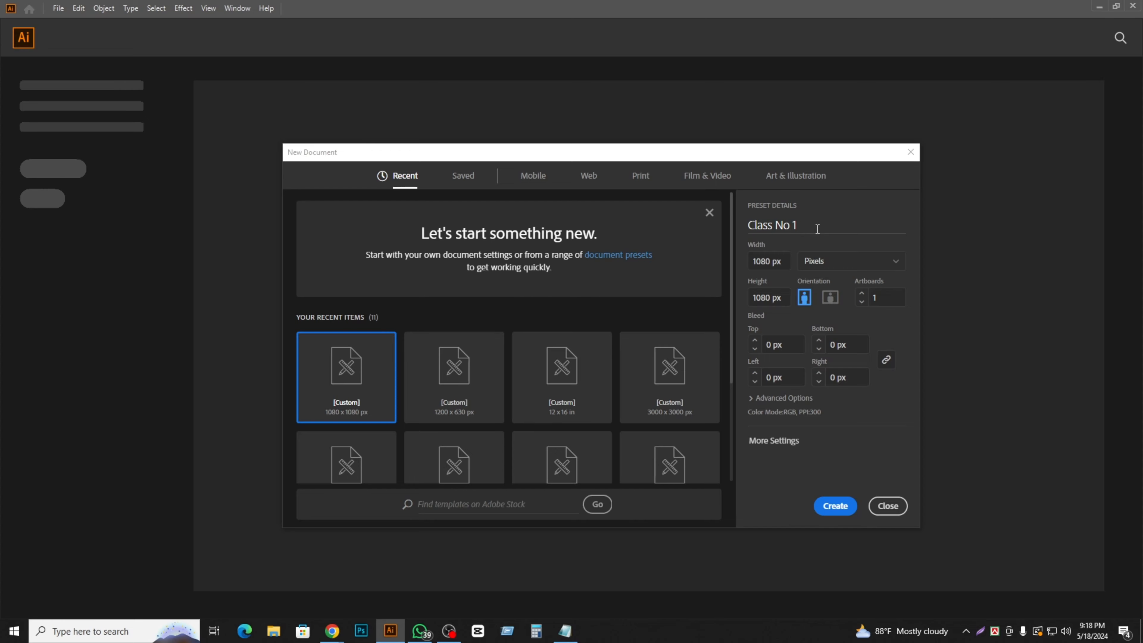
# - Name the new document "Class No 12" and set its size to 12 x 16 inches
pyautogui.click(817, 228)
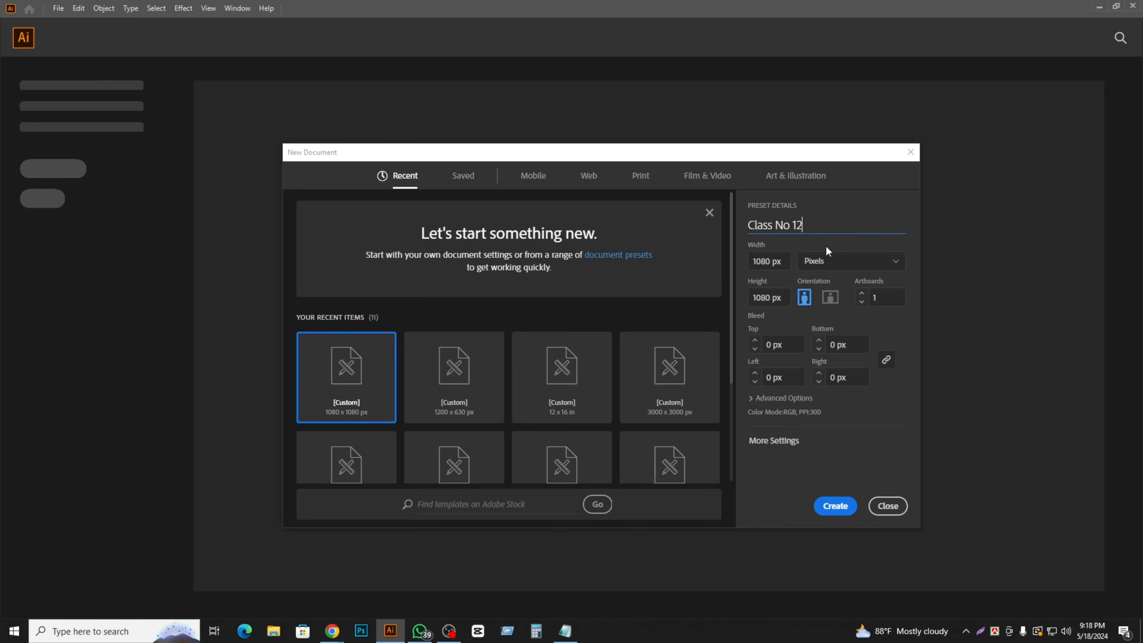
pyautogui.click(829, 270)
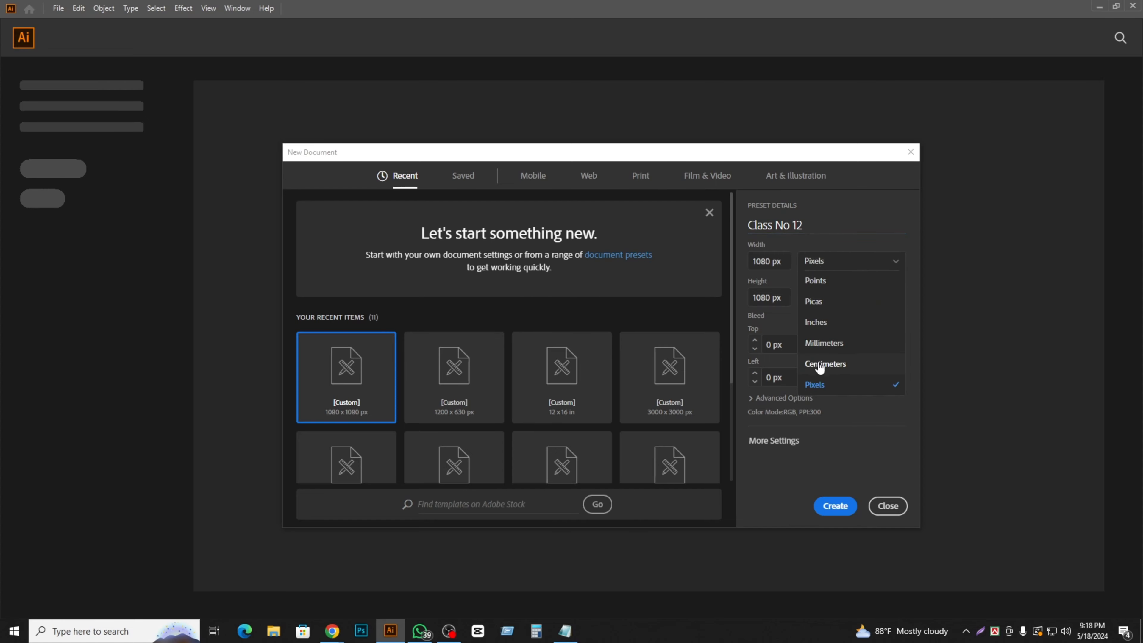
pyautogui.click(829, 323)
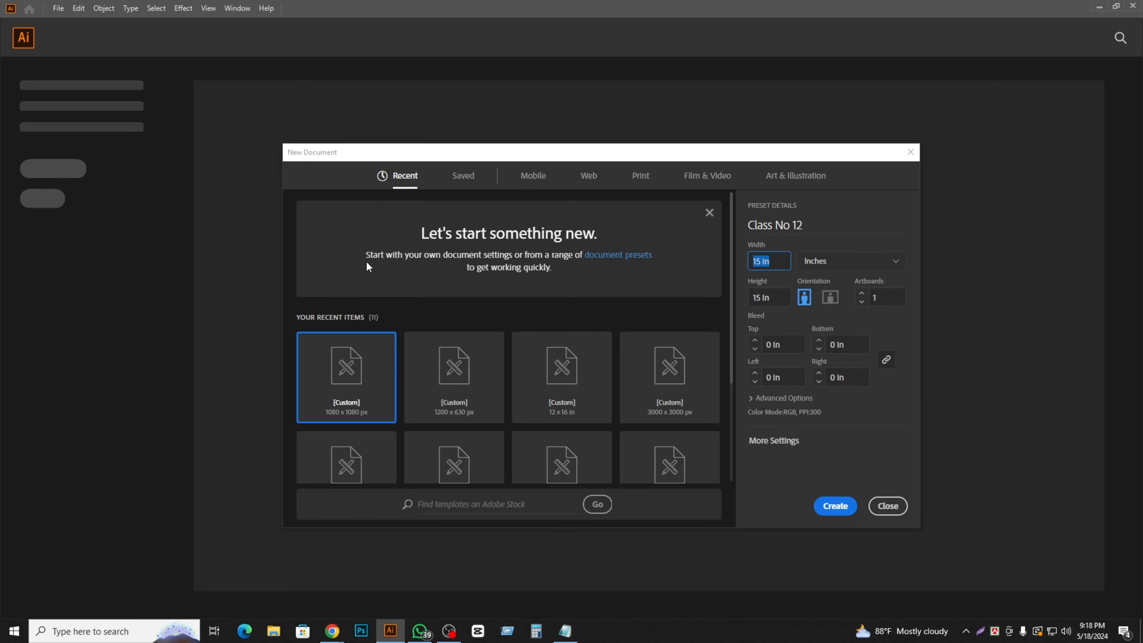
pyautogui.write('12')
pyautogui.press('Tab')
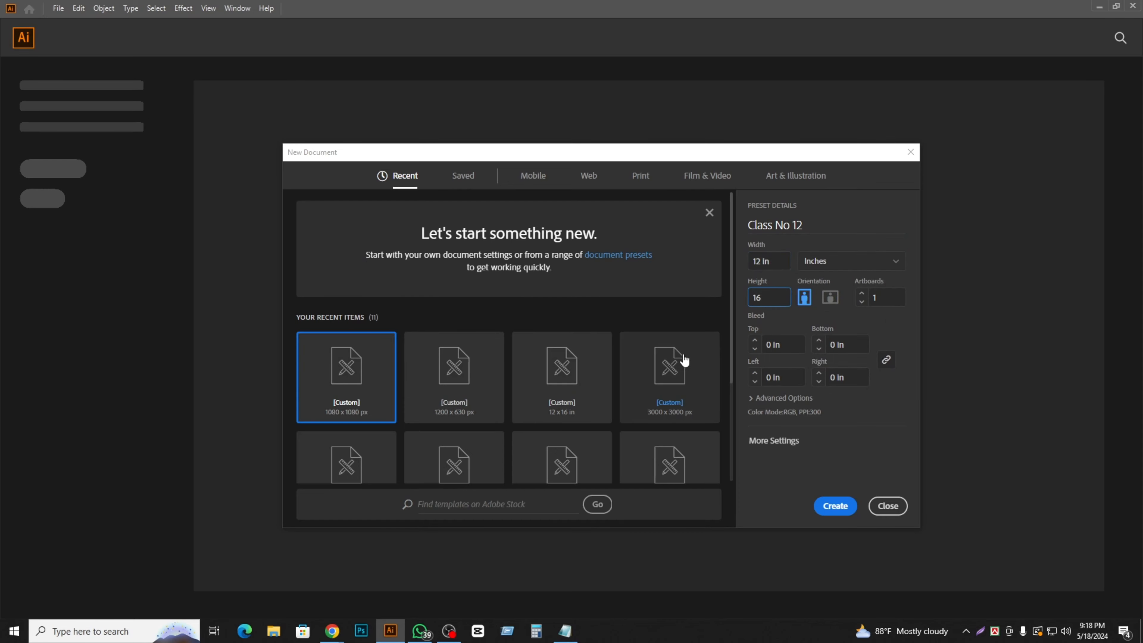
# - Keep the color mode on RGB Color in the advanced options and create the document
pyautogui.click(756, 400)
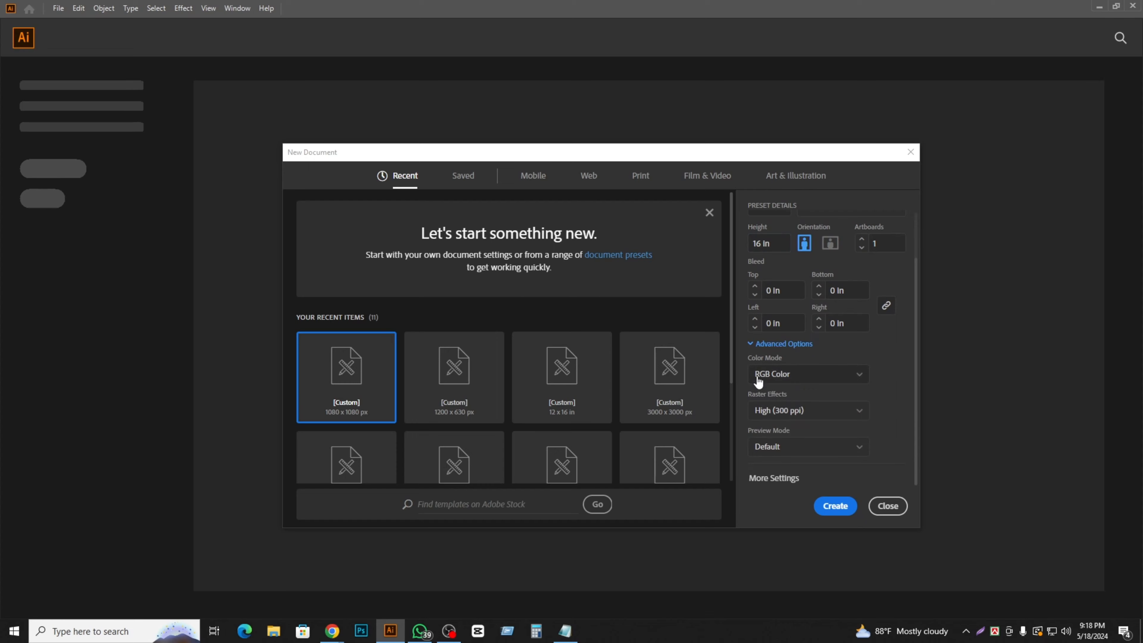
pyautogui.click(809, 377)
pyautogui.click(811, 400)
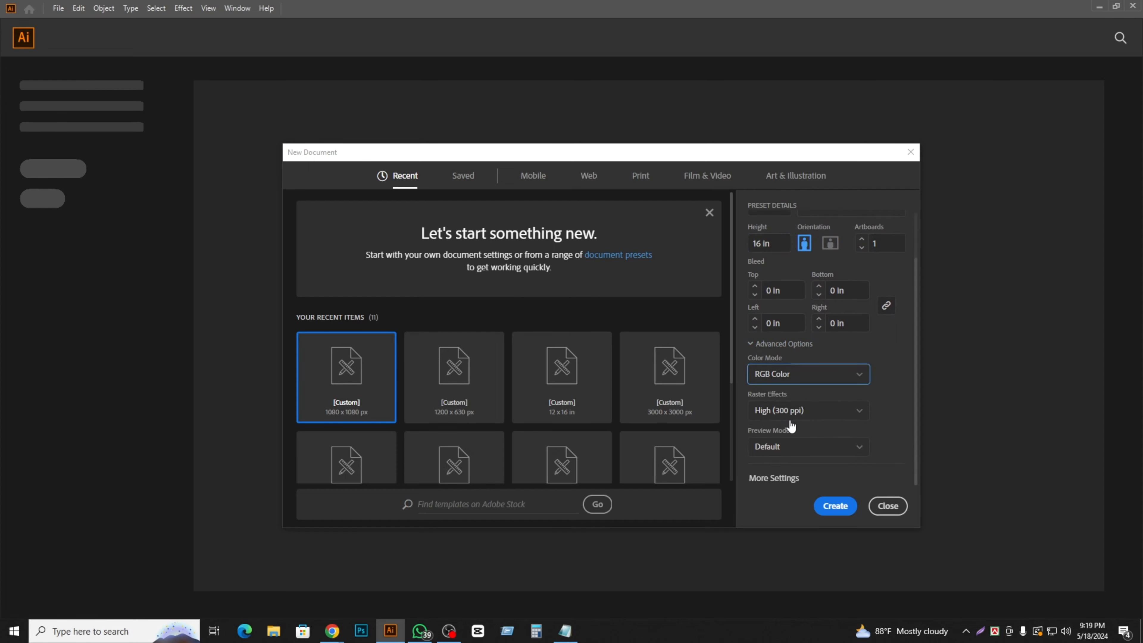
pyautogui.click(835, 505)
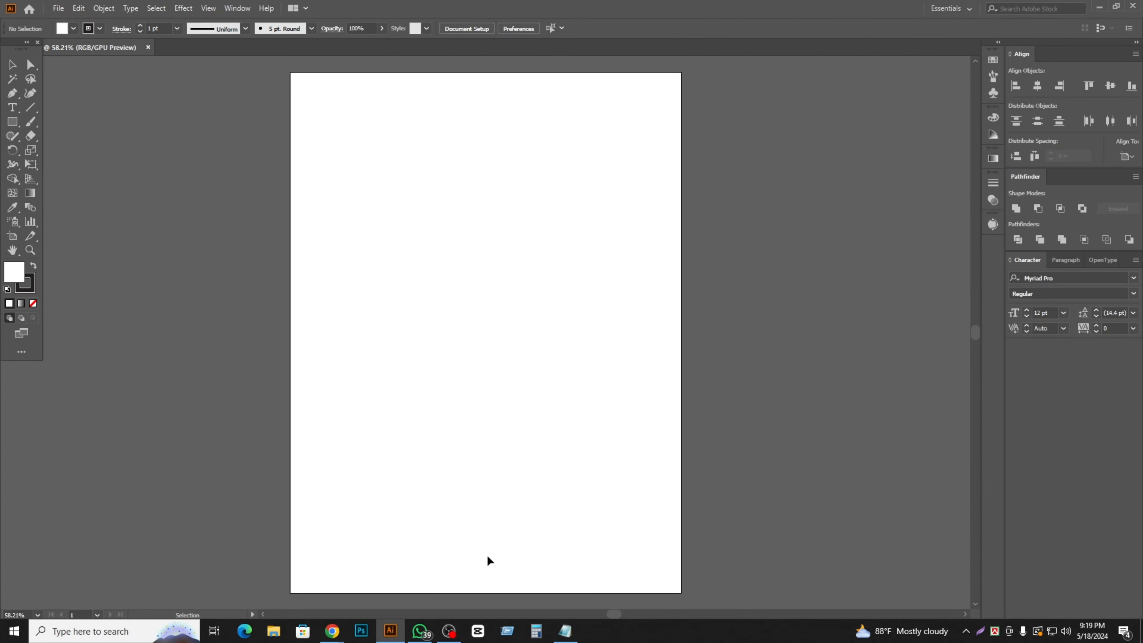
pyautogui.scroll(-1, 416, 205)
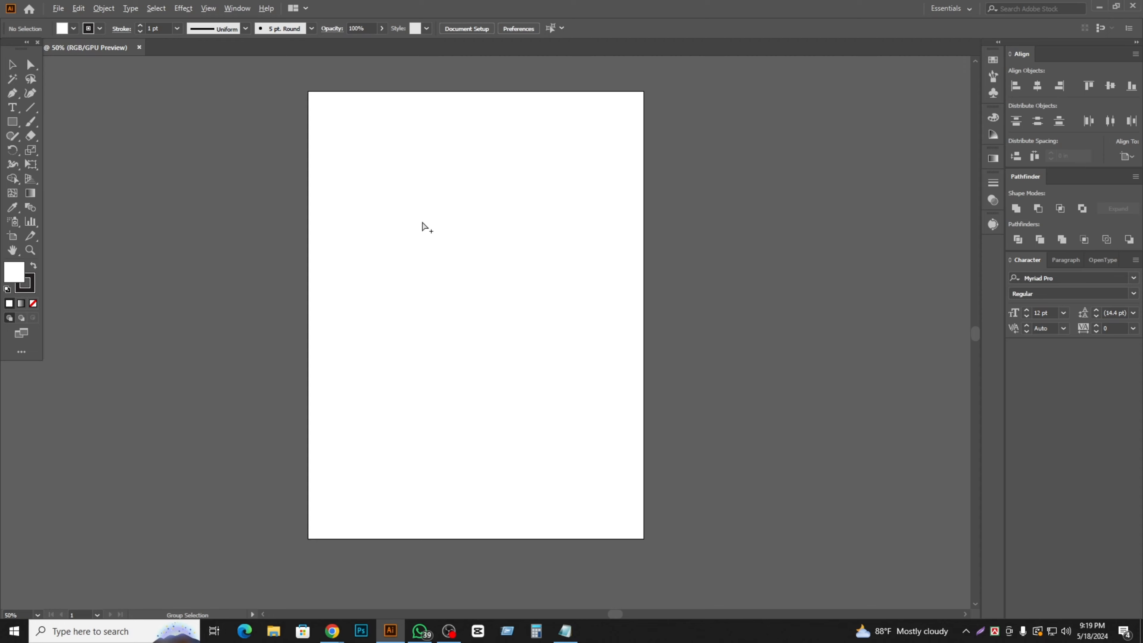
pyautogui.moveTo(411, 202); pyautogui.dragTo(427, 240)
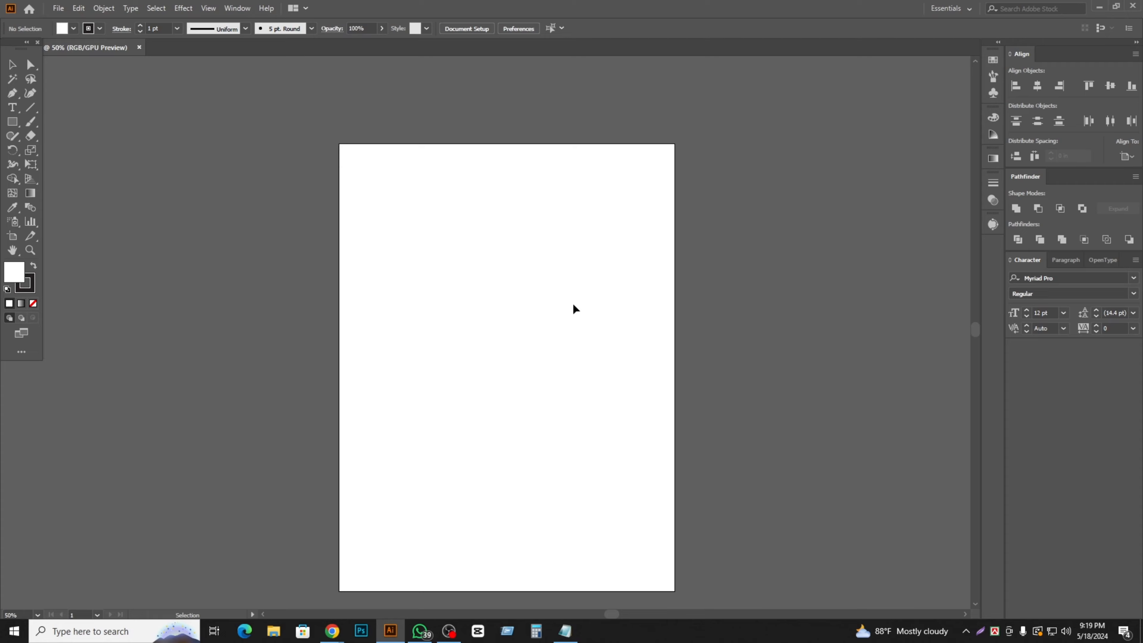
pyautogui.scroll(-1, 577, 304)
pyautogui.scroll(1, 585, 307)
pyautogui.moveTo(644, 361); pyautogui.dragTo(591, 362)
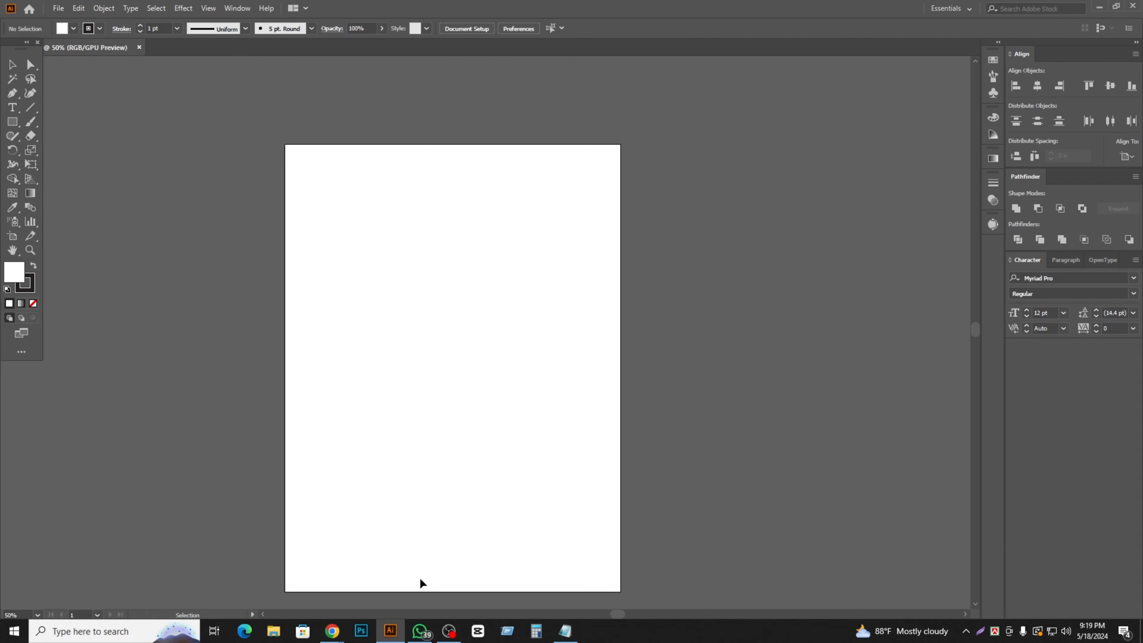
# - Switch to Chrome and search Google for "beer glass vector" in a new tab
pyautogui.click(332, 631)
pyautogui.click(279, 580)
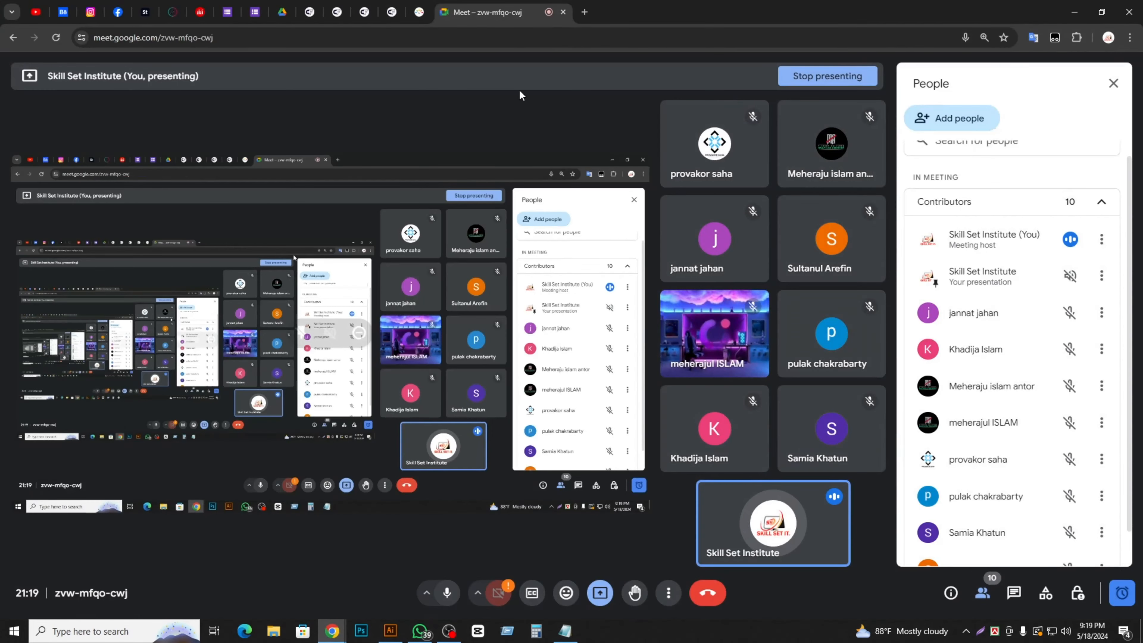
pyautogui.click(587, 12)
pyautogui.click(506, 39)
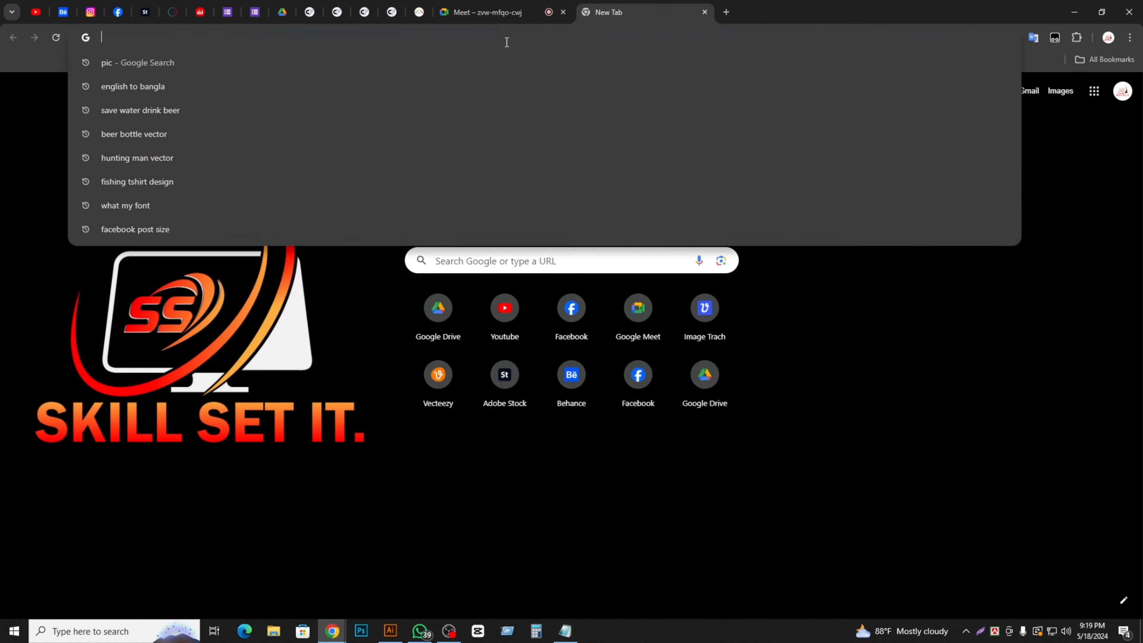
pyautogui.write('b')
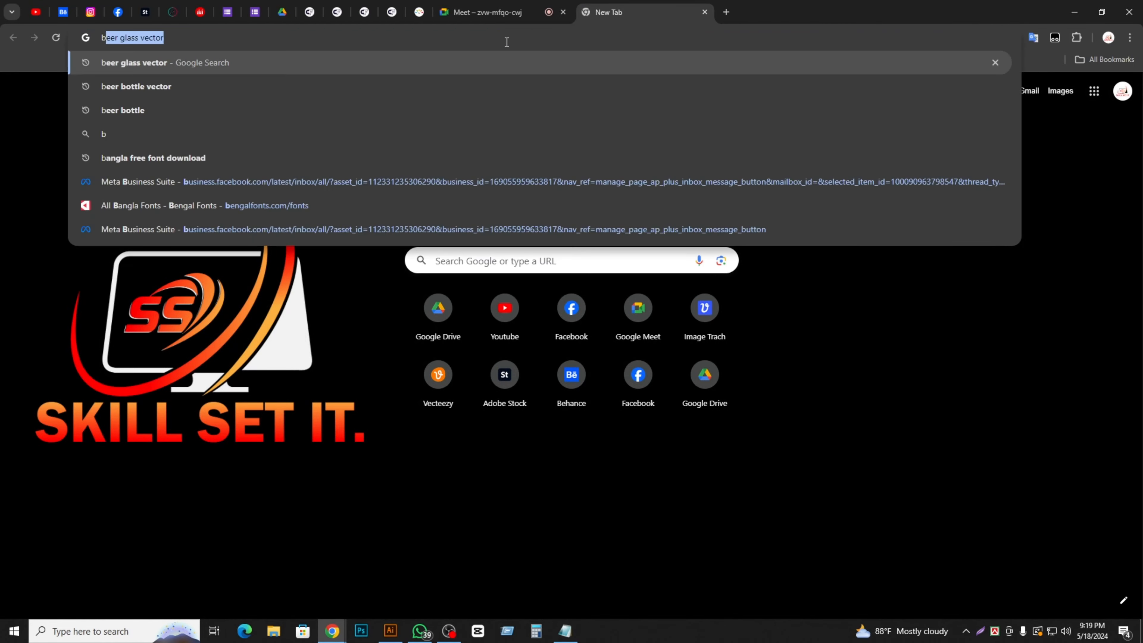
pyautogui.write('eer')
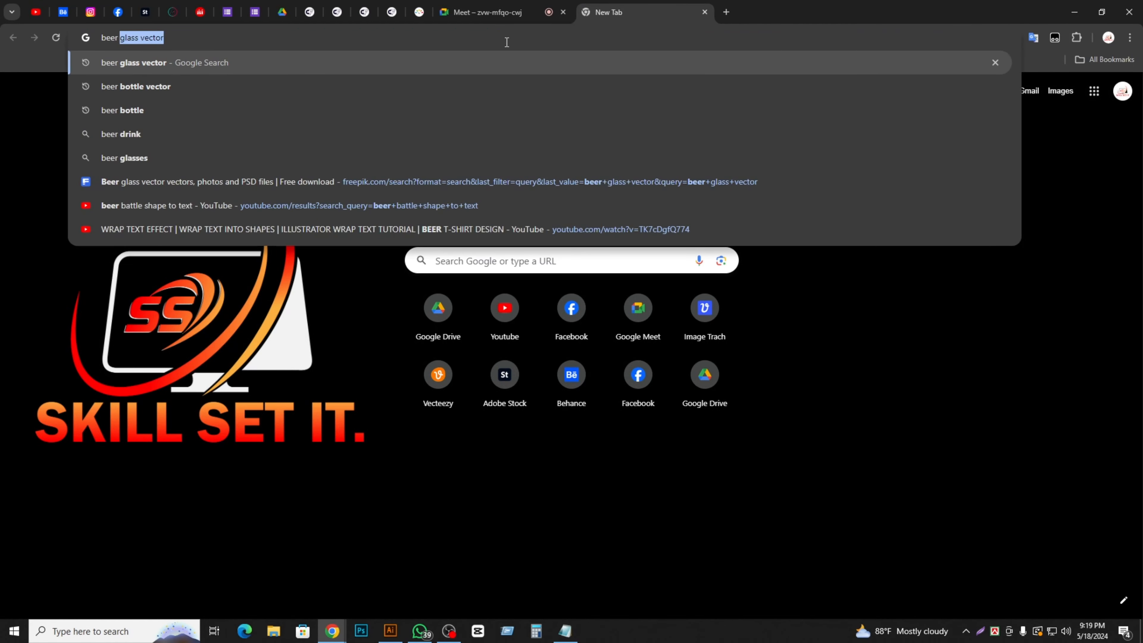
pyautogui.press('Right')
pyautogui.press('Return')
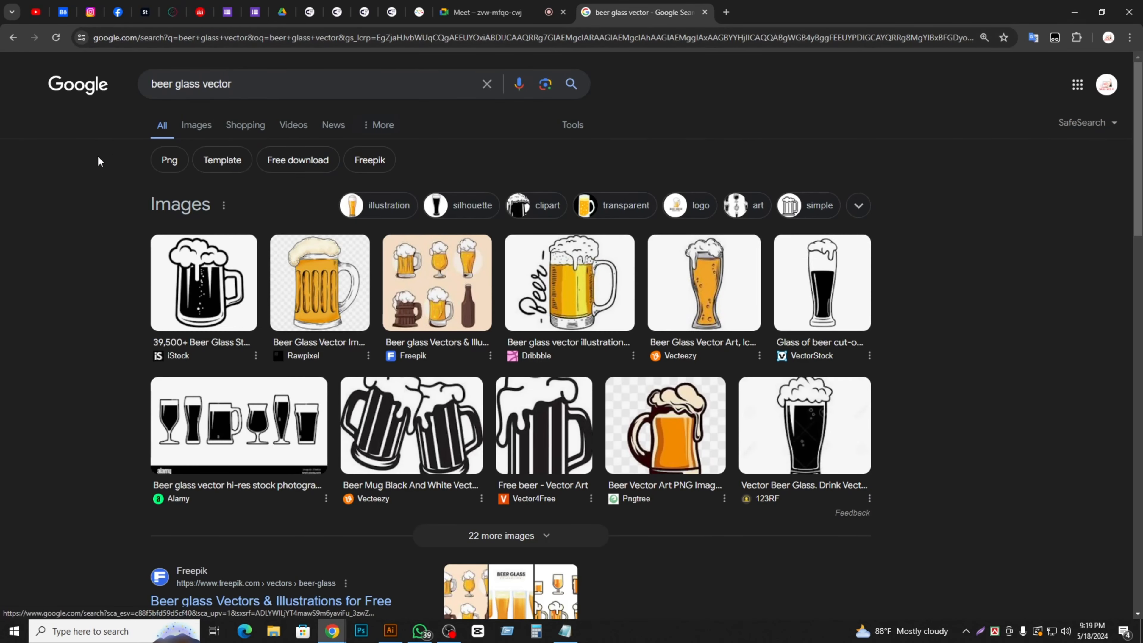
# - Show the image results for the search and filter them to Large size
pyautogui.click(197, 131)
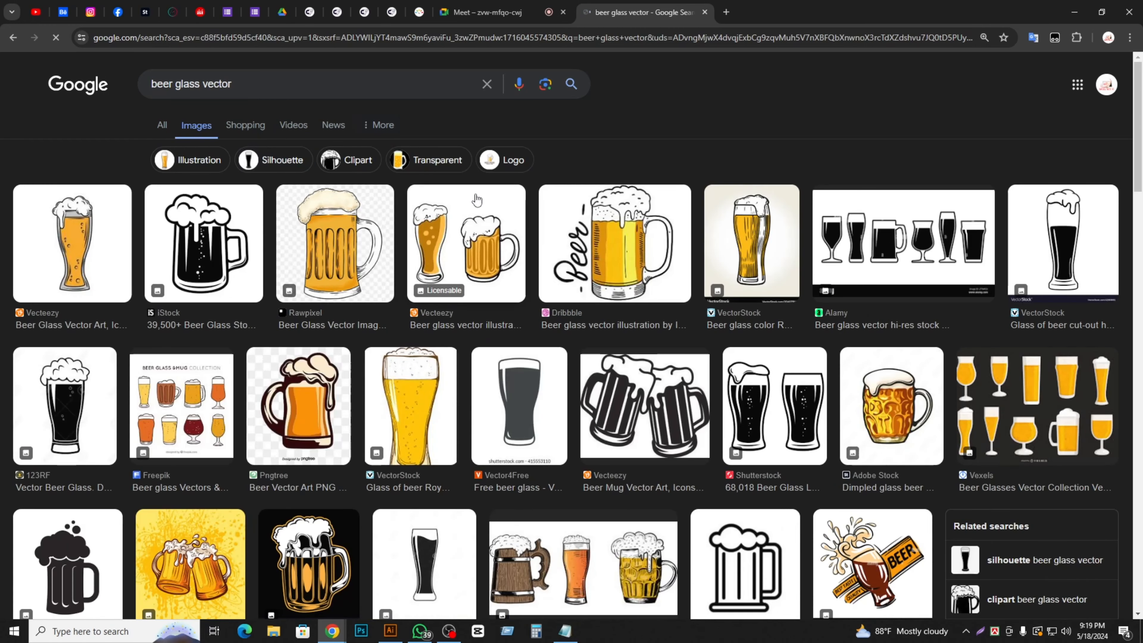
pyautogui.click(573, 124)
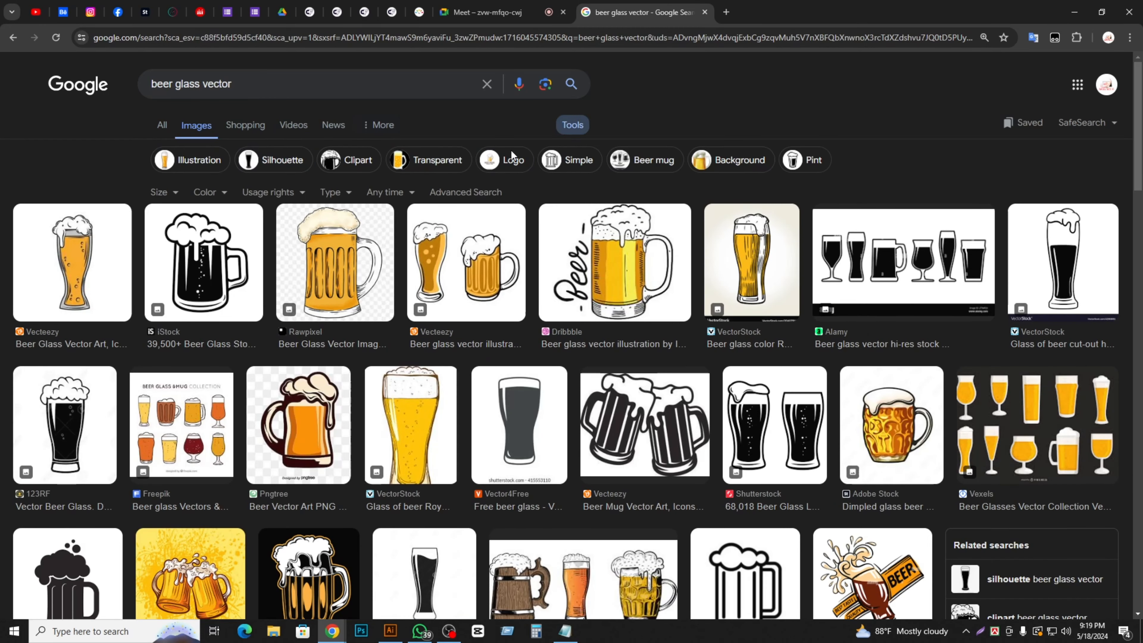
pyautogui.click(157, 193)
pyautogui.click(175, 234)
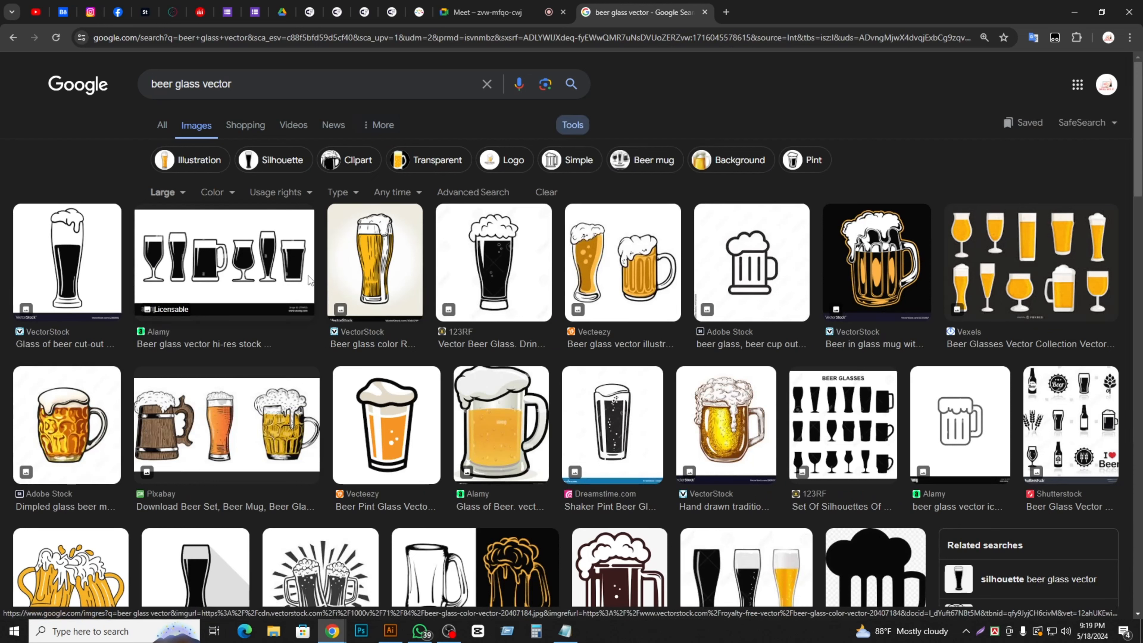
# - Browse the large beer glass image results for a suitable tall glass illustration
pyautogui.scroll(-3, 661, 294)
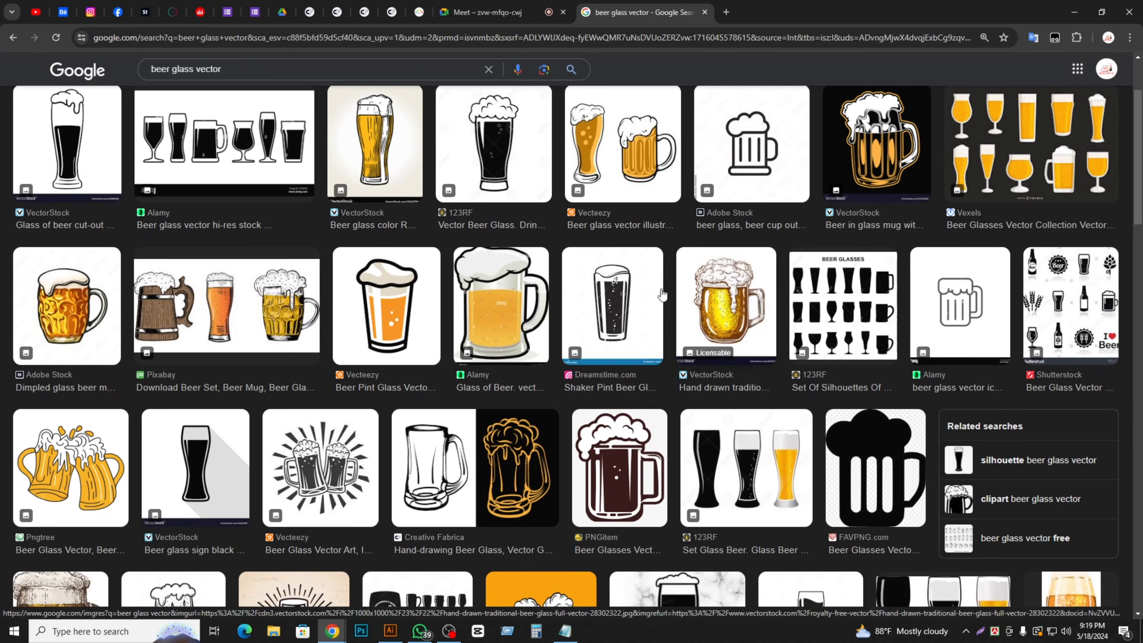
pyautogui.scroll(-5, 662, 294)
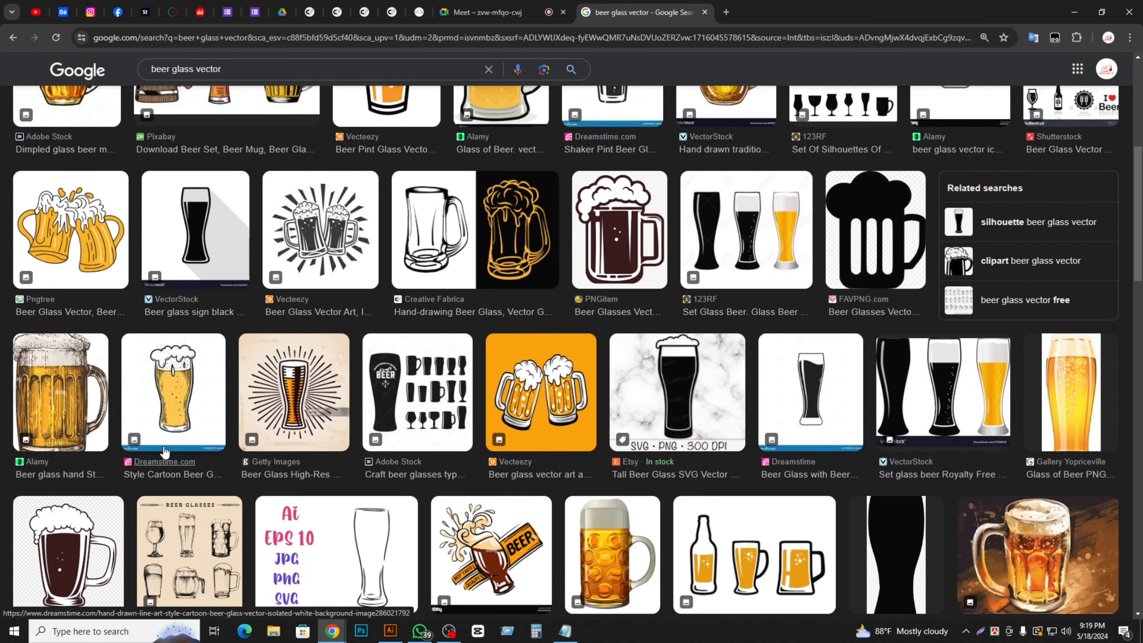
pyautogui.scroll(-4, 918, 360)
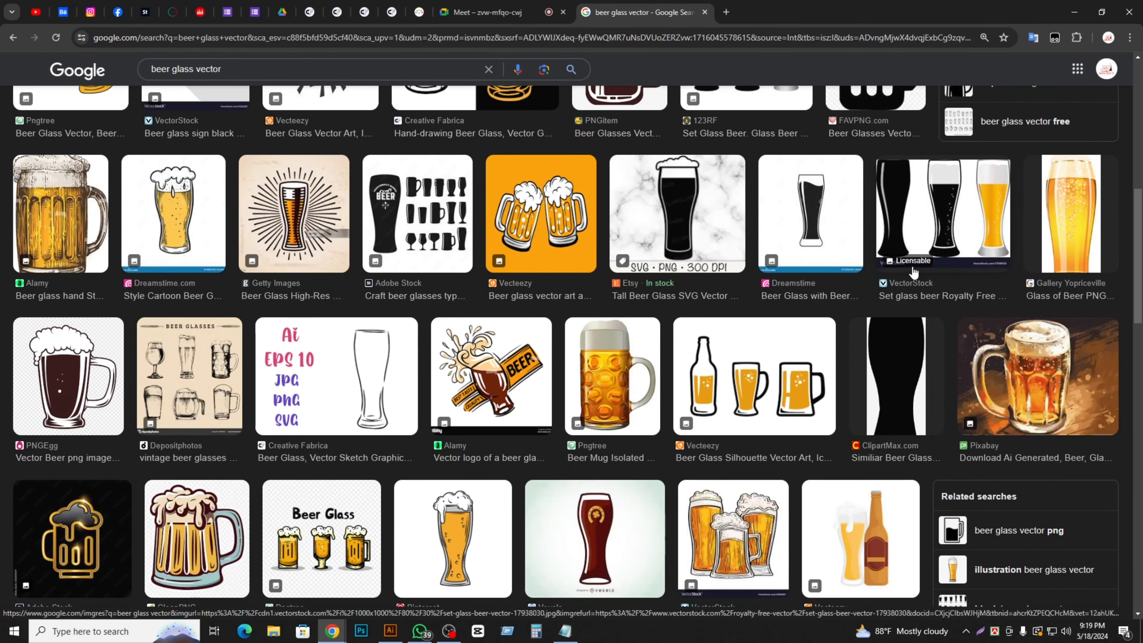
pyautogui.scroll(4, 913, 273)
pyautogui.scroll(-8, 375, 445)
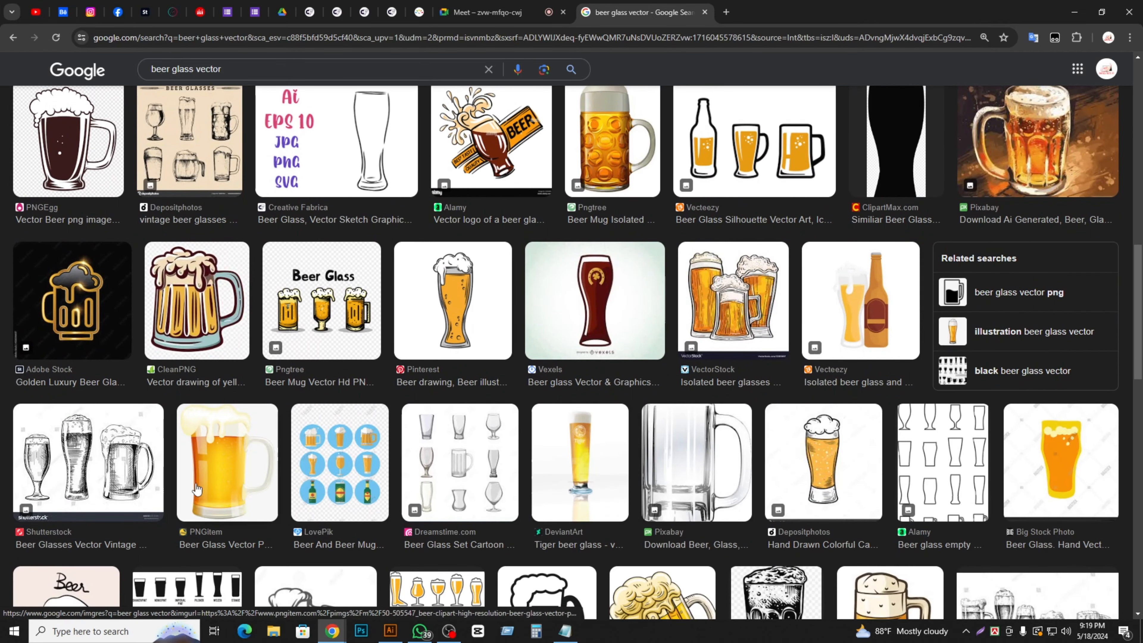
pyautogui.scroll(-4, 460, 316)
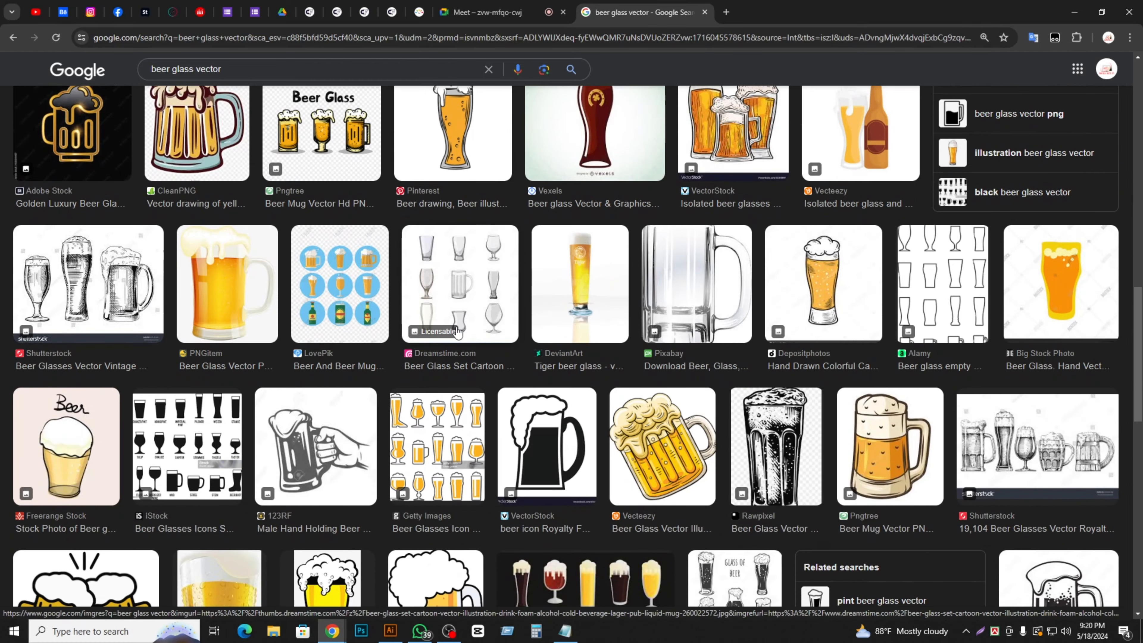
pyautogui.scroll(3, 131, 356)
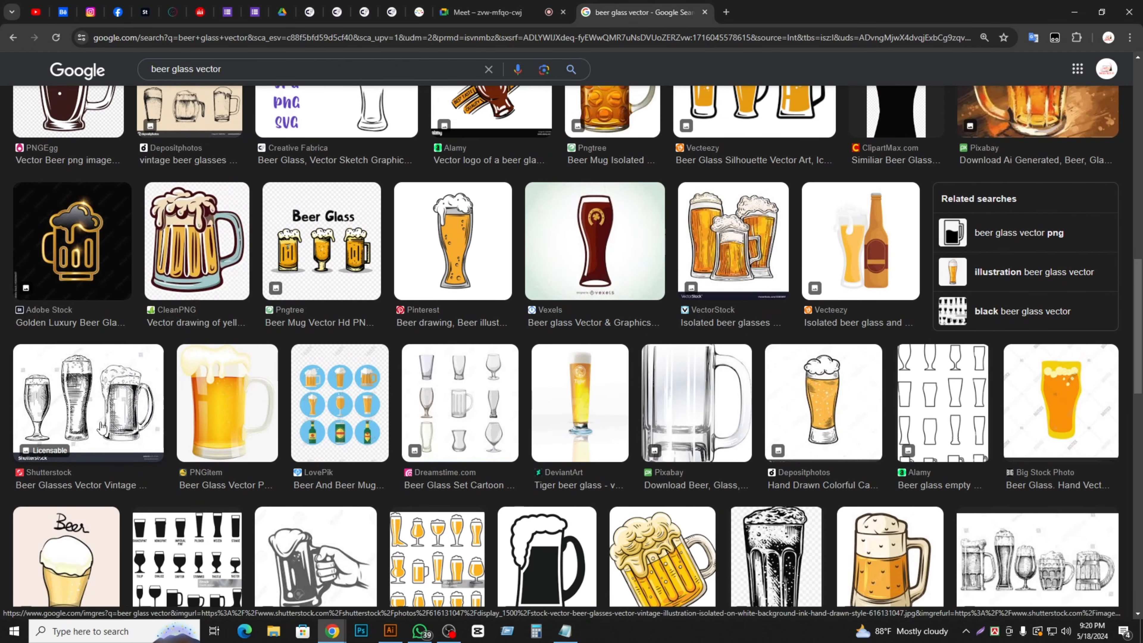
pyautogui.scroll(-3, 103, 427)
pyautogui.scroll(3, 102, 427)
# - Preview the Pinterest drawing of a tall, foamy beer glass, look through its related images and copy the drawing
pyautogui.click(466, 261)
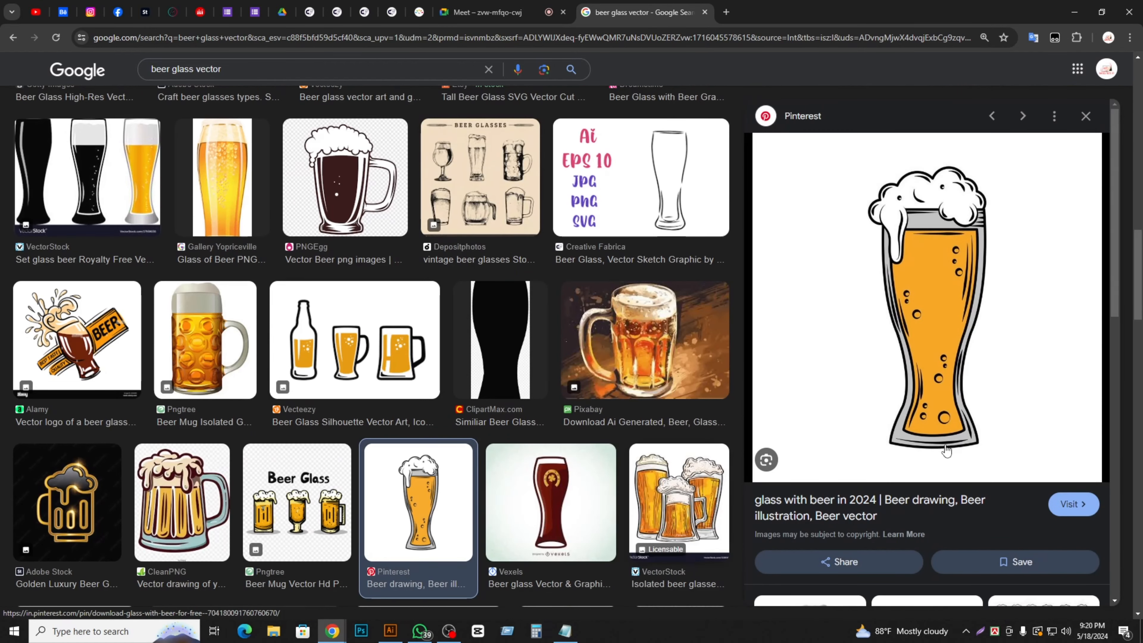
pyautogui.scroll(-10, 947, 450)
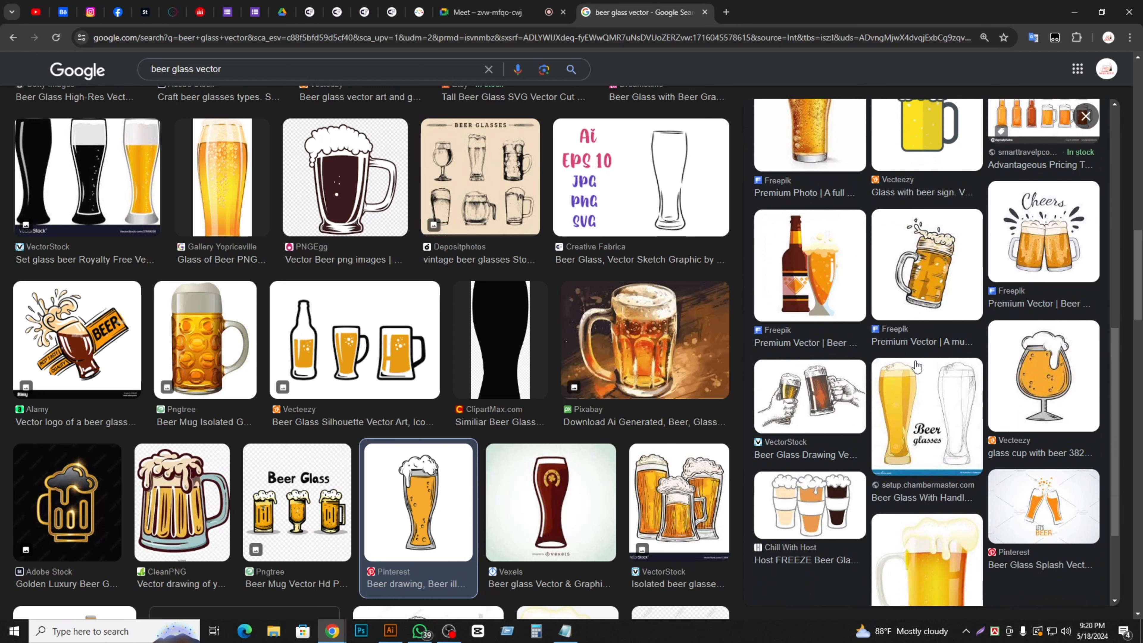
pyautogui.scroll(-3, 923, 383)
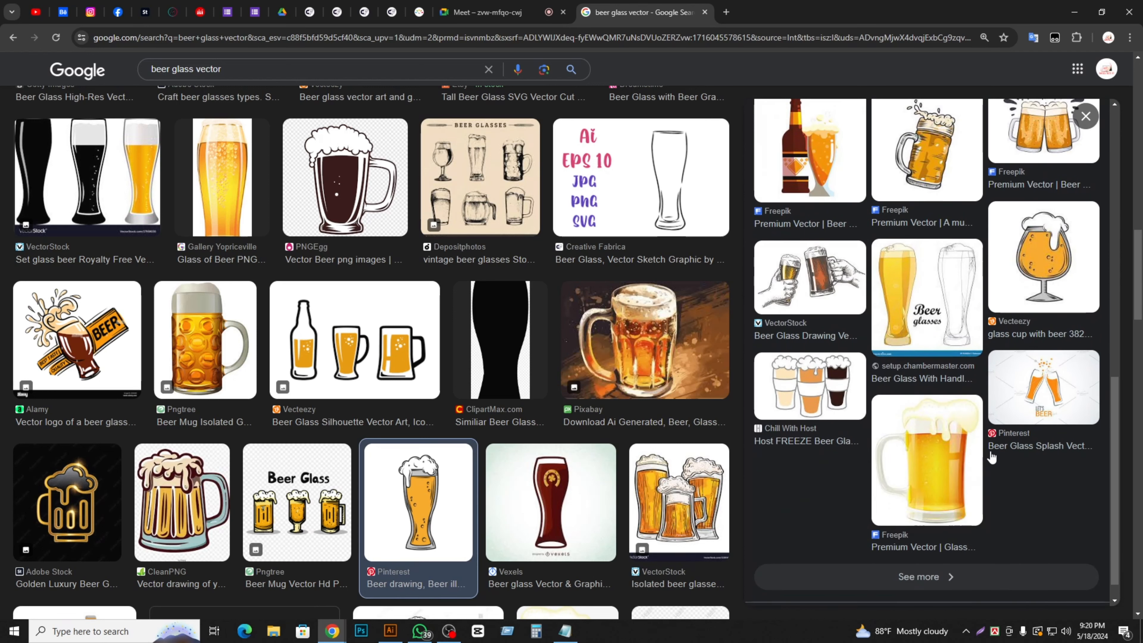
pyautogui.scroll(10, 958, 439)
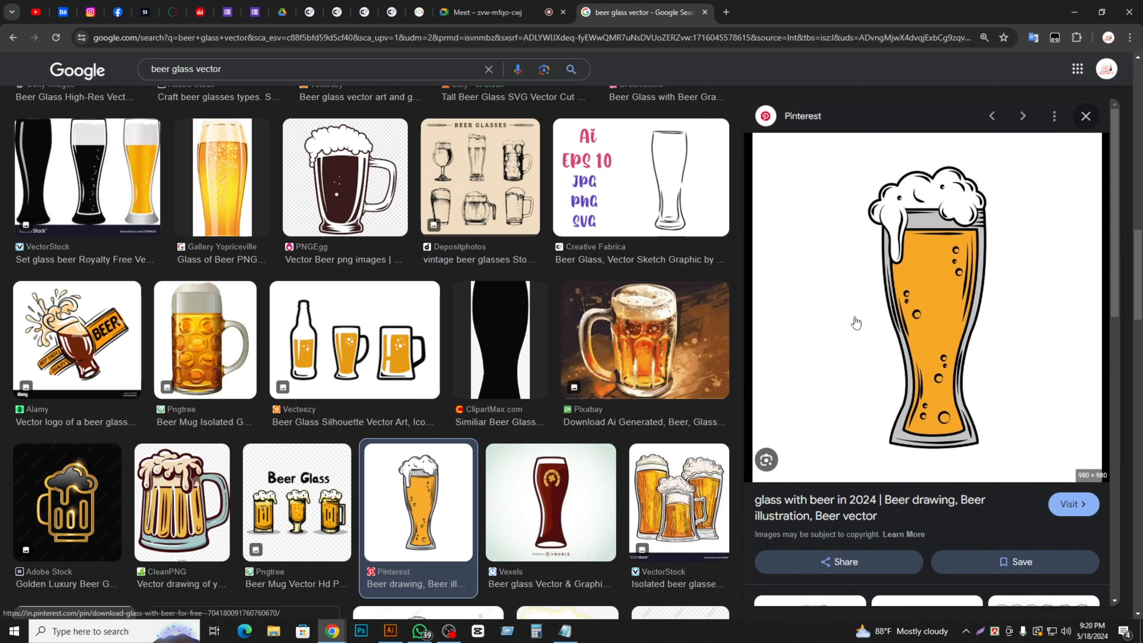
pyautogui.rightClick(851, 256)
pyautogui.click(947, 427)
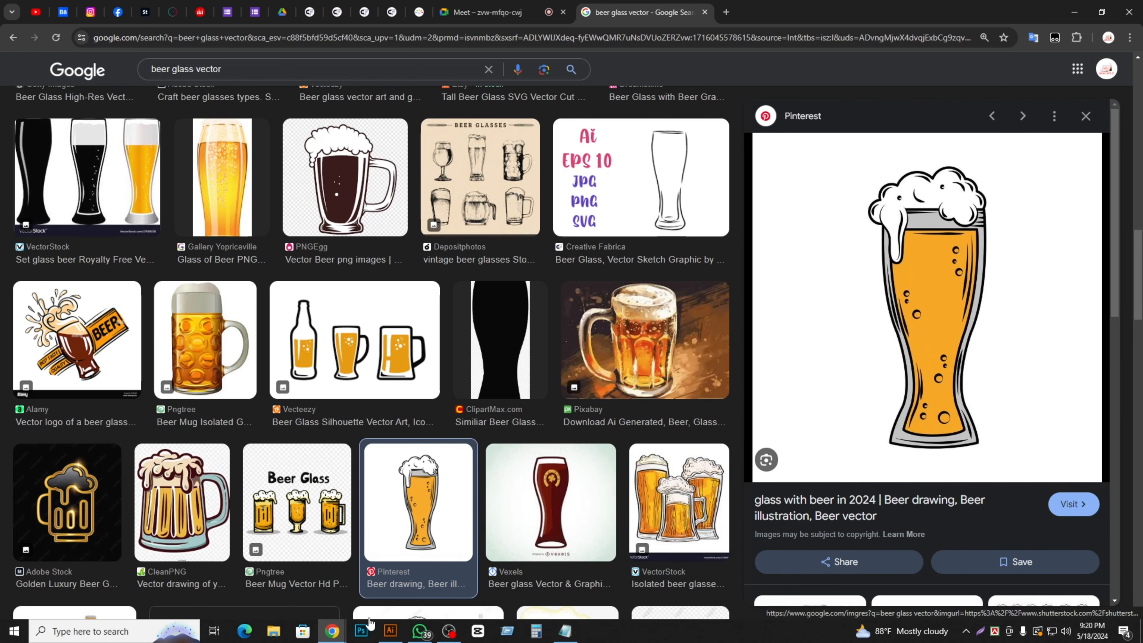
# - Switch to Illustrator, paste the copied beer glass image and move it off the artboard to the empty canvas on its left
pyautogui.click(391, 631)
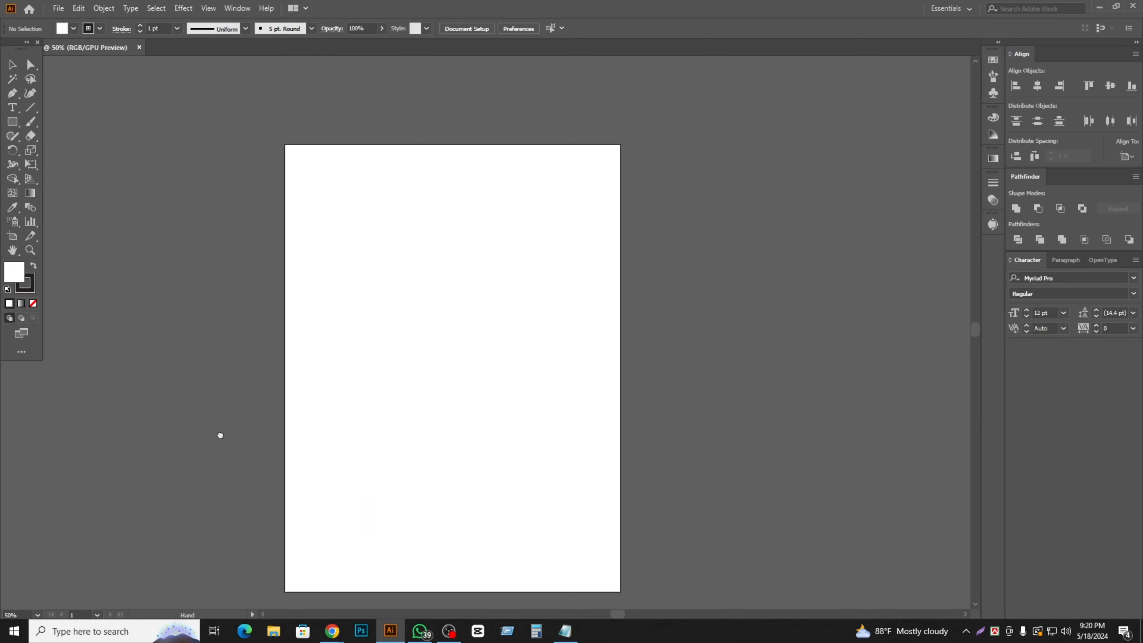
pyautogui.moveTo(220, 435); pyautogui.dragTo(394, 417)
pyautogui.hotkey('ctrl', 'v')
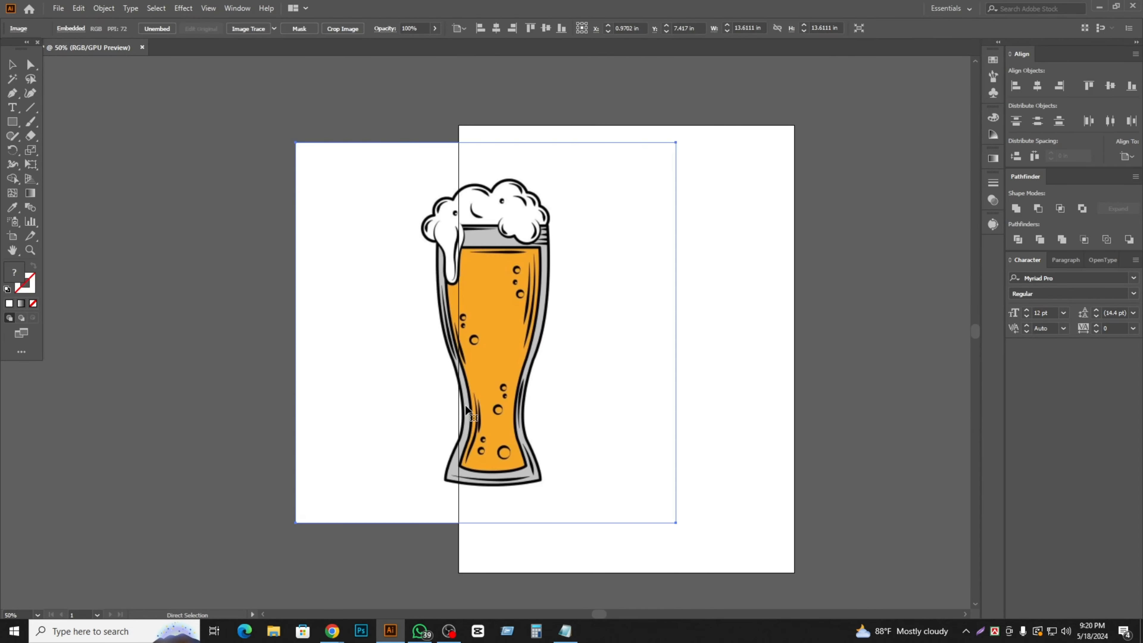
pyautogui.moveTo(581, 378); pyautogui.dragTo(665, 442)
pyautogui.moveTo(592, 433); pyautogui.dragTo(536, 400)
pyautogui.scroll(2, 468, 318)
pyautogui.scroll(-2, 468, 317)
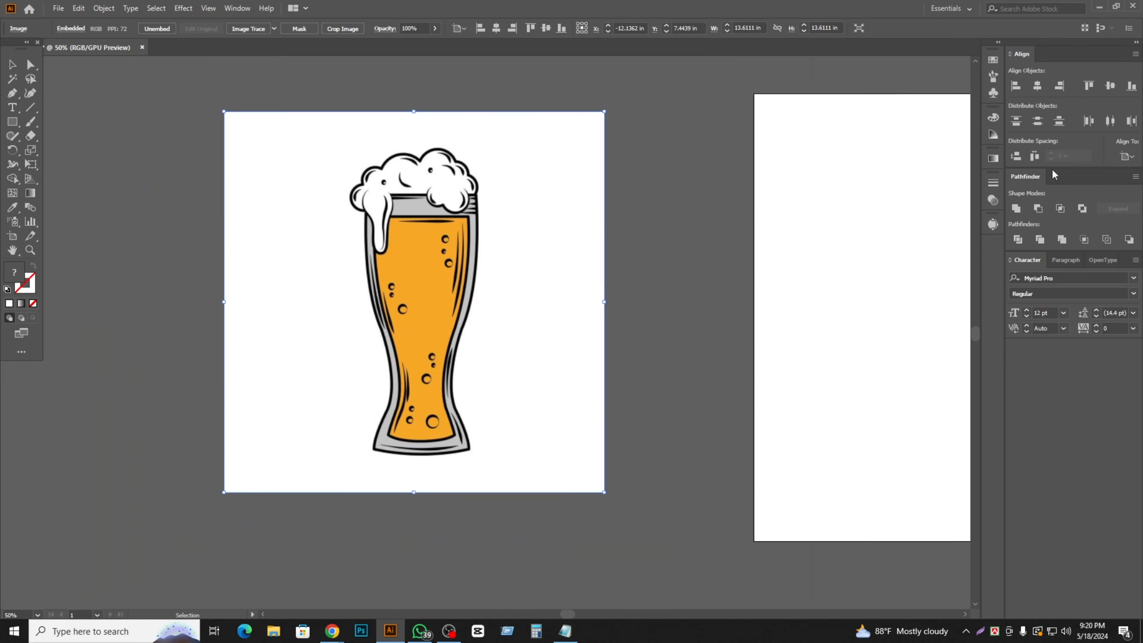
# - Preview an Image Trace of the beer glass in Black and White mode, with 1 px noise and white ignored
pyautogui.click(697, 381)
pyautogui.click(487, 245)
pyautogui.click(993, 224)
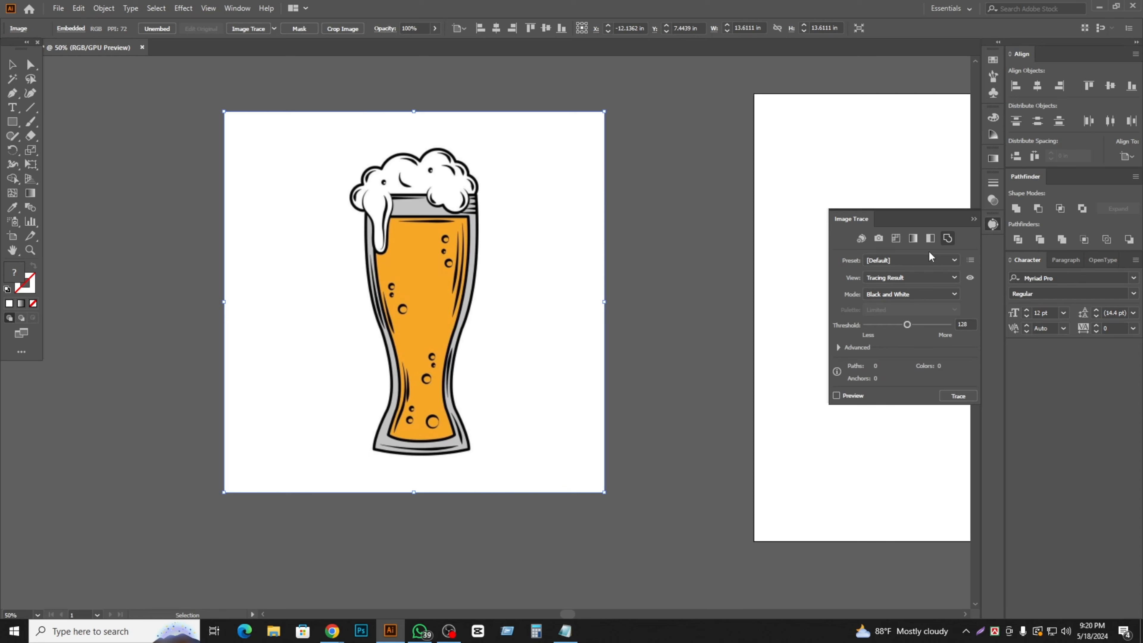
pyautogui.click(838, 347)
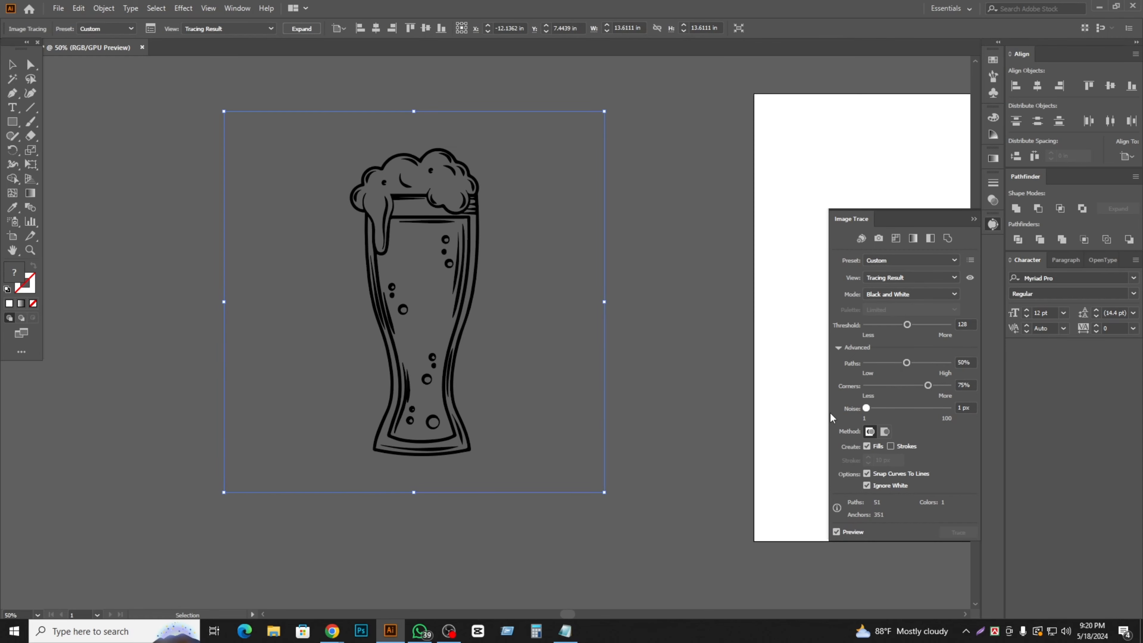
# - Set the trace to threshold 139, paths 68% and corners 100%, and expand it into editable vector paths
pyautogui.moveTo(928, 385); pyautogui.dragTo(933, 363)
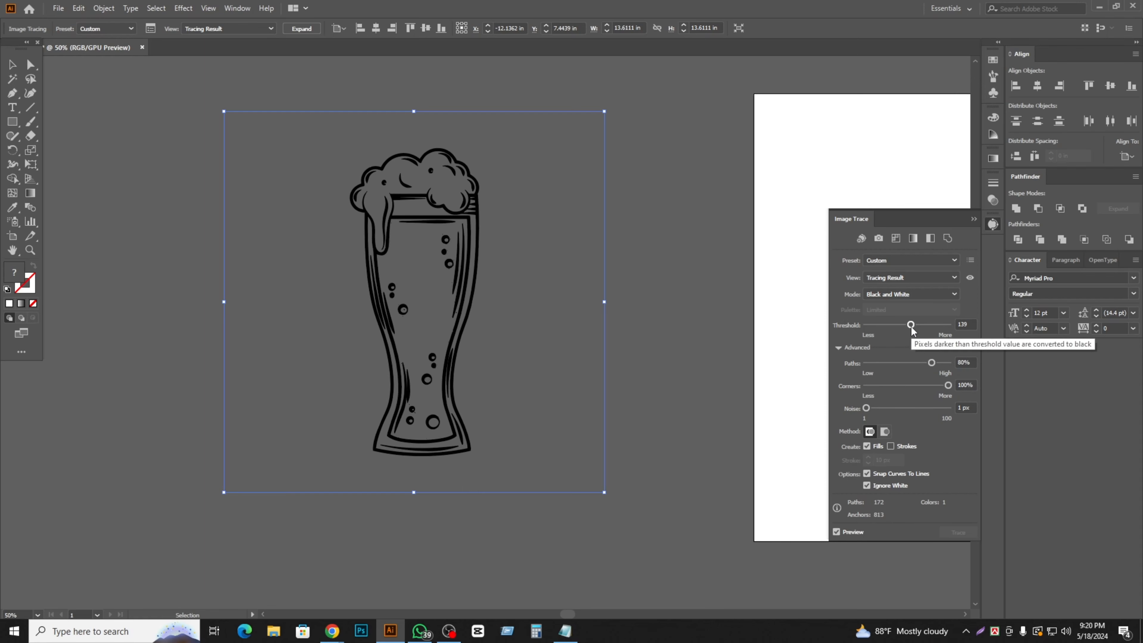
pyautogui.moveTo(933, 367); pyautogui.dragTo(921, 368)
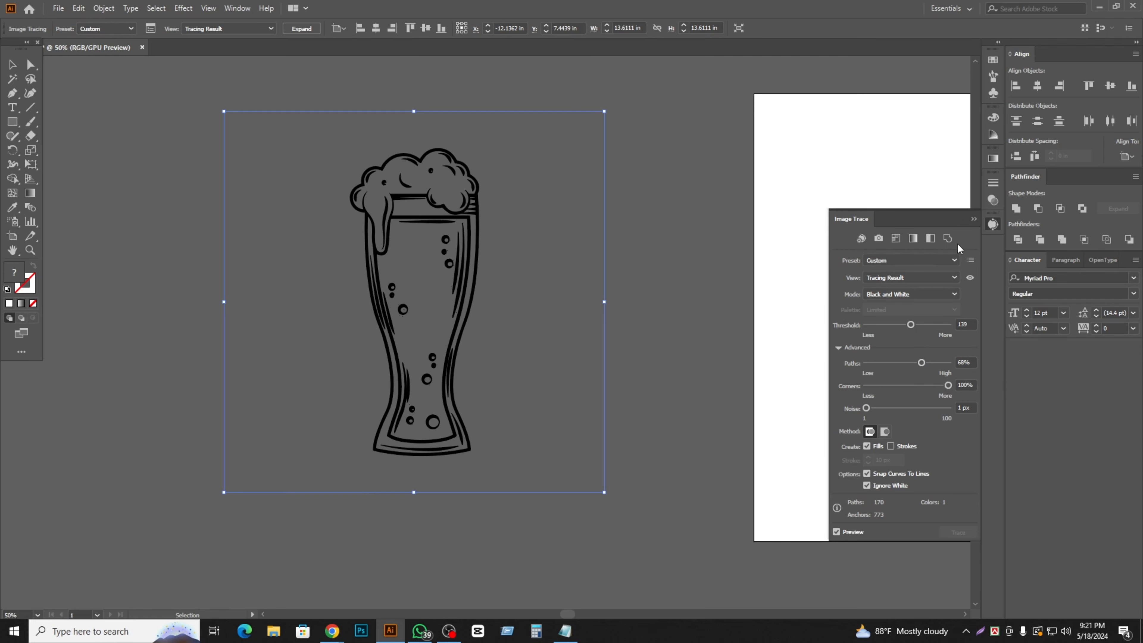
pyautogui.click(972, 219)
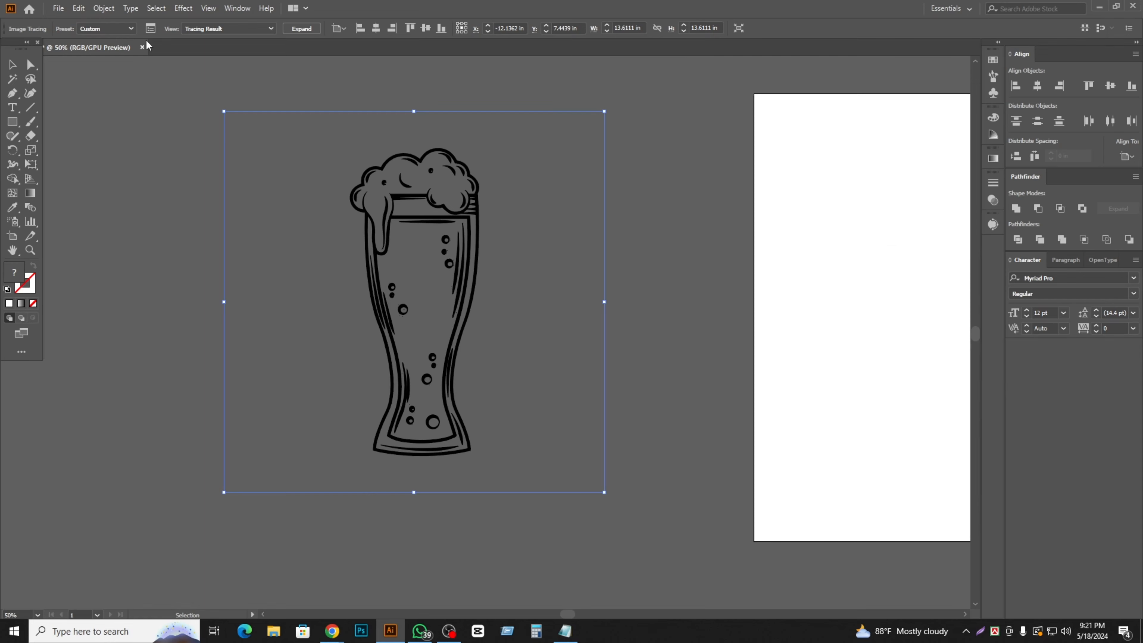
pyautogui.click(297, 29)
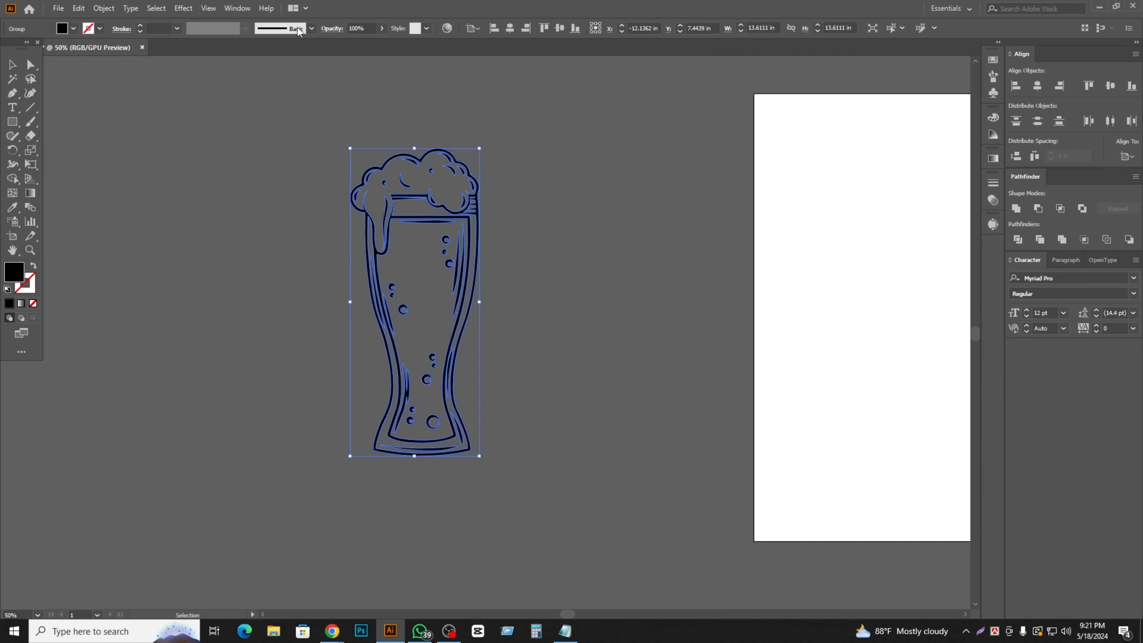
# - Deselect the expanded glass and examine its linework, bubbles and foam edges up close
pyautogui.click(493, 294)
pyautogui.moveTo(474, 284); pyautogui.dragTo(408, 338)
pyautogui.click(355, 331)
pyautogui.press('a')
pyautogui.scroll(2, 354, 312)
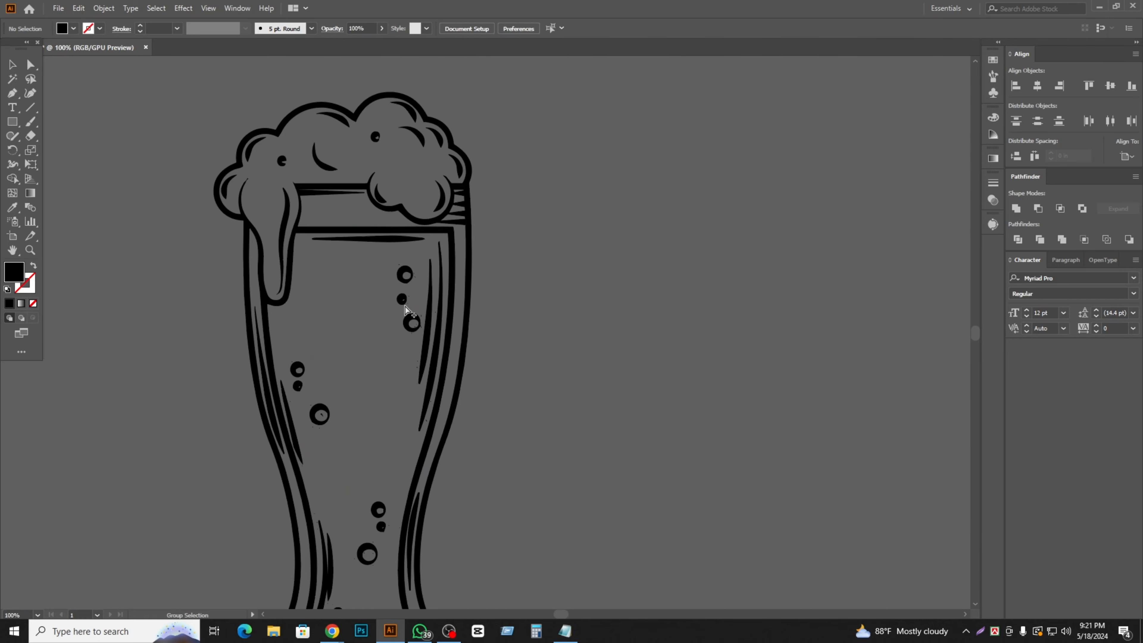
pyautogui.scroll(2, 407, 310)
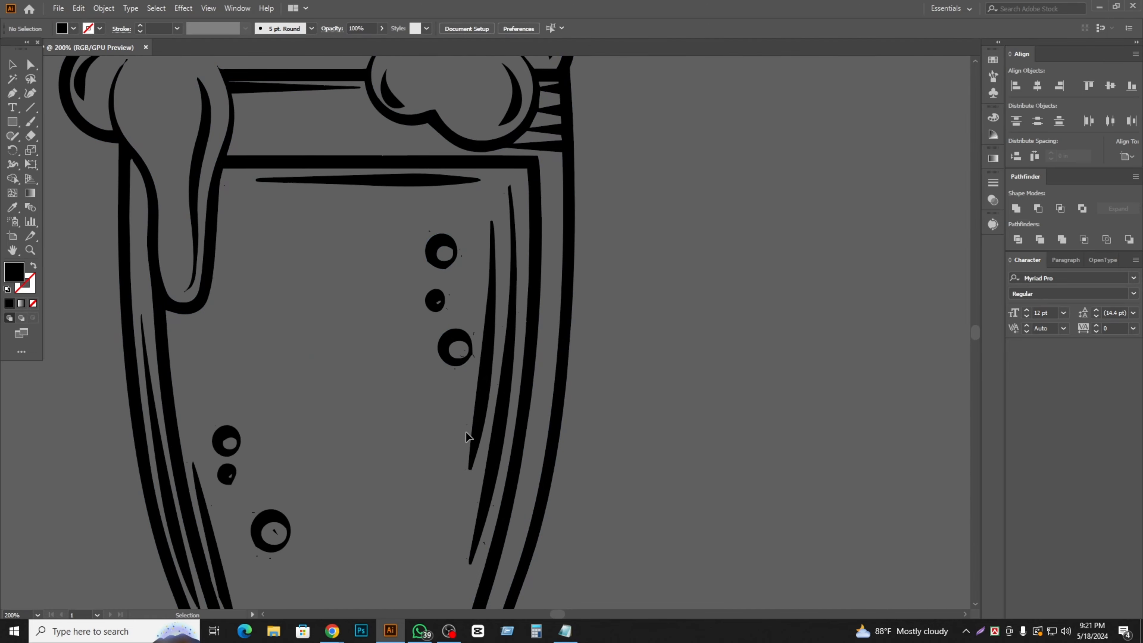
pyautogui.scroll(-3, 289, 542)
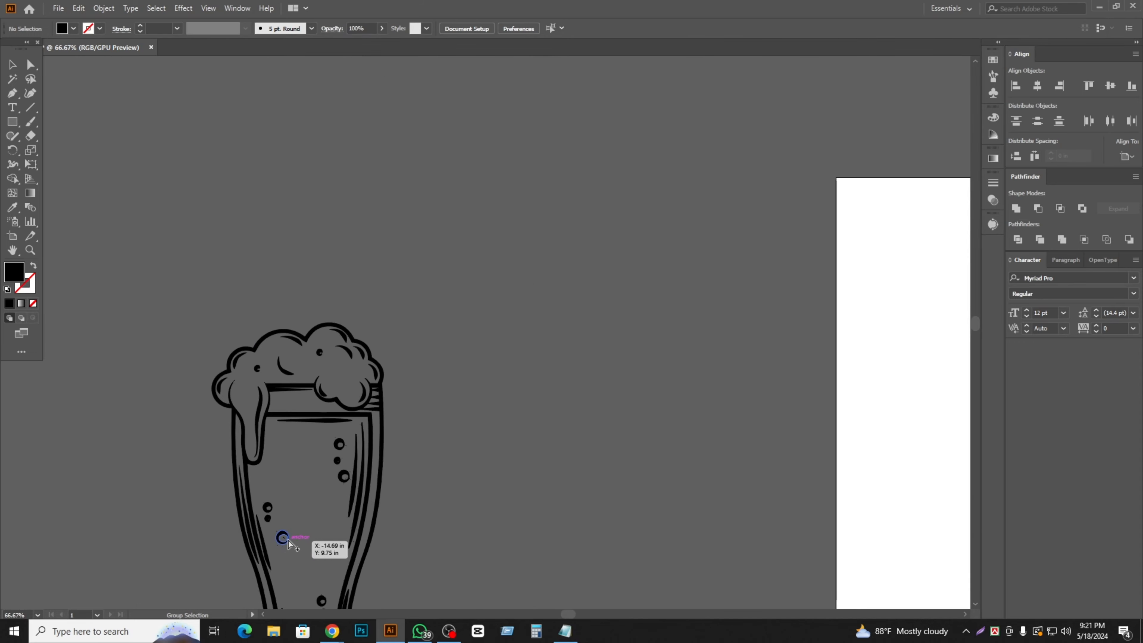
pyautogui.scroll(4, 288, 542)
pyautogui.scroll(-2, 297, 536)
pyautogui.scroll(4, 408, 218)
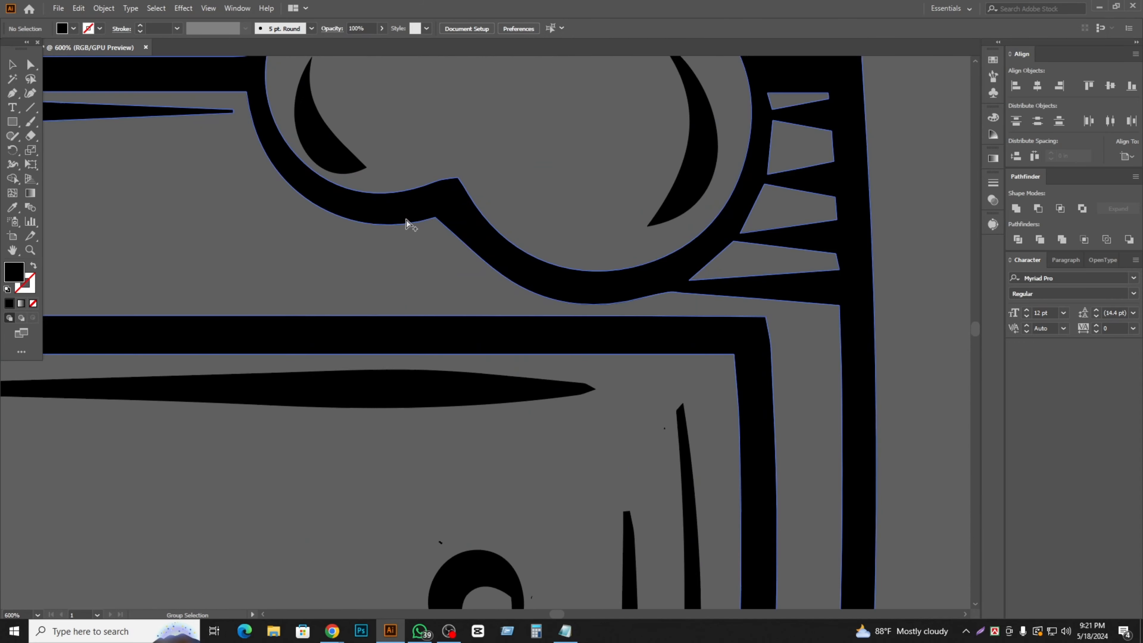
pyautogui.scroll(-1, 402, 300)
pyautogui.moveTo(340, 361); pyautogui.dragTo(513, 370)
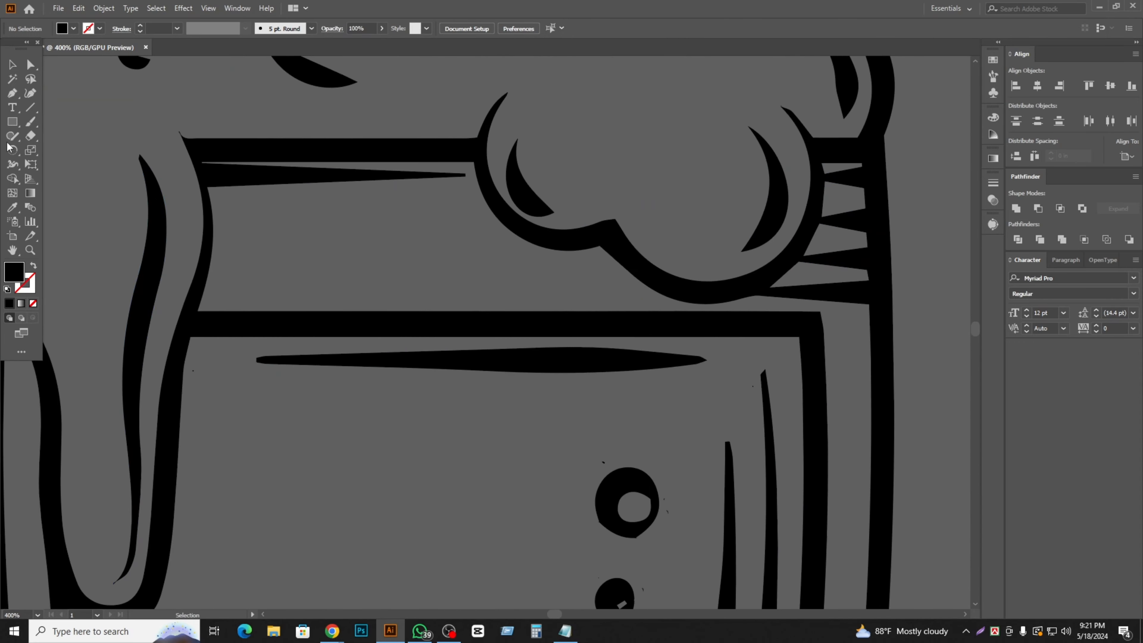
# - Delete the long horizontal highlight just below the beer's upper outline using the Direct Selection tool
pyautogui.click(30, 65)
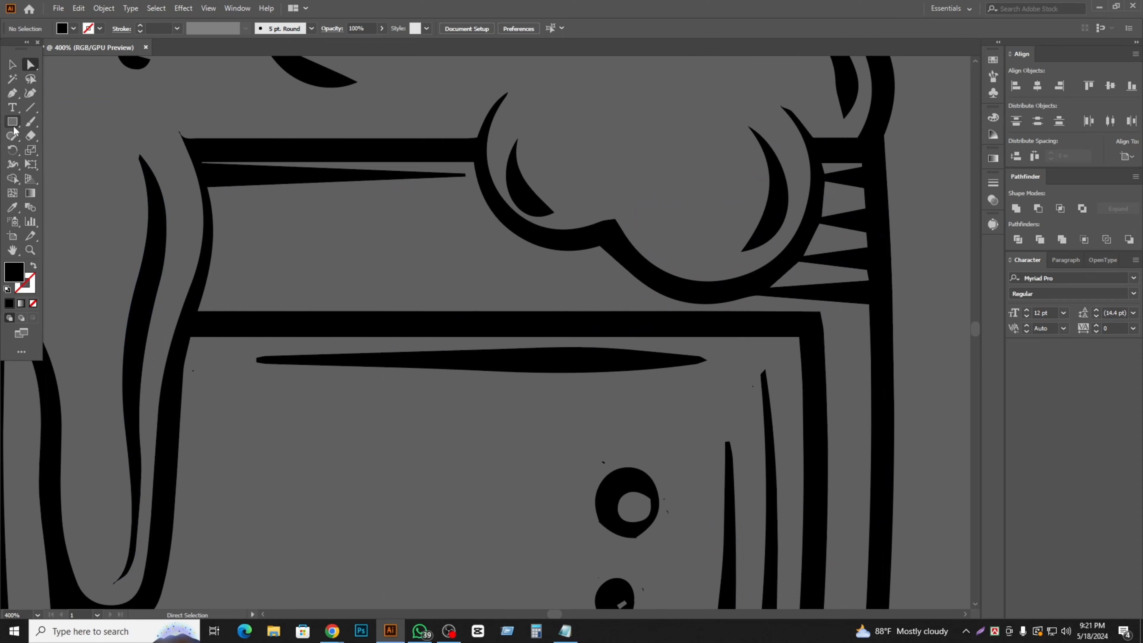
pyautogui.click(590, 370)
pyautogui.press('Delete')
pyautogui.scroll(-1, 590, 362)
pyautogui.scroll(-1, 573, 378)
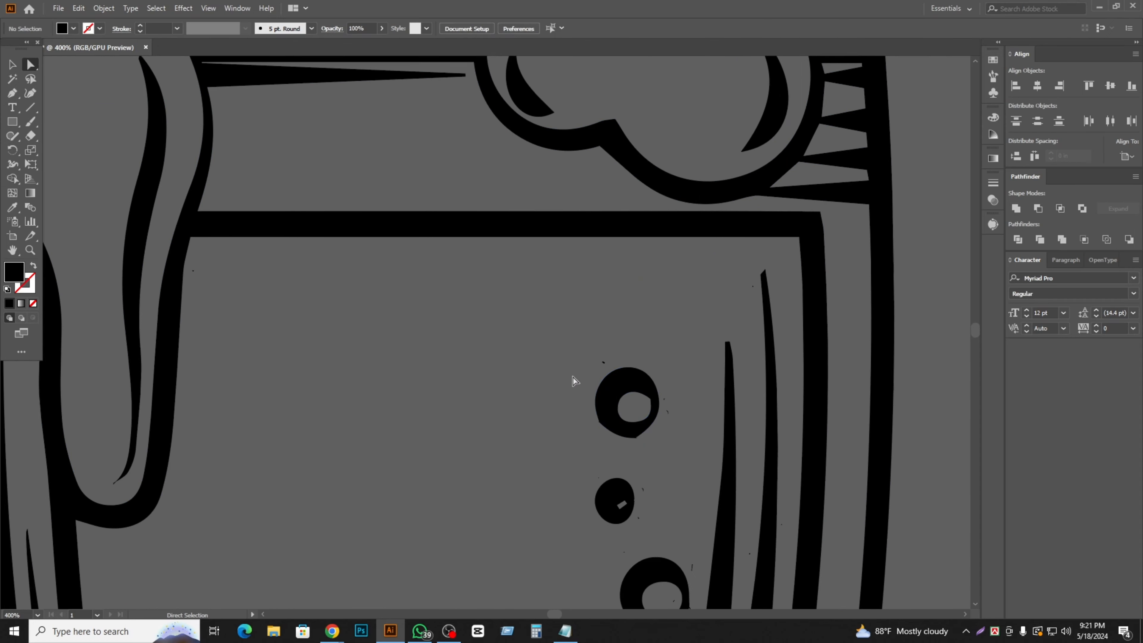
# - Delete the three bubbles and their leftover fragments in the upper right part of the beer
pyautogui.moveTo(685, 532); pyautogui.dragTo(690, 542)
pyautogui.press('Delete')
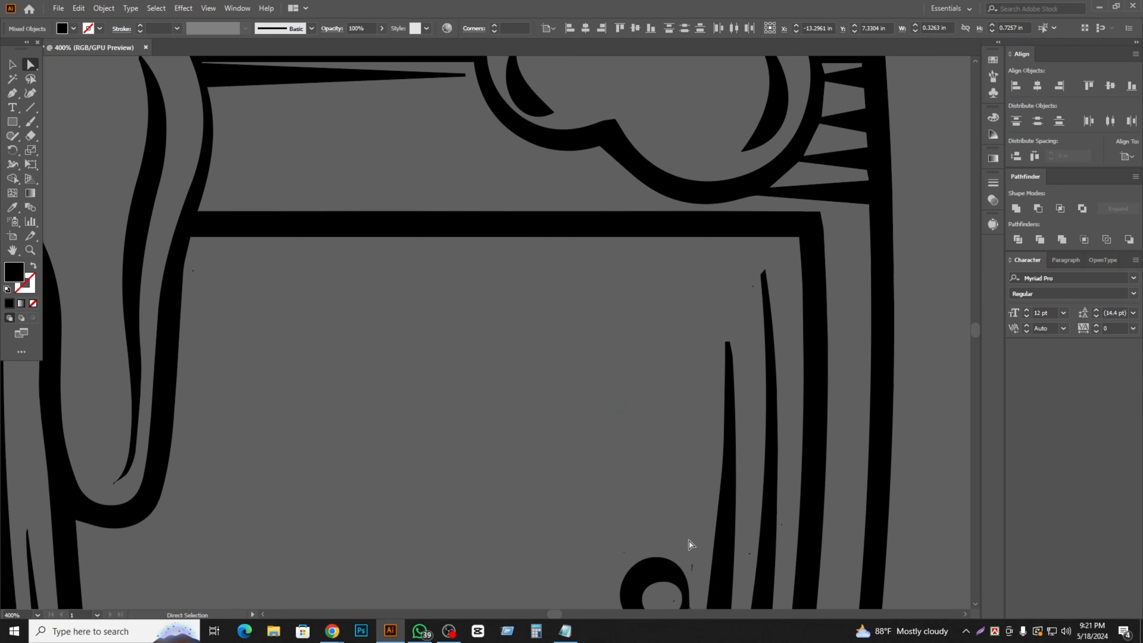
pyautogui.scroll(-3, 675, 522)
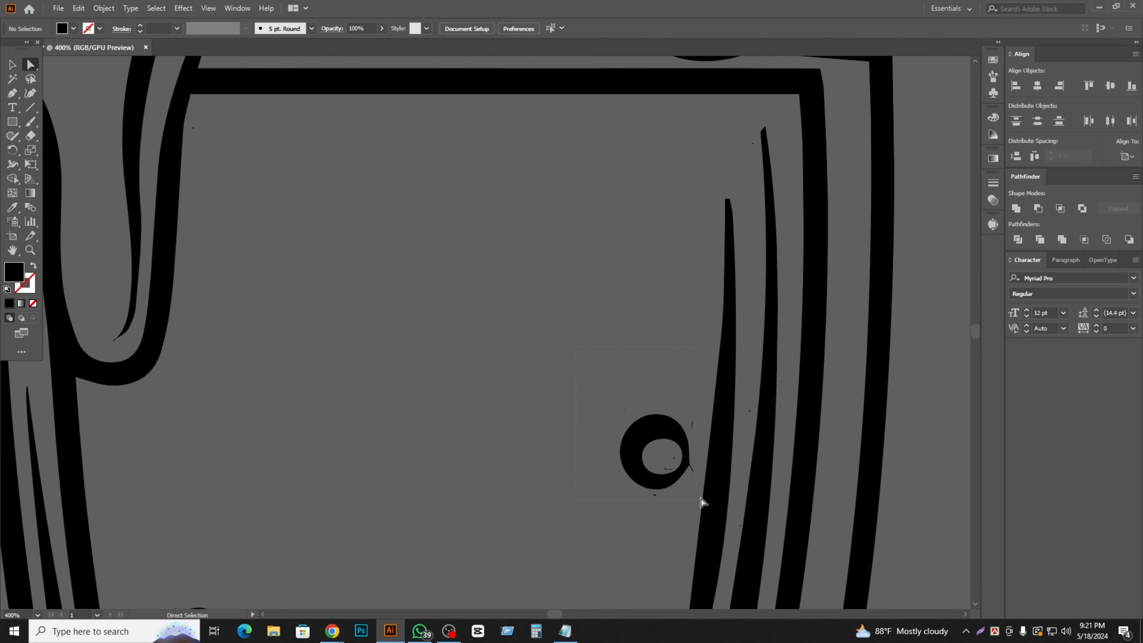
pyautogui.moveTo(704, 503); pyautogui.dragTo(697, 486)
pyautogui.press('Delete')
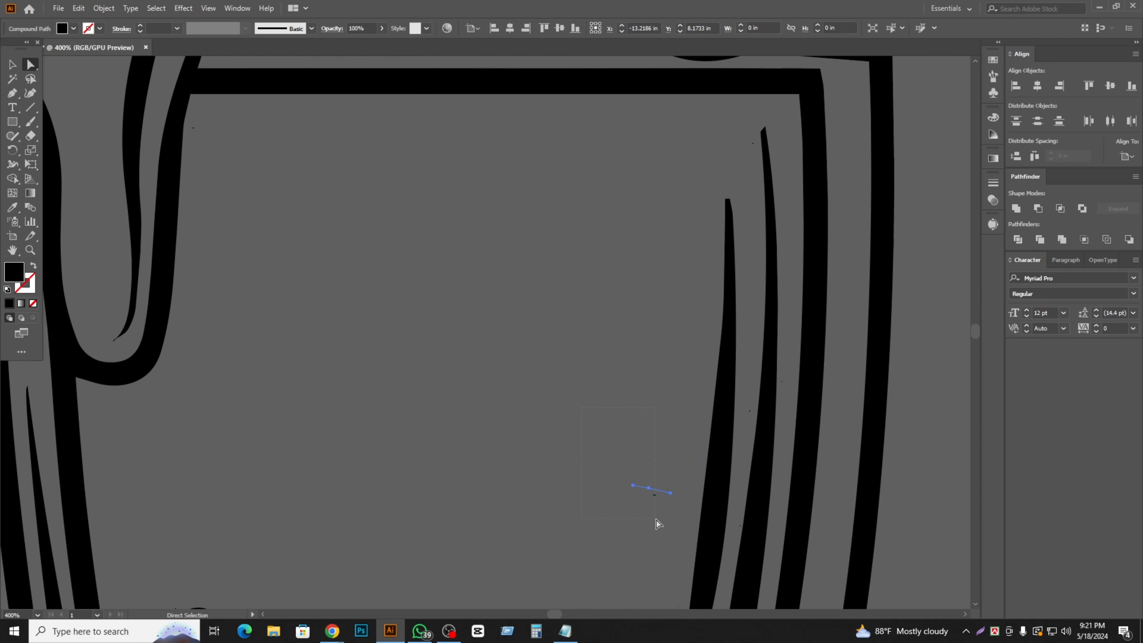
pyautogui.press('Delete')
# - Delete the two long curved highlights along the inner right side of the beer
pyautogui.scroll(-4, 676, 531)
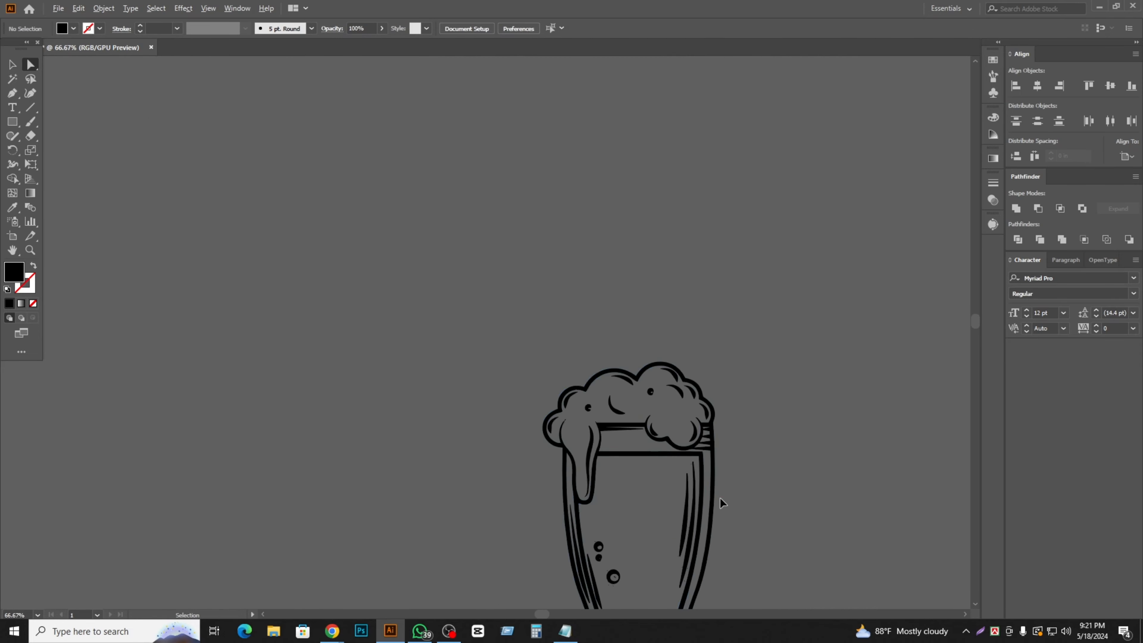
pyautogui.scroll(4, 616, 521)
pyautogui.scroll(-3, 615, 521)
pyautogui.scroll(-4, 619, 517)
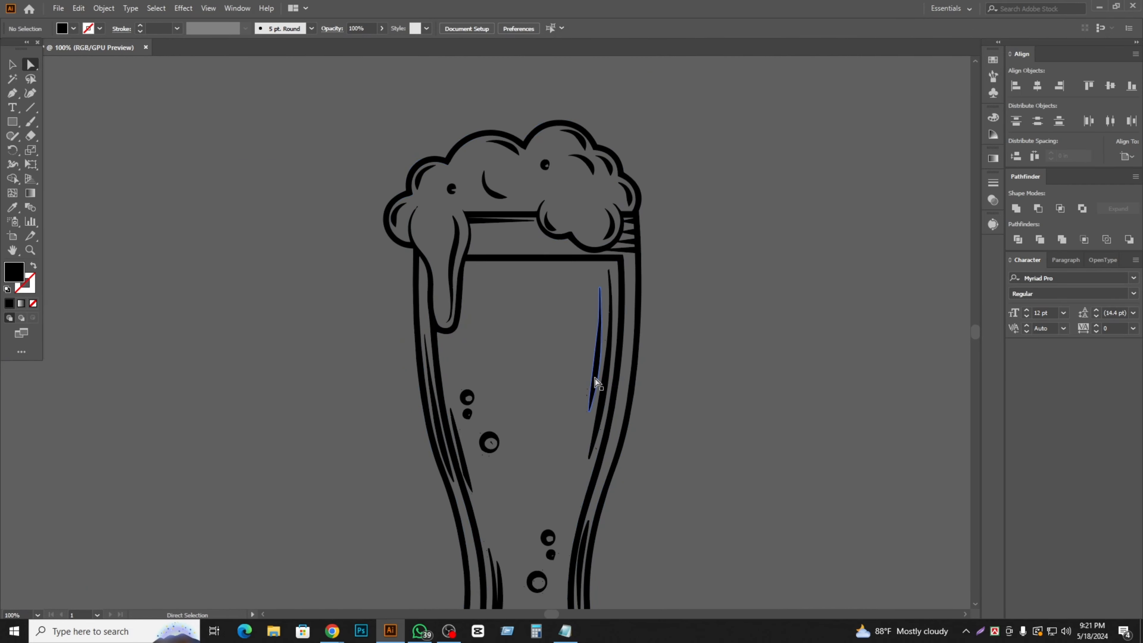
pyautogui.click(595, 382)
pyautogui.press('Delete')
pyautogui.click(604, 389)
pyautogui.press('Delete')
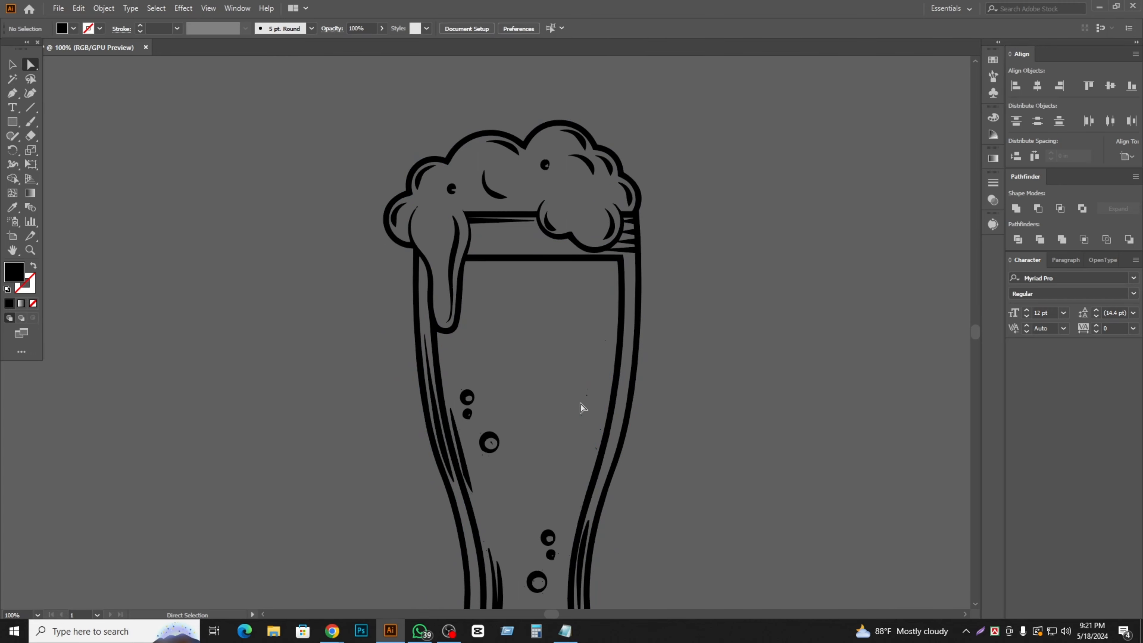
# - Delete the curved highlight and the three bubbles along the inner left side of the beer
pyautogui.scroll(-3, 570, 428)
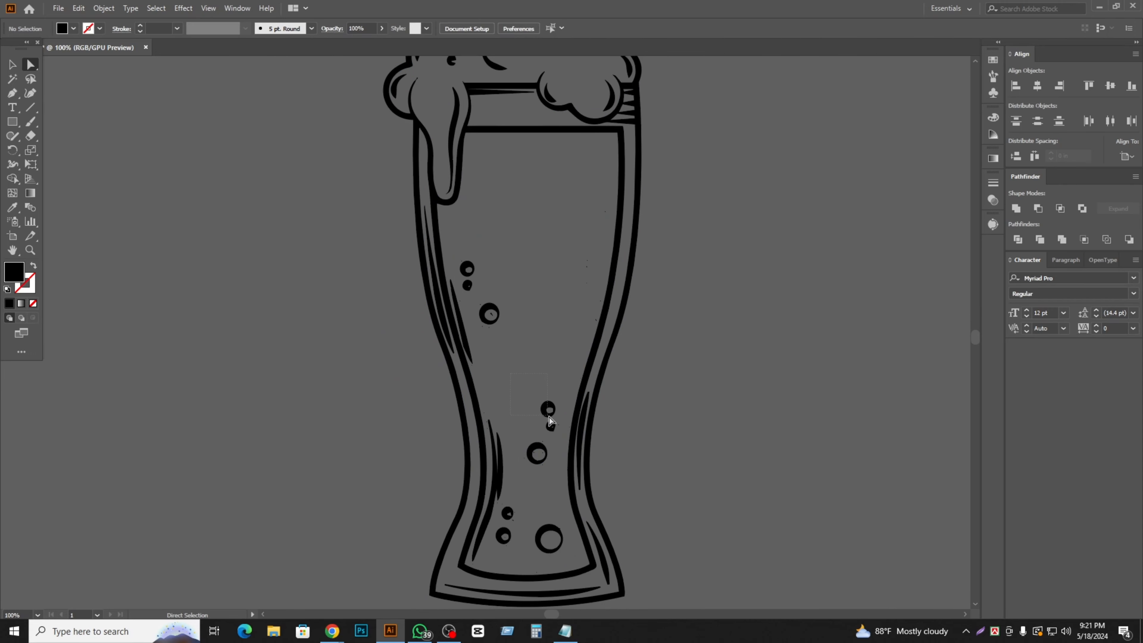
pyautogui.moveTo(550, 421); pyautogui.dragTo(550, 421)
pyautogui.click(512, 354)
pyautogui.scroll(3, 470, 318)
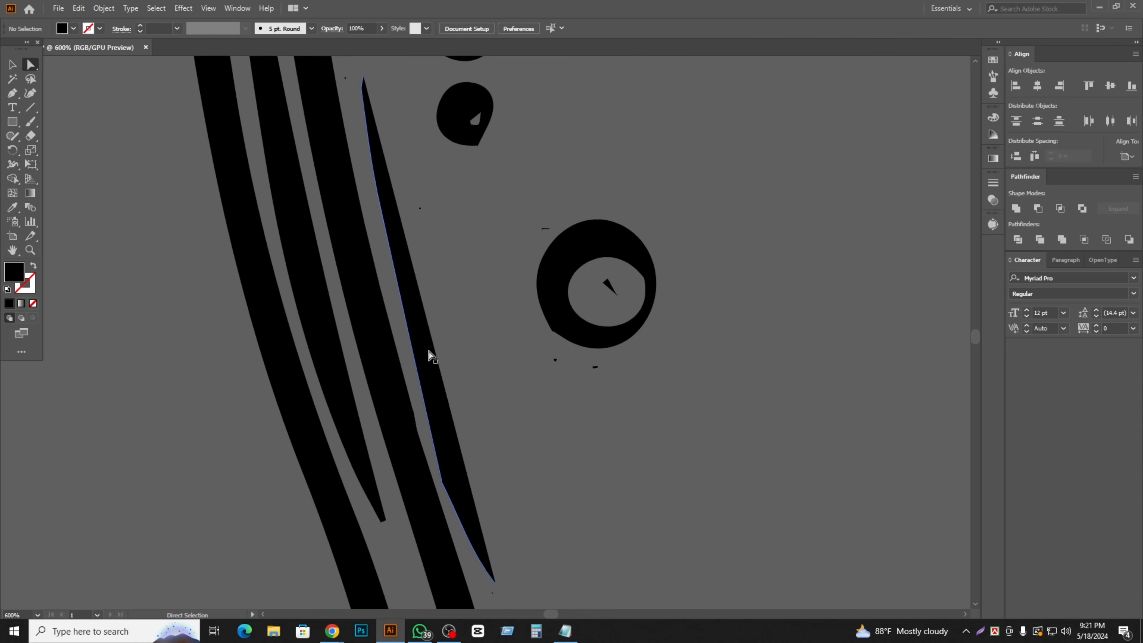
pyautogui.scroll(2, 442, 197)
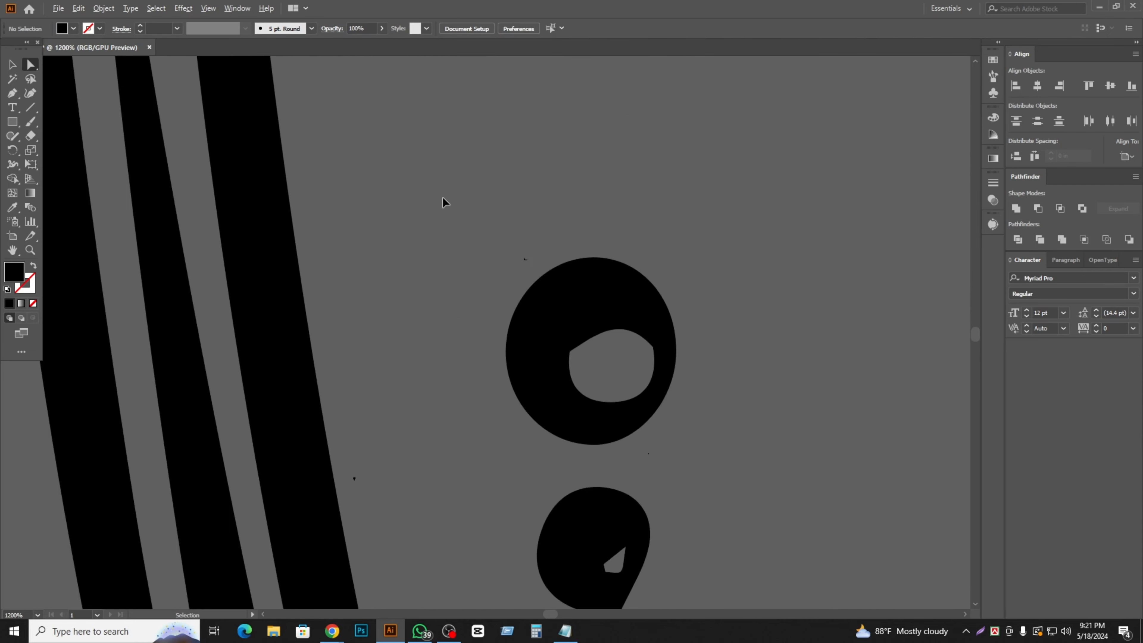
pyautogui.moveTo(617, 454); pyautogui.dragTo(632, 459)
pyautogui.press('Delete')
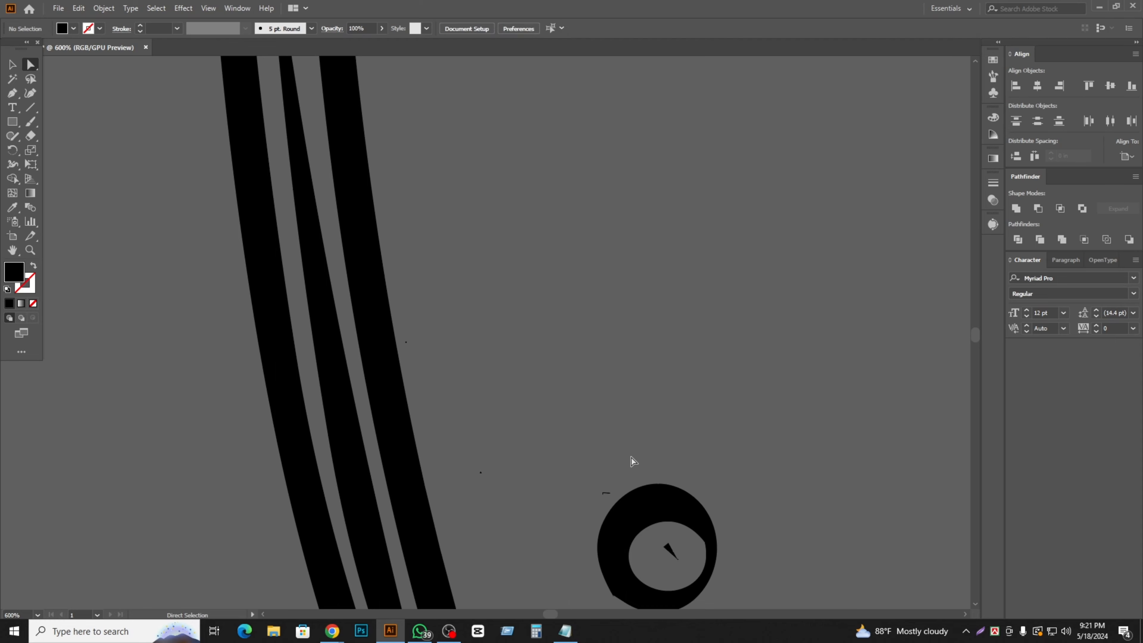
pyautogui.scroll(-3, 582, 380)
pyautogui.moveTo(765, 584); pyautogui.dragTo(766, 585)
pyautogui.press('Delete')
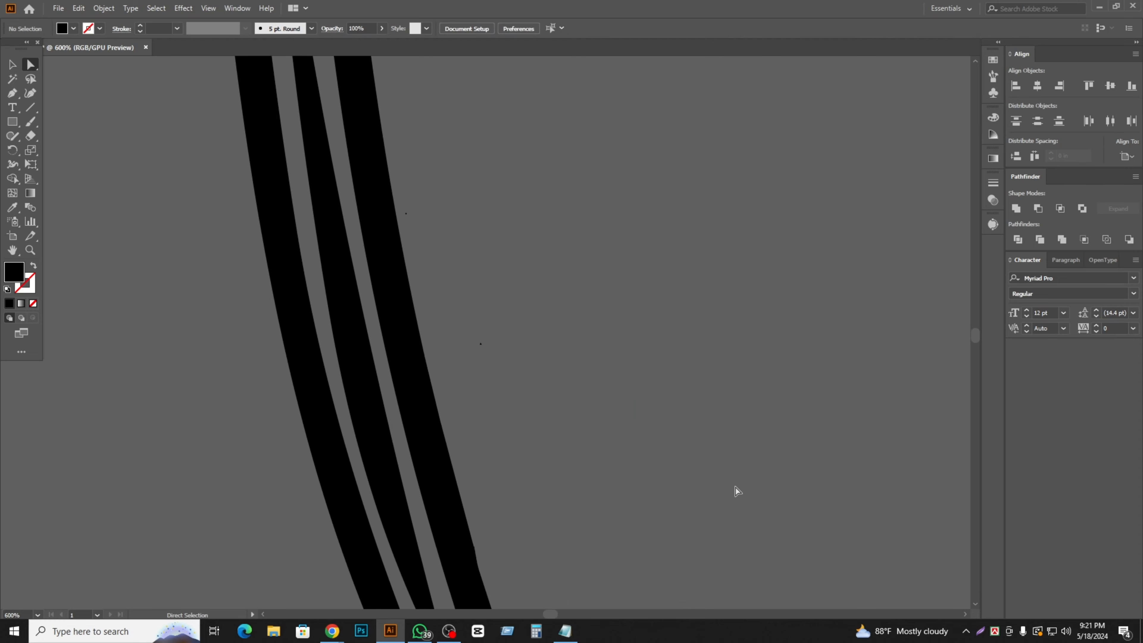
# - Delete the three bubbles in the middle of the glass's narrow lower section
pyautogui.scroll(-5, 740, 486)
pyautogui.moveTo(763, 502); pyautogui.dragTo(593, 266)
pyautogui.scroll(4, 589, 346)
pyautogui.scroll(1, 646, 310)
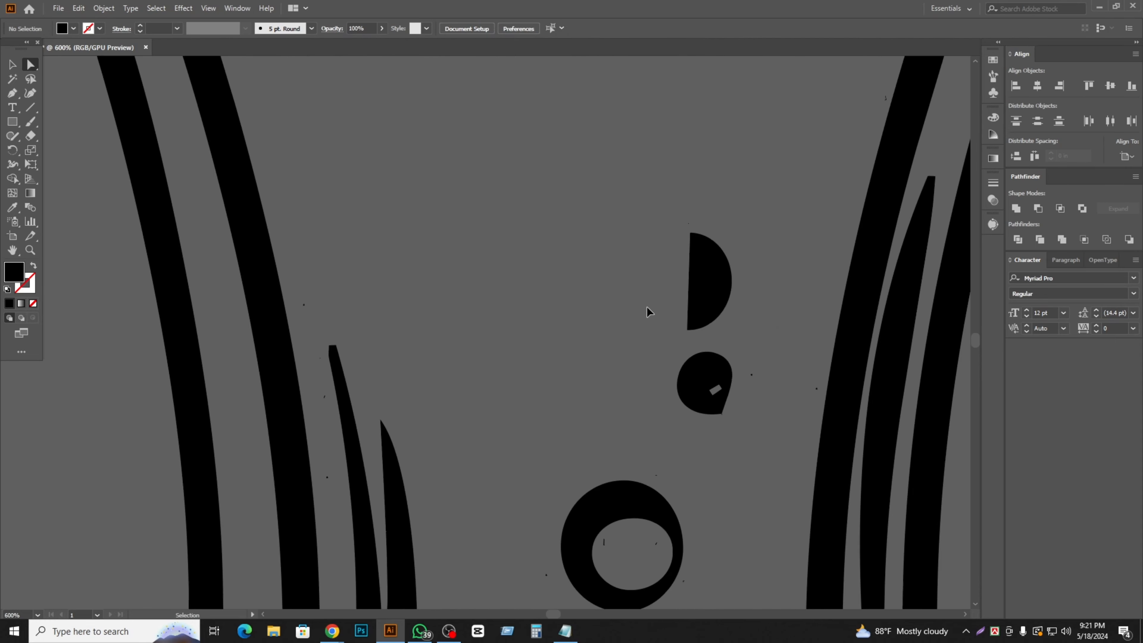
pyautogui.moveTo(774, 480); pyautogui.dragTo(774, 488)
pyautogui.press('Delete')
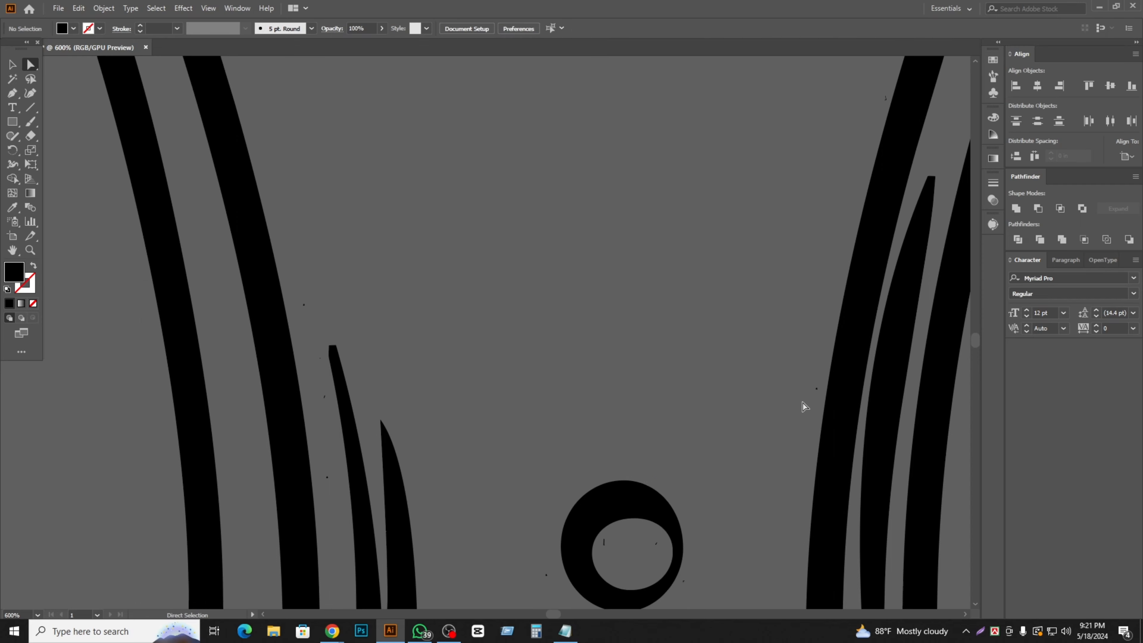
pyautogui.scroll(-4, 580, 427)
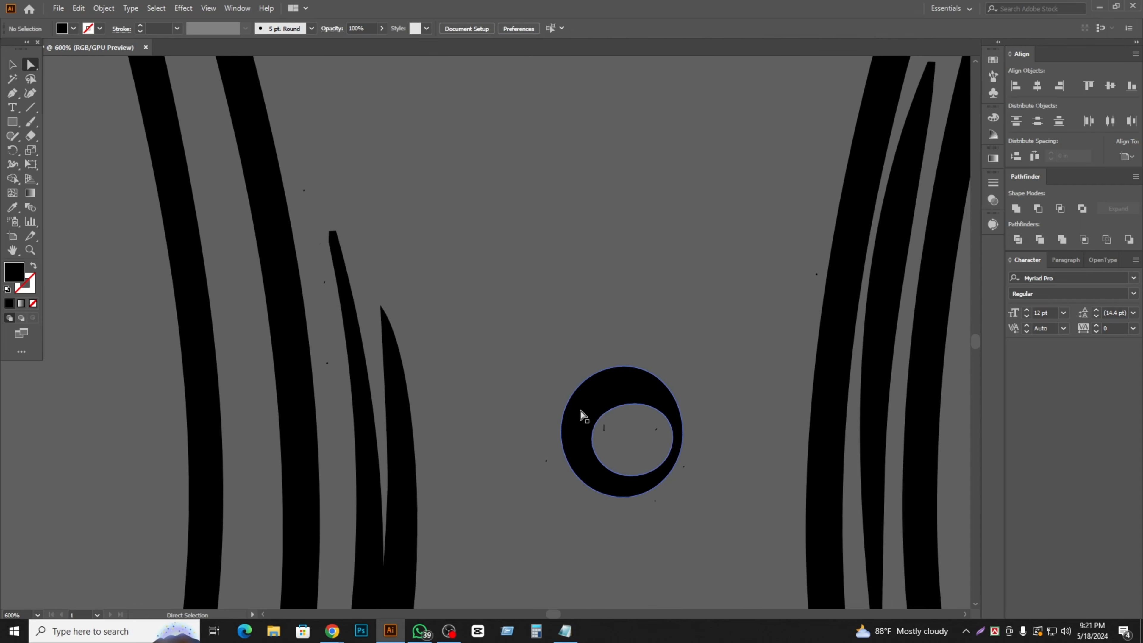
pyautogui.moveTo(704, 528); pyautogui.dragTo(721, 528)
pyautogui.press('Delete')
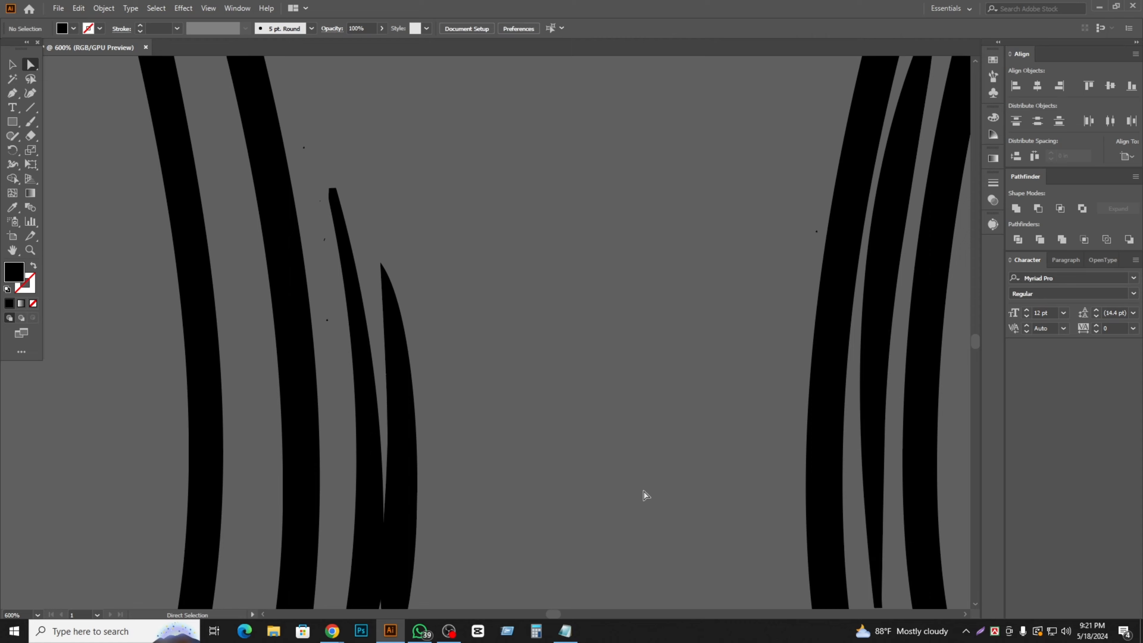
# - Delete the joined highlight strokes along the inner left side of the glass's narrow waist
pyautogui.scroll(-5, 644, 492)
pyautogui.scroll(3, 636, 484)
pyautogui.scroll(-3, 618, 512)
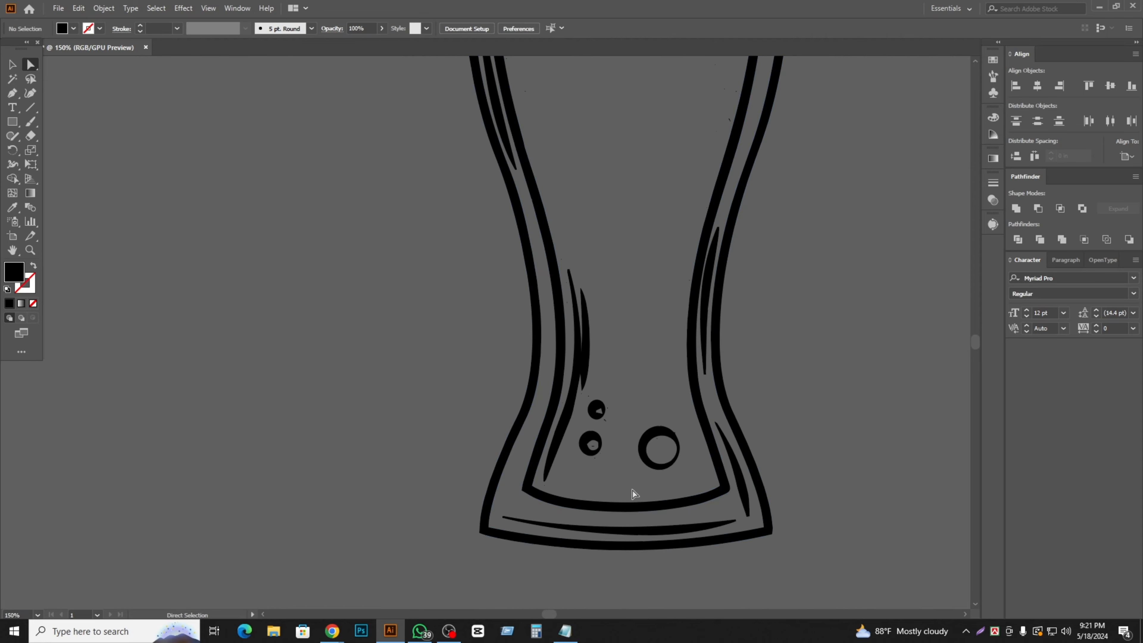
pyautogui.click(584, 364)
pyautogui.press('Delete')
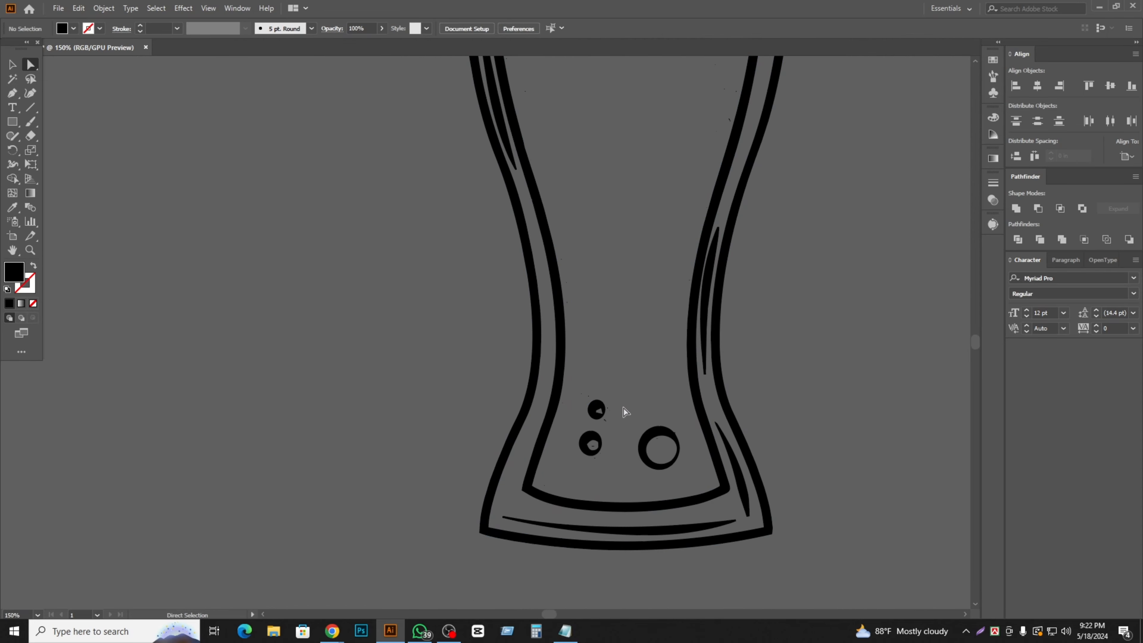
# - Delete the three remaining bubbles inside the beer area just above the glass base
pyautogui.scroll(2, 628, 419)
pyautogui.scroll(-2, 633, 426)
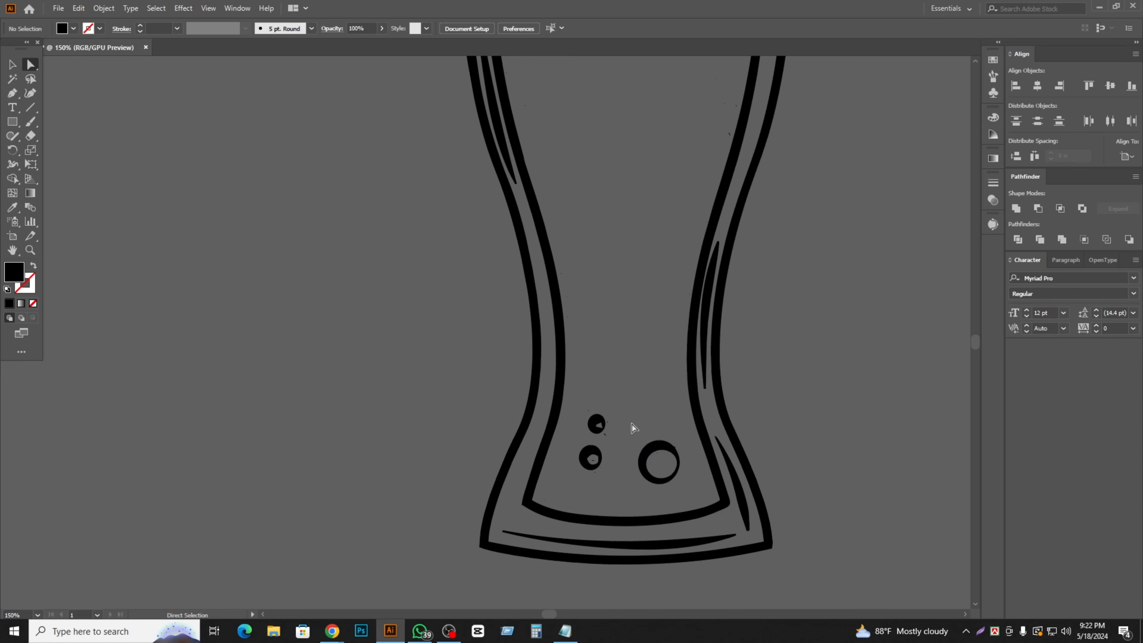
pyautogui.moveTo(688, 493); pyautogui.dragTo(630, 483)
pyautogui.press('Delete')
pyautogui.press('Delete')
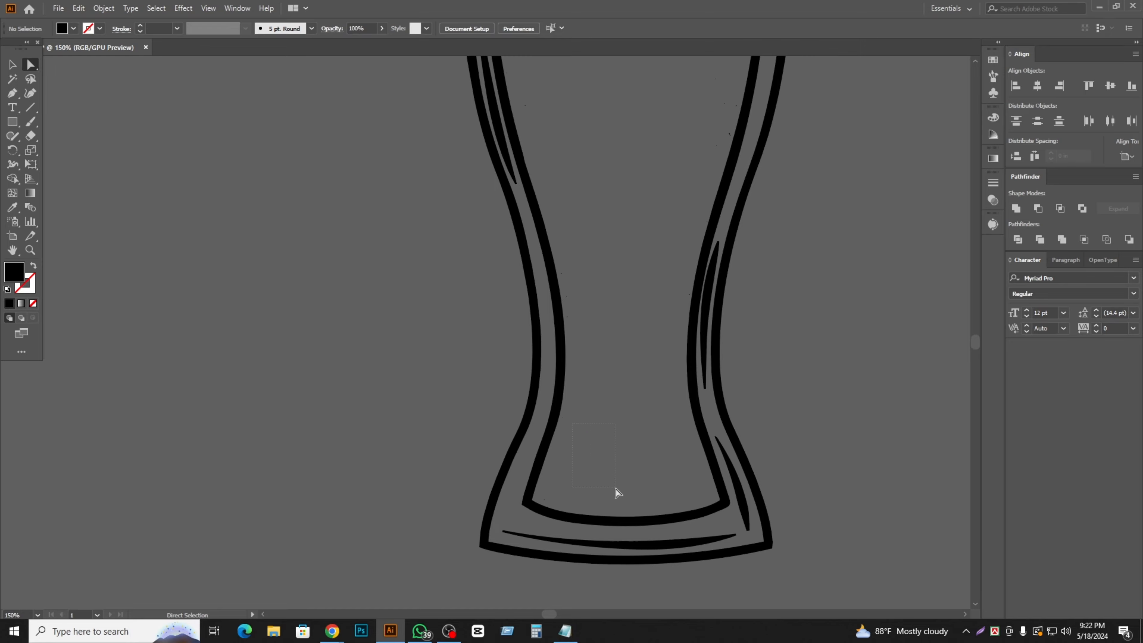
# - Switch to Outline mode and delete the stray specks inside the beer area's upper part, near the right inner wall
pyautogui.scroll(-2, 632, 443)
pyautogui.scroll(-1, 645, 383)
pyautogui.scroll(2, 583, 131)
pyautogui.scroll(8, 558, 106)
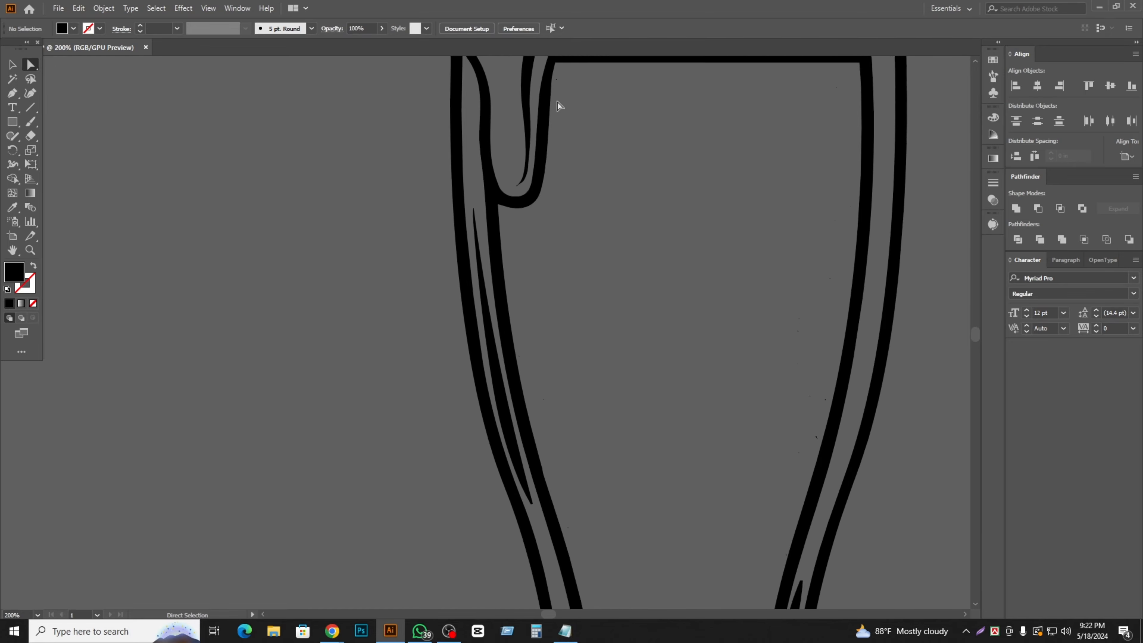
pyautogui.scroll(-2, 537, 325)
pyautogui.hotkey('ctrl', 'y')
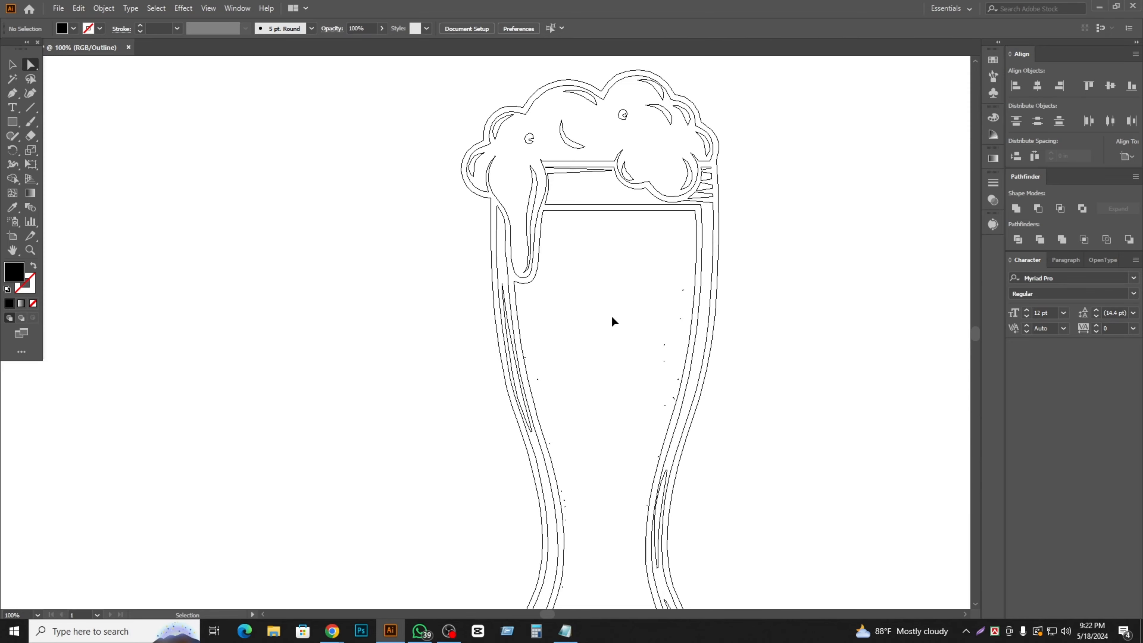
pyautogui.scroll(4, 612, 319)
pyautogui.scroll(2, 630, 275)
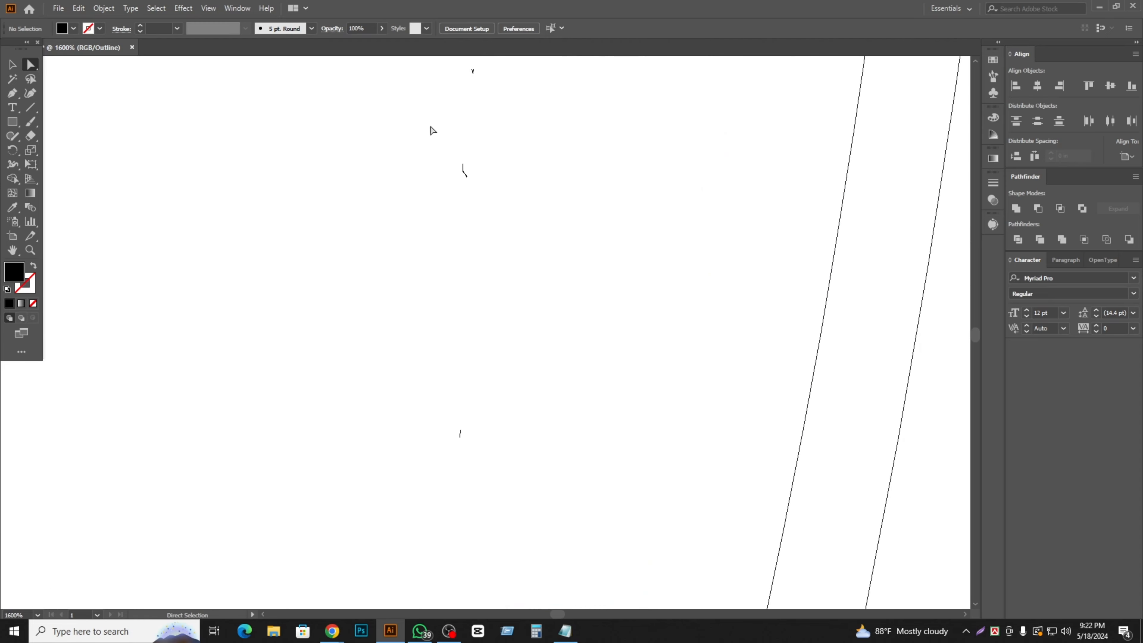
pyautogui.click(462, 170)
pyautogui.scroll(-3, 486, 225)
pyautogui.moveTo(417, 126); pyautogui.dragTo(522, 327)
pyautogui.press('Delete')
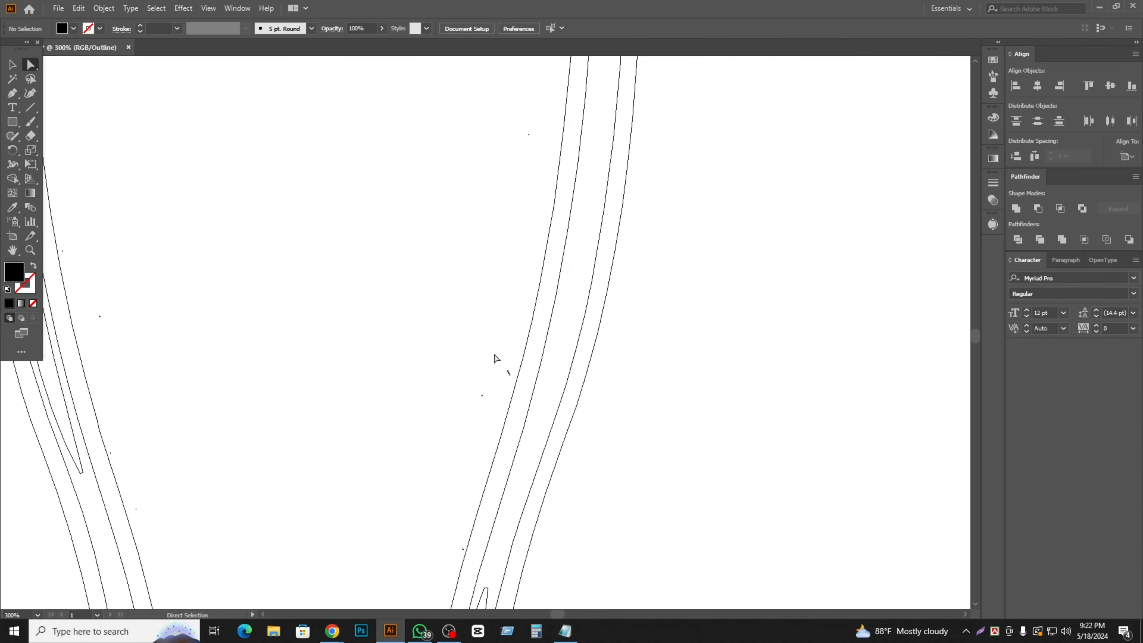
# - Delete the tiny speck close to the beer area's right inner wall and return to Preview mode
pyautogui.moveTo(513, 380); pyautogui.dragTo(513, 381)
pyautogui.scroll(8, 477, 387)
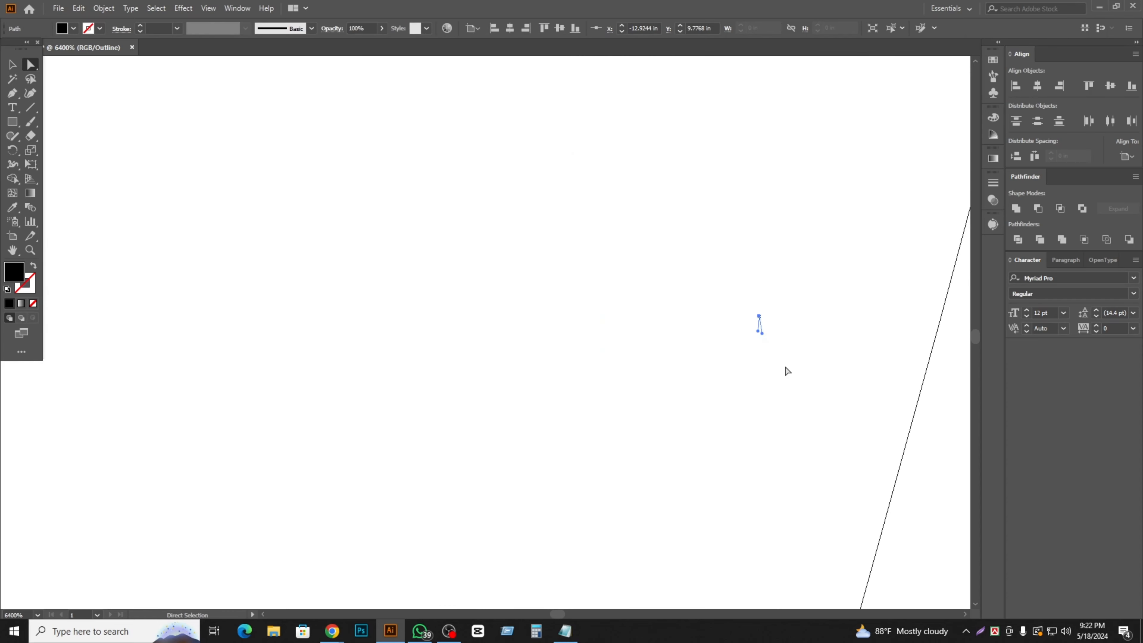
pyautogui.press('Delete')
pyautogui.scroll(-8, 355, 339)
pyautogui.scroll(-5, 337, 326)
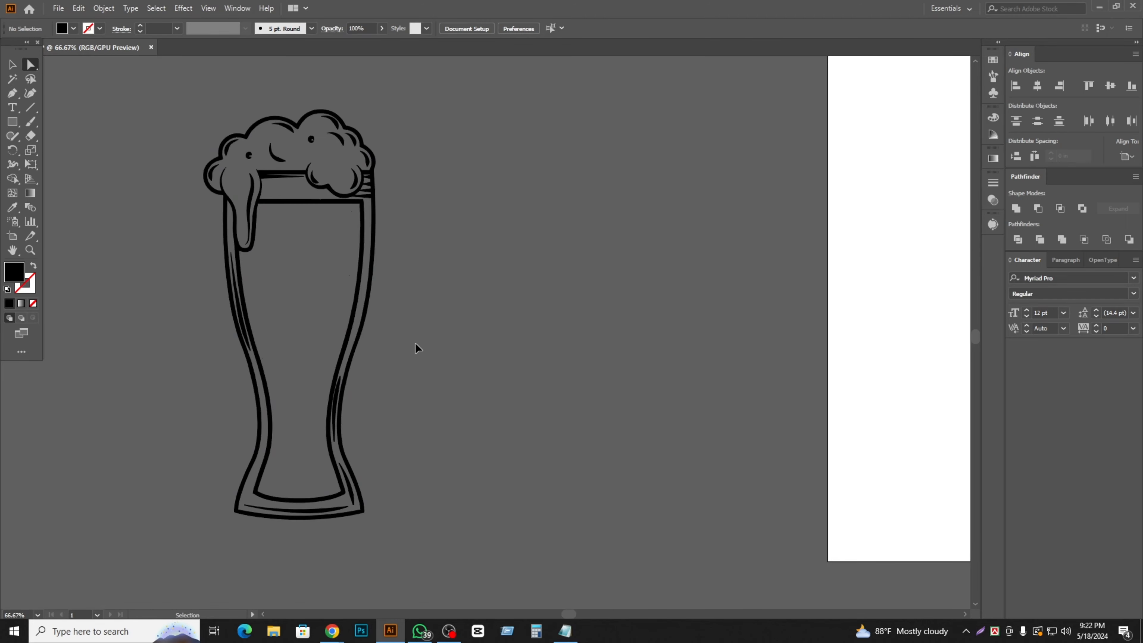
# - Duplicate the whole beer glass and place the copy above the artboard
pyautogui.moveTo(287, 335); pyautogui.dragTo(470, 417)
pyautogui.click(12, 66)
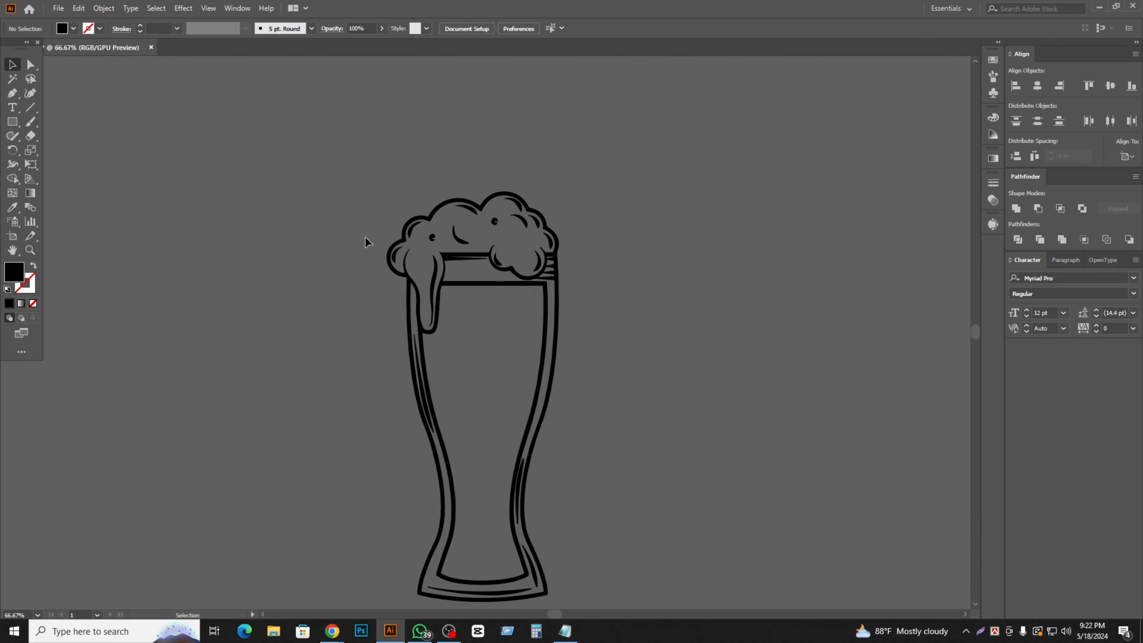
pyautogui.moveTo(432, 228); pyautogui.dragTo(558, 169)
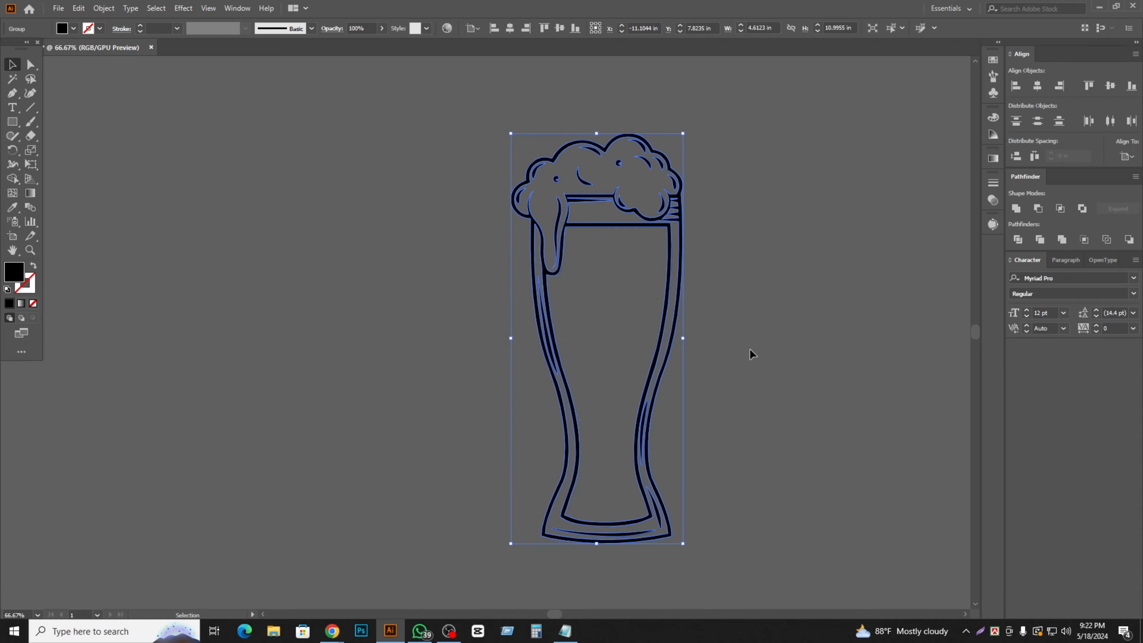
pyautogui.hotkey('ctrl', 'z')
pyautogui.click(655, 380)
pyautogui.scroll(2, 579, 391)
pyautogui.scroll(-5, 579, 391)
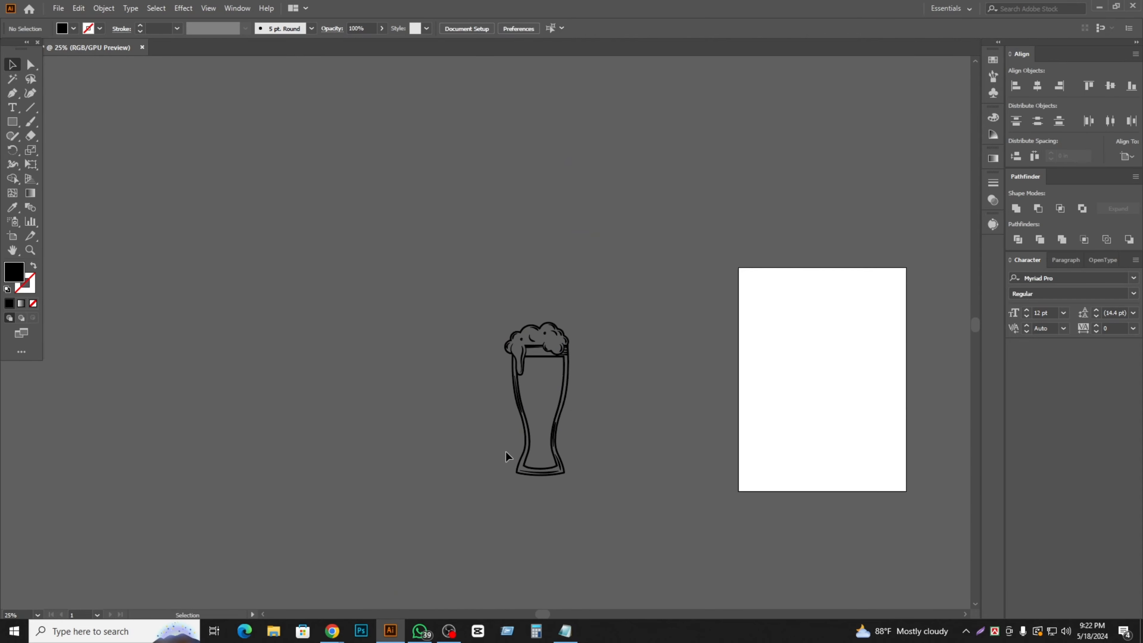
pyautogui.moveTo(535, 474); pyautogui.dragTo(793, 234)
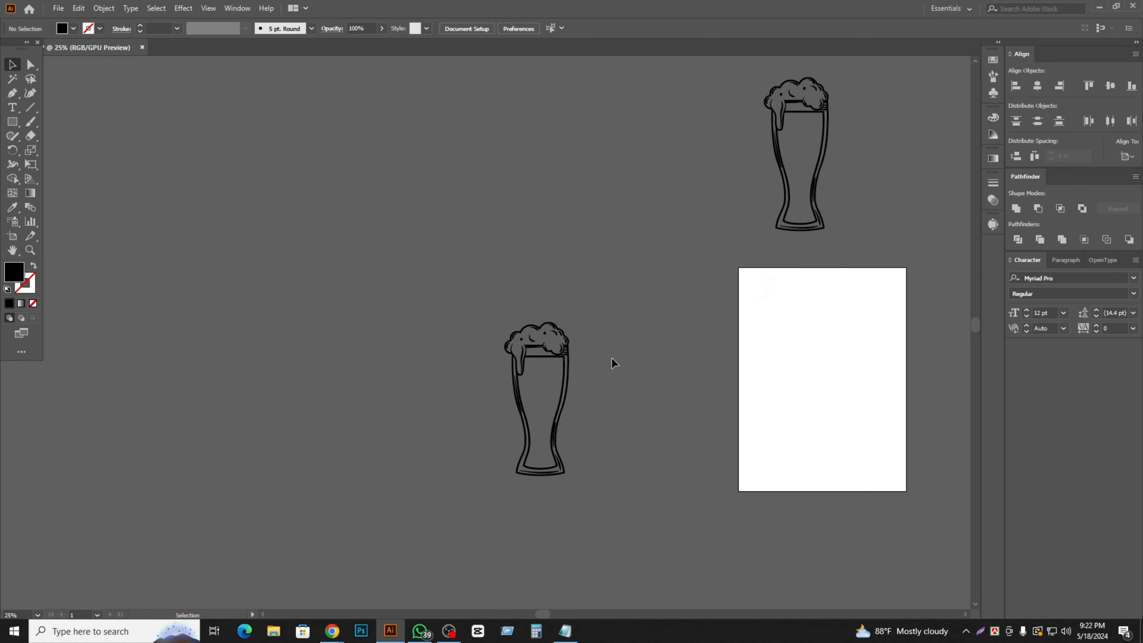
# - Examine the original glass and its beer area from the base up to the foam
pyautogui.scroll(4, 585, 373)
pyautogui.scroll(-3, 454, 410)
pyautogui.scroll(-2, 472, 410)
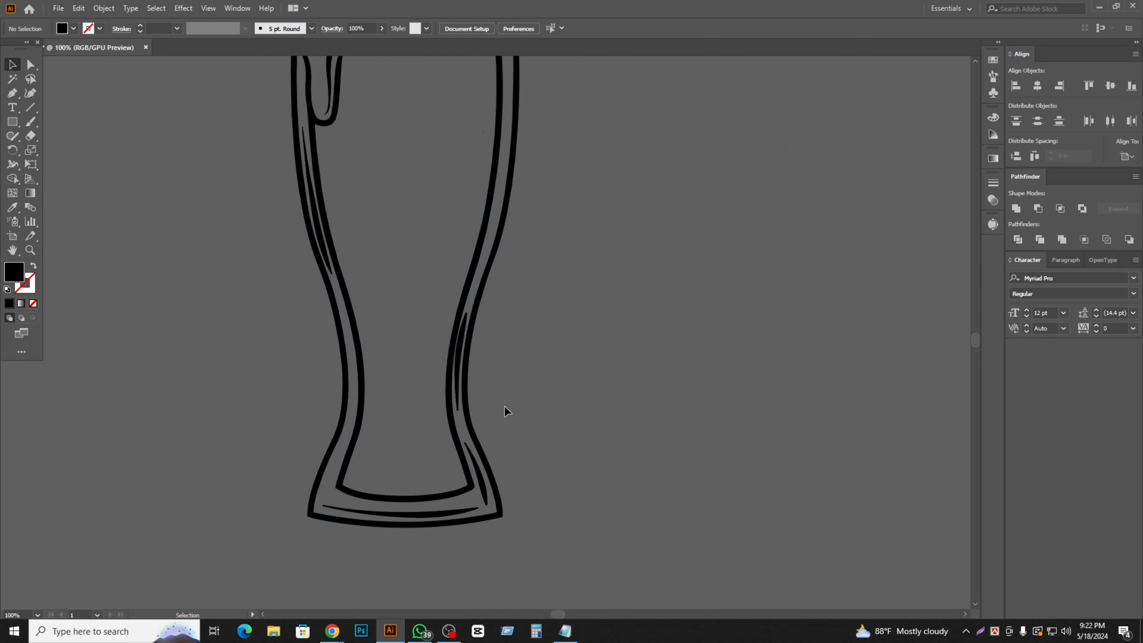
pyautogui.scroll(1, 410, 491)
pyautogui.scroll(-3, 429, 487)
pyautogui.scroll(2, 429, 487)
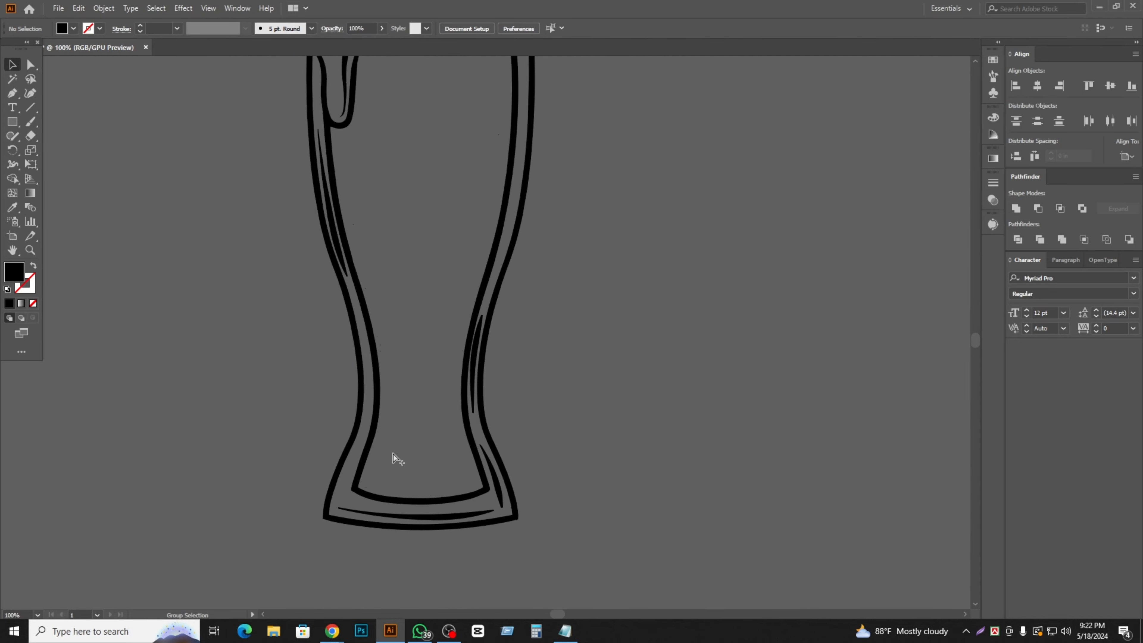
pyautogui.scroll(3, 388, 176)
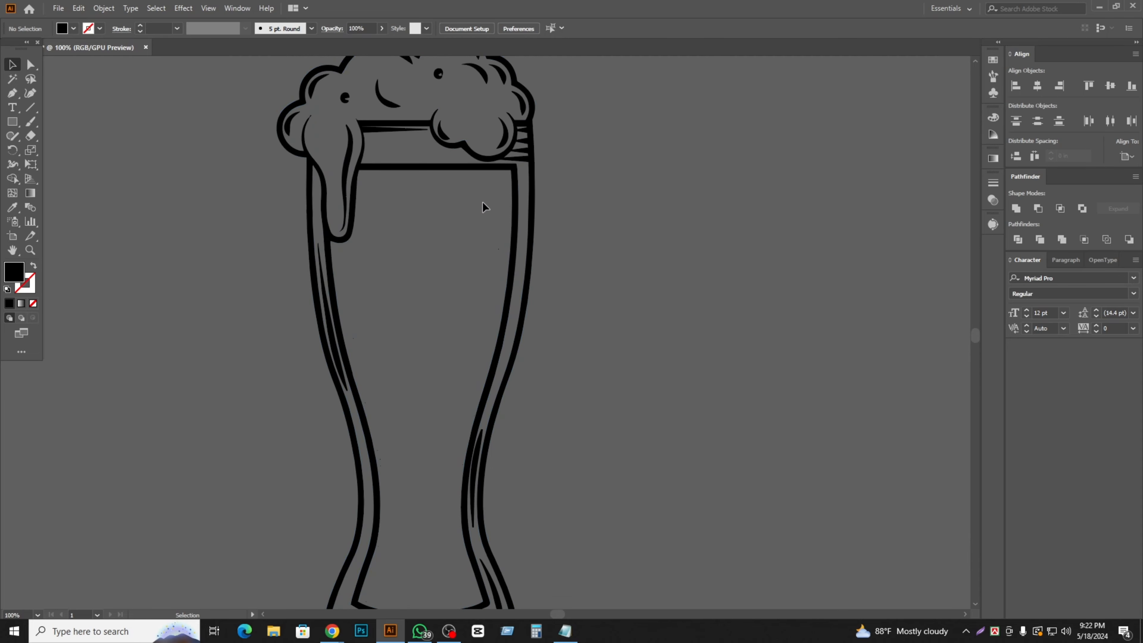
pyautogui.scroll(-2, 439, 324)
pyautogui.scroll(2, 437, 347)
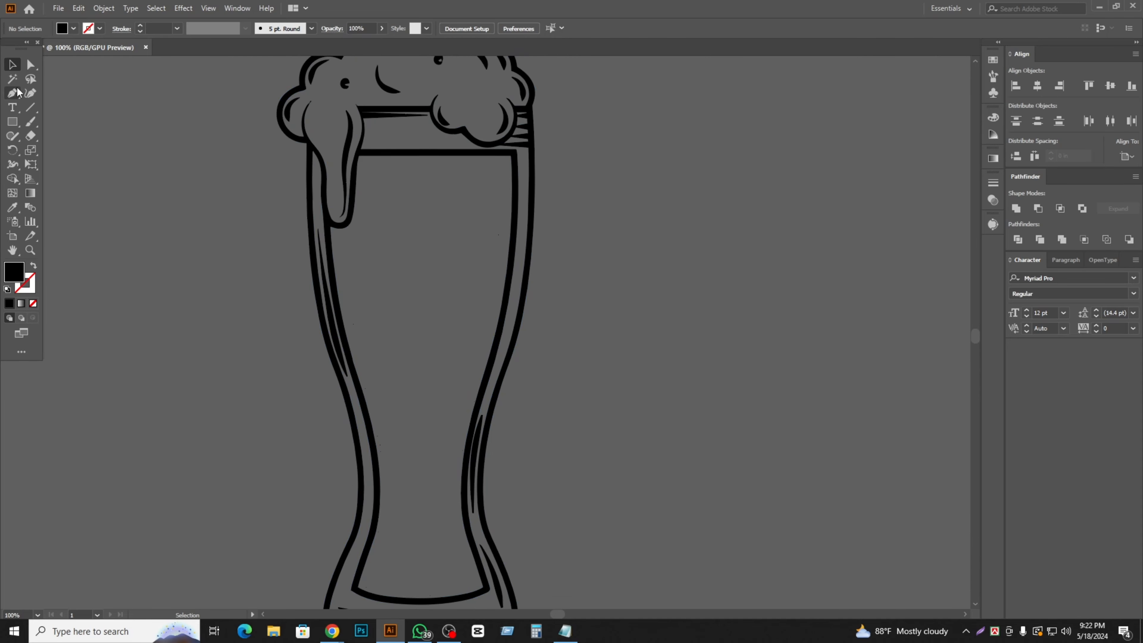
# - Draw a straight top edge across the beer area just below its upper line, from the foam drip to the right wall, using the Curvature tool
pyautogui.click(27, 100)
pyautogui.scroll(-2, 370, 503)
pyautogui.scroll(2, 388, 301)
pyautogui.scroll(5, 407, 129)
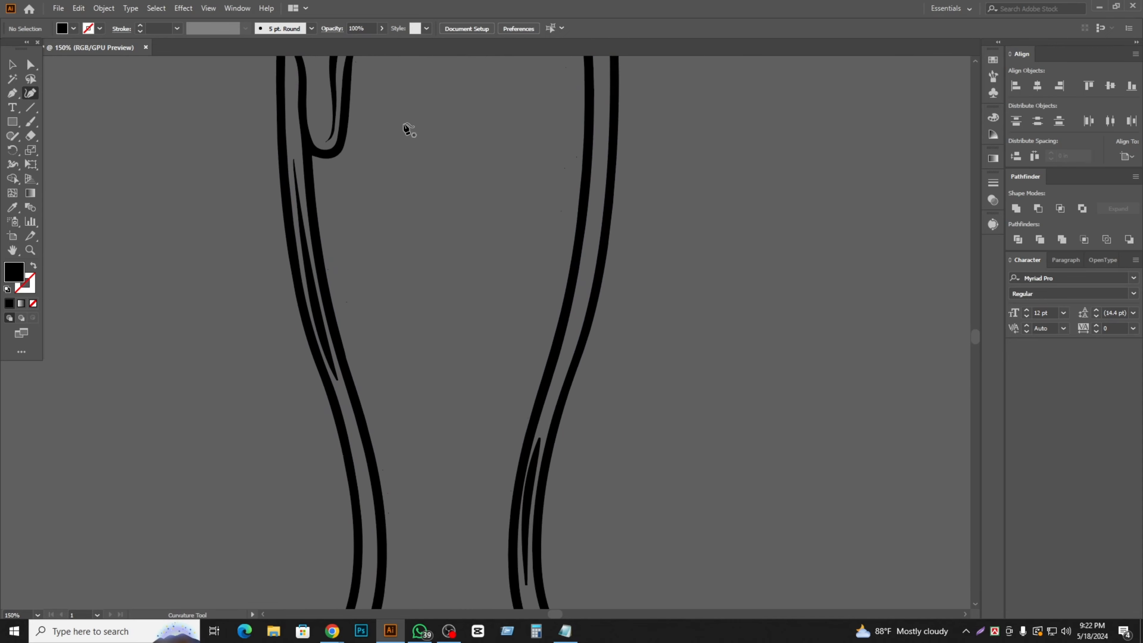
pyautogui.scroll(2, 407, 129)
pyautogui.scroll(3, 462, 176)
pyautogui.moveTo(460, 133); pyautogui.dragTo(294, 271)
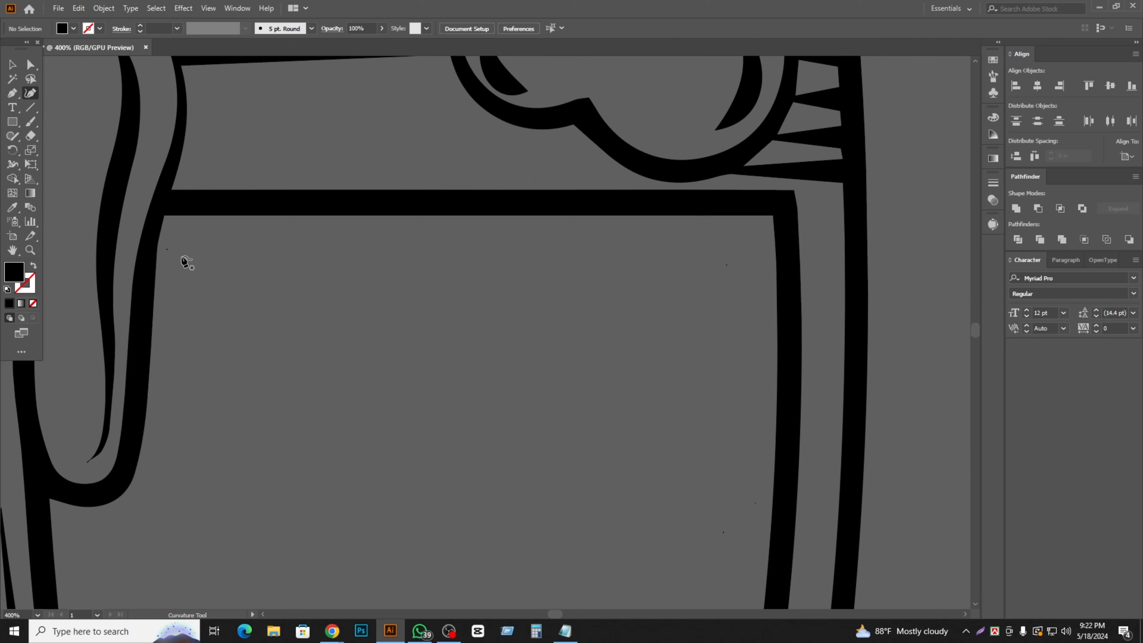
pyautogui.click(180, 234)
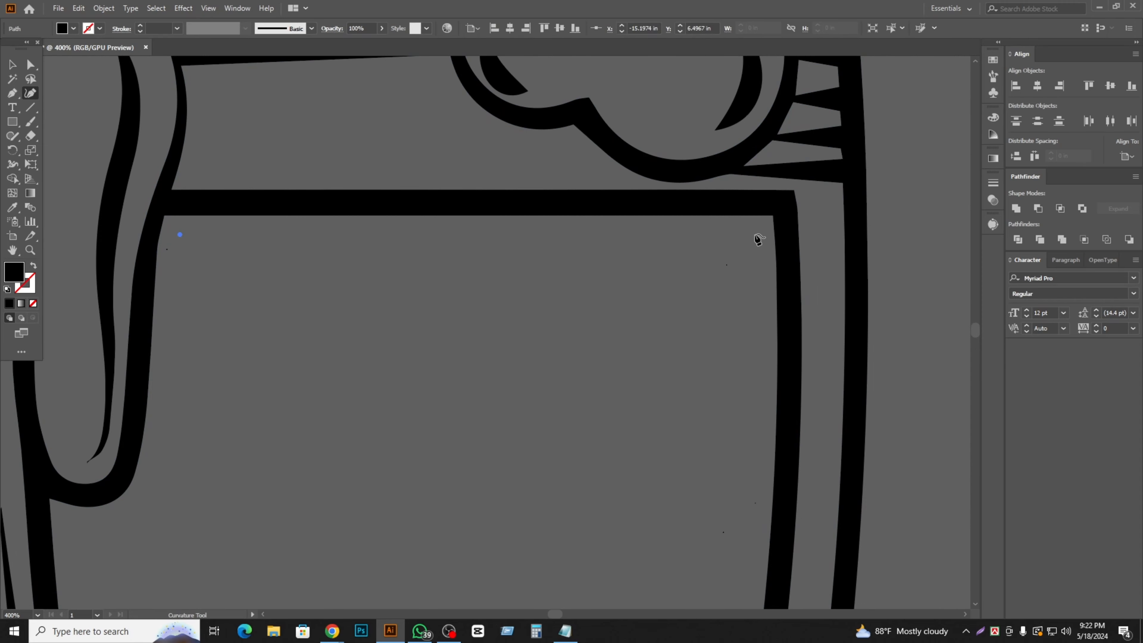
pyautogui.click(750, 233)
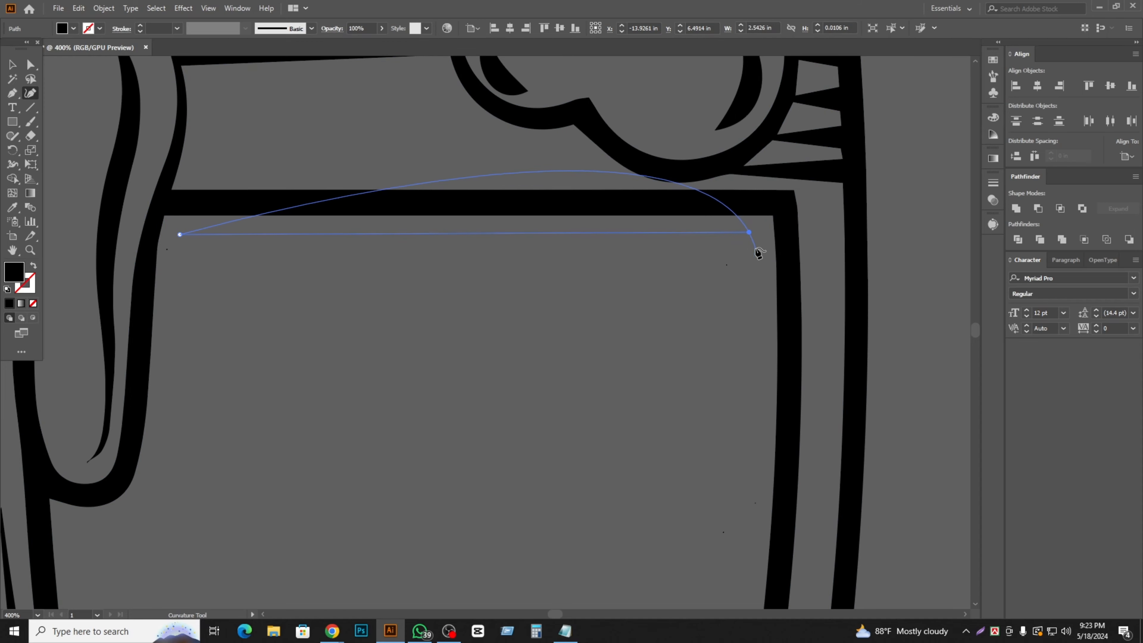
# - Extend the path from its right corner down along the upper part of the glass's right inner wall
pyautogui.scroll(-5, 759, 350)
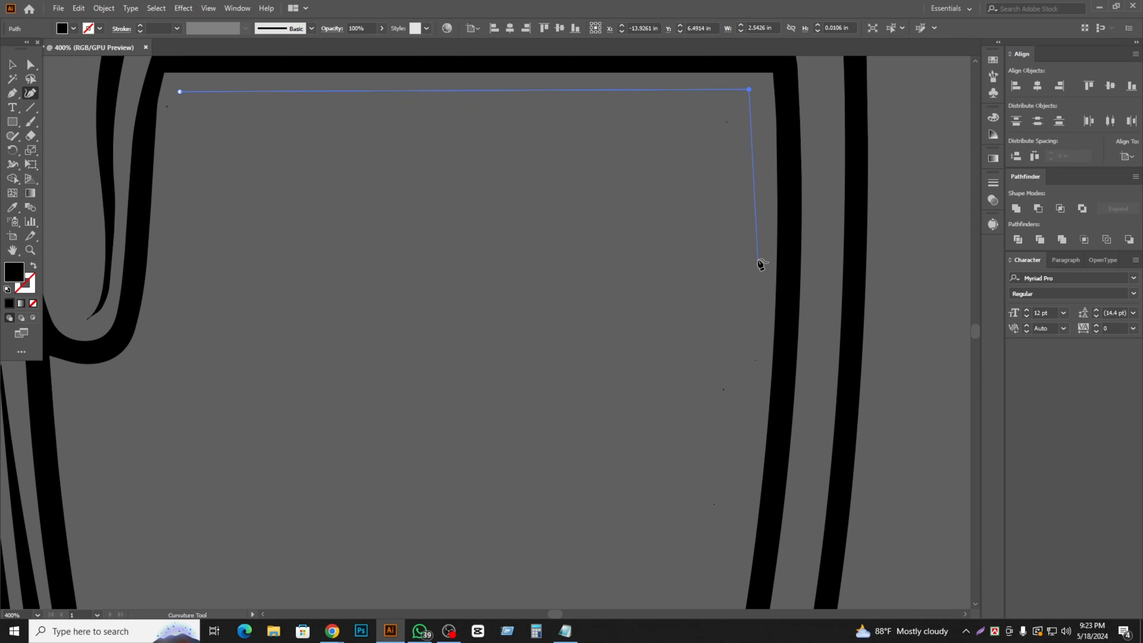
pyautogui.click(756, 259)
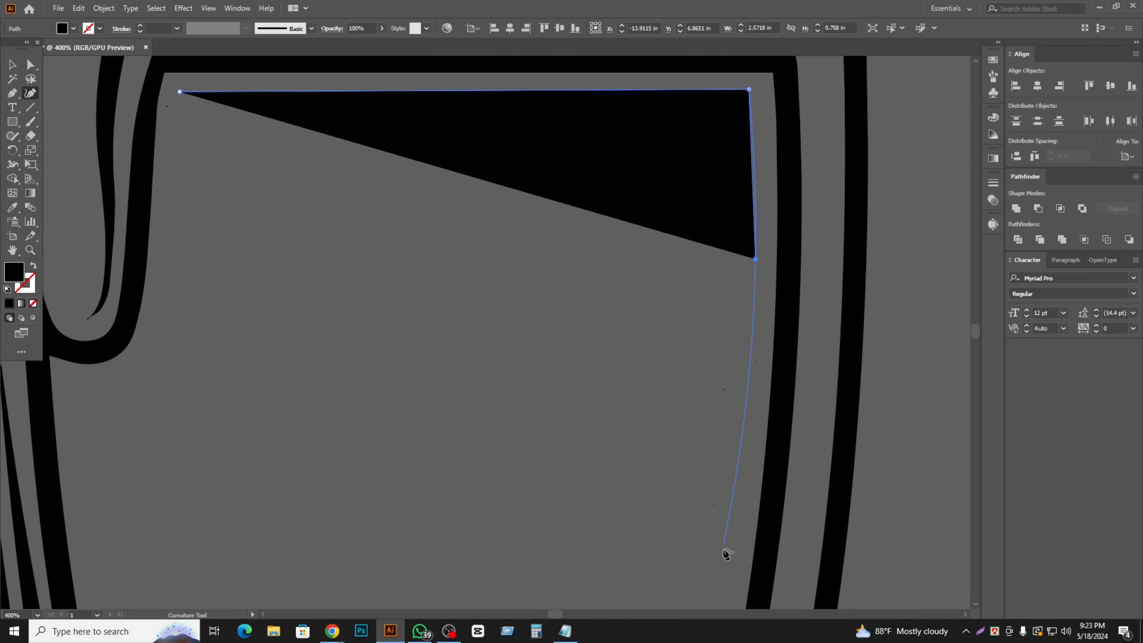
pyautogui.click(733, 575)
# - Swap the path's fill and stroke, giving it no fill and a black 1 pt stroke
pyautogui.scroll(-7, 778, 447)
pyautogui.scroll(3, 778, 447)
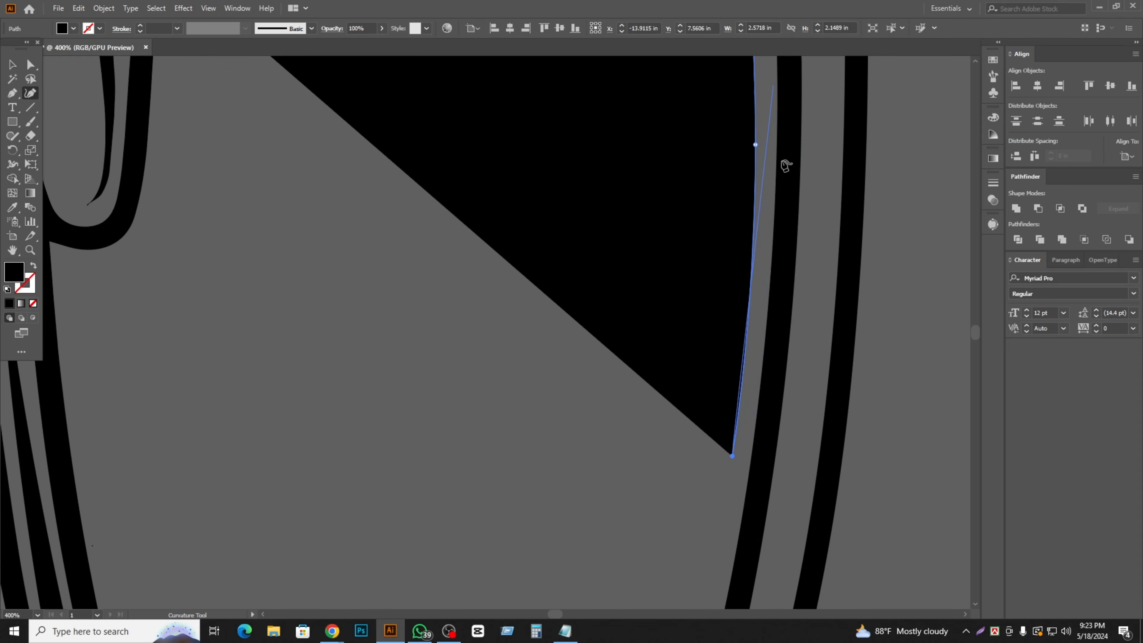
pyautogui.scroll(-1, 760, 370)
pyautogui.scroll(-2, 761, 370)
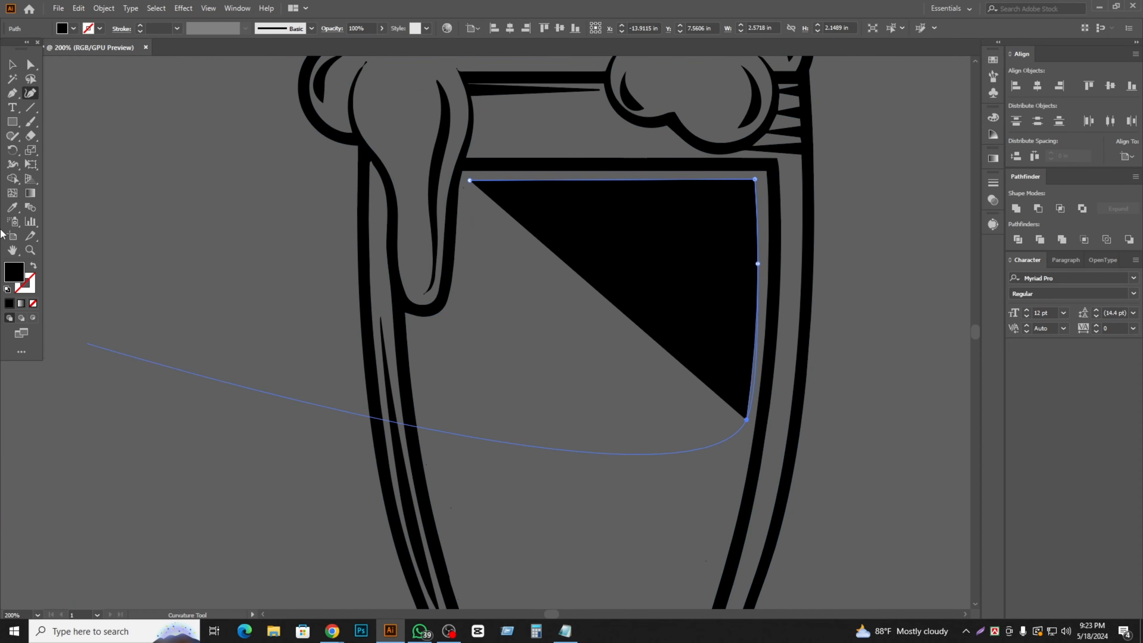
pyautogui.click(32, 266)
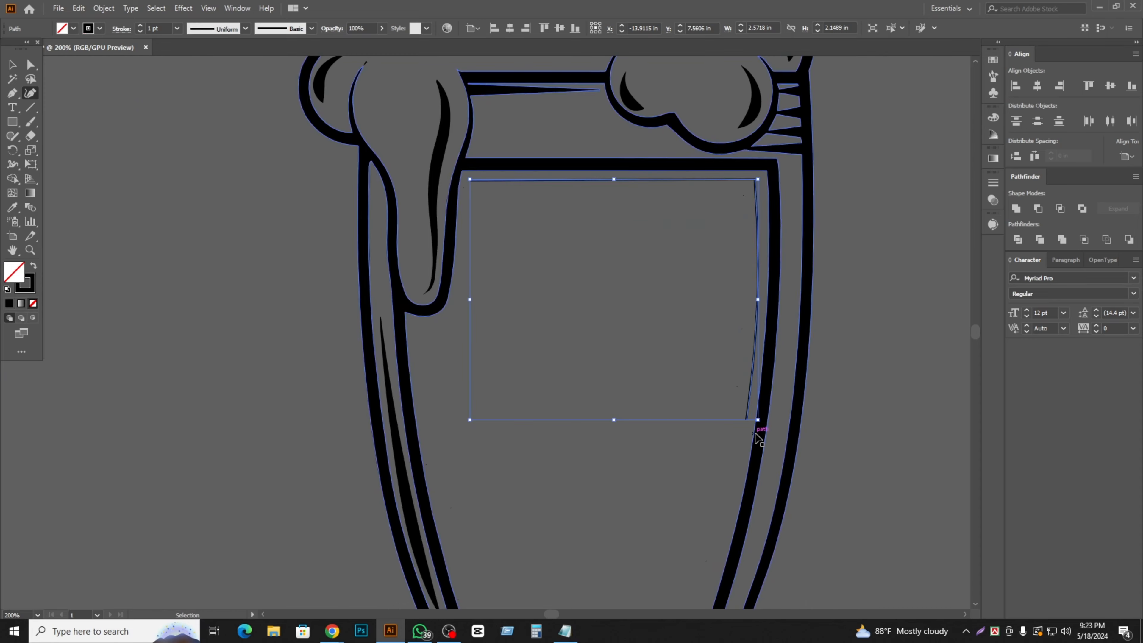
# - Continue the curved path down the right inner wall, through the narrow waist, to near the base's right corner
pyautogui.scroll(4, 761, 435)
pyautogui.scroll(-4, 728, 433)
pyautogui.scroll(-3, 685, 459)
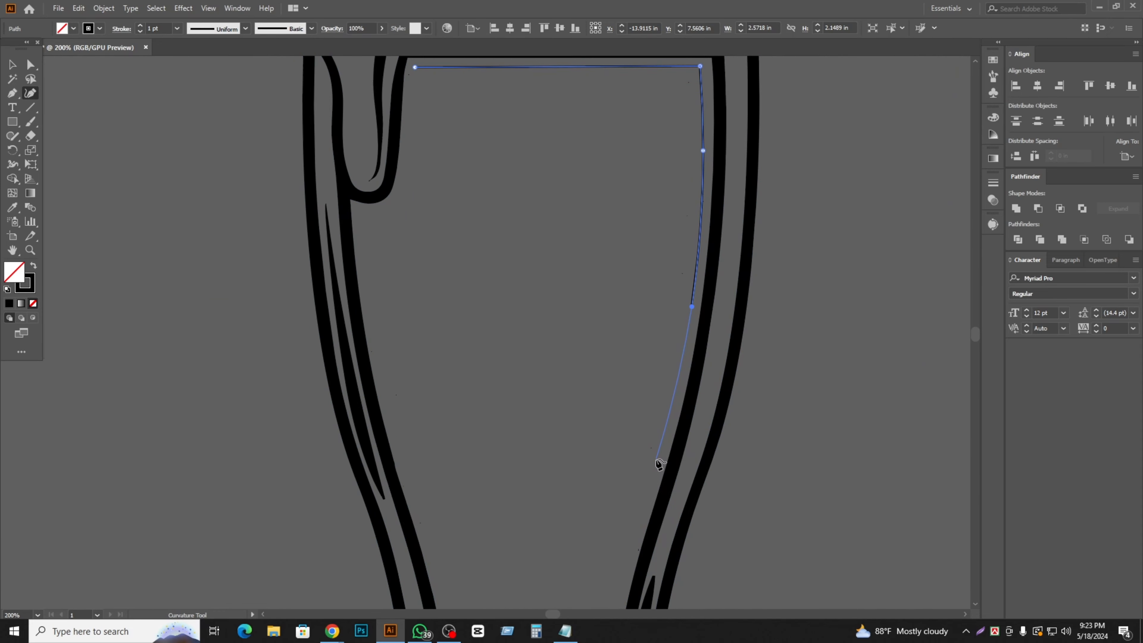
pyautogui.click(657, 459)
pyautogui.scroll(-2, 615, 536)
pyautogui.scroll(-4, 610, 602)
pyautogui.scroll(2, 610, 603)
pyautogui.click(534, 172)
pyautogui.click(617, 511)
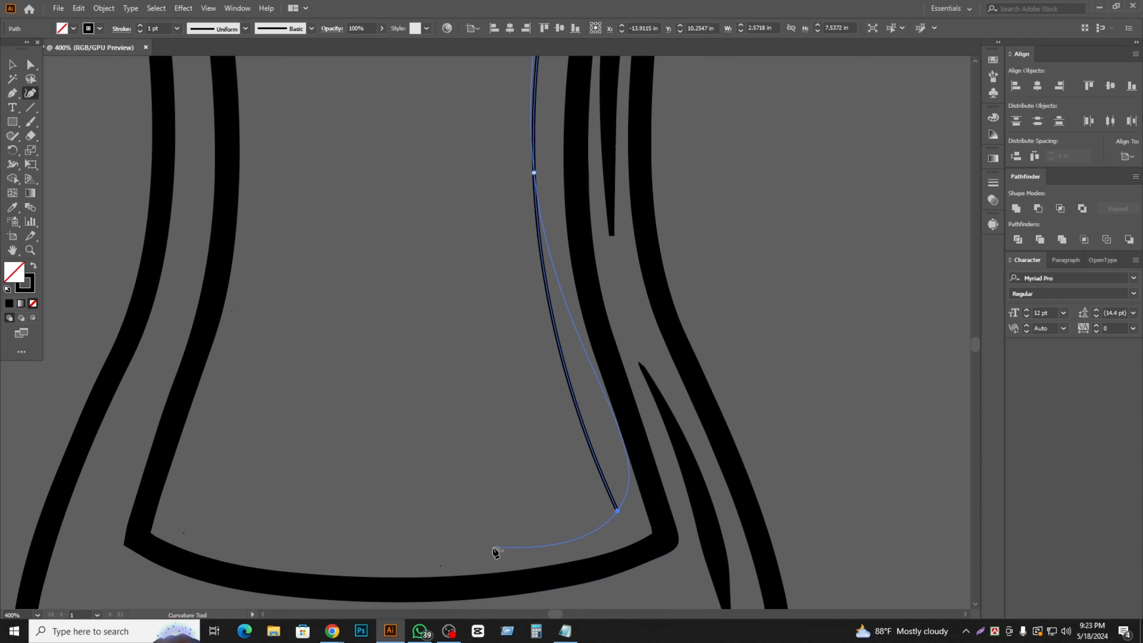
# - Round the path at the base's right corner and curve it along the base to the left inner corner
pyautogui.click(622, 522)
pyautogui.click(388, 560)
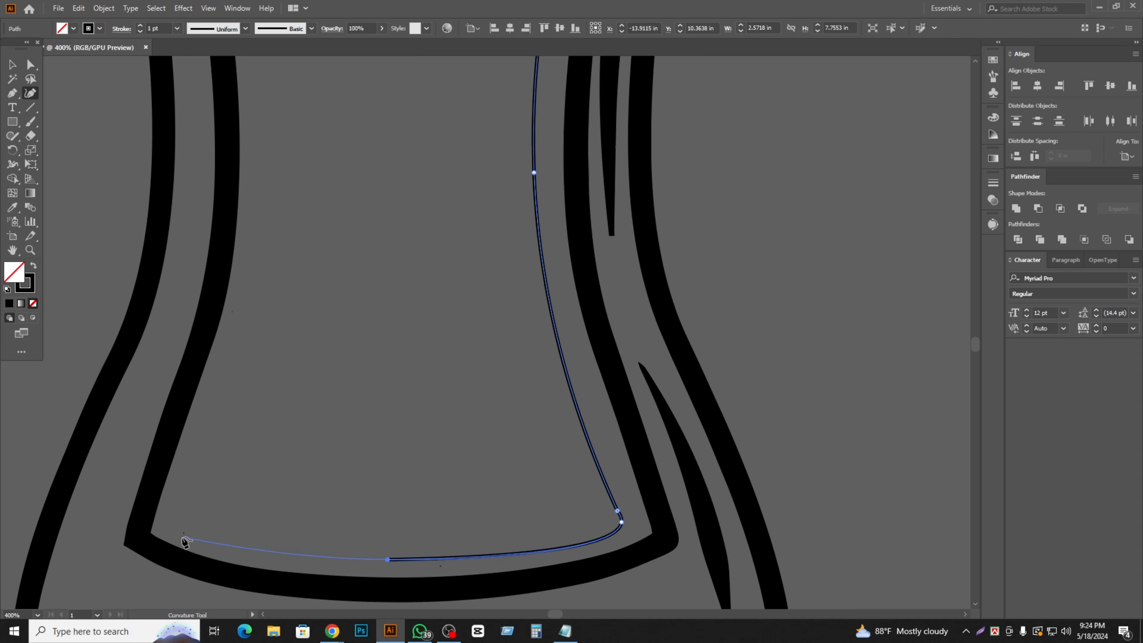
pyautogui.click(172, 526)
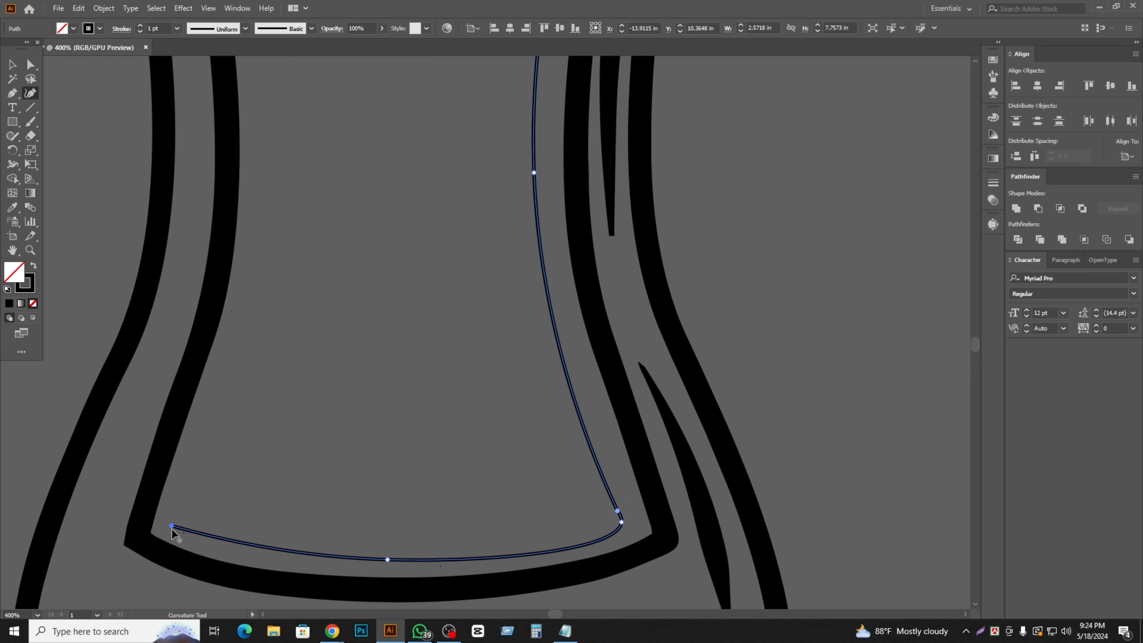
pyautogui.scroll(3, 126, 517)
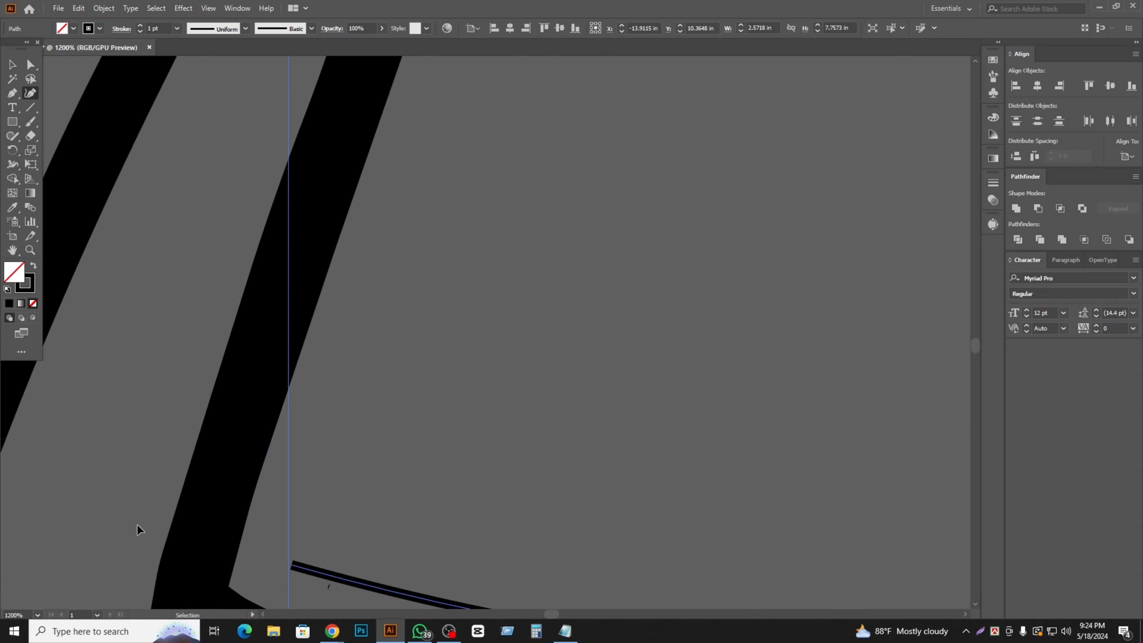
pyautogui.scroll(-1, 321, 543)
pyautogui.scroll(-2, 320, 543)
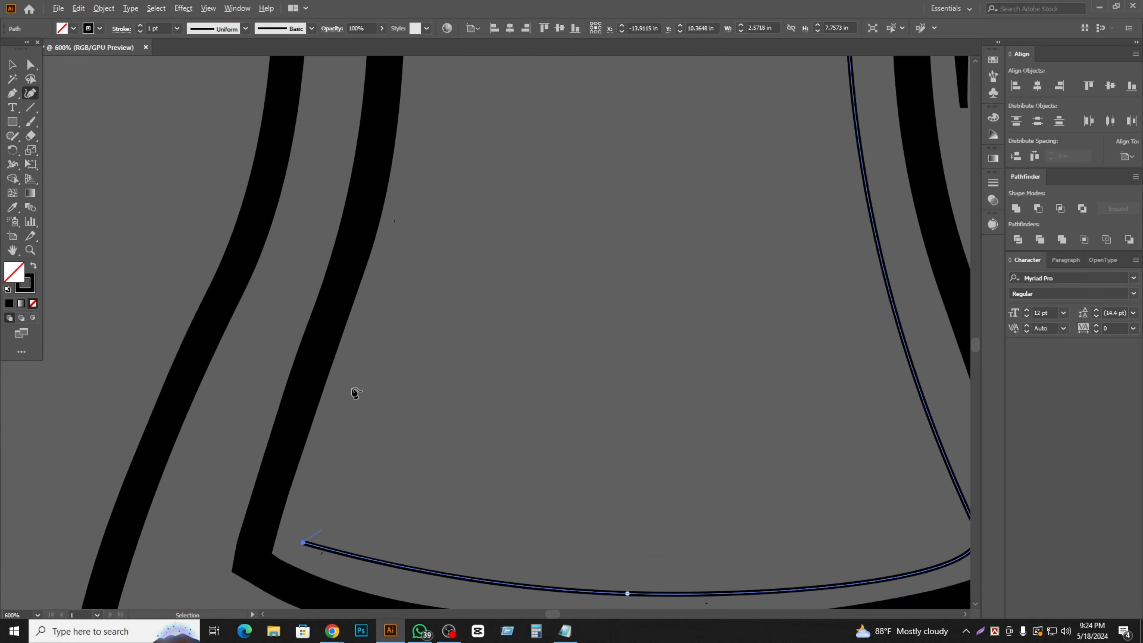
pyautogui.click(389, 279)
pyautogui.scroll(-2, 387, 274)
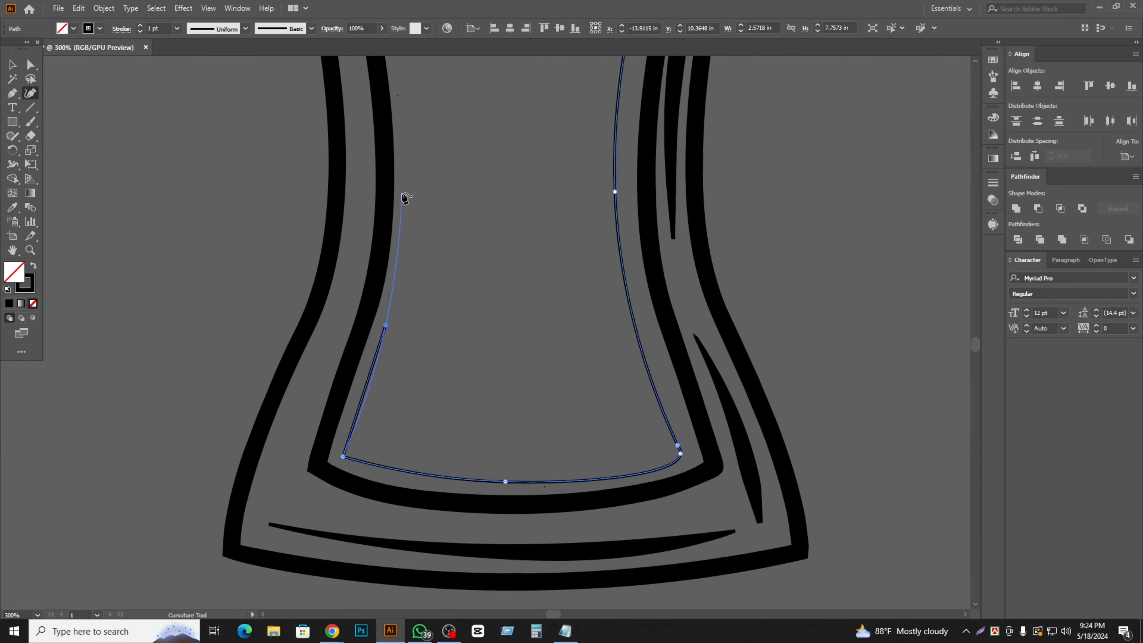
pyautogui.hotkey('ctrl', 'z')
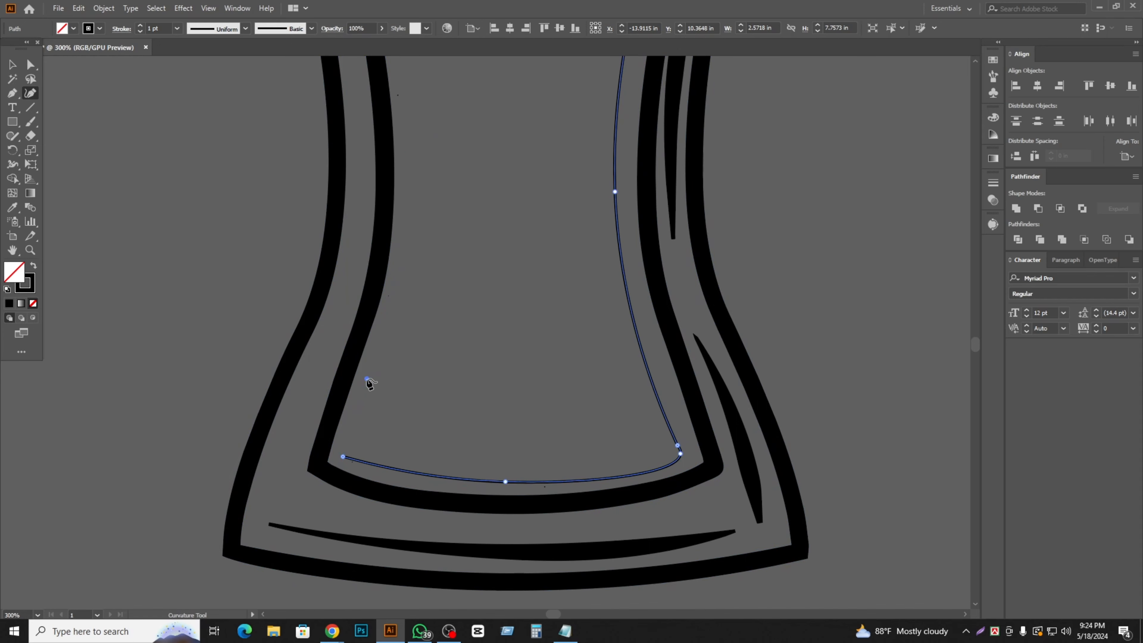
pyautogui.click(367, 379)
pyautogui.click(418, 128)
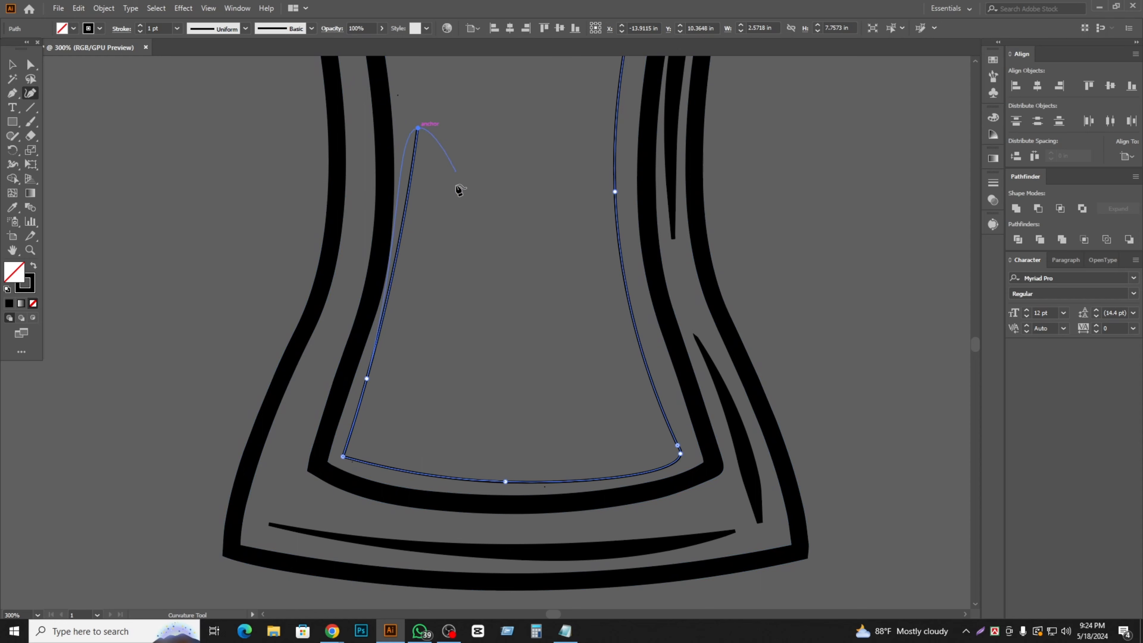
pyautogui.hotkey('ctrl', 'z')
pyautogui.hotkey('ctrl', 'z')
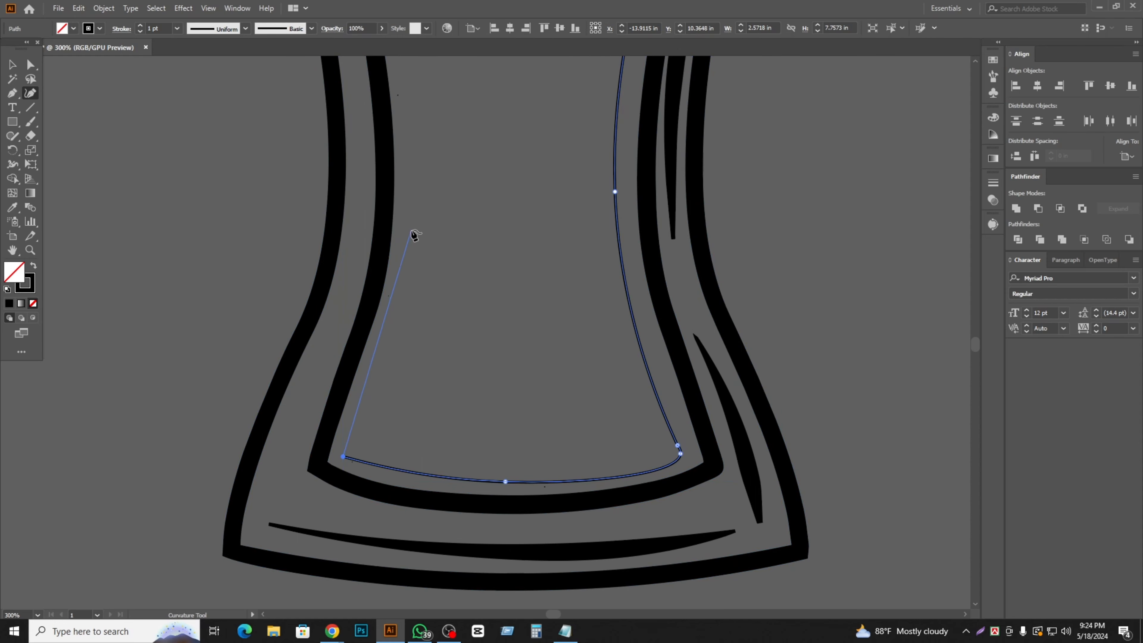
# - Curve the path from the base's left corner up the left inner wall, through the narrow waist
pyautogui.click(405, 233)
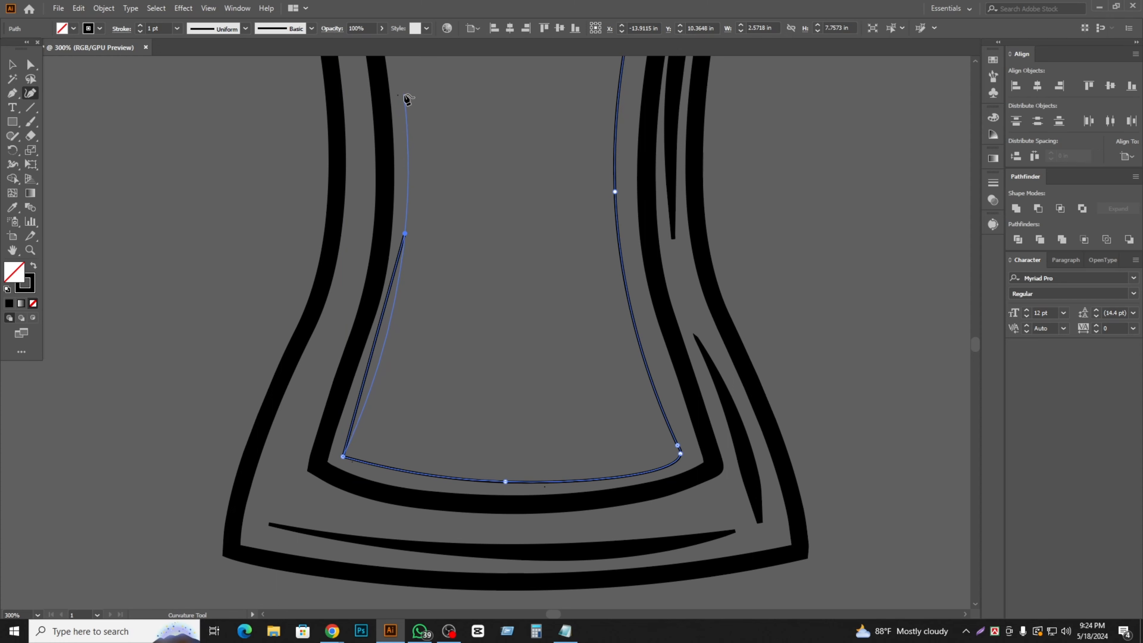
pyautogui.scroll(8, 407, 121)
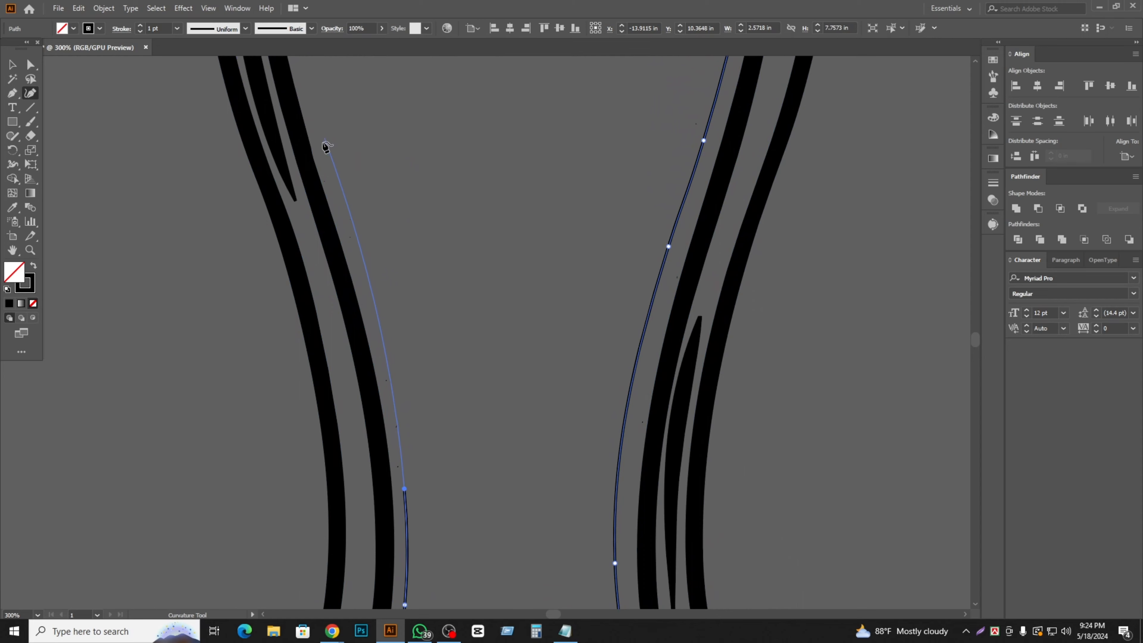
pyautogui.scroll(-3, 328, 162)
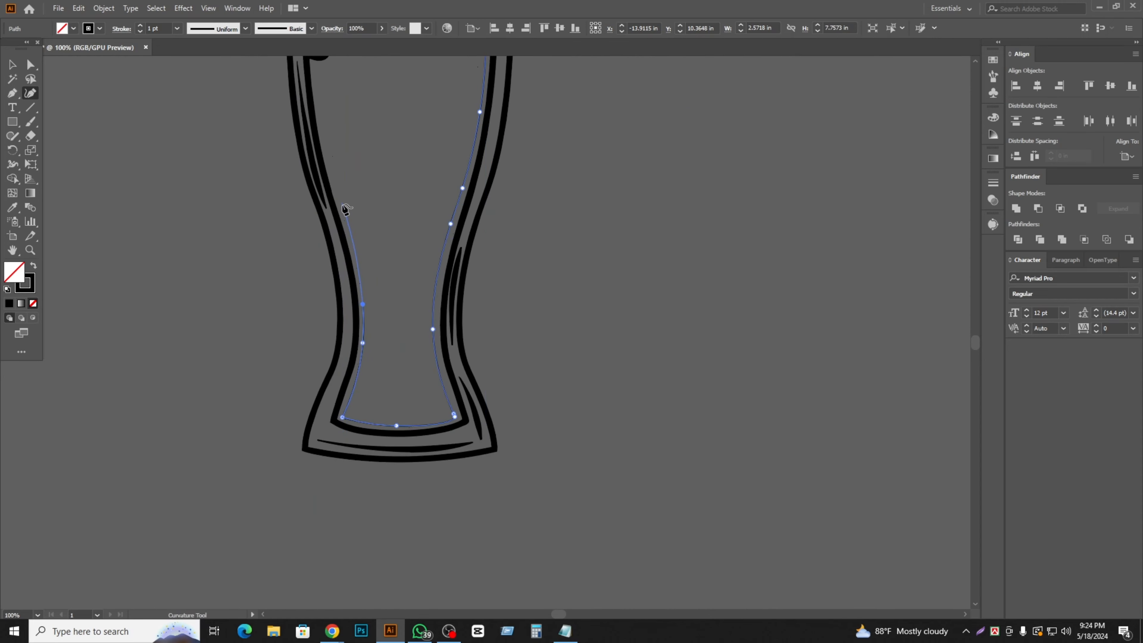
pyautogui.scroll(3, 346, 209)
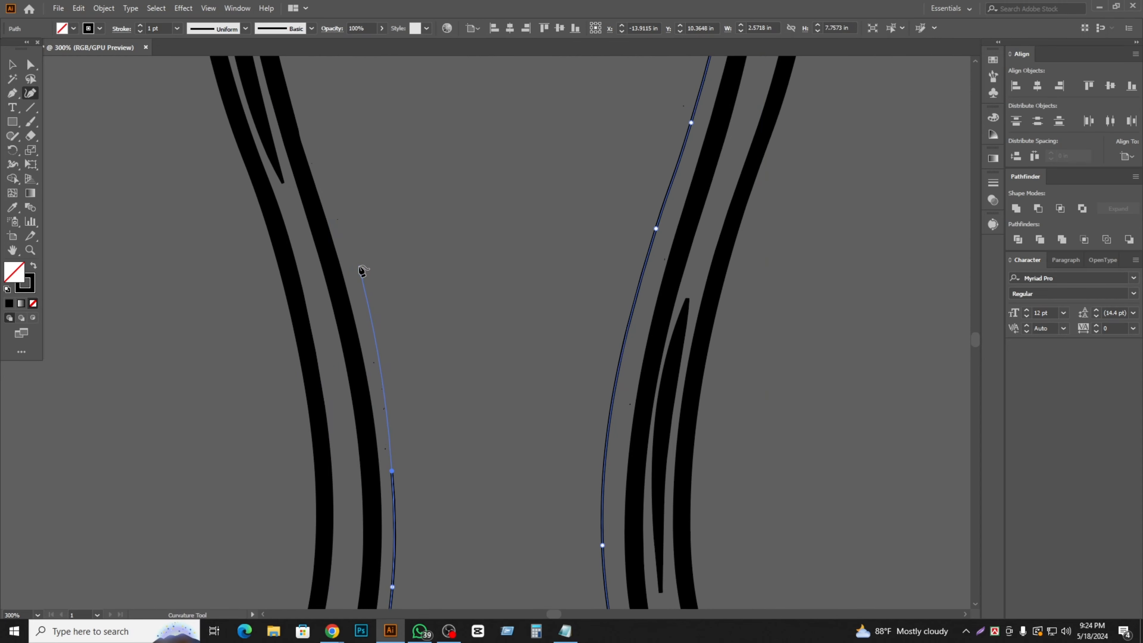
pyautogui.scroll(5, 292, 289)
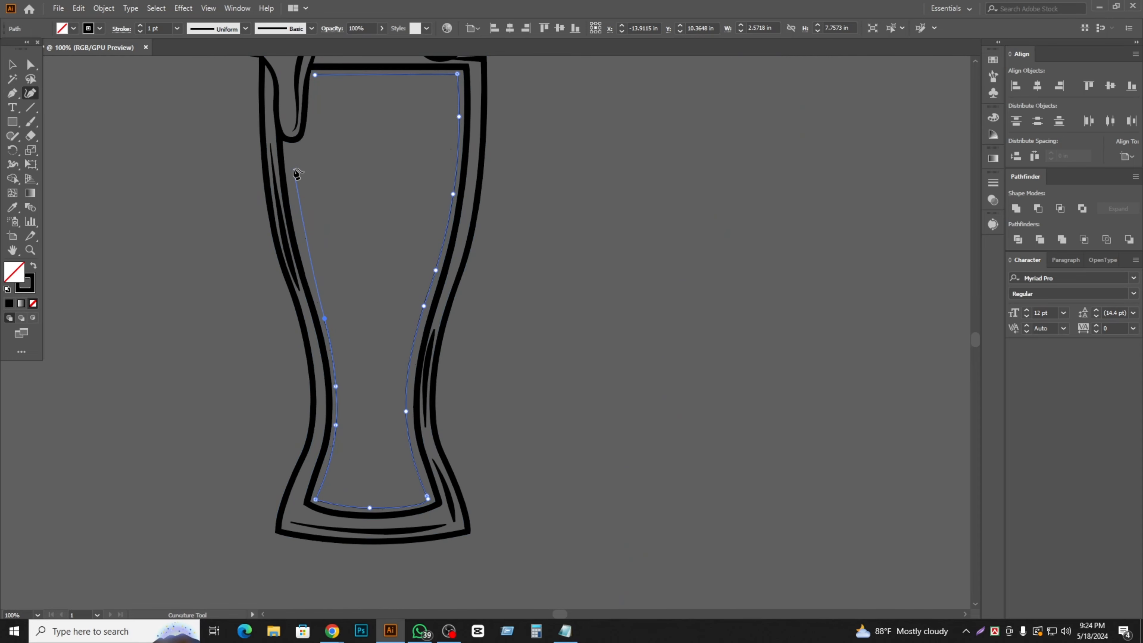
pyautogui.scroll(3, 303, 224)
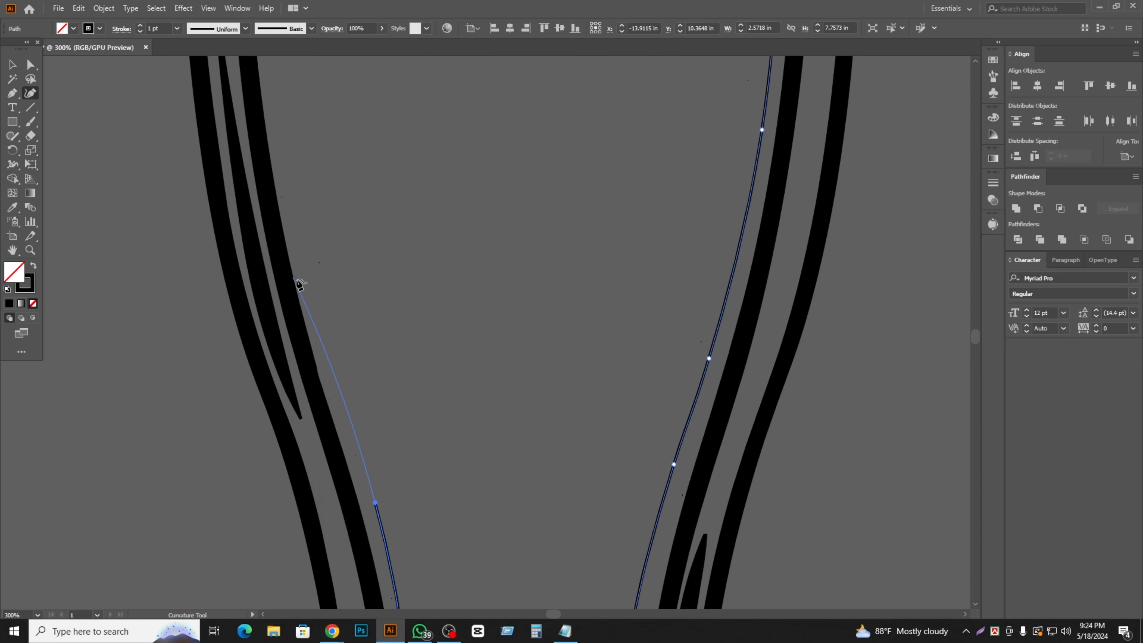
# - Continue the path up the left inner wall and end it in a corner point just below the foam drip
pyautogui.click(336, 364)
pyautogui.scroll(2, 299, 89)
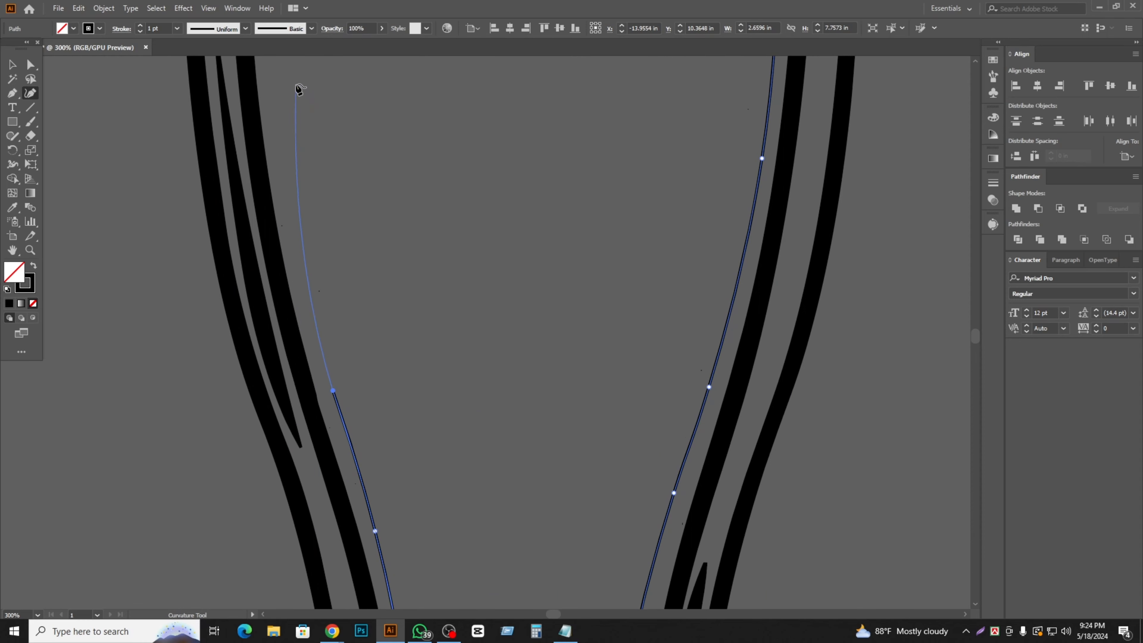
pyautogui.scroll(-2, 284, 84)
pyautogui.scroll(2, 282, 163)
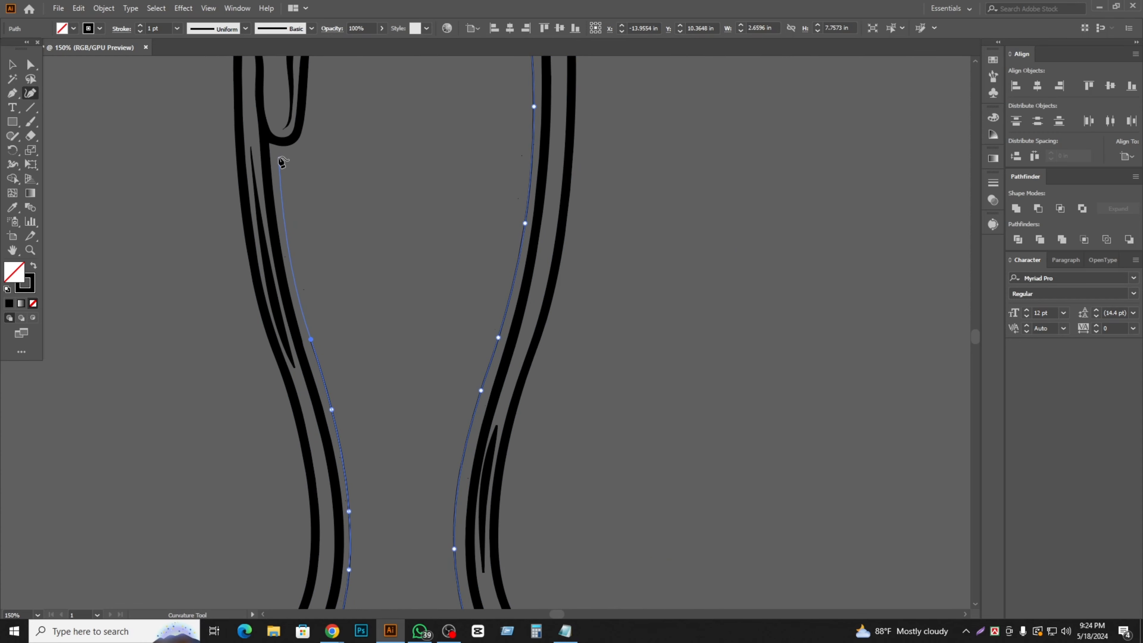
pyautogui.click(279, 155)
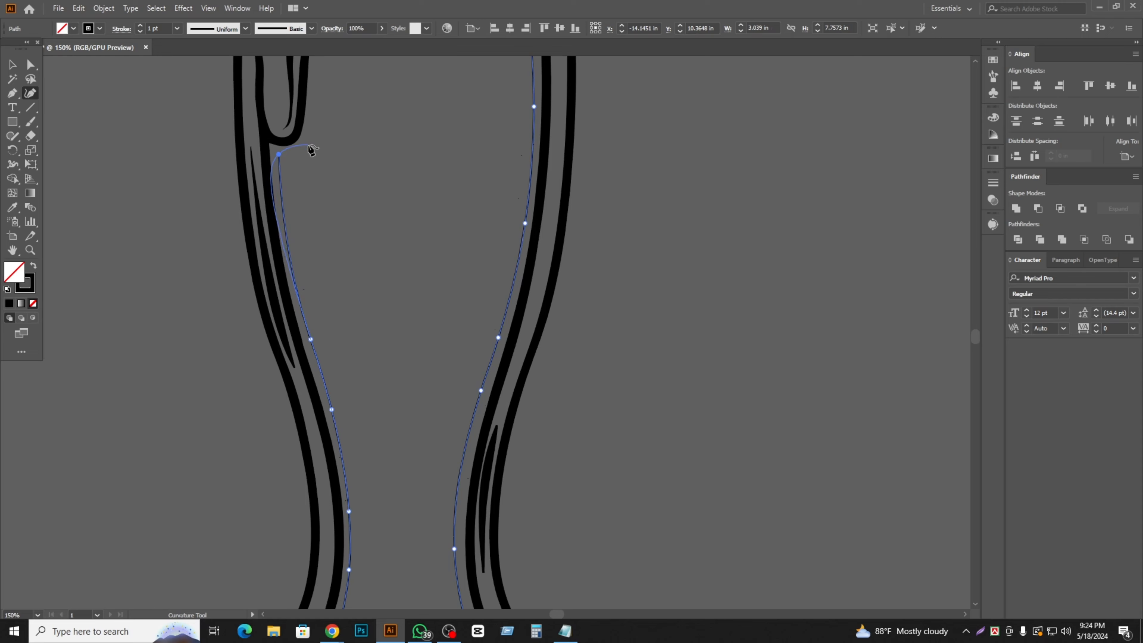
pyautogui.scroll(5, 291, 149)
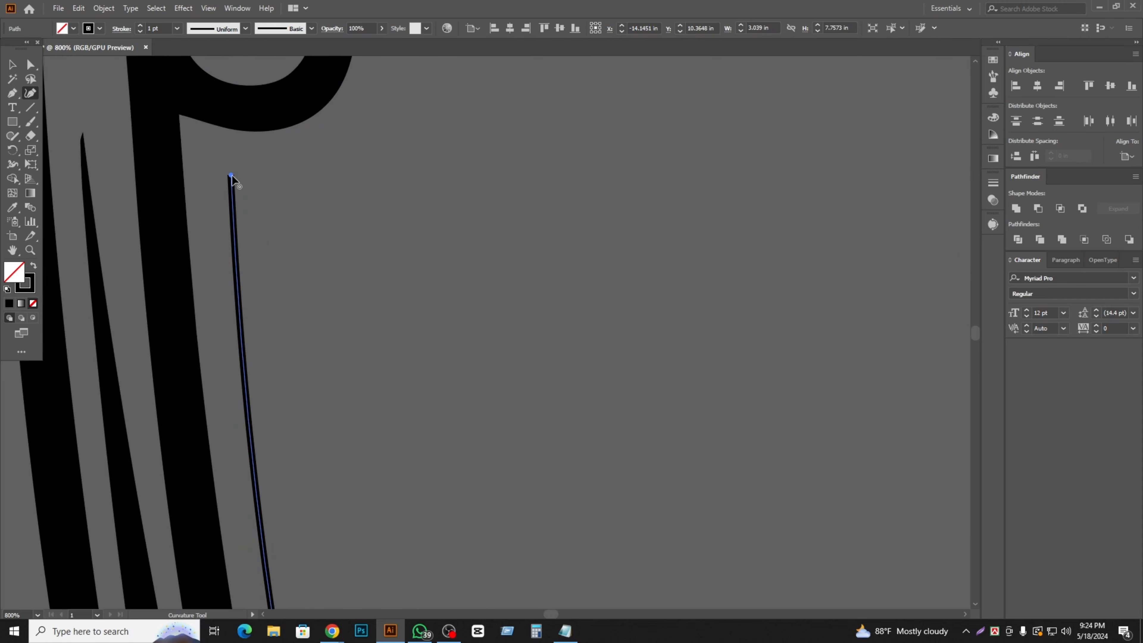
pyautogui.scroll(5, 309, 204)
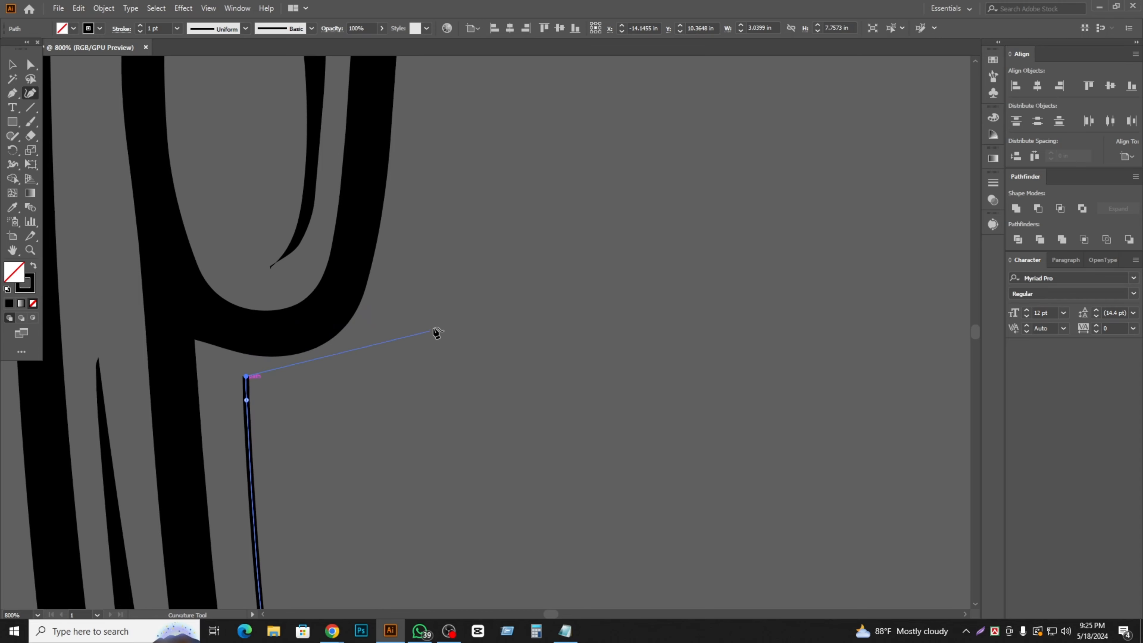
# - Curve the path around the underside of the foam drip, keeping a small gap from its outline
pyautogui.click(365, 337)
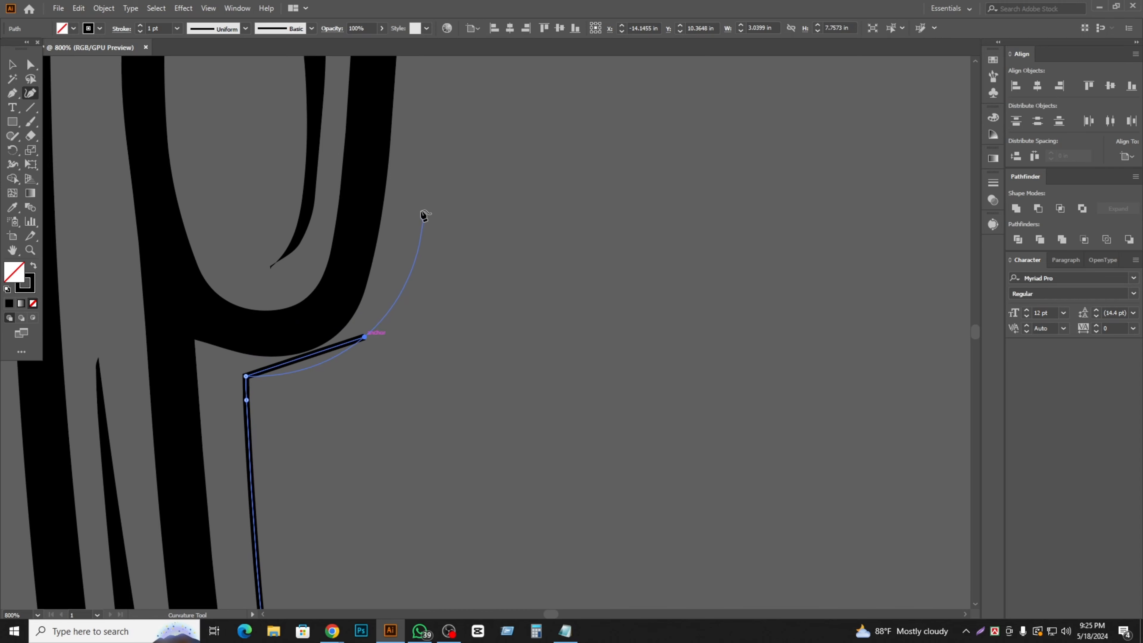
pyautogui.hotkey('ctrl', 'z')
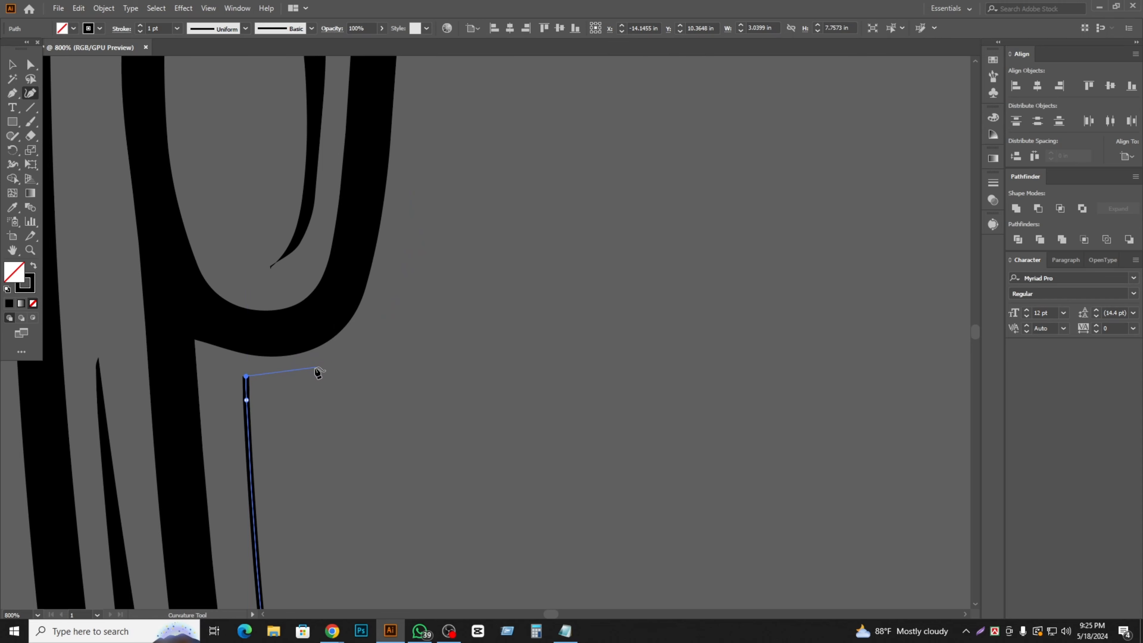
pyautogui.click(316, 368)
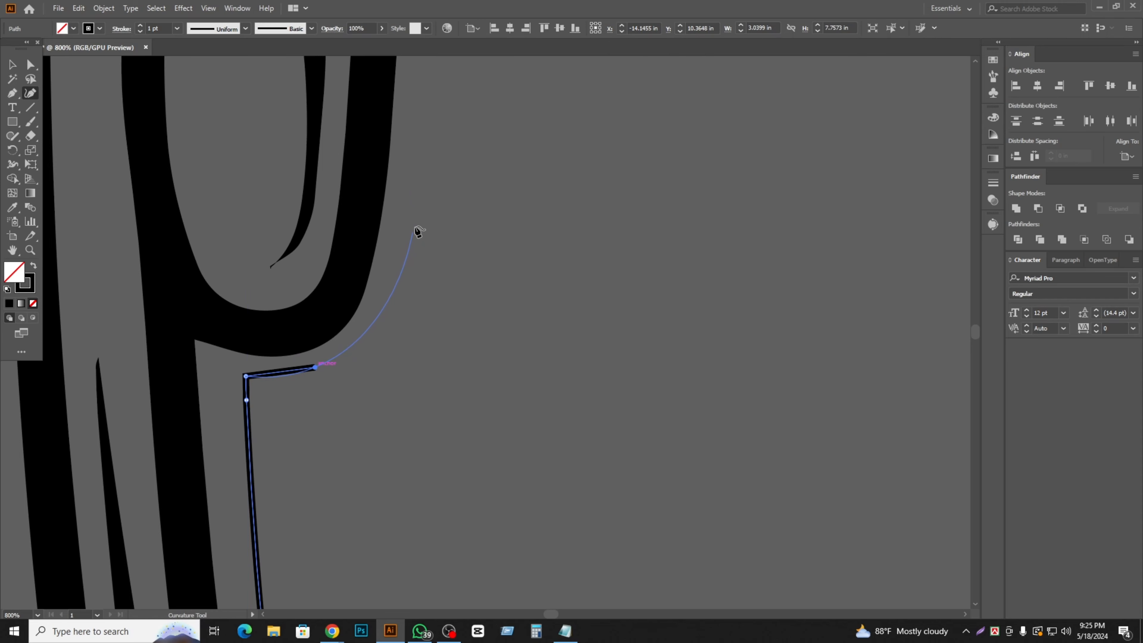
pyautogui.click(386, 288)
pyautogui.scroll(3, 416, 286)
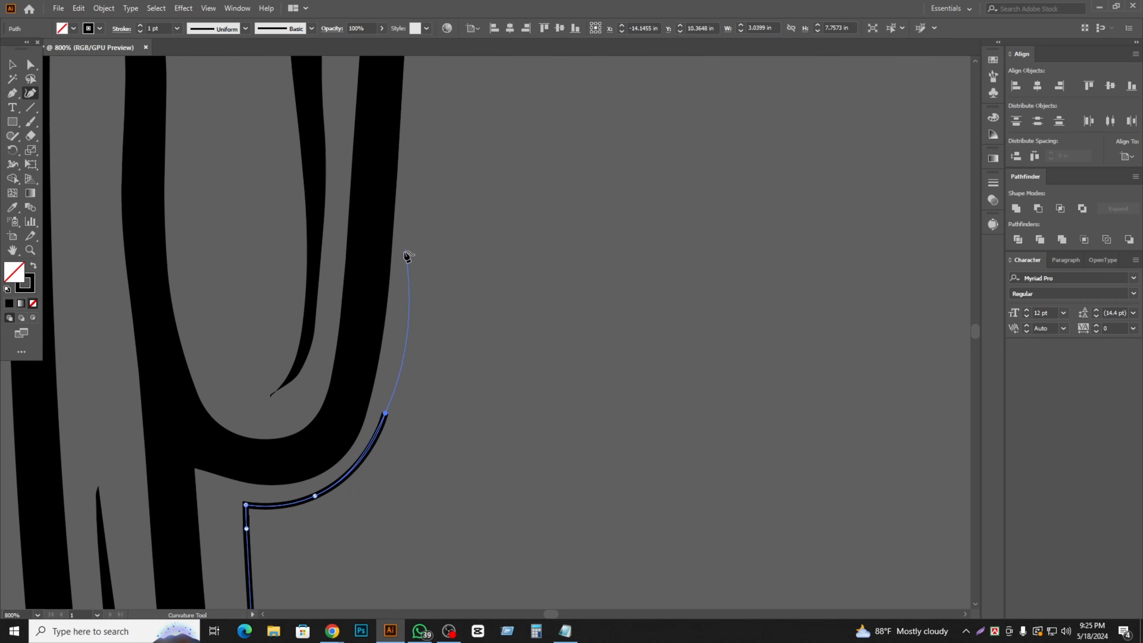
pyautogui.click(399, 364)
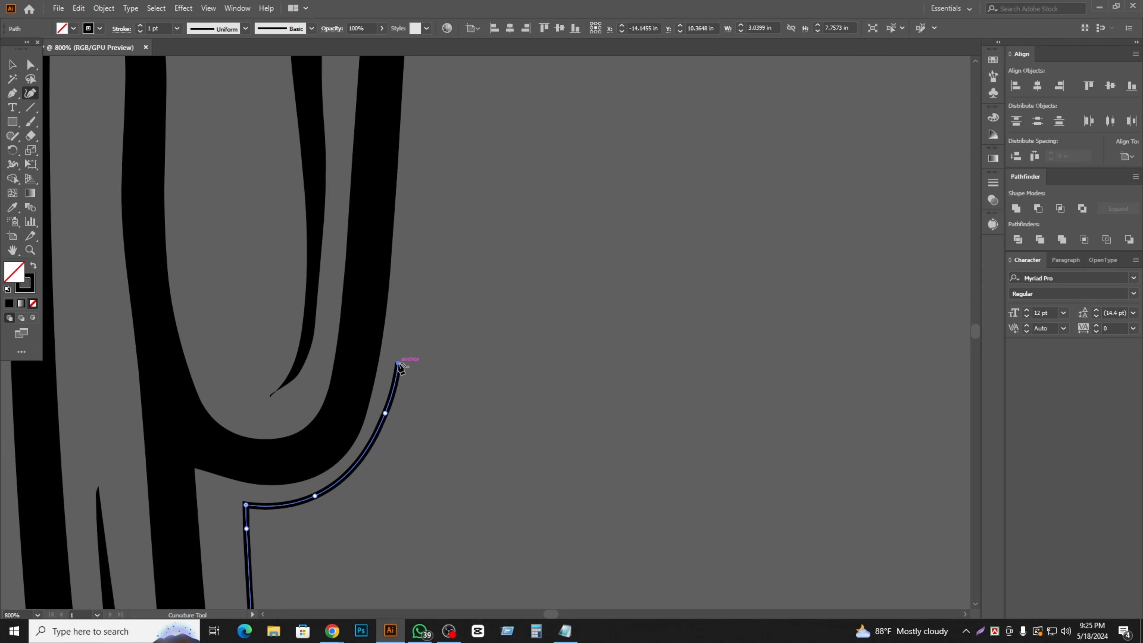
# - Extend the path up the right side of the foam drip to just below the open start of the top edge
pyautogui.scroll(2, 397, 298)
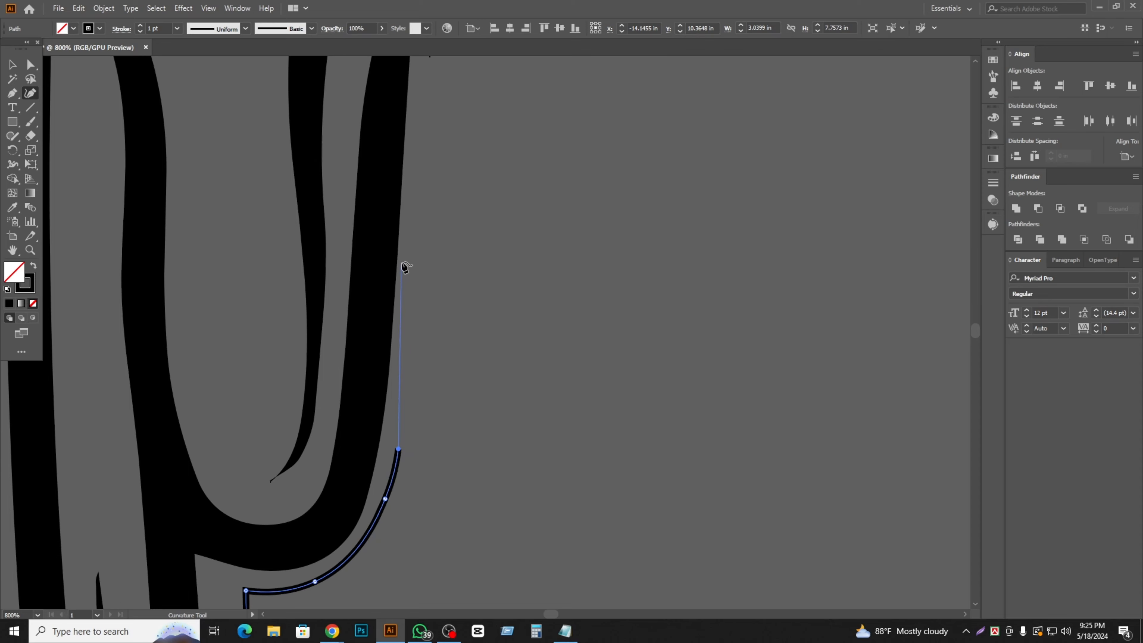
pyautogui.click(417, 219)
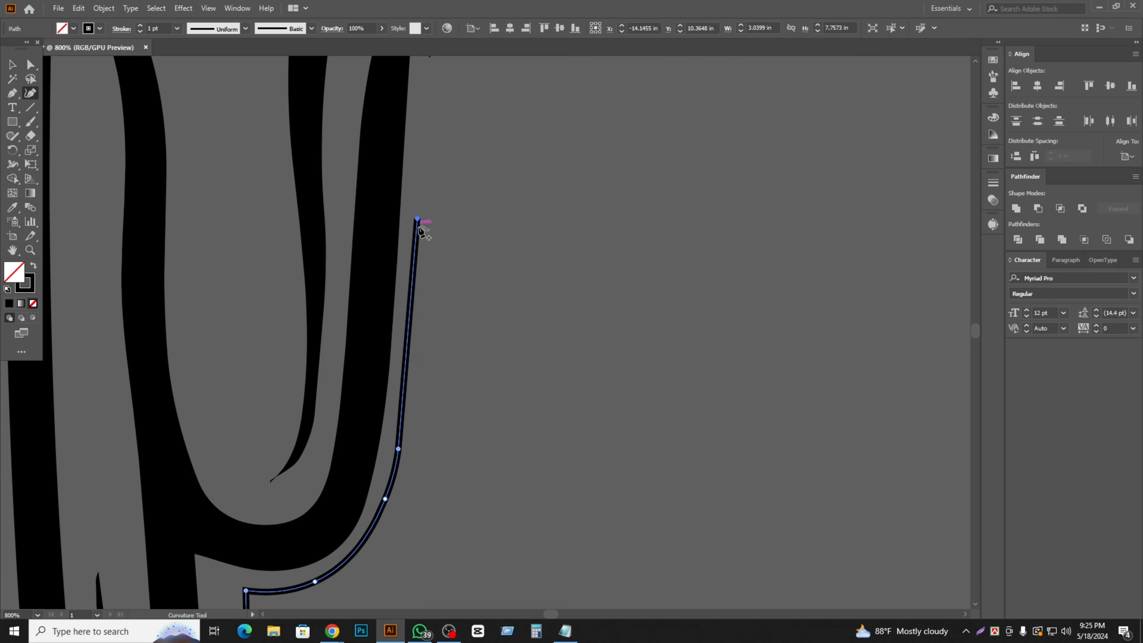
pyautogui.hotkey('ctrl', 'z')
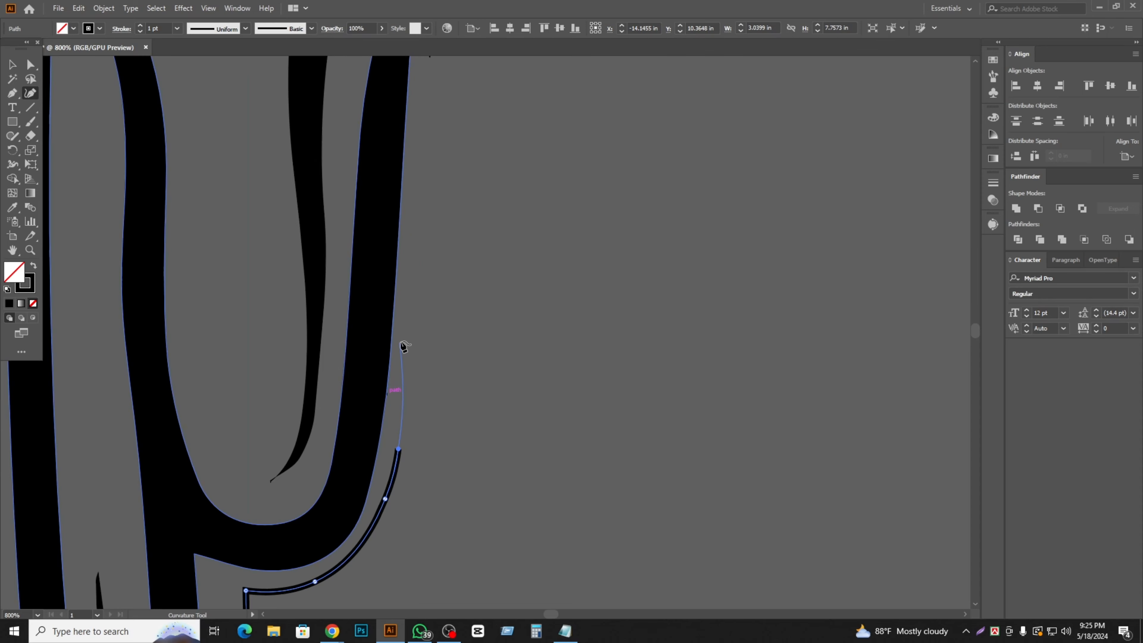
pyautogui.click(410, 347)
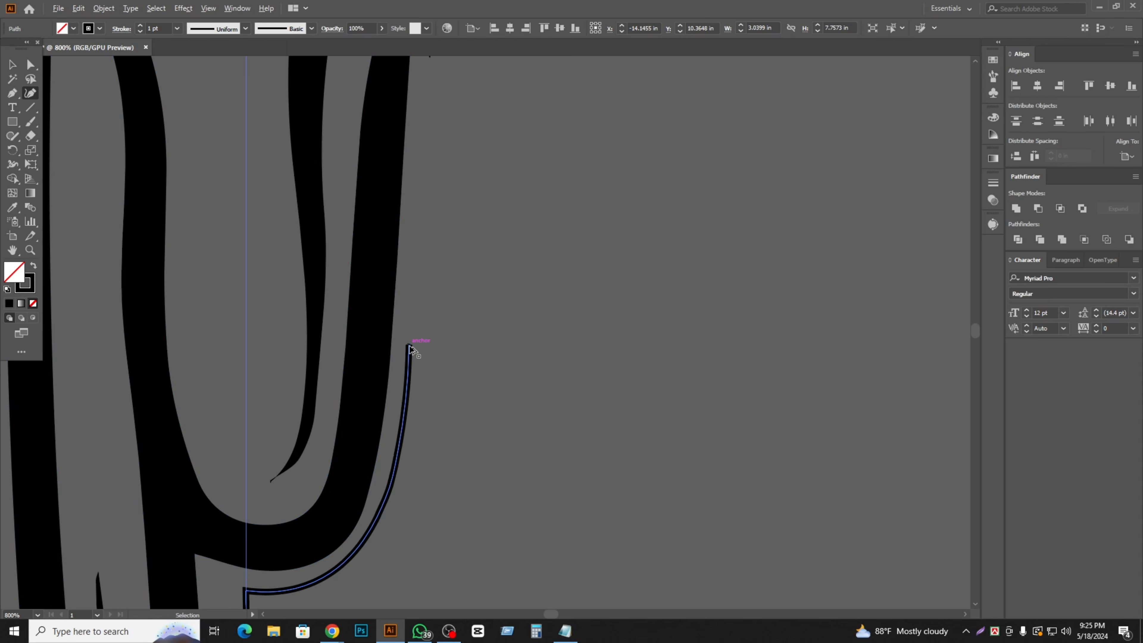
pyautogui.scroll(-2, 411, 348)
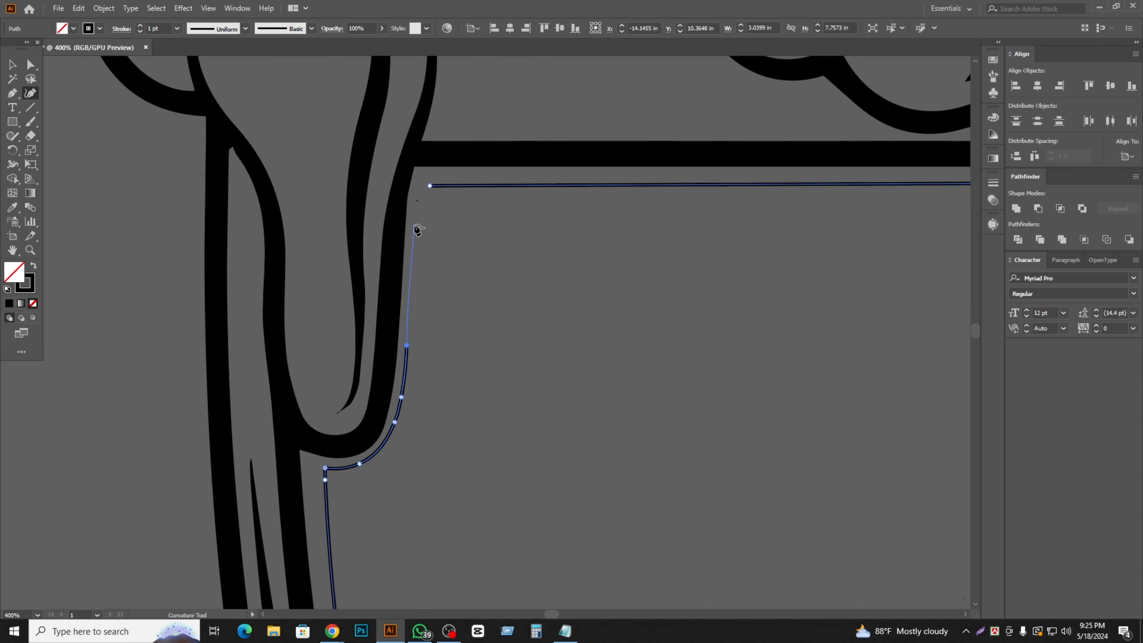
pyautogui.click(411, 290)
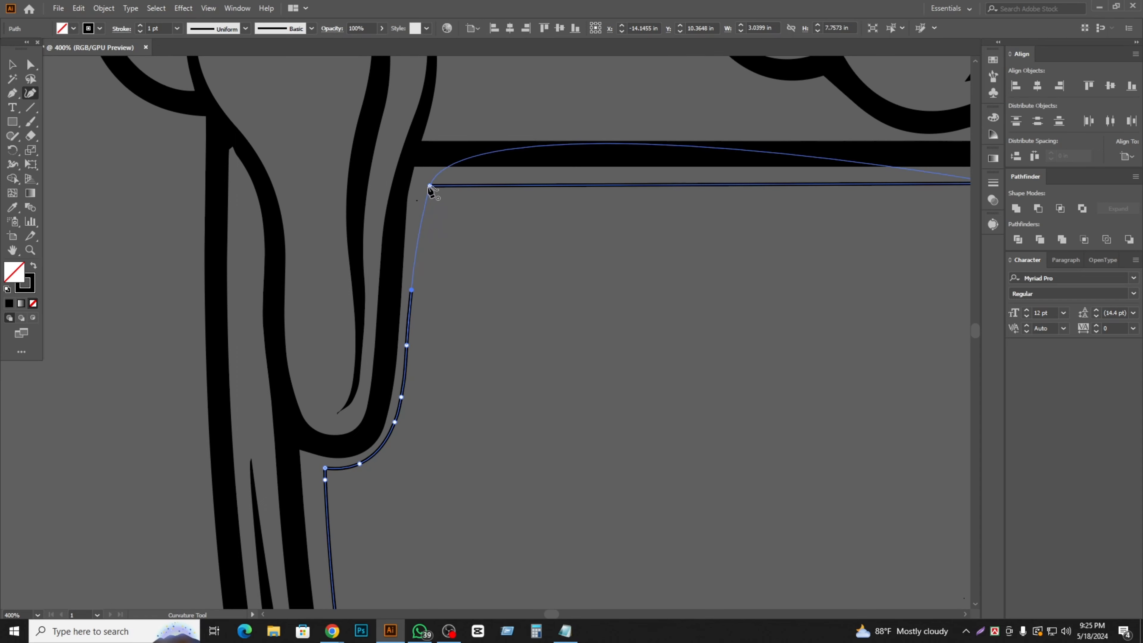
pyautogui.click(418, 197)
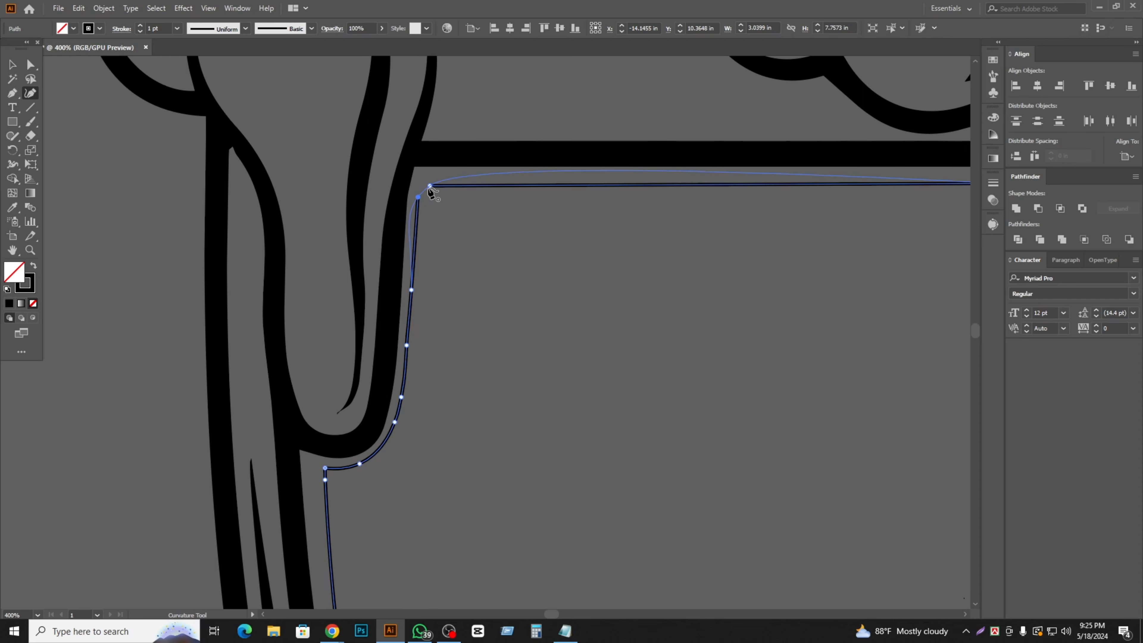
# - Add one more anchor above the path's end, almost level with the open start of the top edge
pyautogui.click(430, 187)
pyautogui.scroll(6, 430, 191)
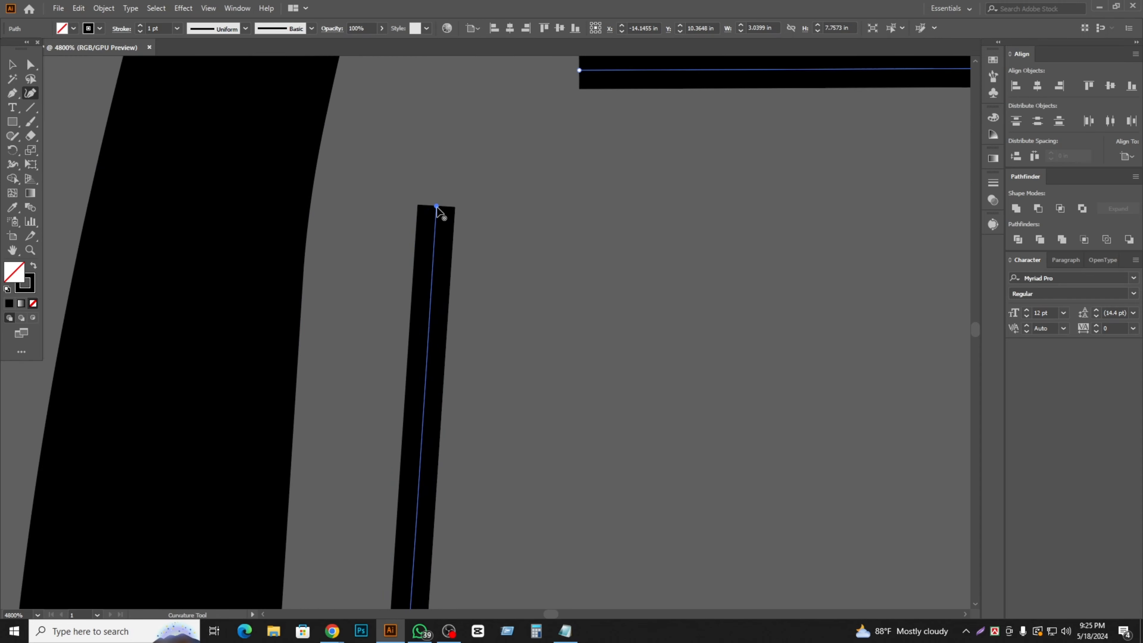
pyautogui.scroll(5, 451, 238)
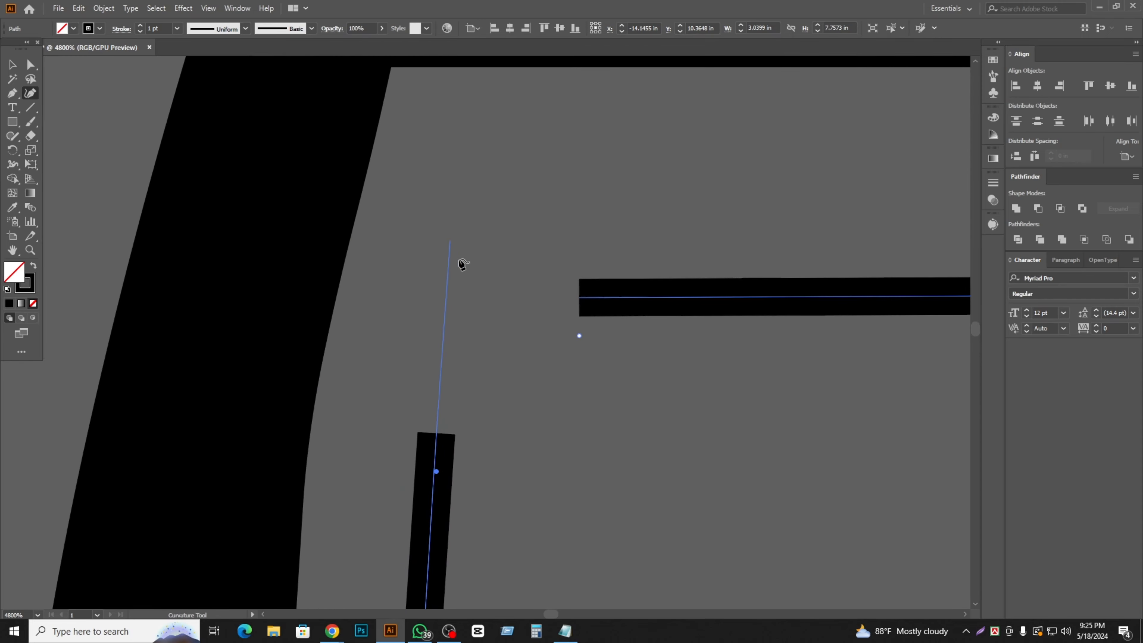
pyautogui.click(449, 312)
# - Try to close the path by joining its end to the start of the top edge, and undo the closure
pyautogui.click(580, 298)
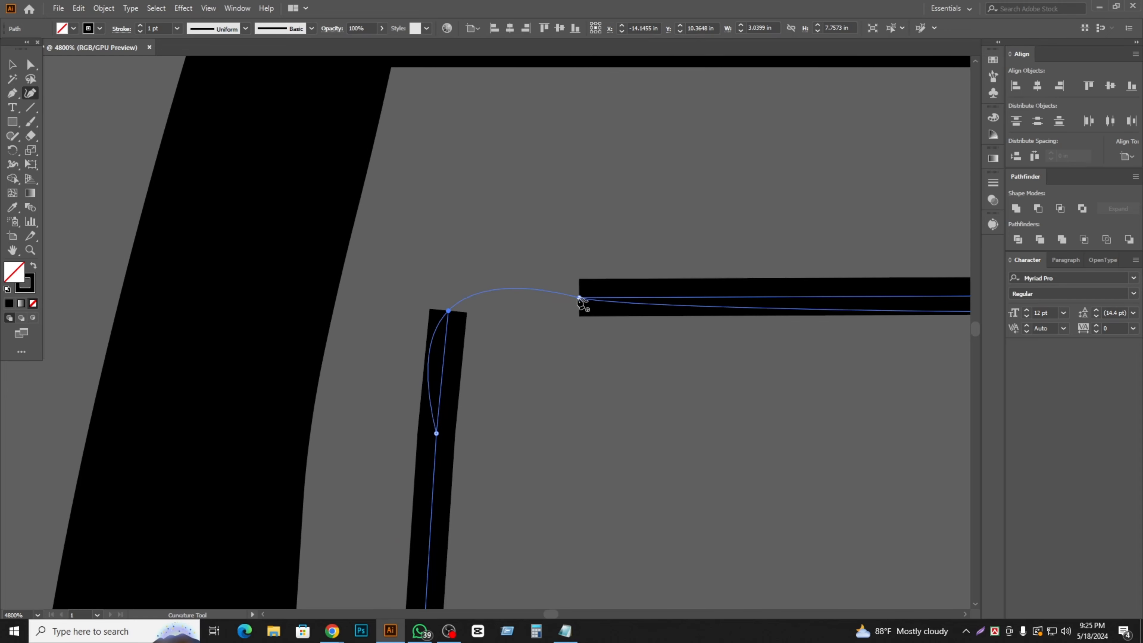
pyautogui.hotkey('ctrl', 'z')
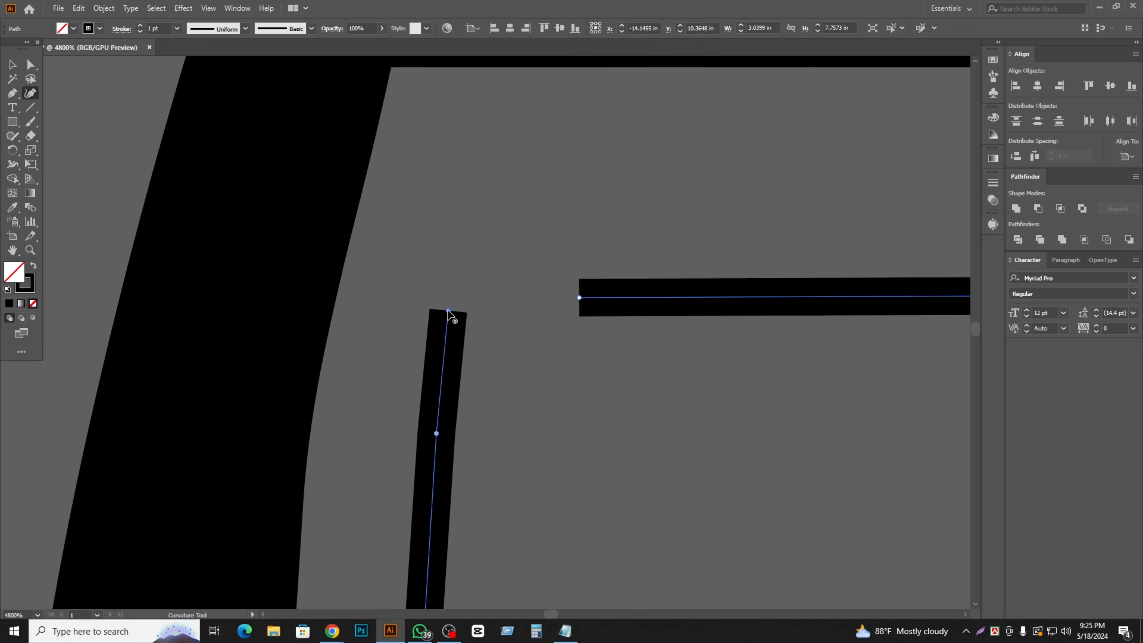
pyautogui.click(580, 298)
pyautogui.click(579, 298)
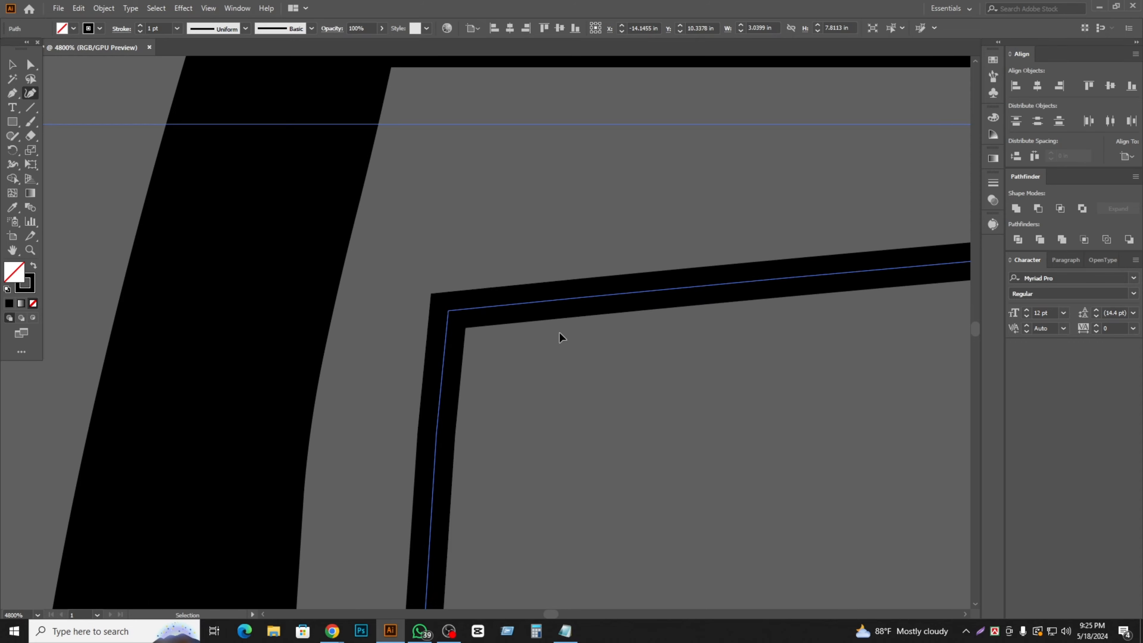
pyautogui.scroll(-8, 697, 345)
pyautogui.scroll(4, 733, 356)
pyautogui.hotkey('ctrl', 'z')
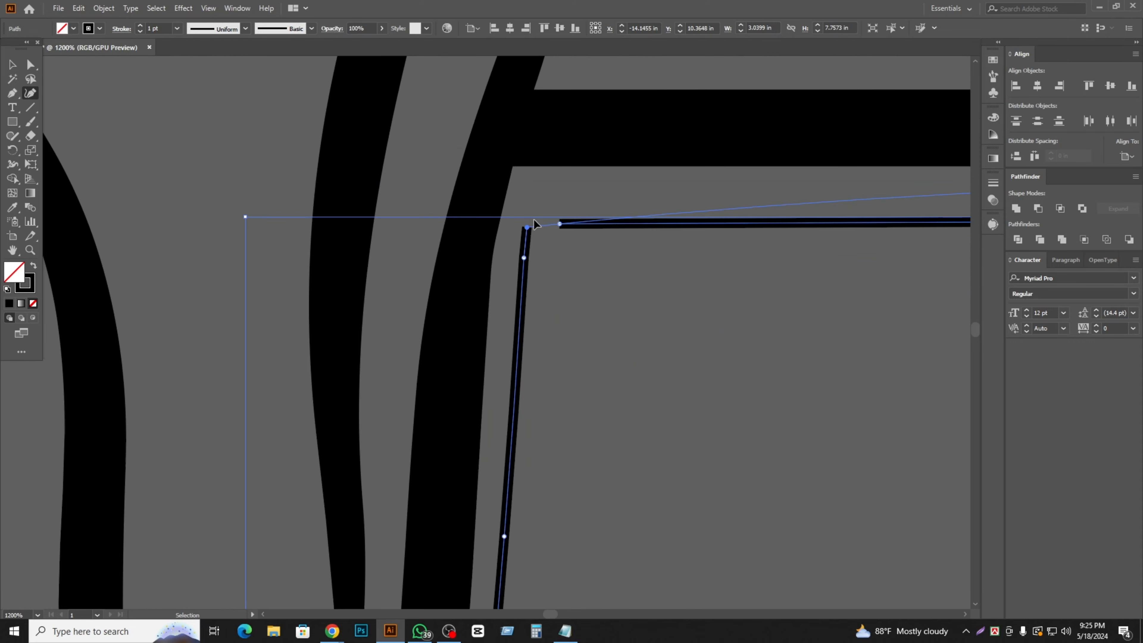
# - Try again to join the path's end to the top edge's start point, and undo each closure that bends the edge
pyautogui.click(559, 224)
pyautogui.click(559, 224)
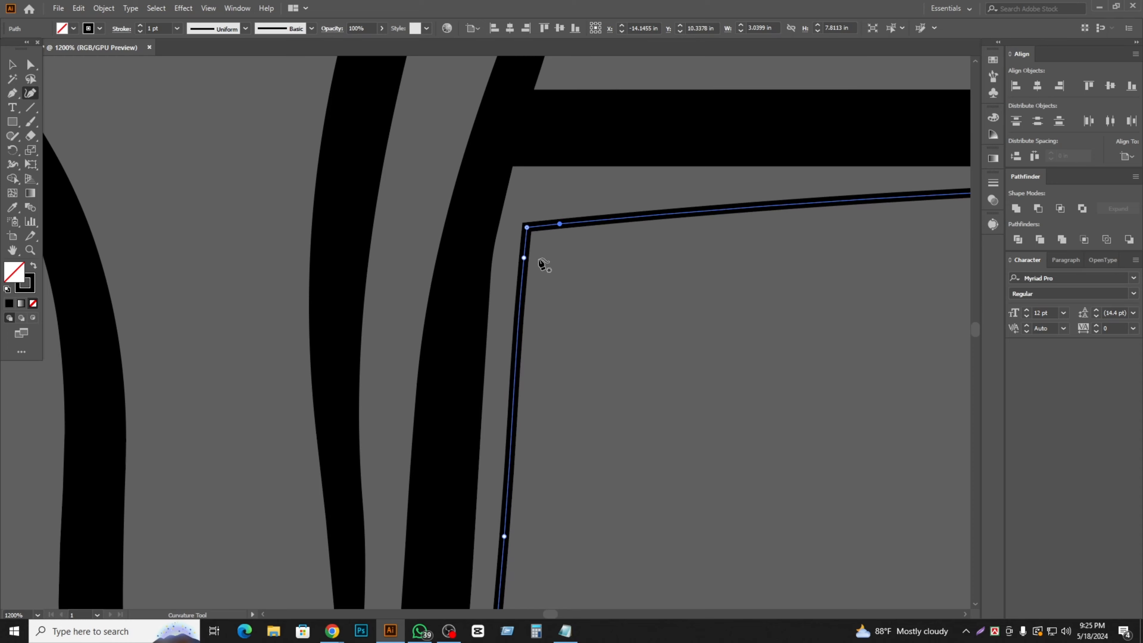
pyautogui.scroll(-5, 586, 271)
pyautogui.hotkey('ctrl', 'z')
pyautogui.scroll(4, 631, 284)
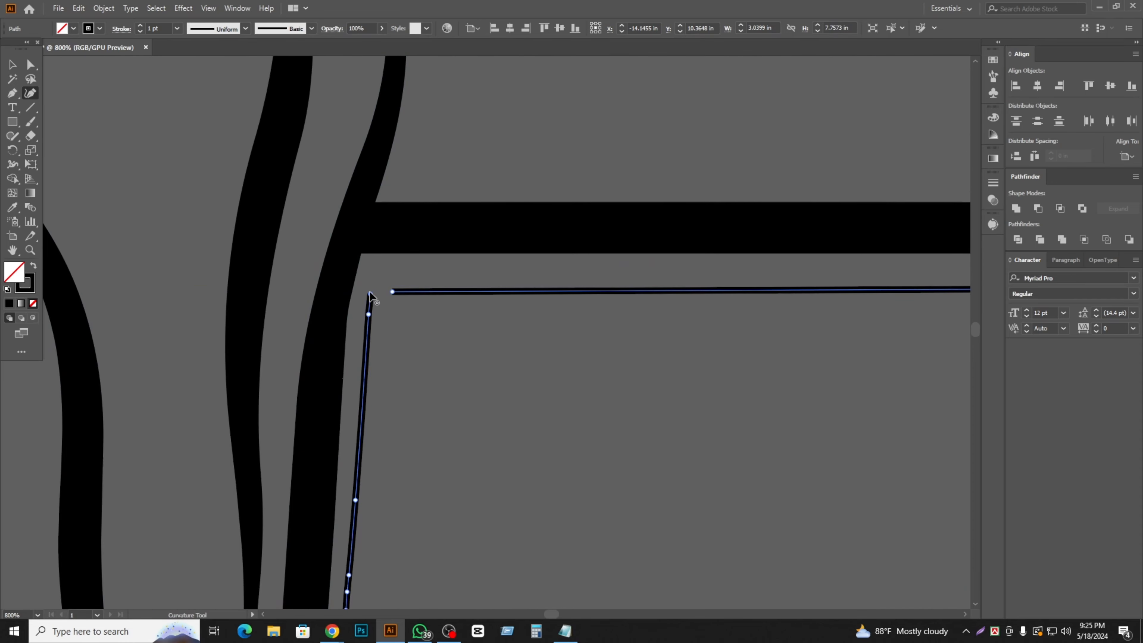
pyautogui.click(393, 292)
pyautogui.hotkey('ctrl', 'z')
# - Try to close the contour with a straight segment from a corner point at the path's end, and undo the closure
pyautogui.scroll(5, 398, 319)
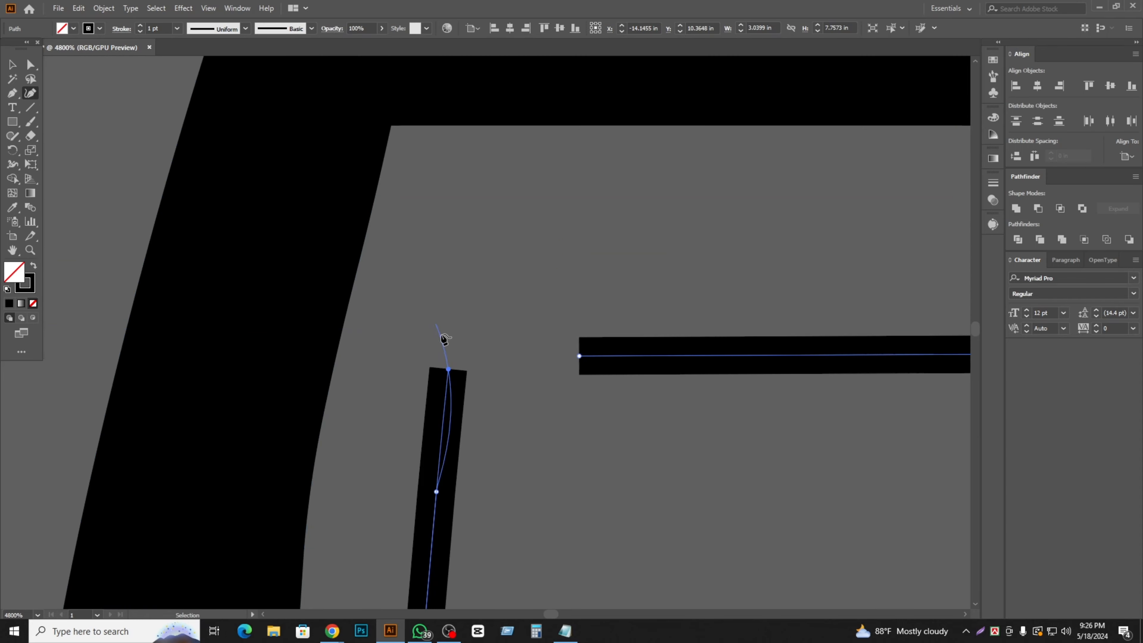
pyautogui.click(449, 370)
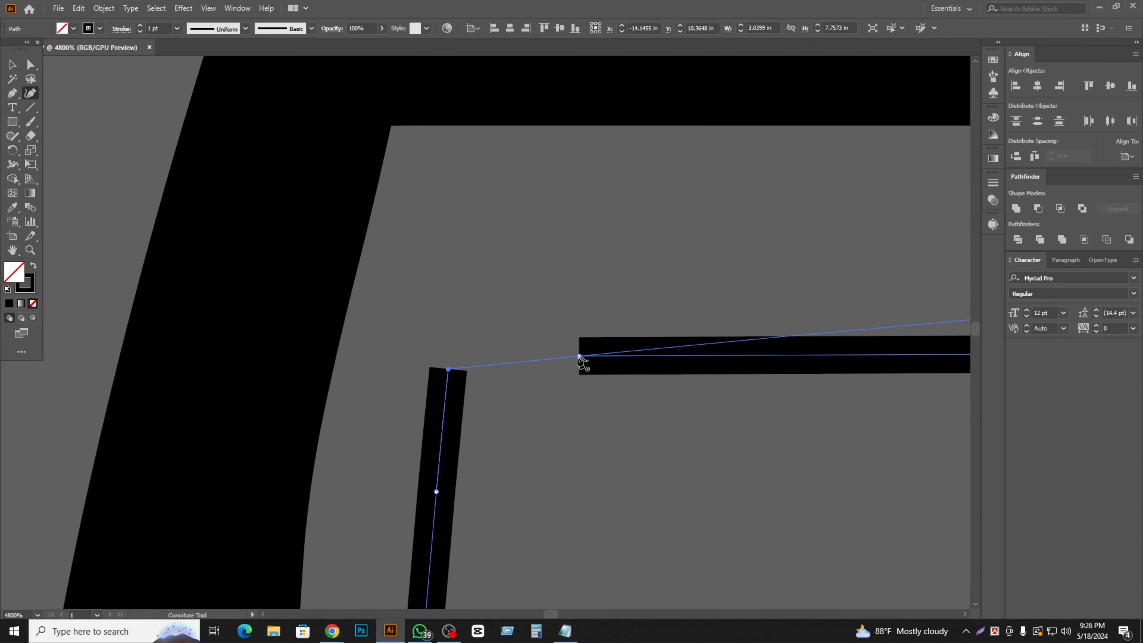
pyautogui.click(579, 356)
pyautogui.scroll(-5, 591, 367)
pyautogui.moveTo(843, 432); pyautogui.dragTo(372, 341)
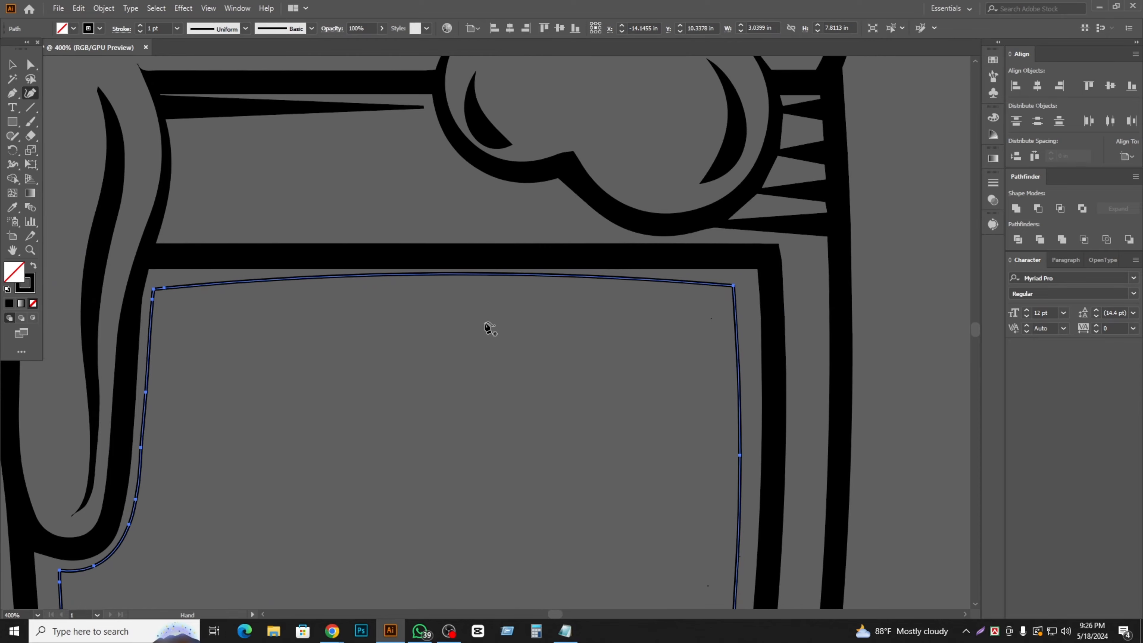
pyautogui.scroll(3, 513, 259)
pyautogui.scroll(-2, 295, 326)
pyautogui.moveTo(186, 370); pyautogui.dragTo(549, 436)
pyautogui.hotkey('ctrl', 'z')
pyautogui.scroll(2, 206, 376)
pyautogui.scroll(2, 210, 377)
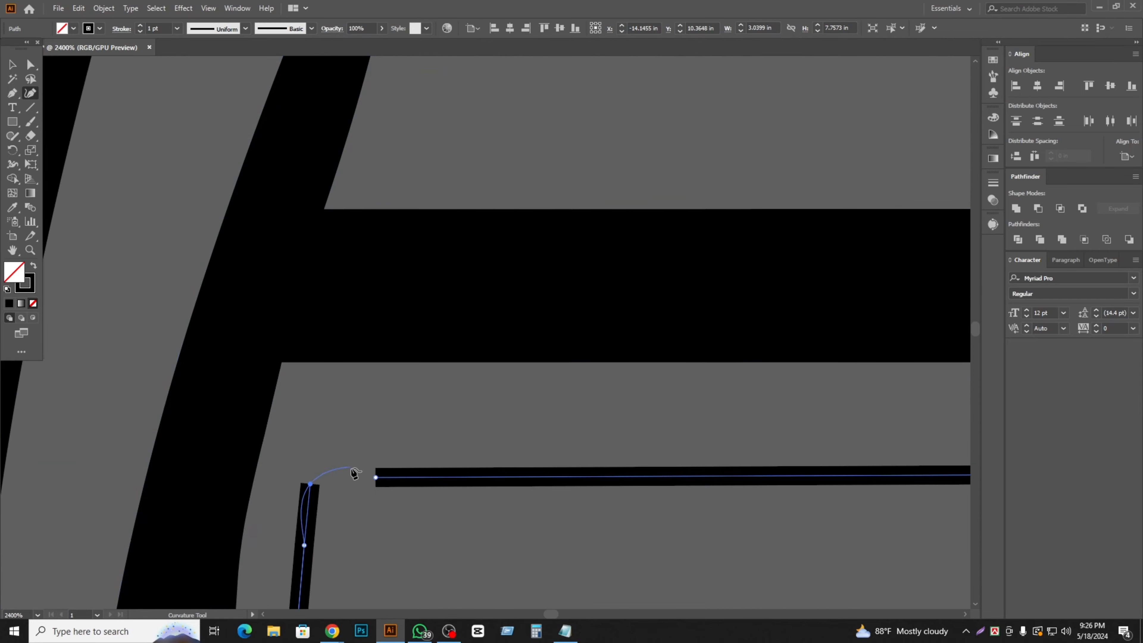
# - Undo the last anchors at the open end of the inner contour's left side
pyautogui.scroll(3, 357, 472)
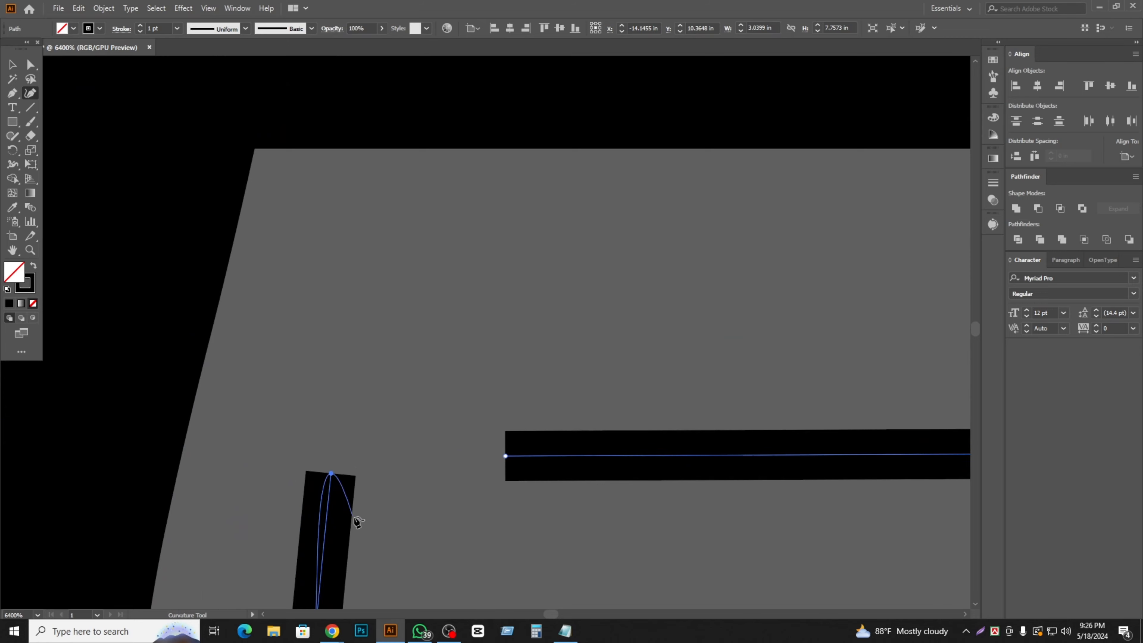
pyautogui.scroll(-3, 345, 529)
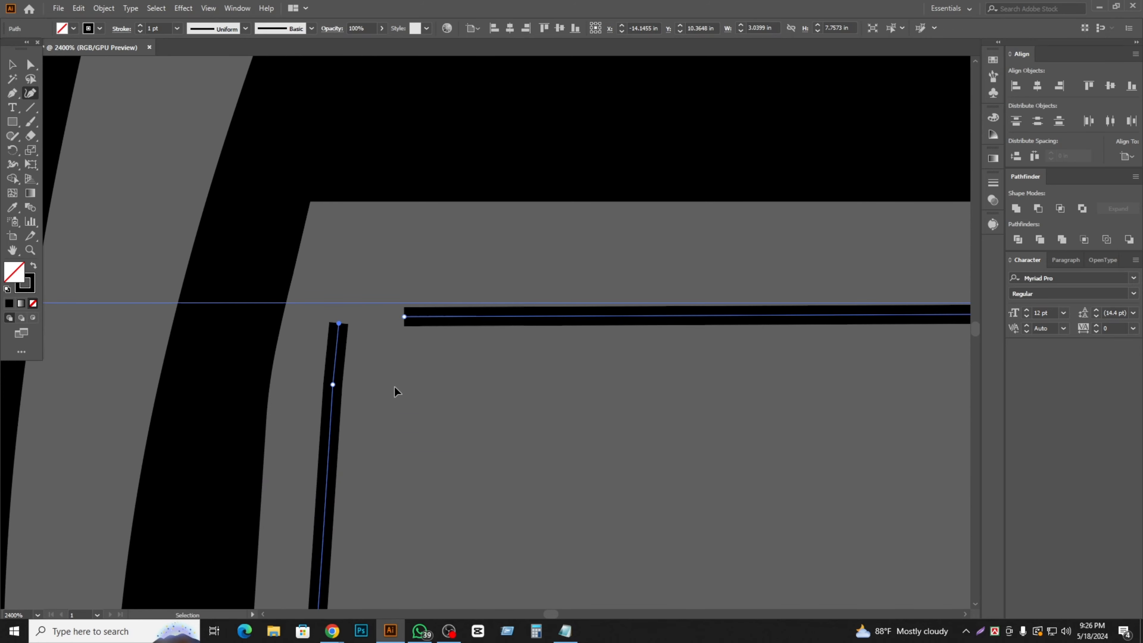
pyautogui.press('Delete')
pyautogui.scroll(-5, 403, 401)
pyautogui.scroll(-2, 396, 436)
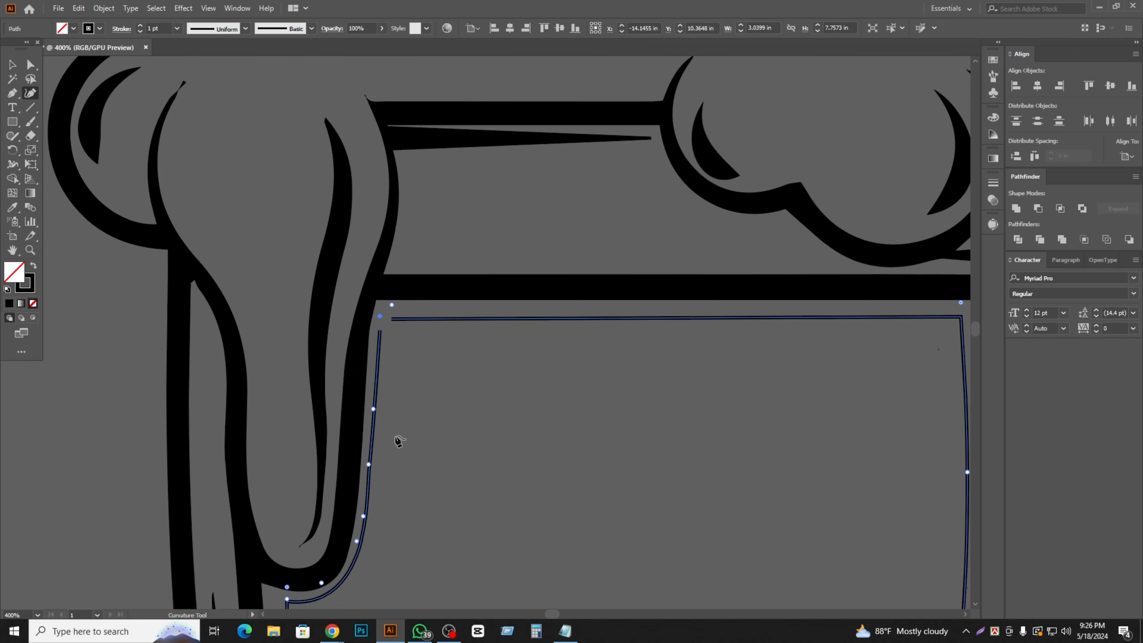
pyautogui.scroll(3, 373, 340)
pyautogui.scroll(-3, 400, 350)
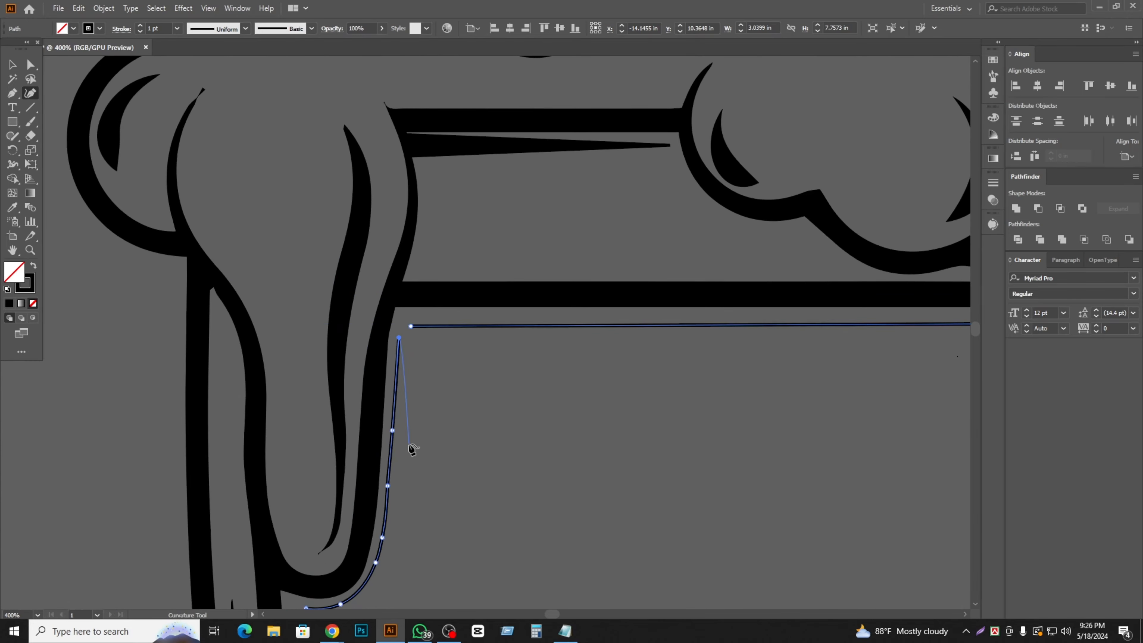
pyautogui.hotkey('ctrl', 'z')
pyautogui.scroll(3, 390, 419)
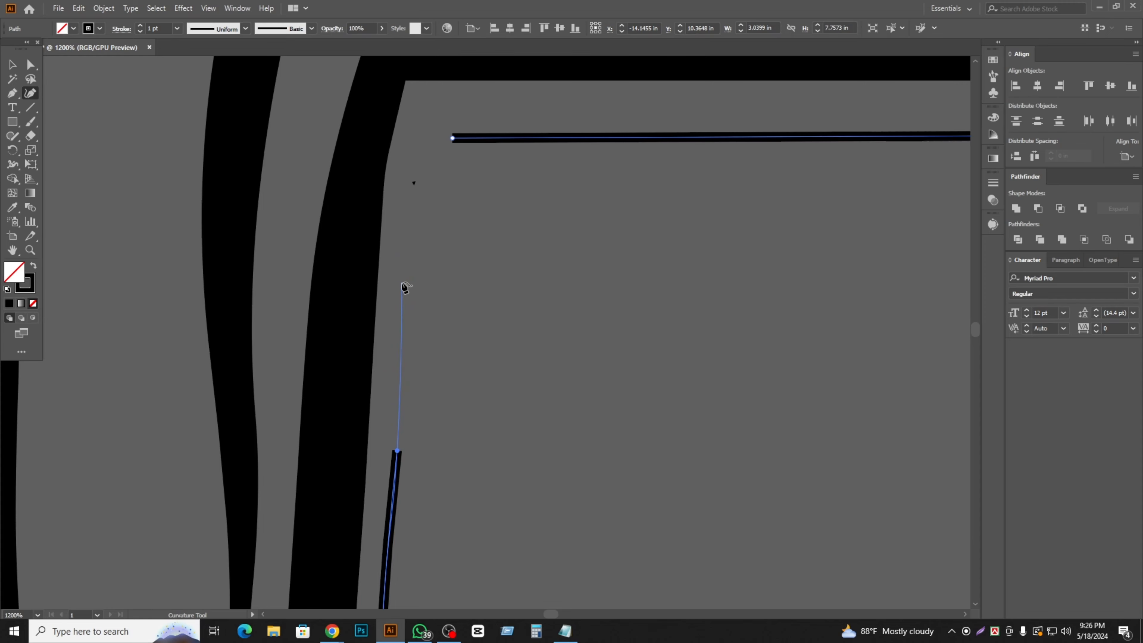
# - Extend the left side with two anchors up to the top edge's level and close the contour at the top edge's start
pyautogui.click(402, 284)
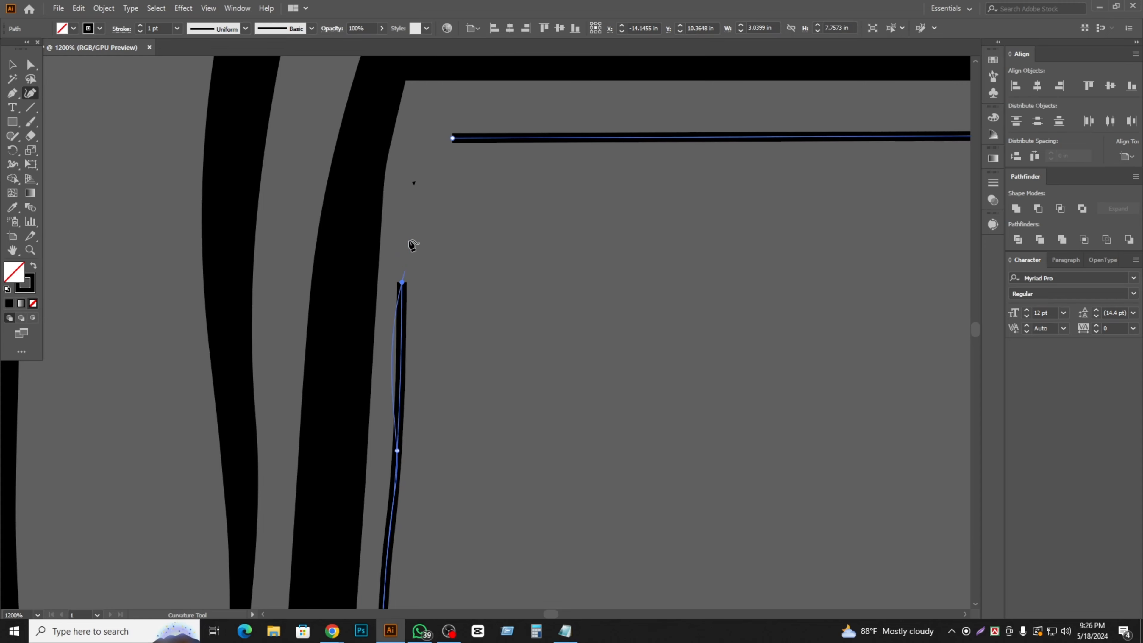
pyautogui.click(416, 137)
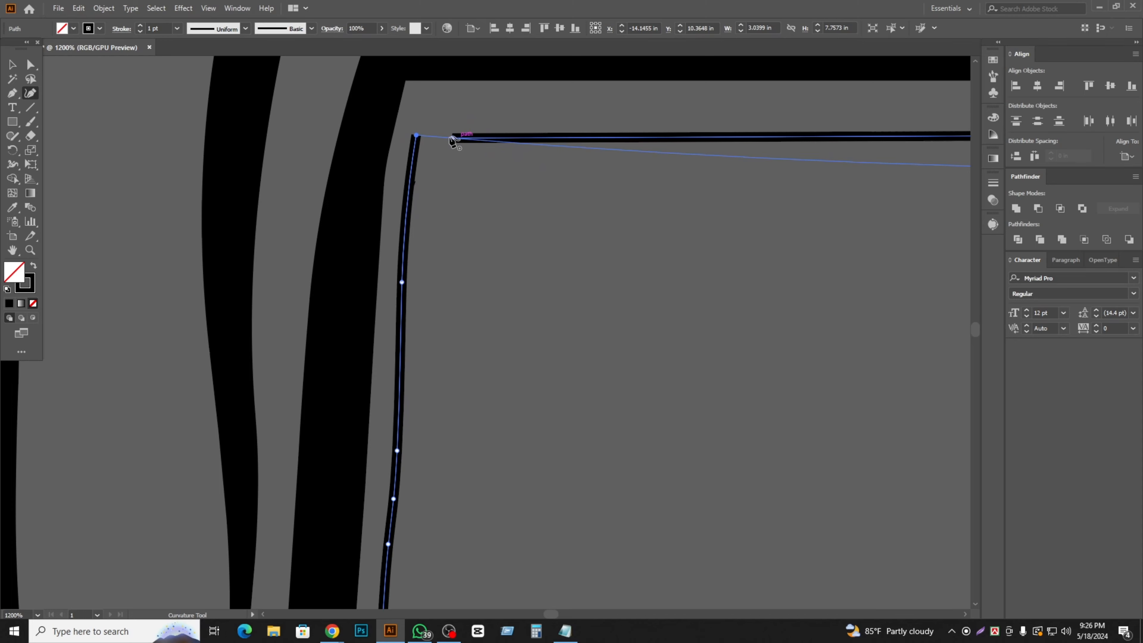
pyautogui.scroll(4, 454, 140)
pyautogui.click(466, 130)
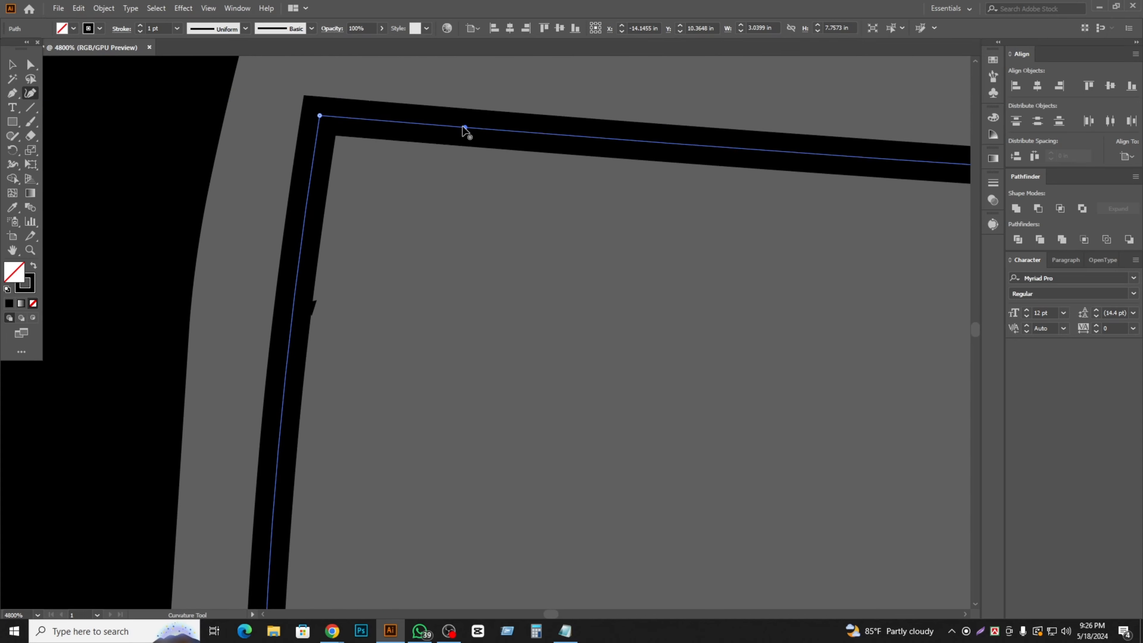
pyautogui.scroll(-6, 467, 128)
pyautogui.scroll(5, 666, 223)
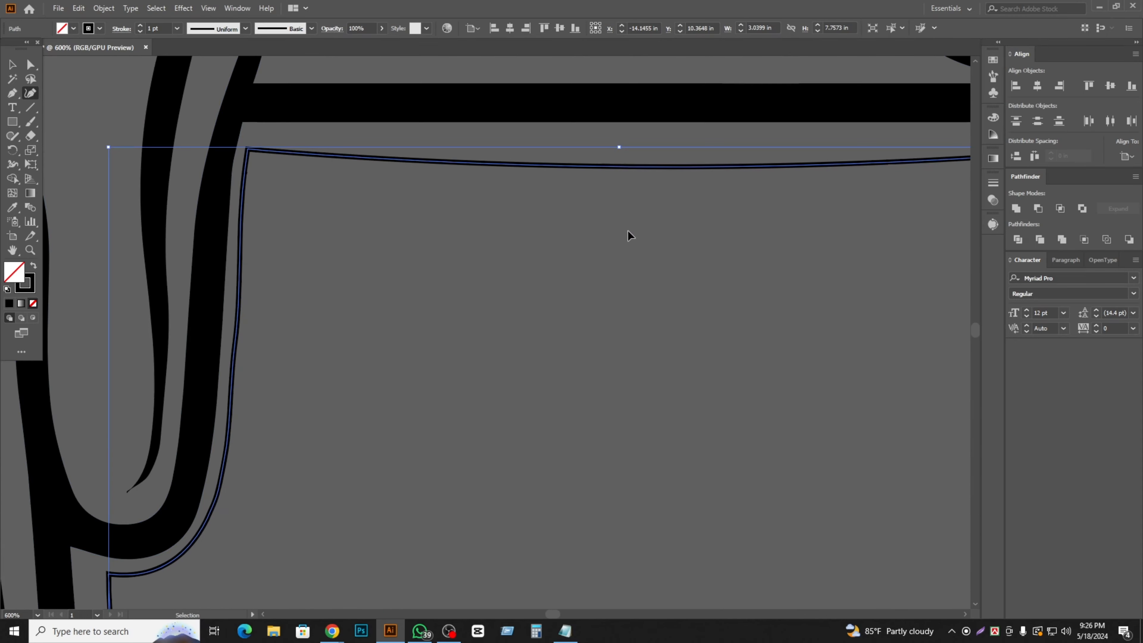
# - Flatten the sagging top edge of the inner contour by raising its two curve handles with the Direct Selection tool
pyautogui.hscroll(5, 563, 302)
pyautogui.click(30, 64)
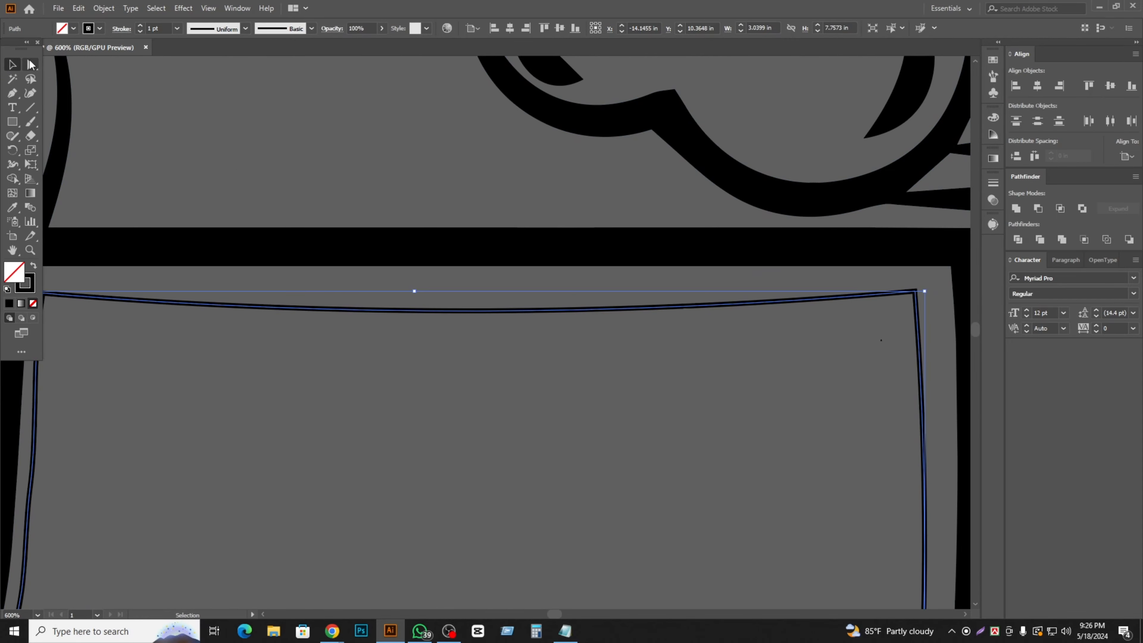
pyautogui.click(415, 312)
pyautogui.click(391, 334)
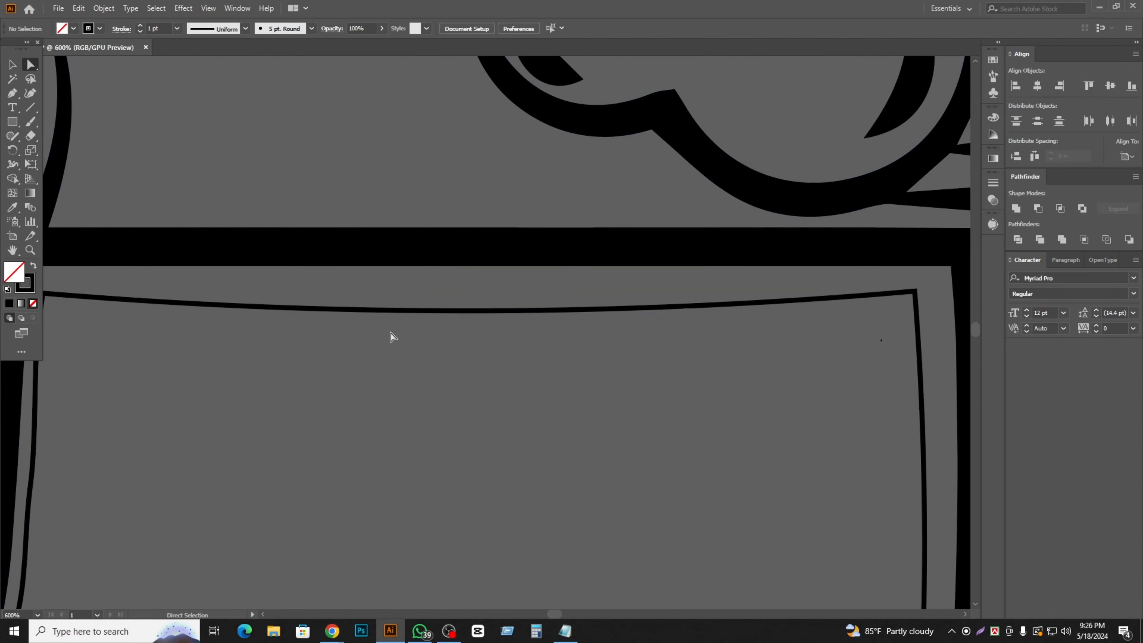
pyautogui.moveTo(329, 289); pyautogui.dragTo(415, 409)
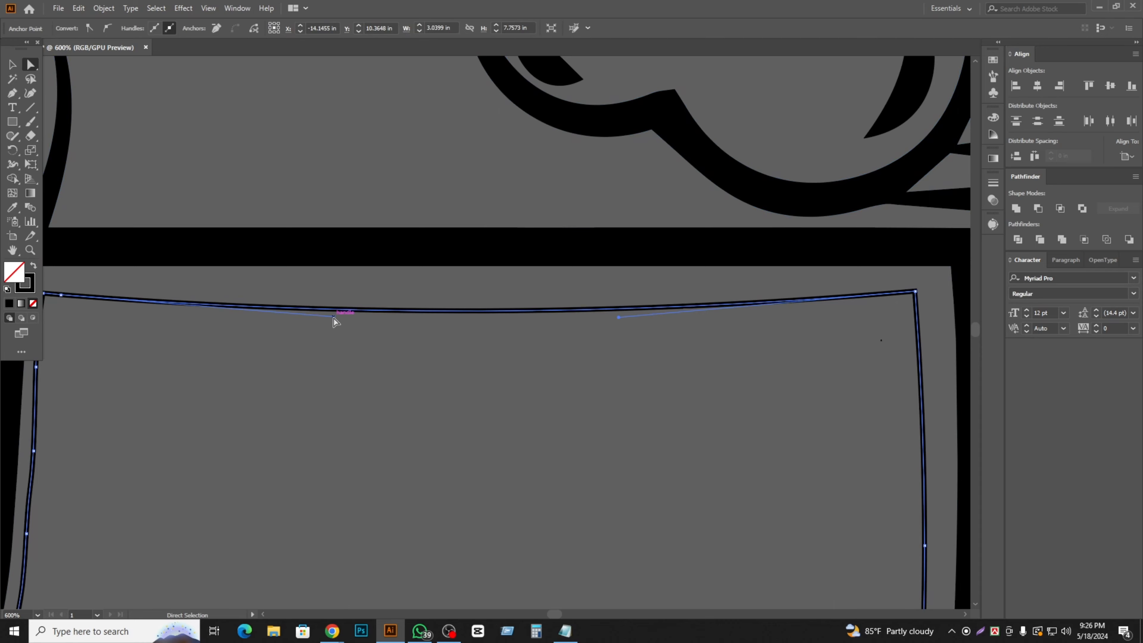
pyautogui.moveTo(334, 319); pyautogui.dragTo(336, 301)
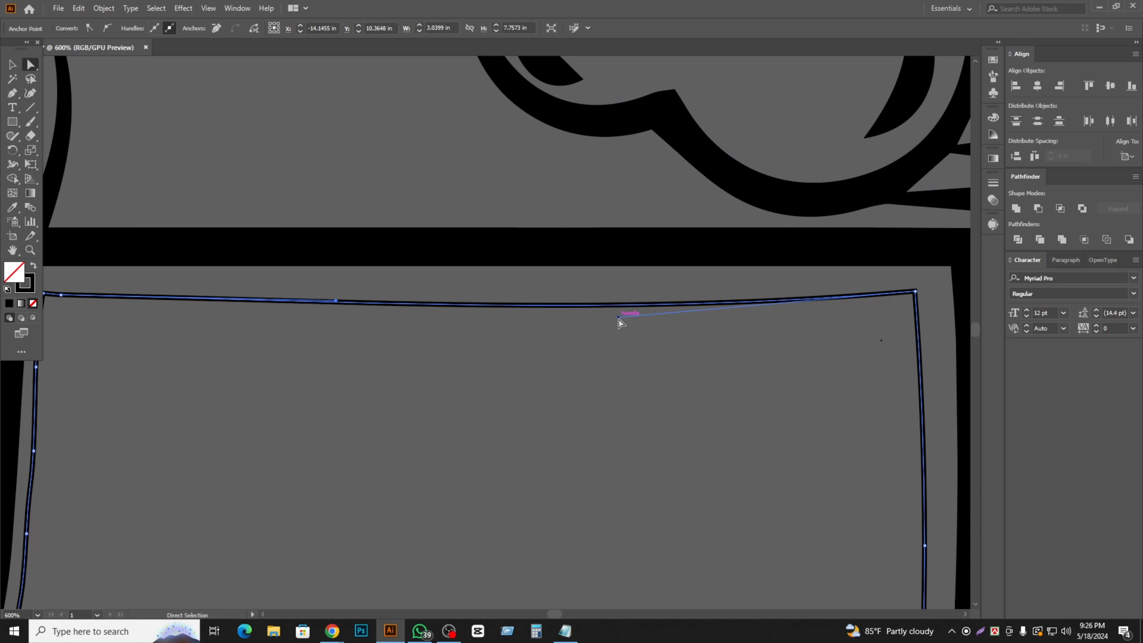
pyautogui.moveTo(619, 318); pyautogui.dragTo(615, 311)
pyautogui.click(623, 378)
pyautogui.scroll(-4, 619, 379)
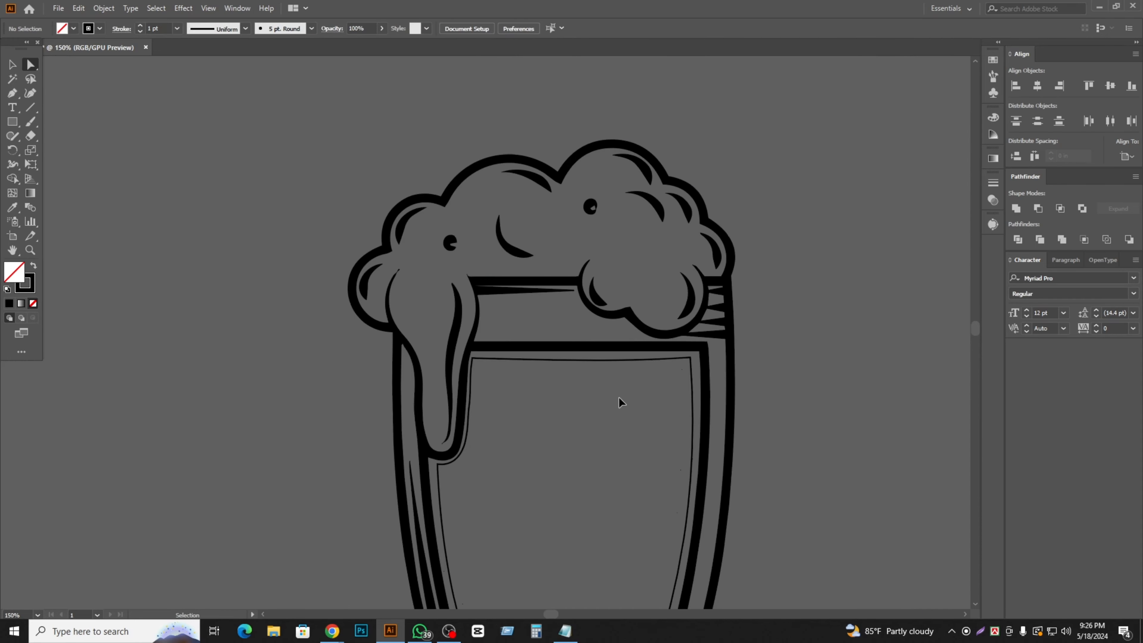
# - Swap the closed inner contour's fill and stroke, giving it a solid black fill and no stroke
pyautogui.moveTo(666, 472); pyautogui.dragTo(643, 261)
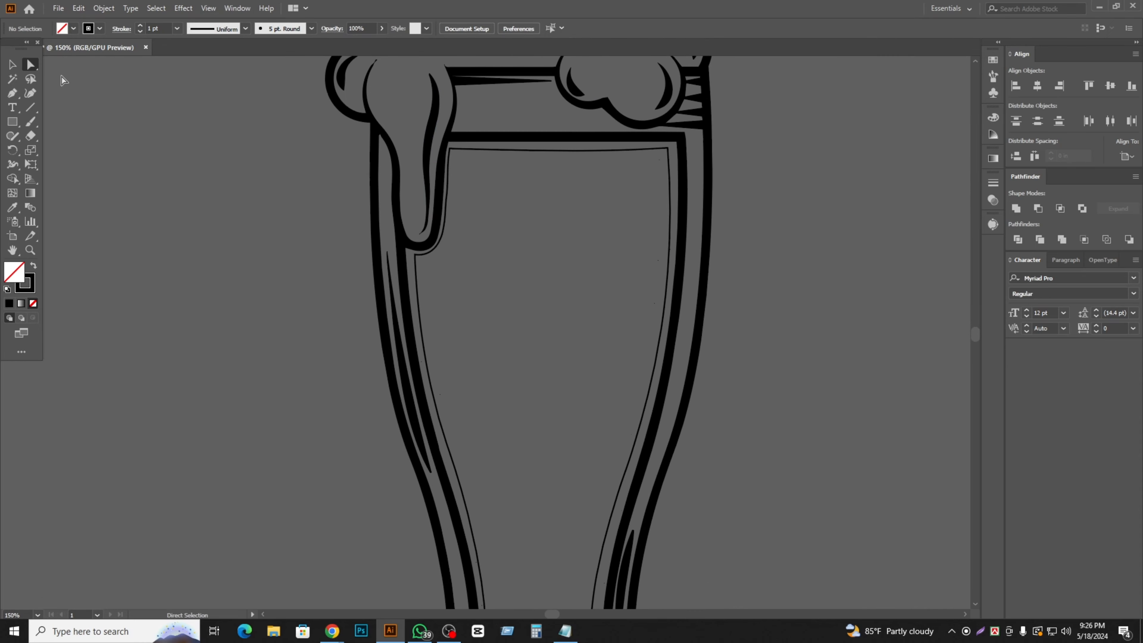
pyautogui.click(12, 64)
pyautogui.scroll(1, 558, 163)
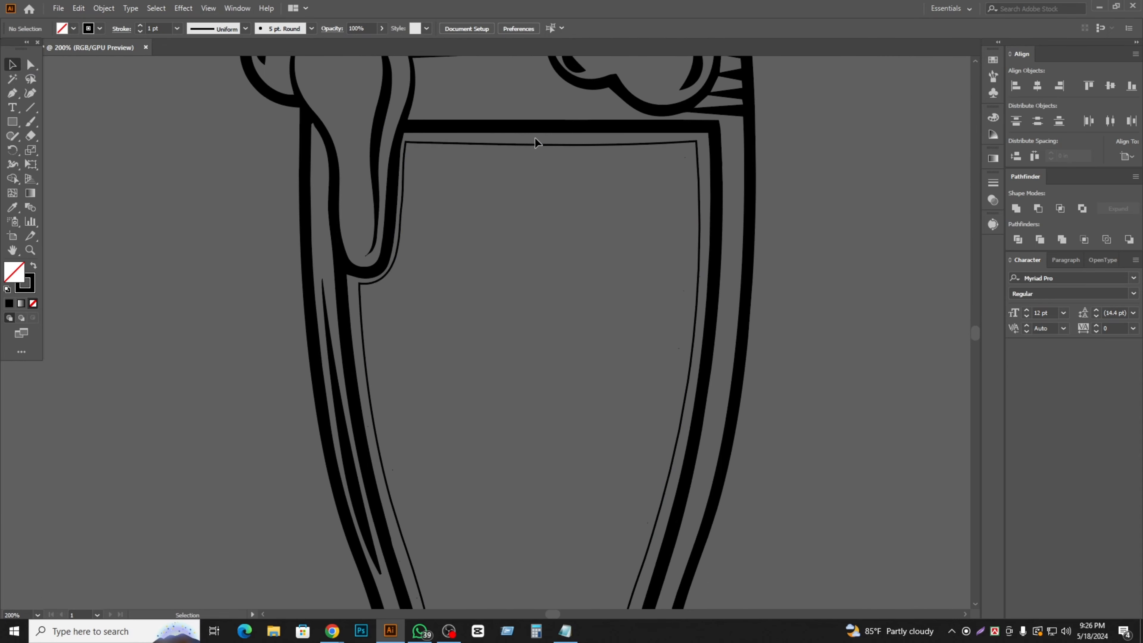
pyautogui.moveTo(543, 173); pyautogui.dragTo(543, 173)
pyautogui.click(33, 266)
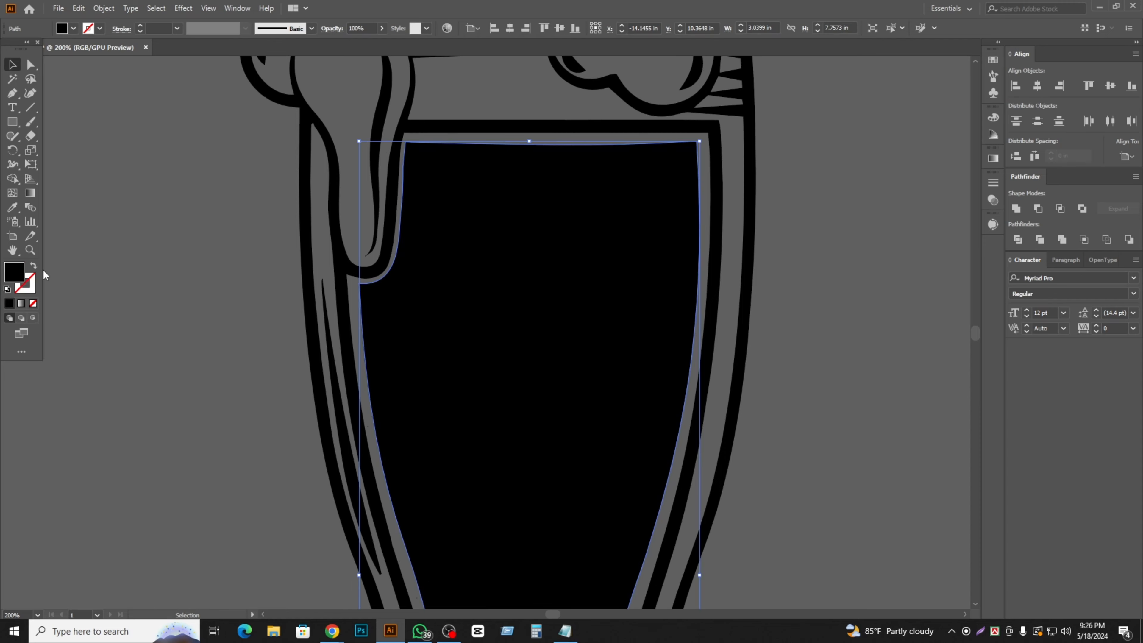
pyautogui.scroll(-2, 629, 388)
pyautogui.moveTo(728, 401); pyautogui.dragTo(608, 237)
pyautogui.click(599, 252)
# - Examine how the filled beer area fits inside the glass outline from the foam down to the base
pyautogui.scroll(2, 561, 309)
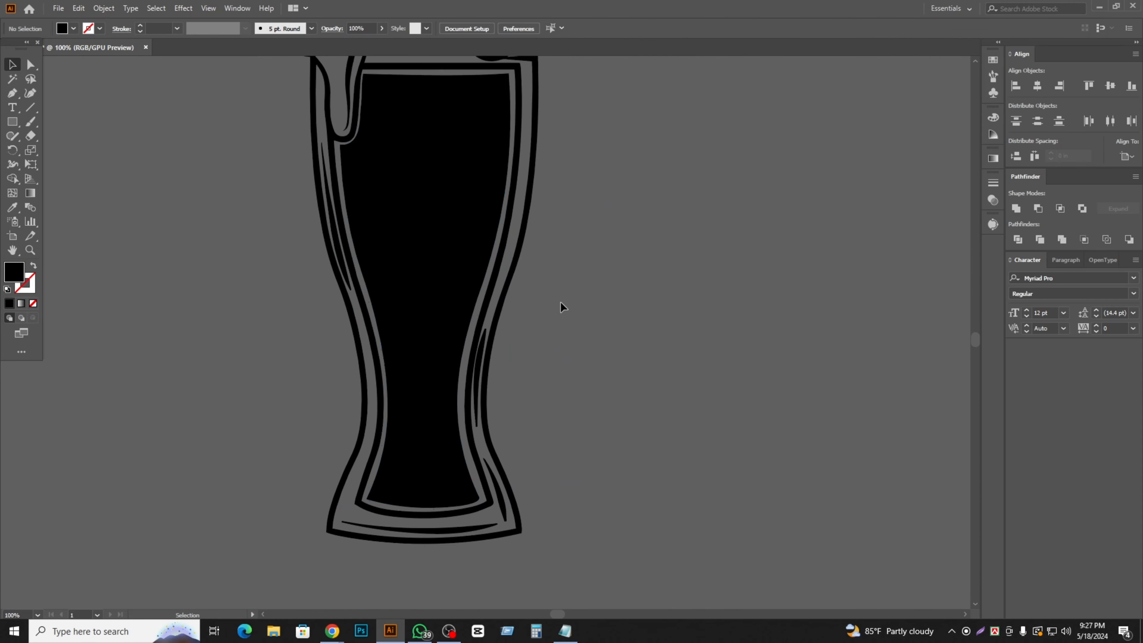
pyautogui.click(432, 421)
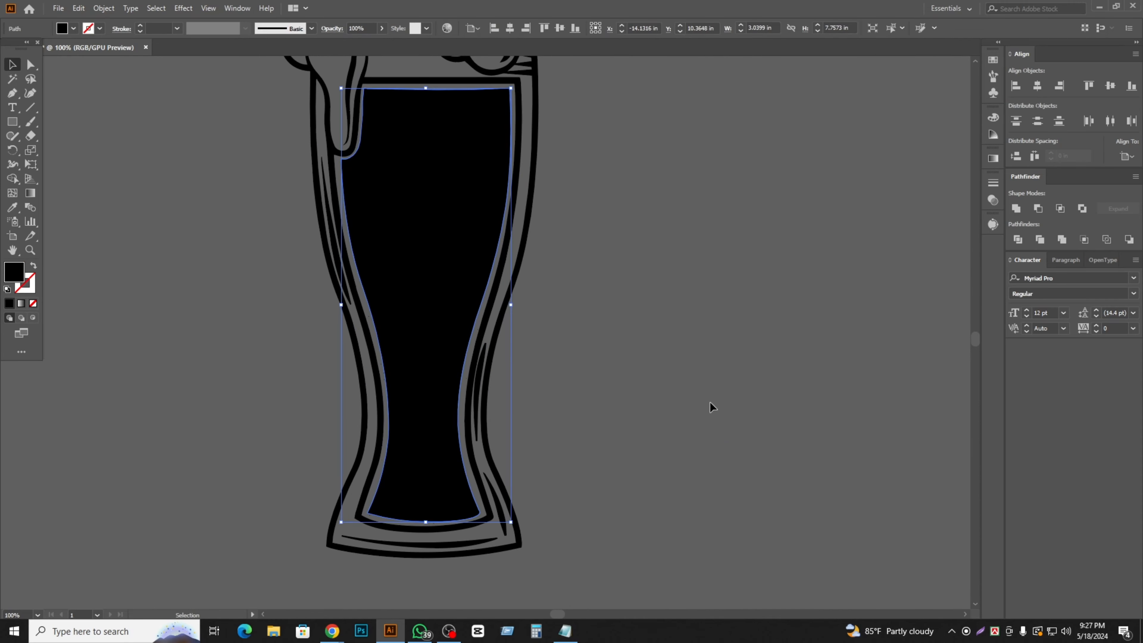
pyautogui.click(711, 401)
pyautogui.scroll(1, 732, 418)
pyautogui.scroll(2, 624, 244)
pyautogui.scroll(-2, 559, 288)
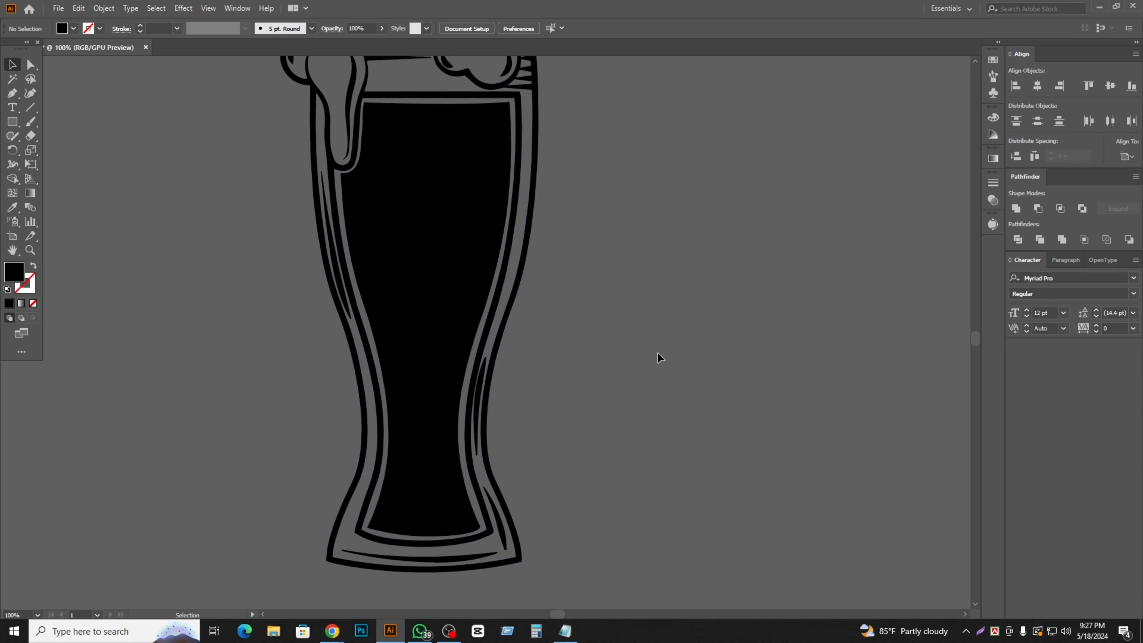
pyautogui.scroll(3, 585, 310)
pyautogui.scroll(2, 406, 238)
pyautogui.click(460, 257)
pyautogui.scroll(-2, 457, 258)
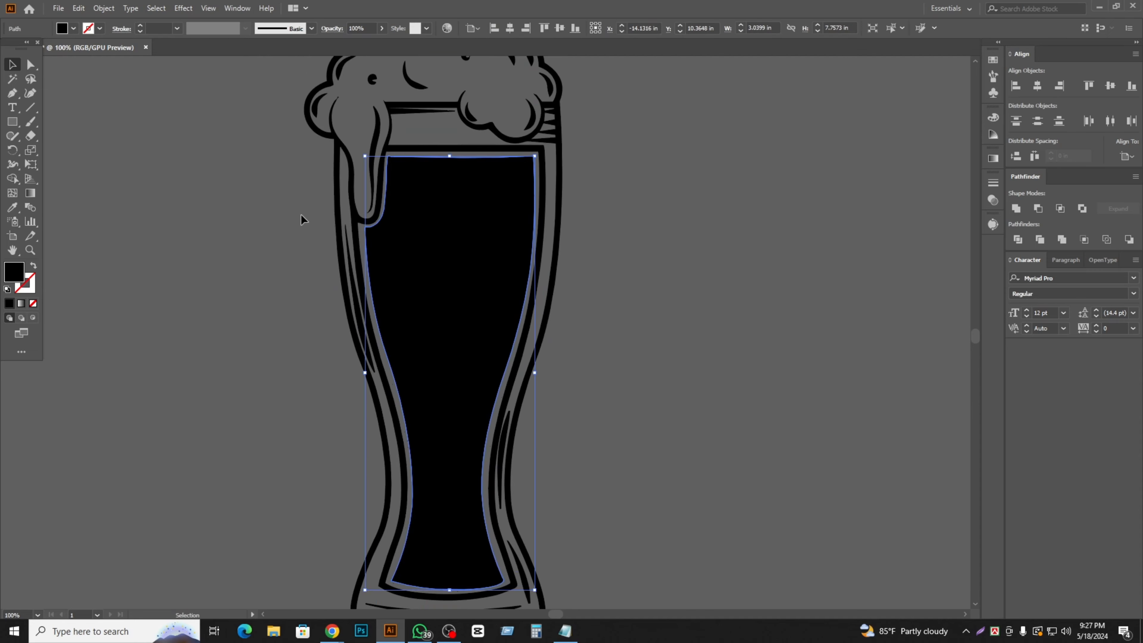
pyautogui.click(62, 160)
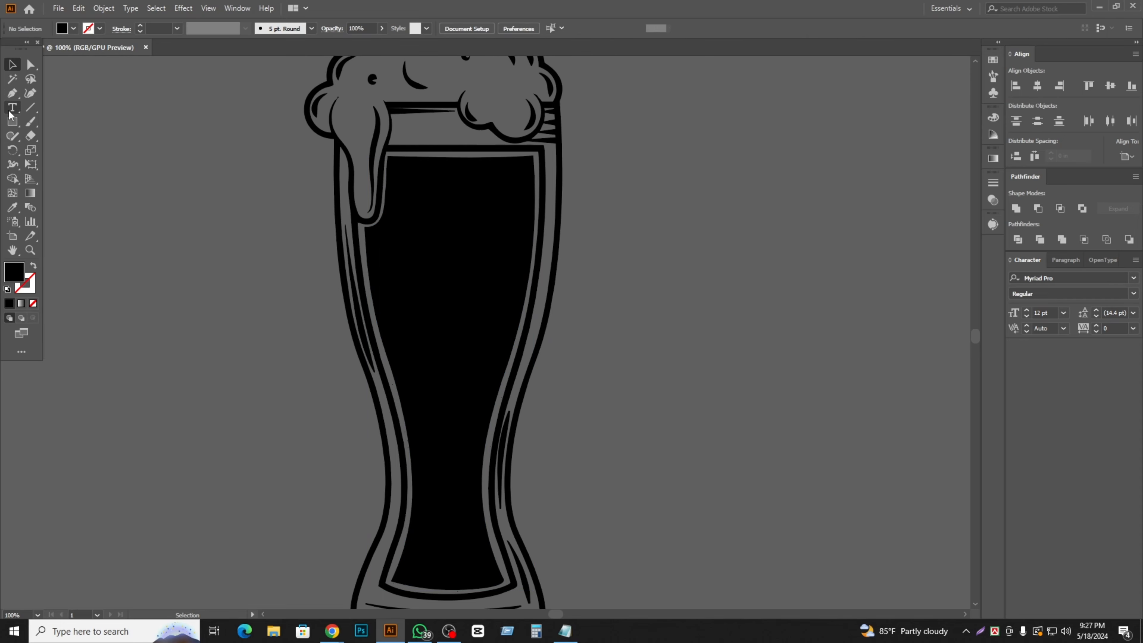
# - Add a placeholder text line on the empty canvas beside the glass and scale it up to about 45 pt
pyautogui.click(11, 111)
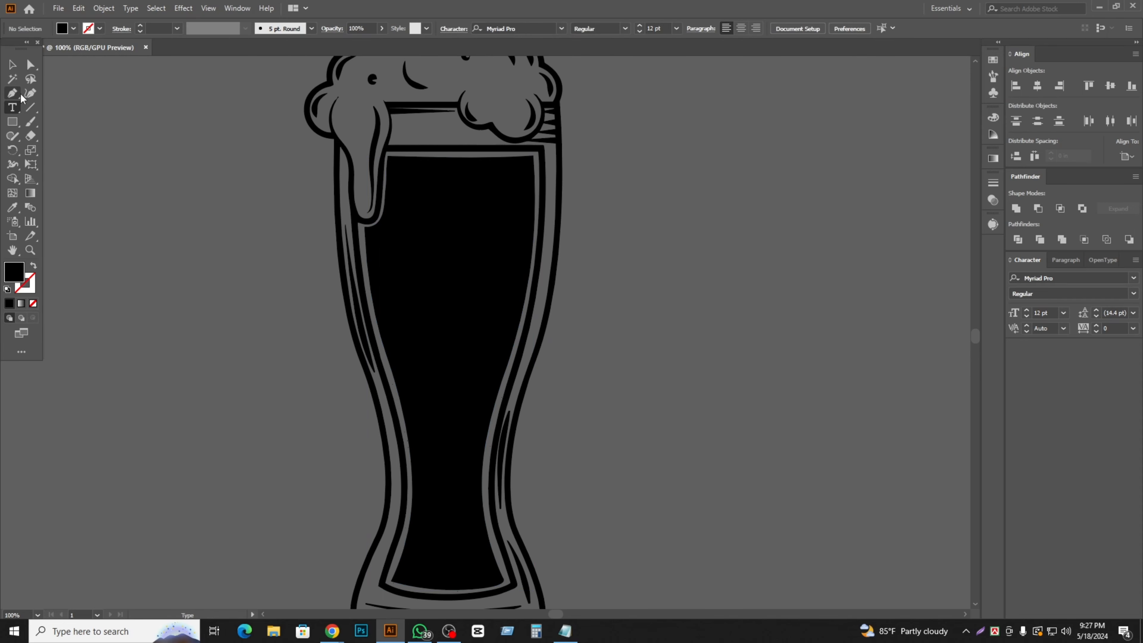
pyautogui.scroll(1, 480, 222)
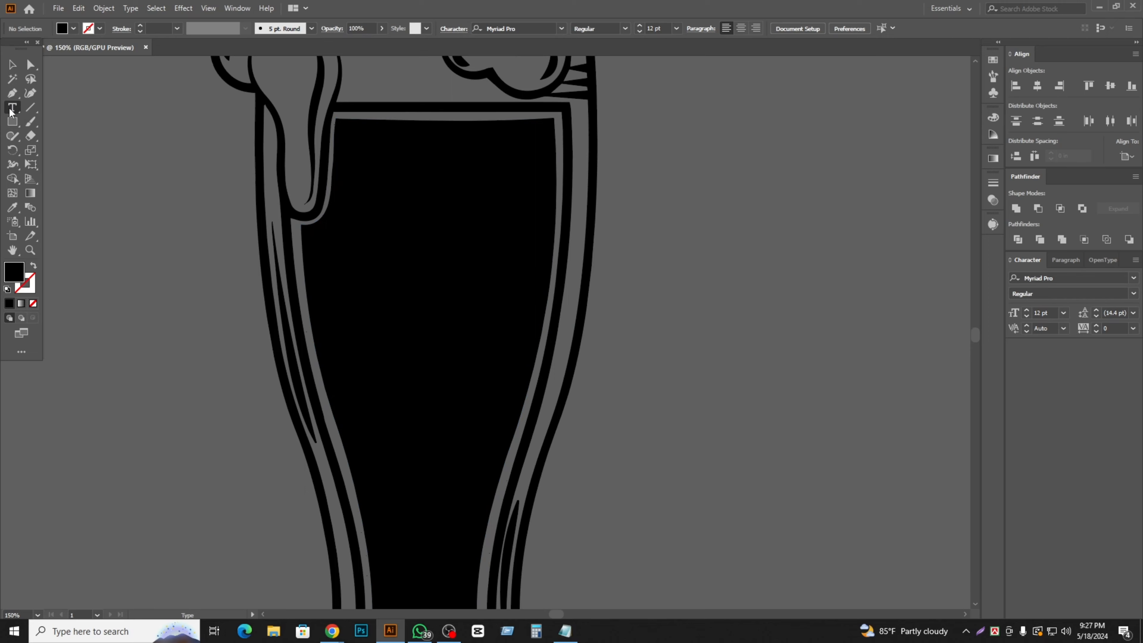
pyautogui.hscroll(5, 495, 350)
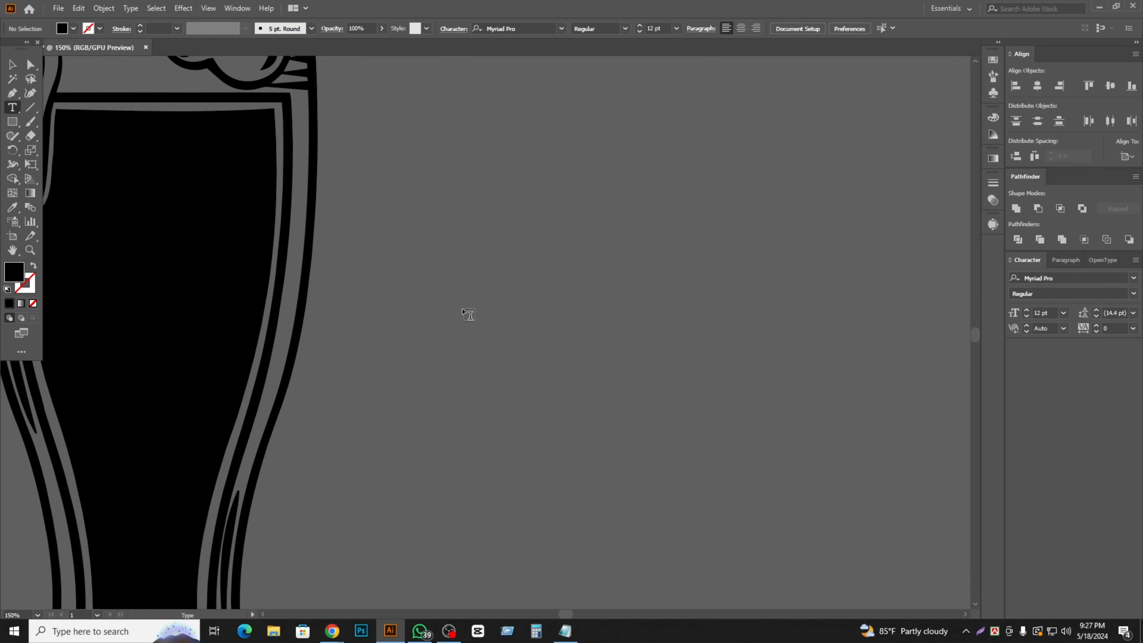
pyautogui.click(471, 263)
pyautogui.press('Escape')
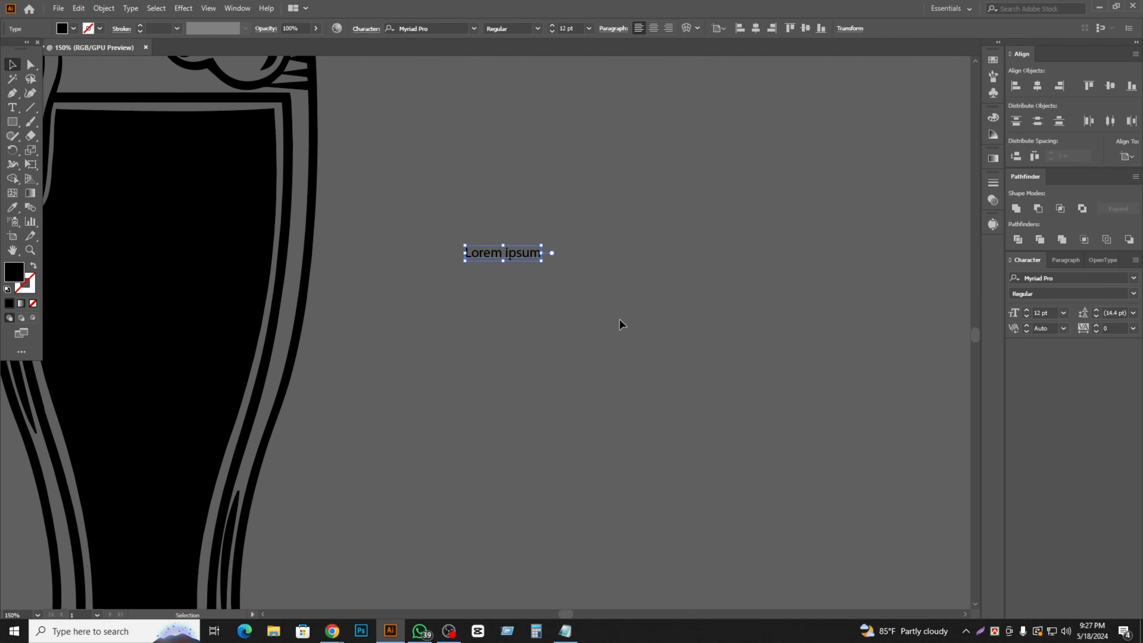
pyautogui.moveTo(540, 265); pyautogui.dragTo(705, 366)
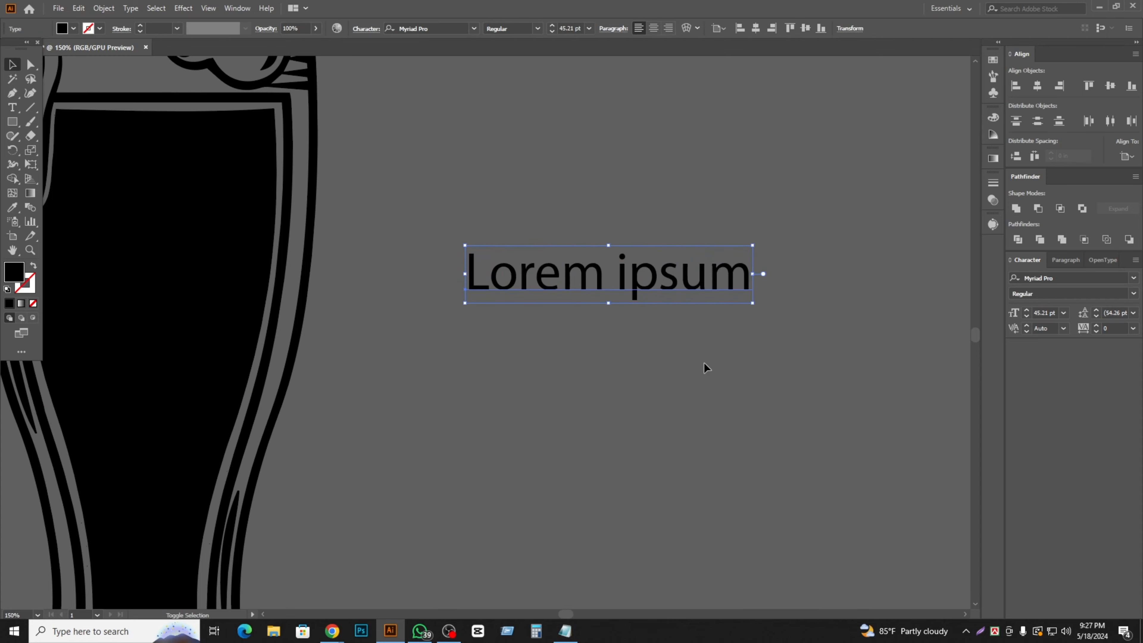
# - Replace the placeholder text with "save water drink beer"
pyautogui.tripleClick(585, 277)
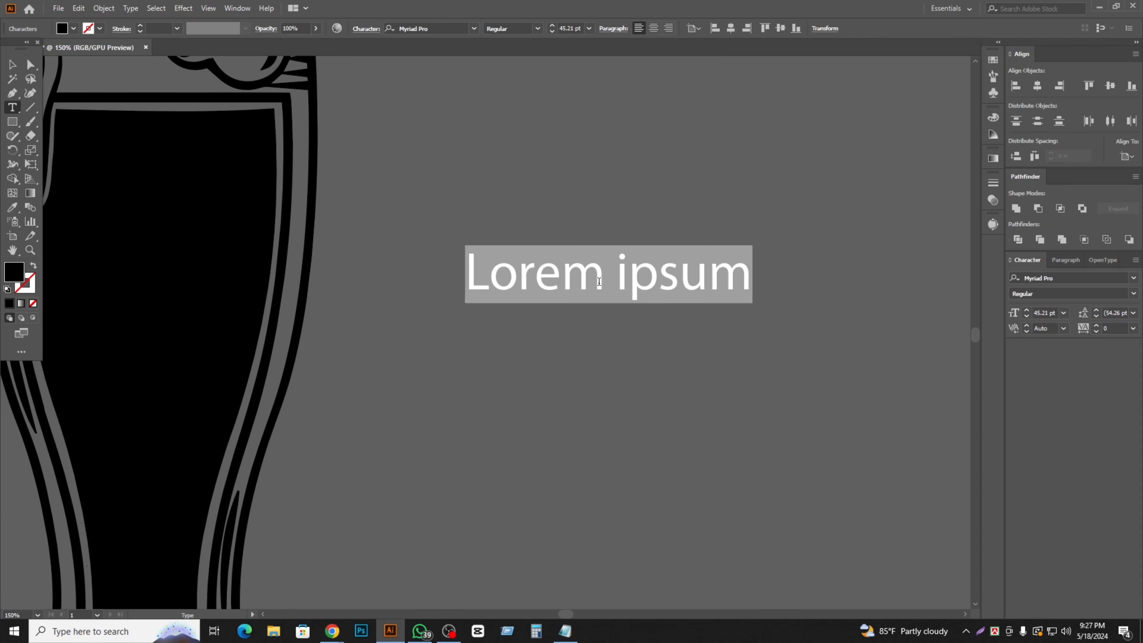
pyautogui.press('BackSpace')
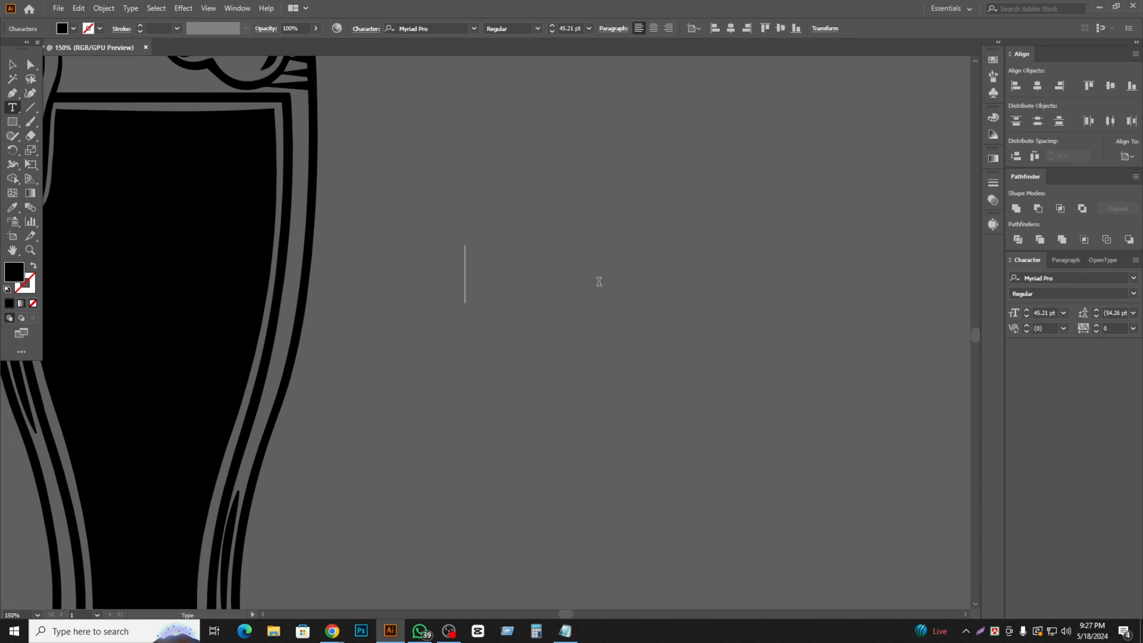
pyautogui.write('save ')
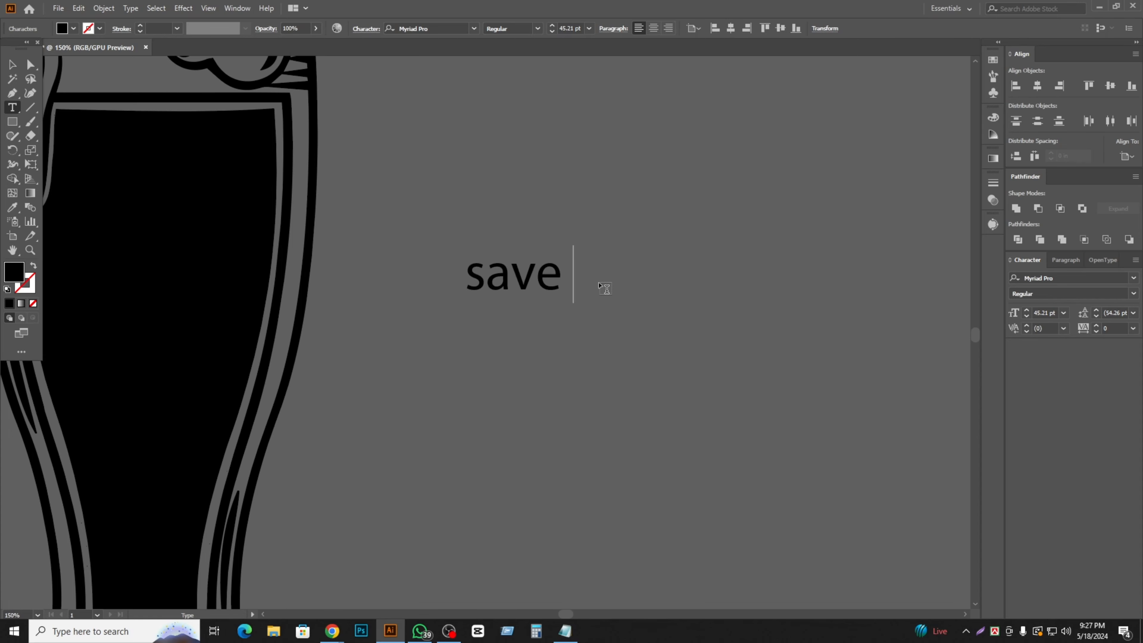
pyautogui.write('wat')
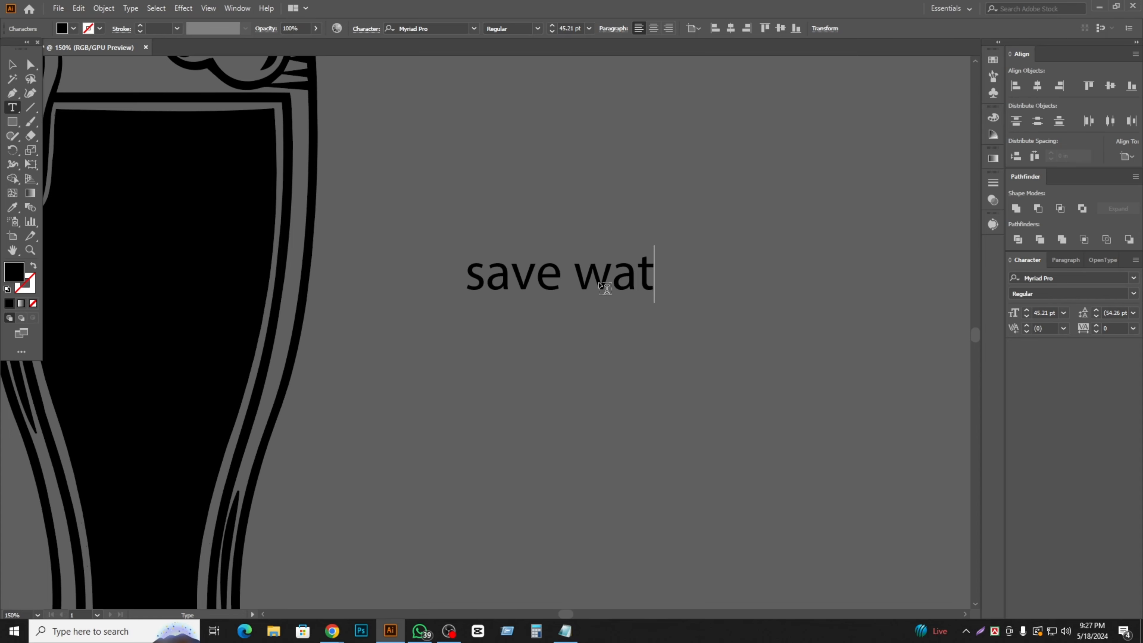
pyautogui.write('er dr')
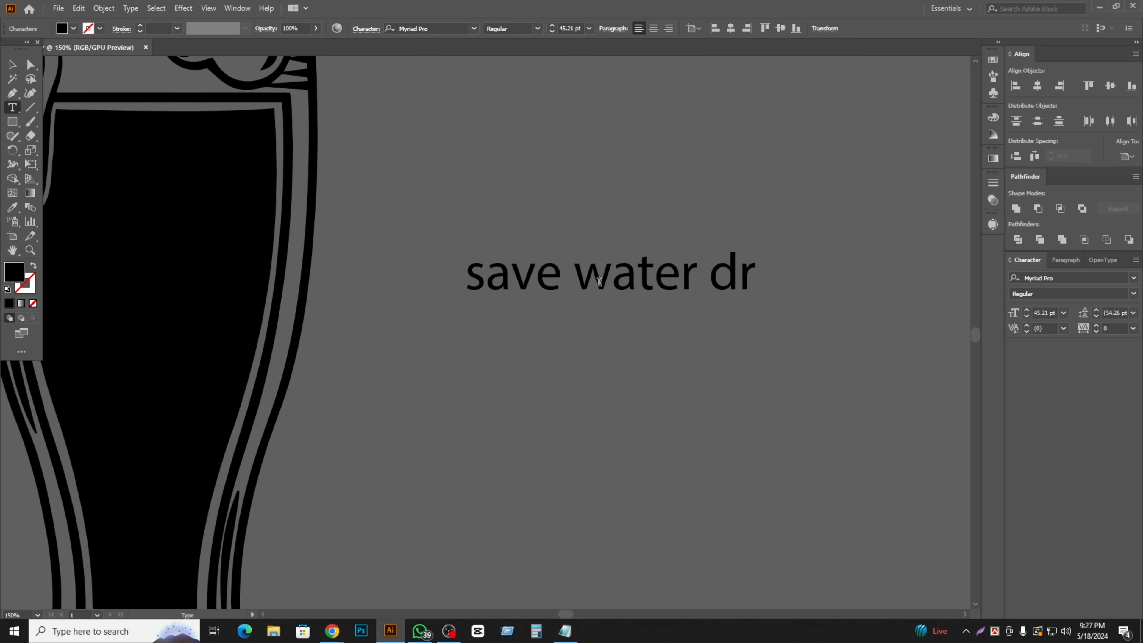
pyautogui.write('inm')
pyautogui.press('BackSpace')
pyautogui.write('k ')
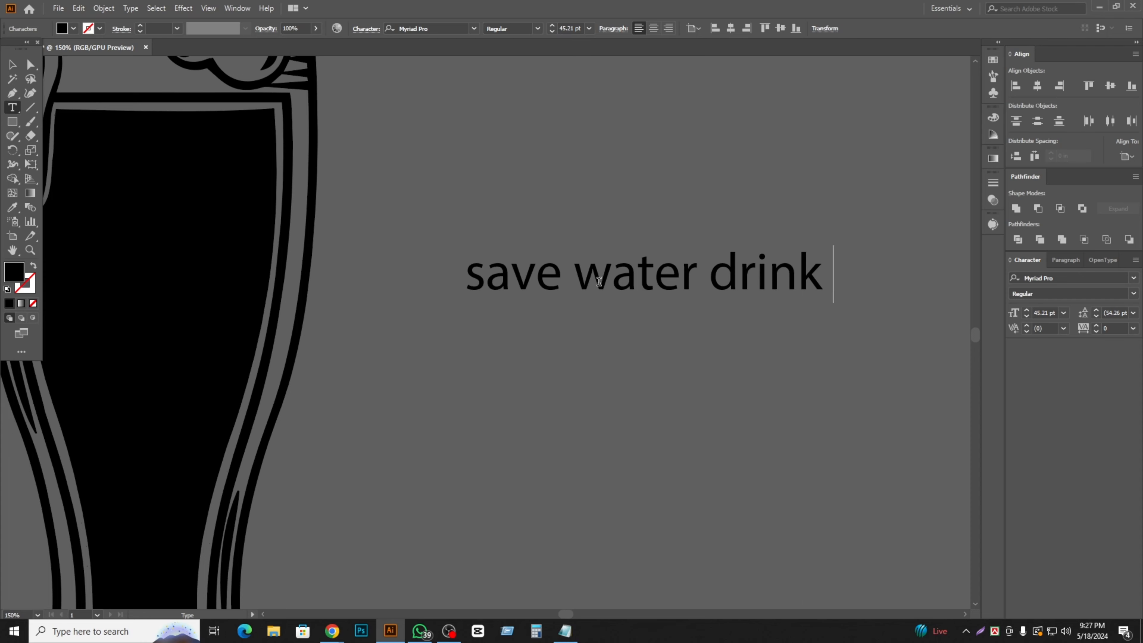
pyautogui.write('be')
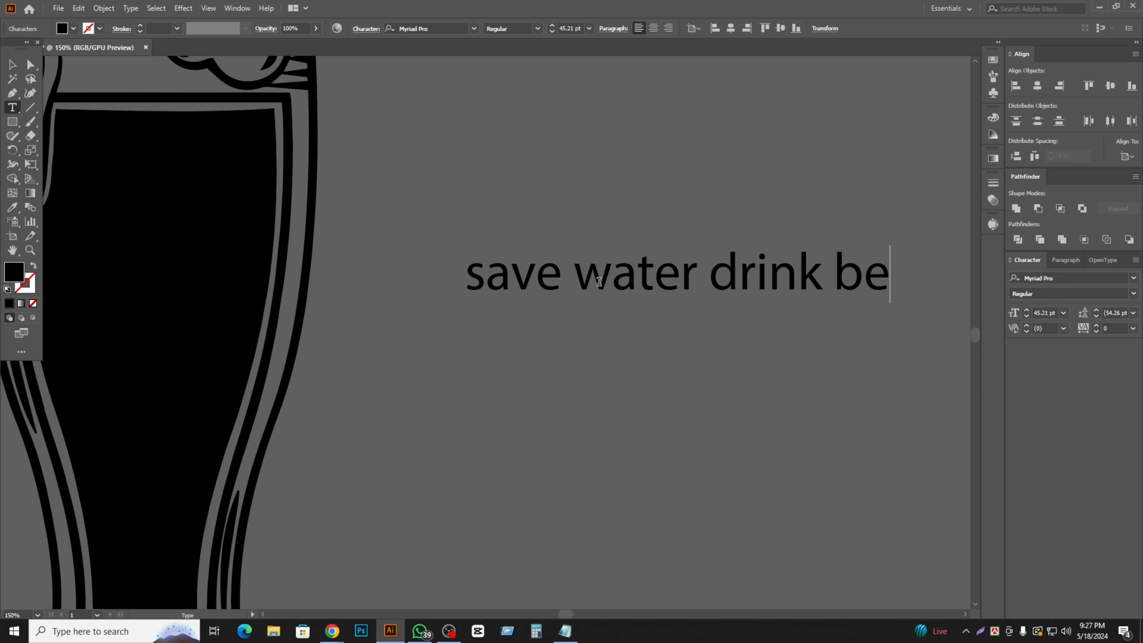
pyautogui.write('er')
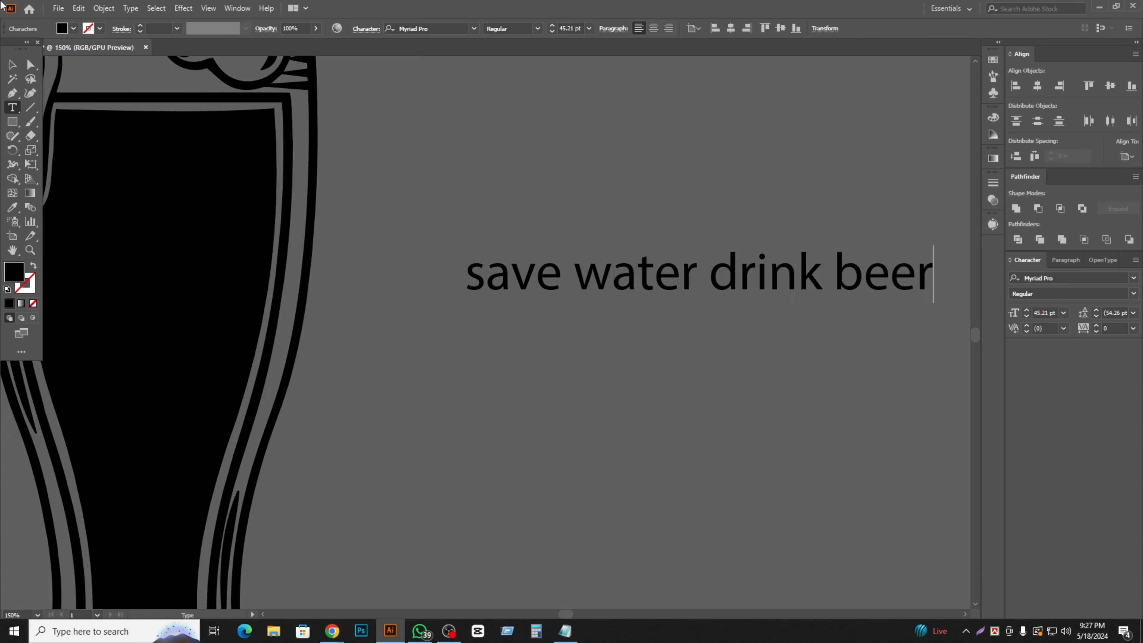
# - Move the "save water drink beer" text line closer to the glass and convert it to uppercase
pyautogui.click(12, 64)
pyautogui.moveTo(687, 288); pyautogui.dragTo(599, 320)
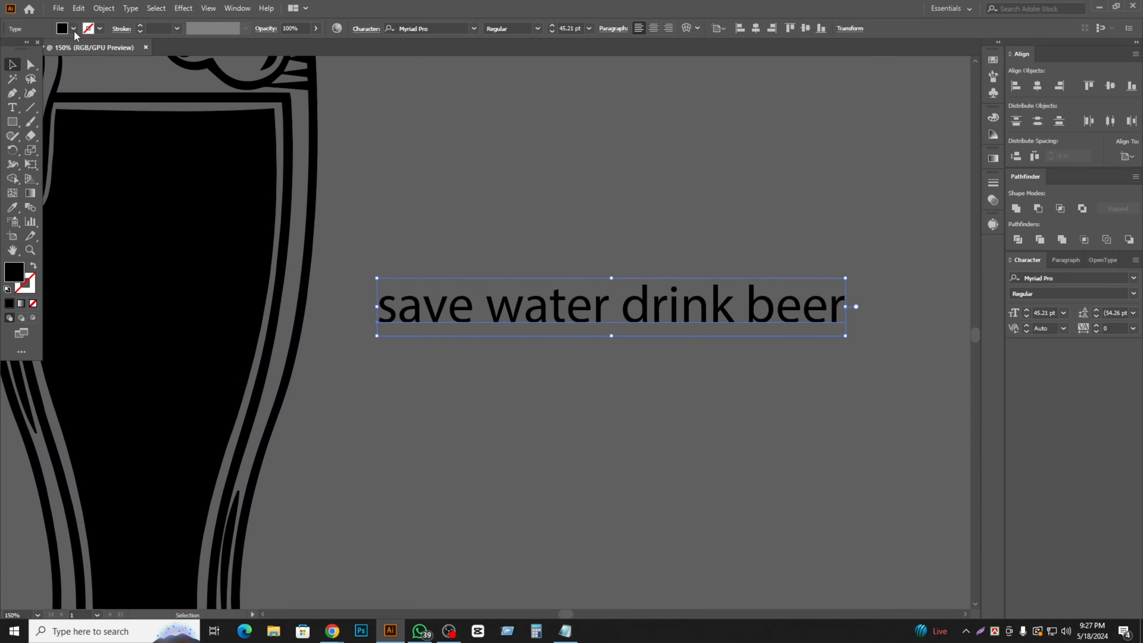
pyautogui.click(130, 8)
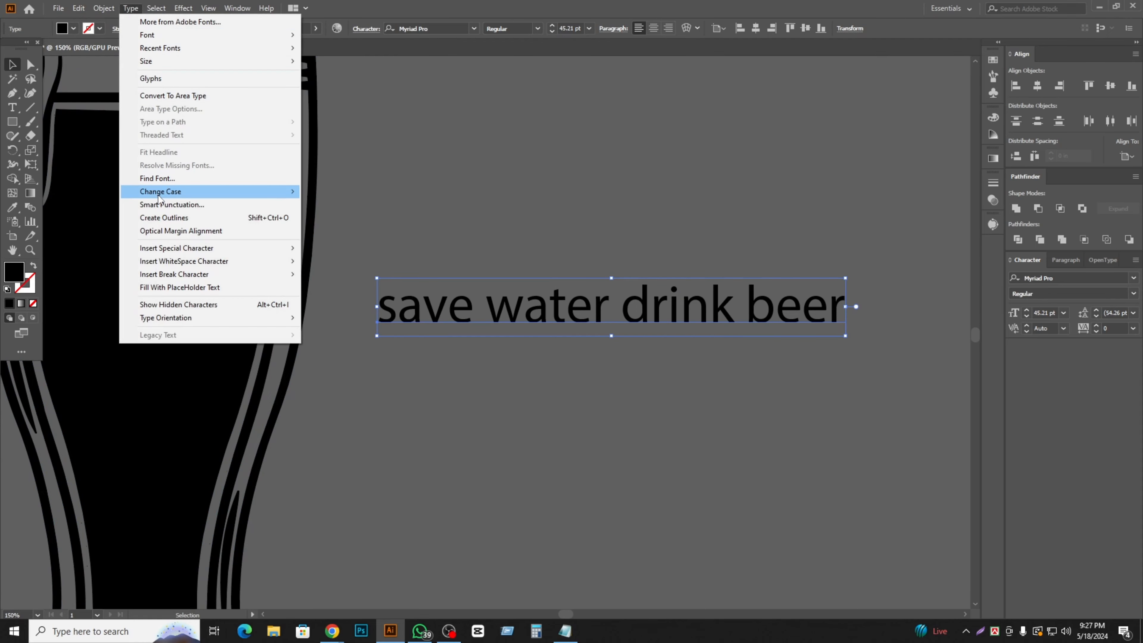
pyautogui.click(343, 192)
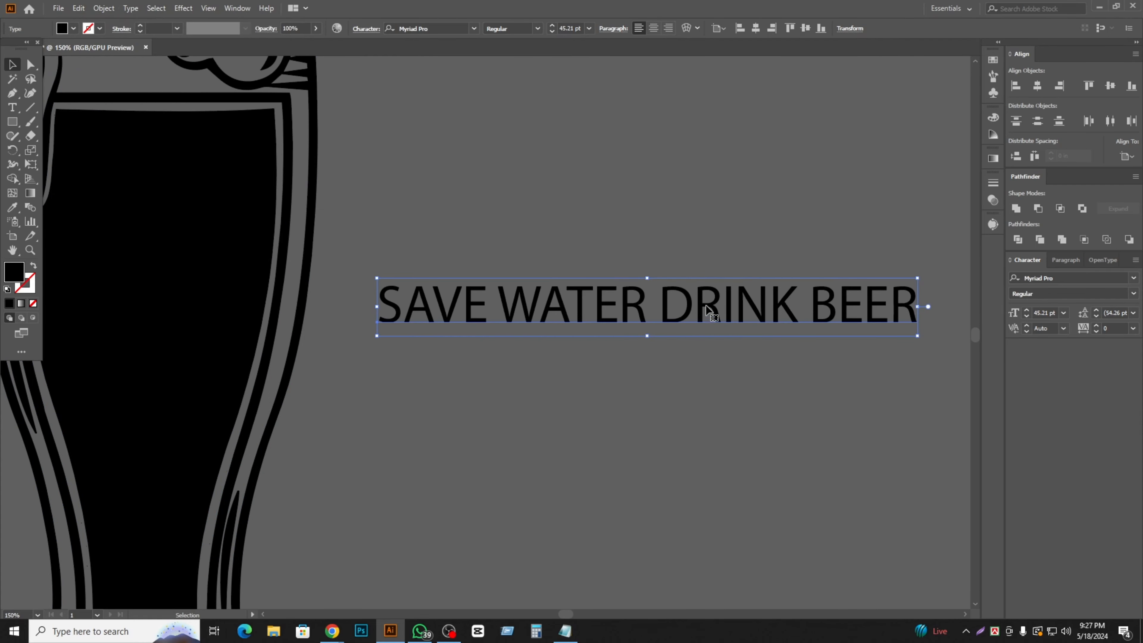
# - Set the font of the uppercase text line to COCOGOOSE LETTERPRESS
pyautogui.scroll(3, 674, 389)
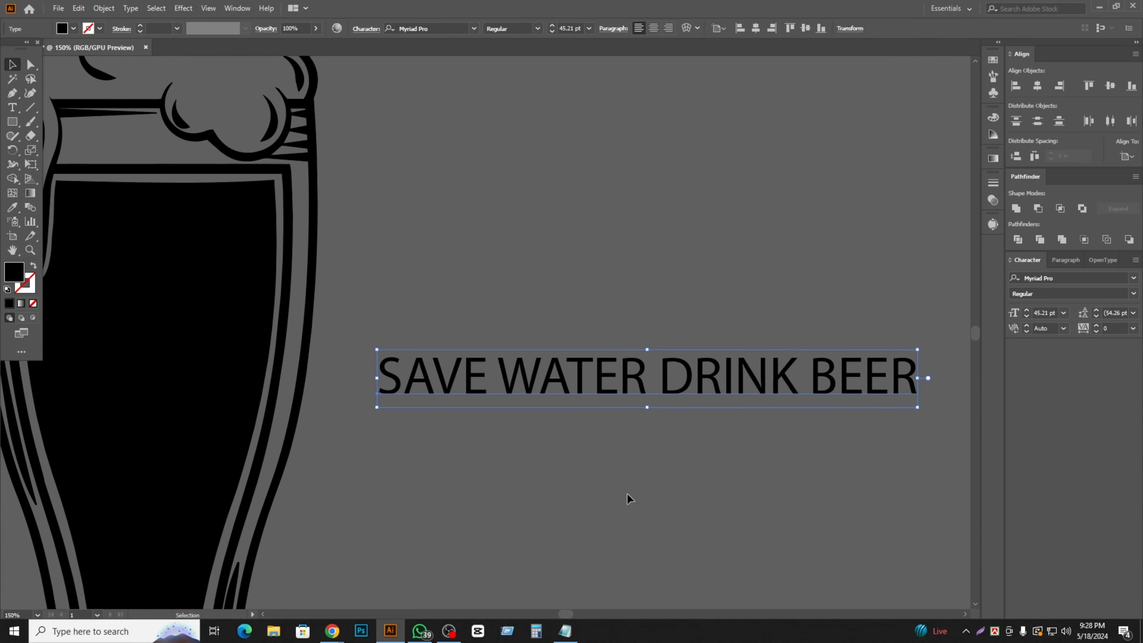
pyautogui.scroll(3, 620, 530)
pyautogui.hscroll(2, 620, 530)
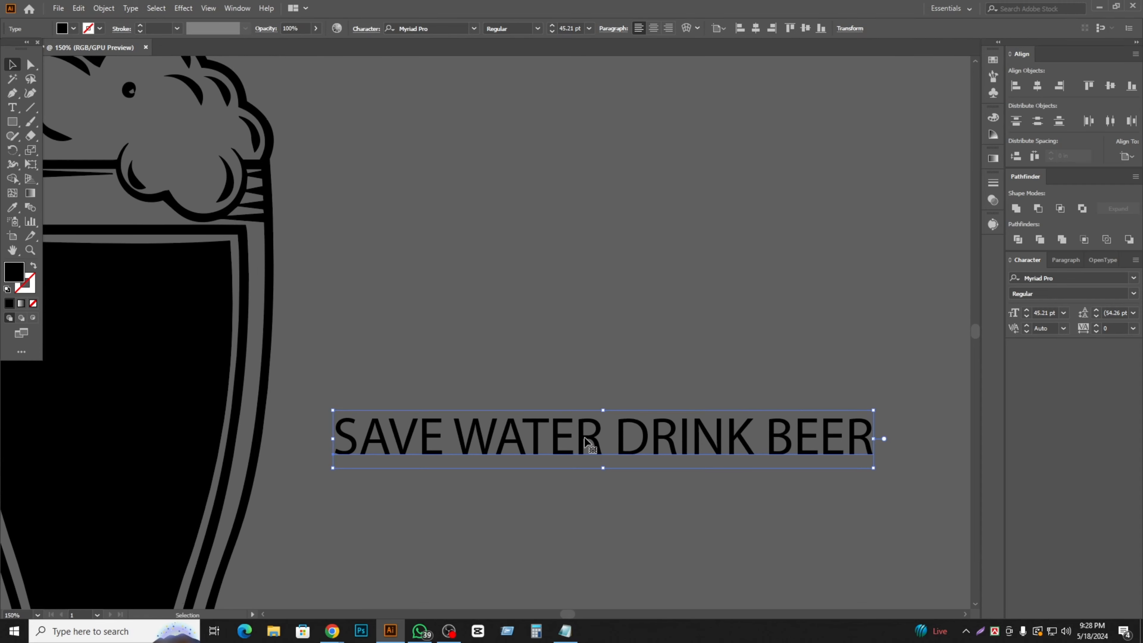
pyautogui.click(473, 29)
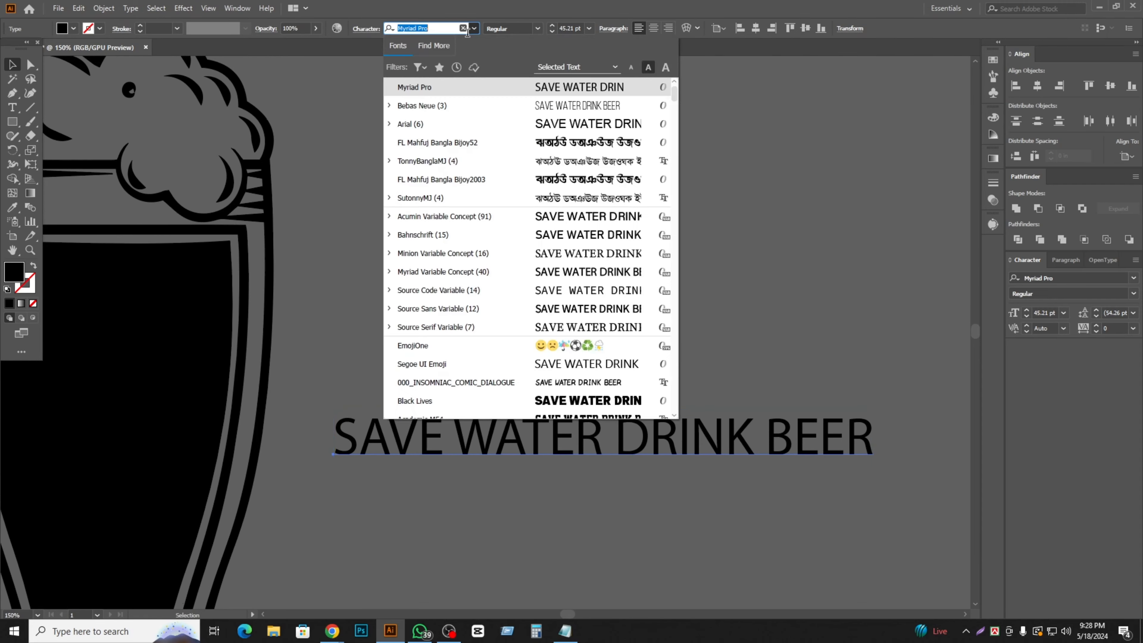
pyautogui.scroll(1, 518, 327)
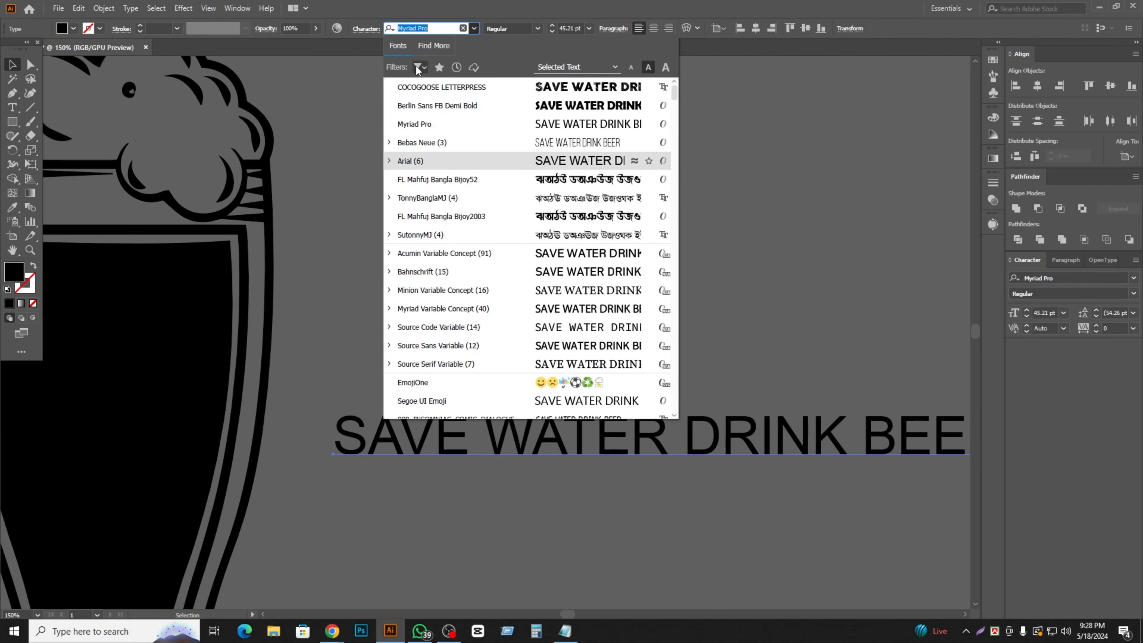
pyautogui.click(507, 88)
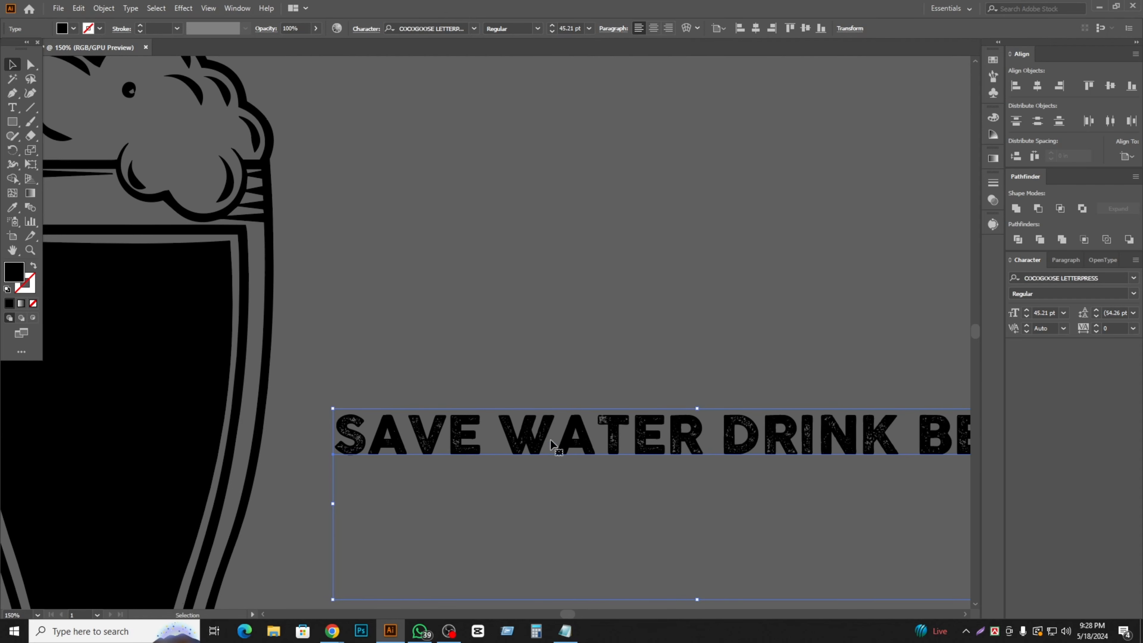
# - Split "WATER DRINK BEER" off the text line into its own text object and place it below "SAVE"
pyautogui.scroll(-3, 574, 513)
pyautogui.scroll(2, 646, 541)
pyautogui.moveTo(653, 541); pyautogui.dragTo(554, 398)
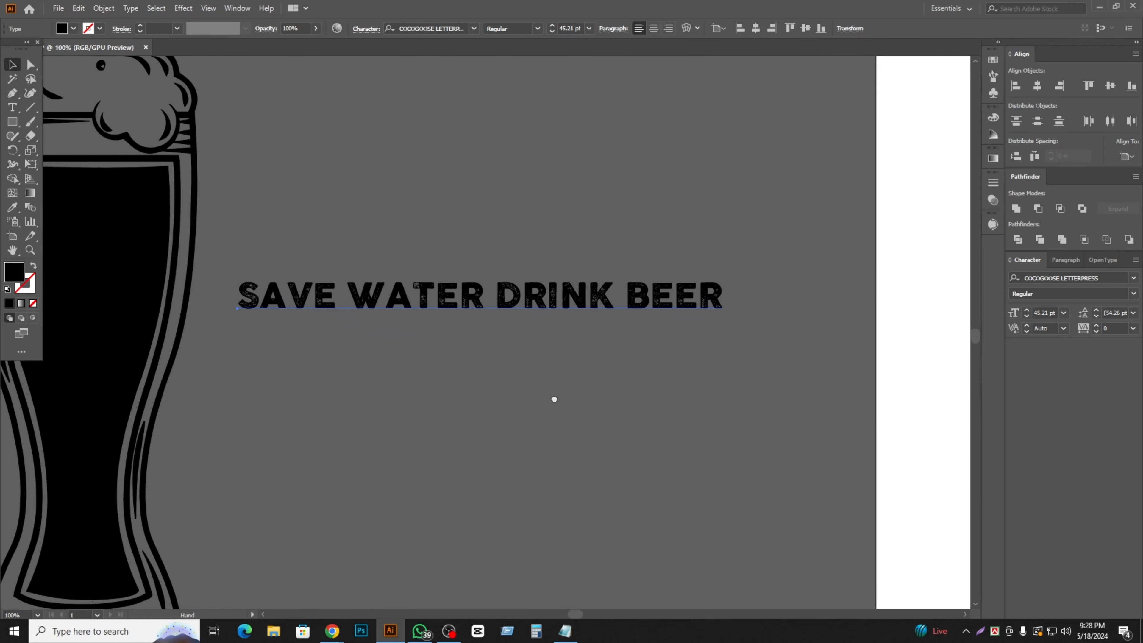
pyautogui.click(12, 108)
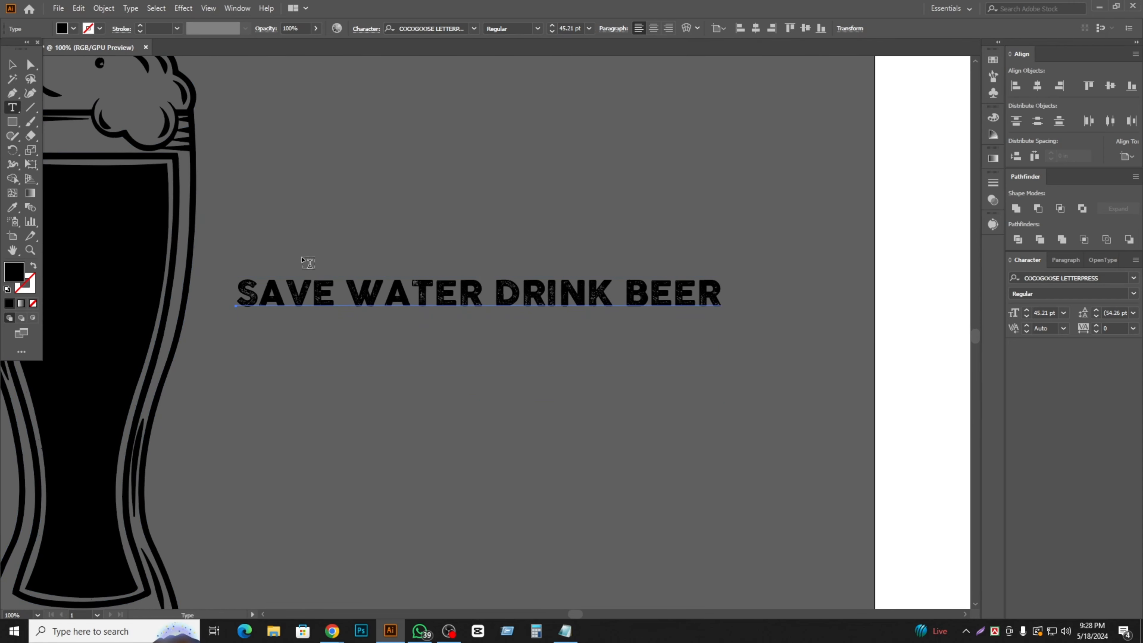
pyautogui.moveTo(348, 288); pyautogui.dragTo(760, 315)
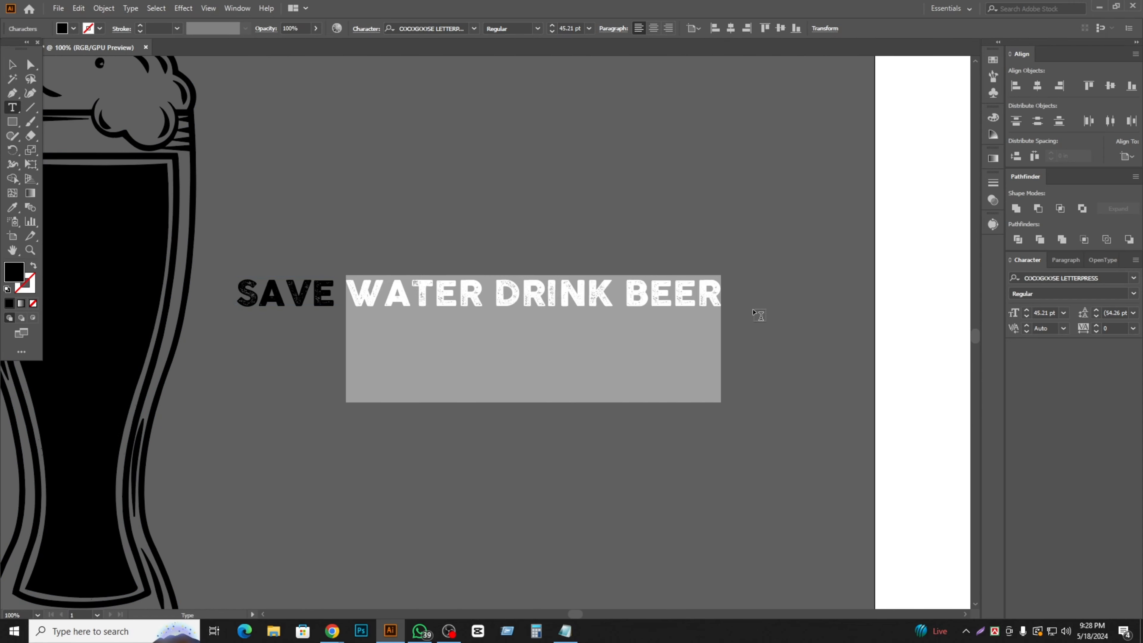
pyautogui.press('ctrl')
pyautogui.press('Delete')
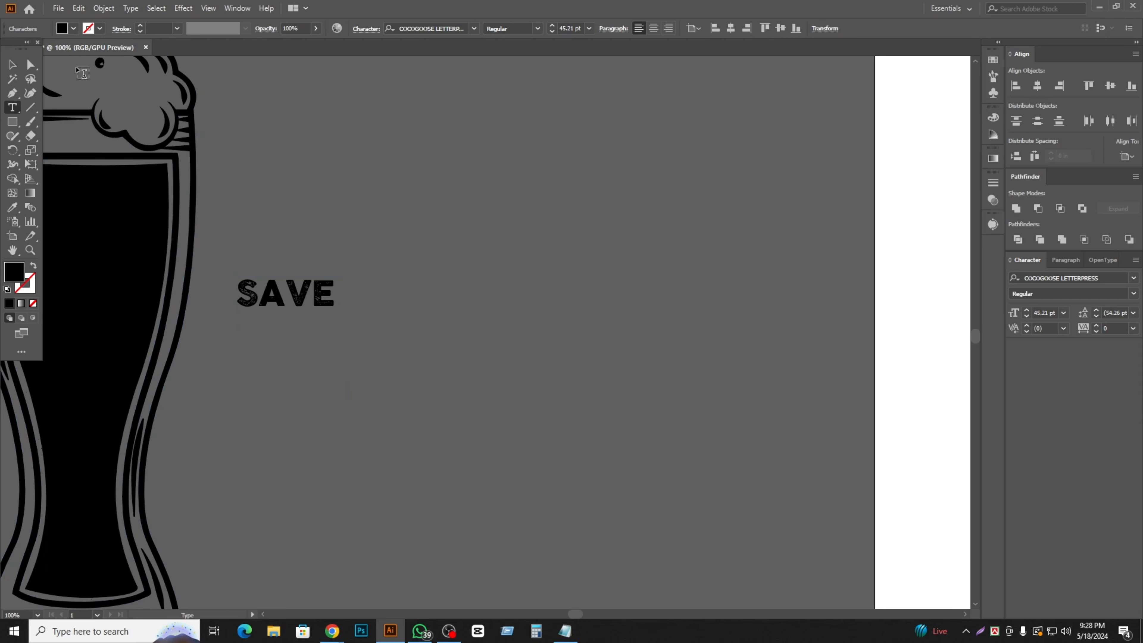
pyautogui.keyDown('ctrl'); pyautogui.click(498, 427); pyautogui.keyUp('ctrl')
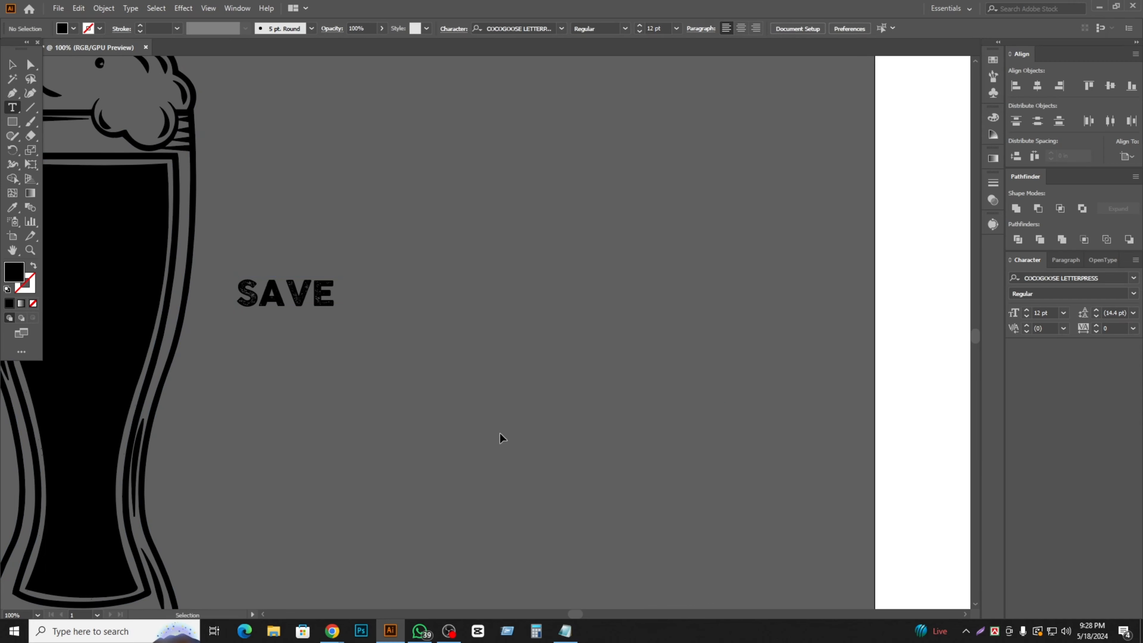
pyautogui.hotkey('ctrl', 'z')
pyautogui.click(12, 64)
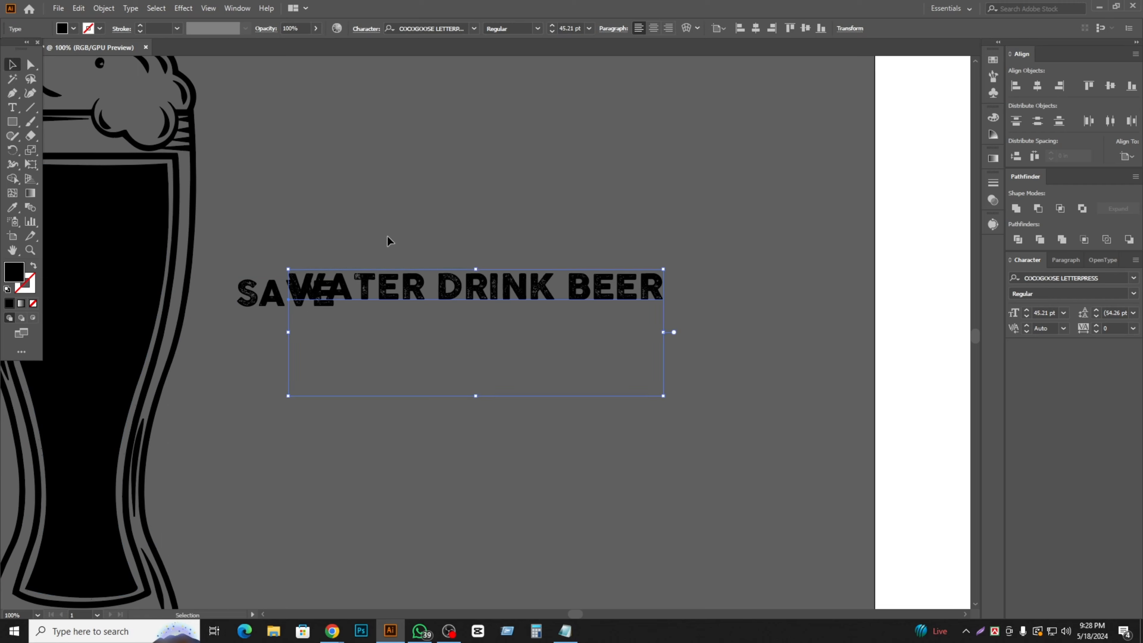
pyautogui.moveTo(417, 301); pyautogui.dragTo(368, 353)
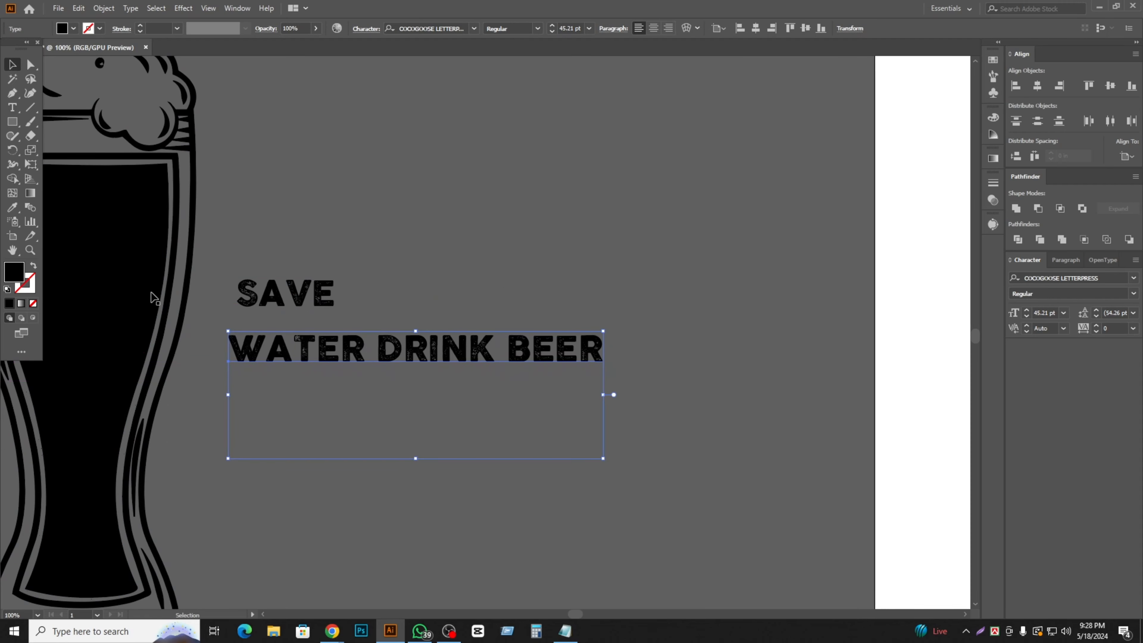
# - Cut "DRINK BEER" out of the "WATER" line and paste it as a separate text object
pyautogui.press('t')
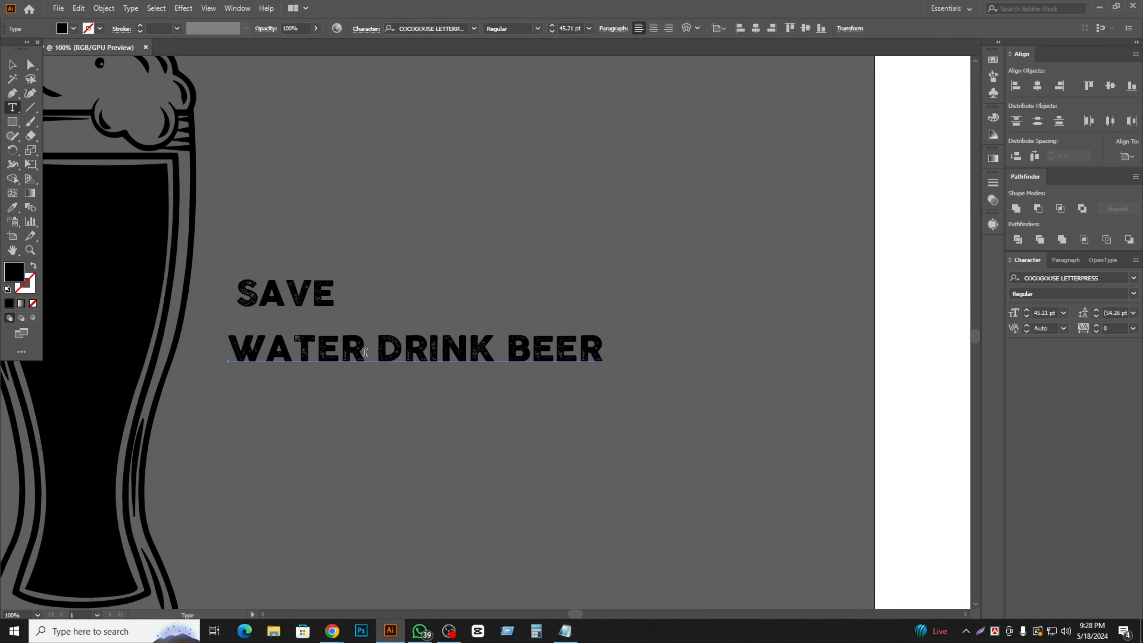
pyautogui.moveTo(373, 353); pyautogui.dragTo(640, 393)
pyautogui.hotkey('ctrl', 'c')
pyautogui.press('BackSpace')
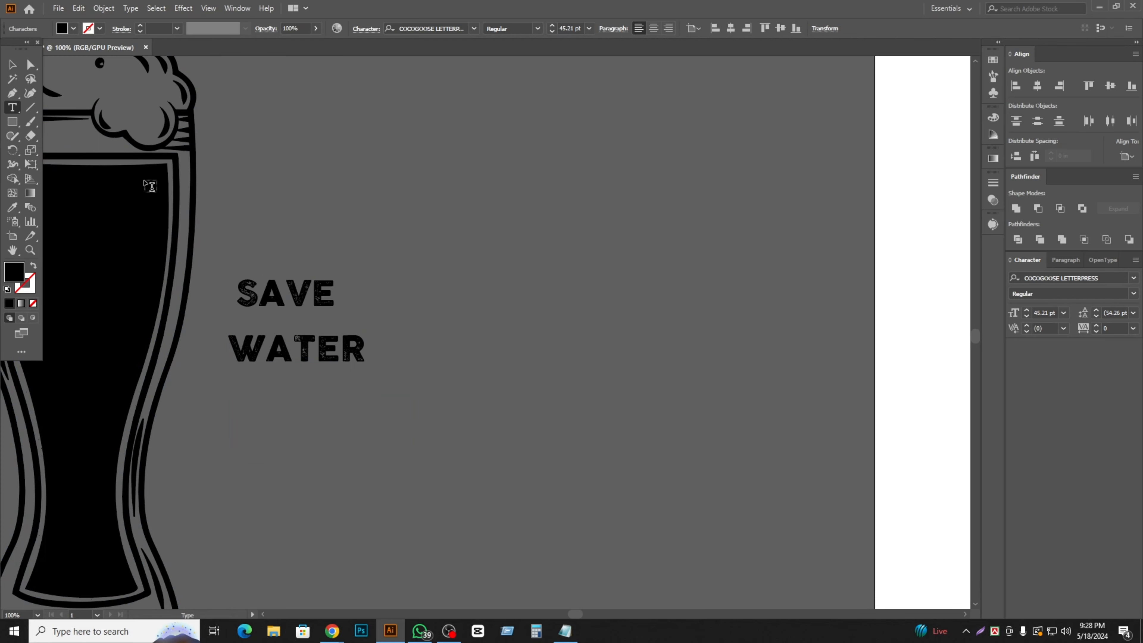
pyautogui.click(594, 414)
pyautogui.hotkey('ctrl', 'v')
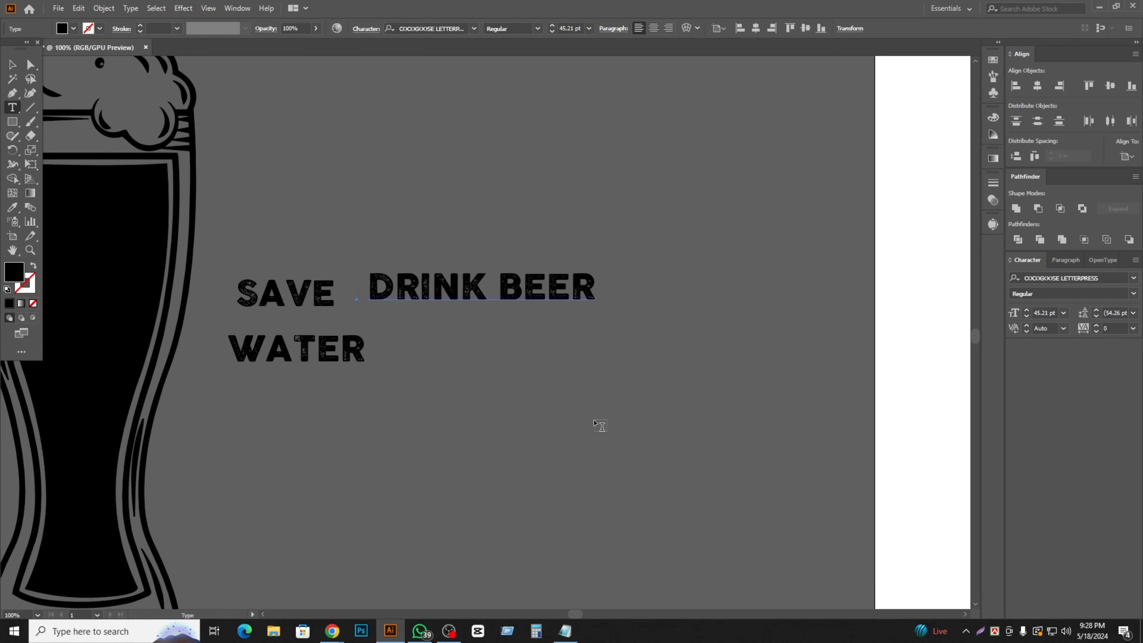
# - Separate "BEER" from "DRINK" into its own text object and place it in the empty area below
pyautogui.moveTo(437, 292); pyautogui.dragTo(498, 425)
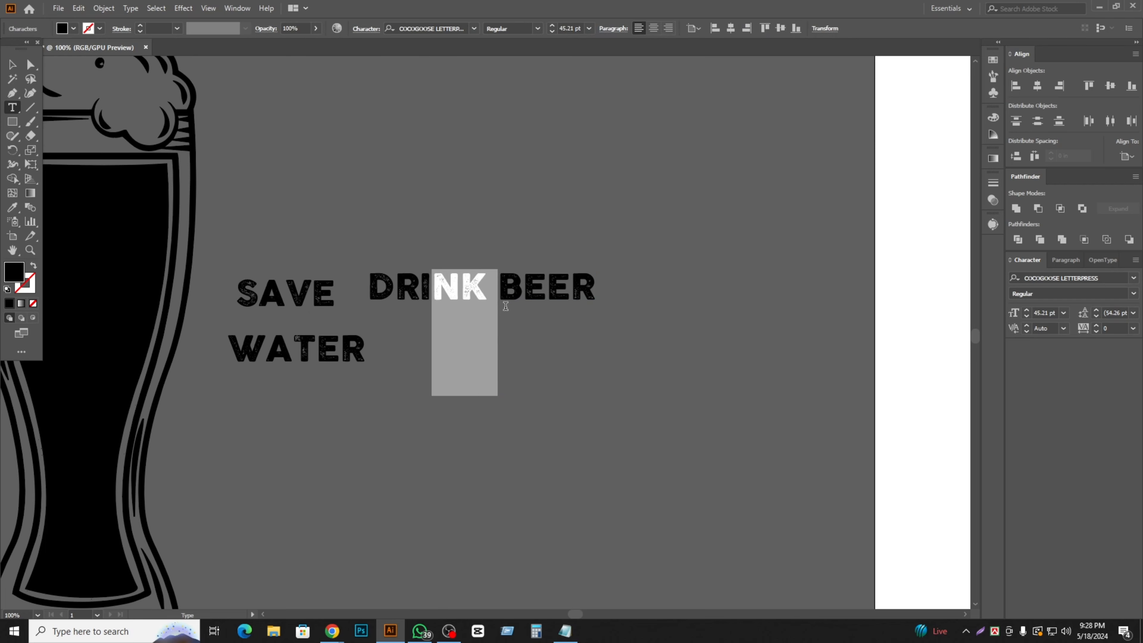
pyautogui.click(504, 281)
pyautogui.moveTo(504, 281); pyautogui.dragTo(591, 285)
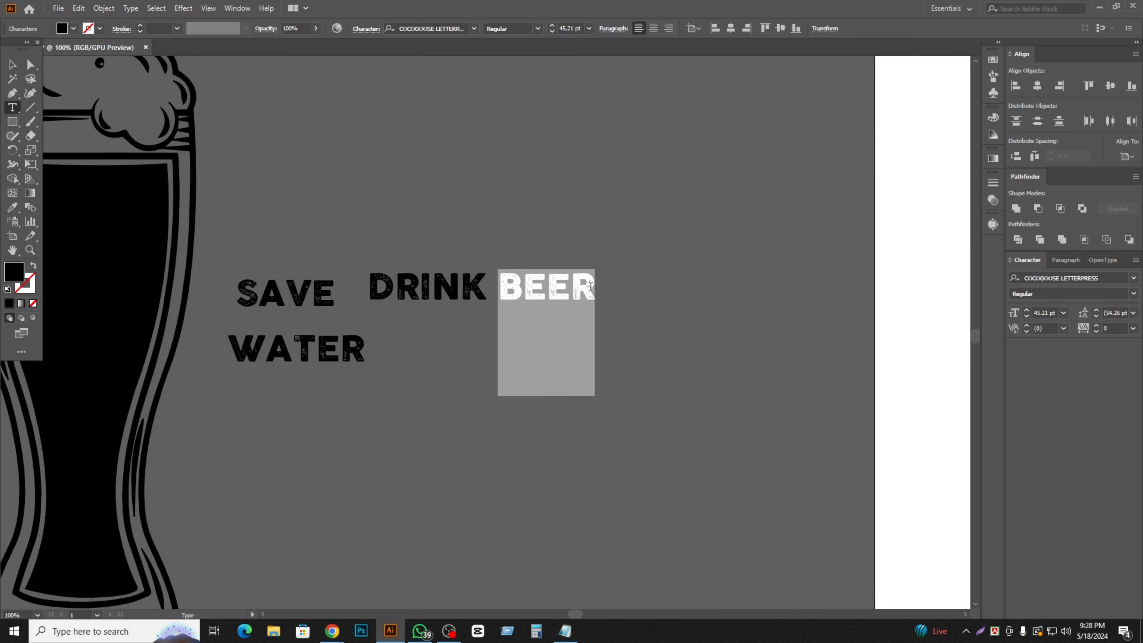
pyautogui.click(541, 297)
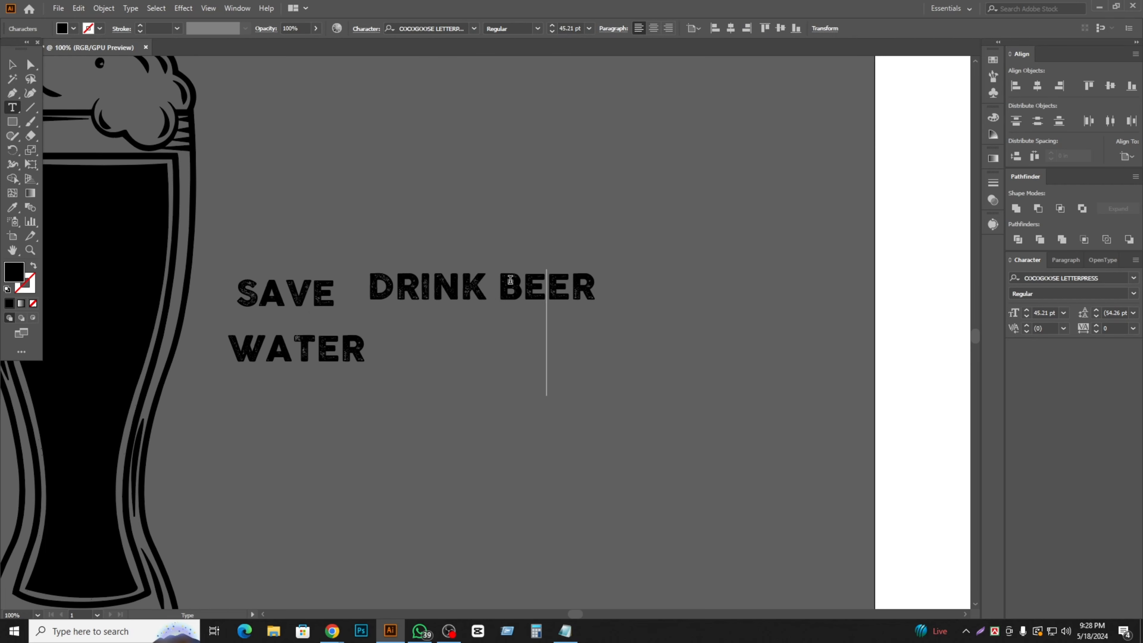
pyautogui.doubleClick(588, 286)
pyautogui.press('BackSpace')
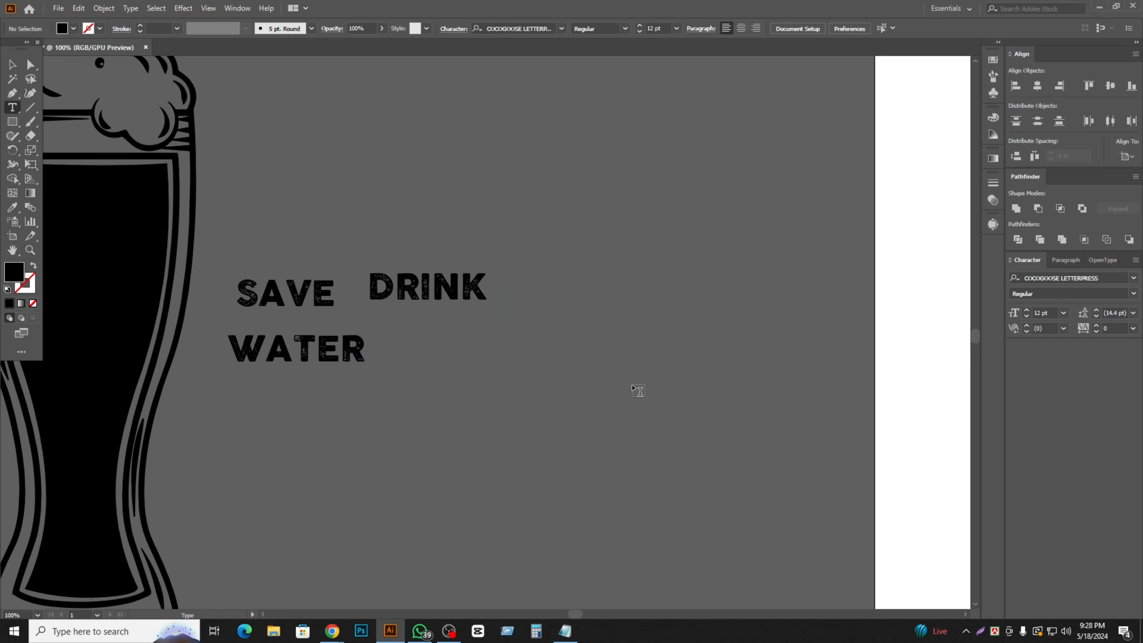
pyautogui.hotkey('ctrl', 'z')
pyautogui.click(12, 64)
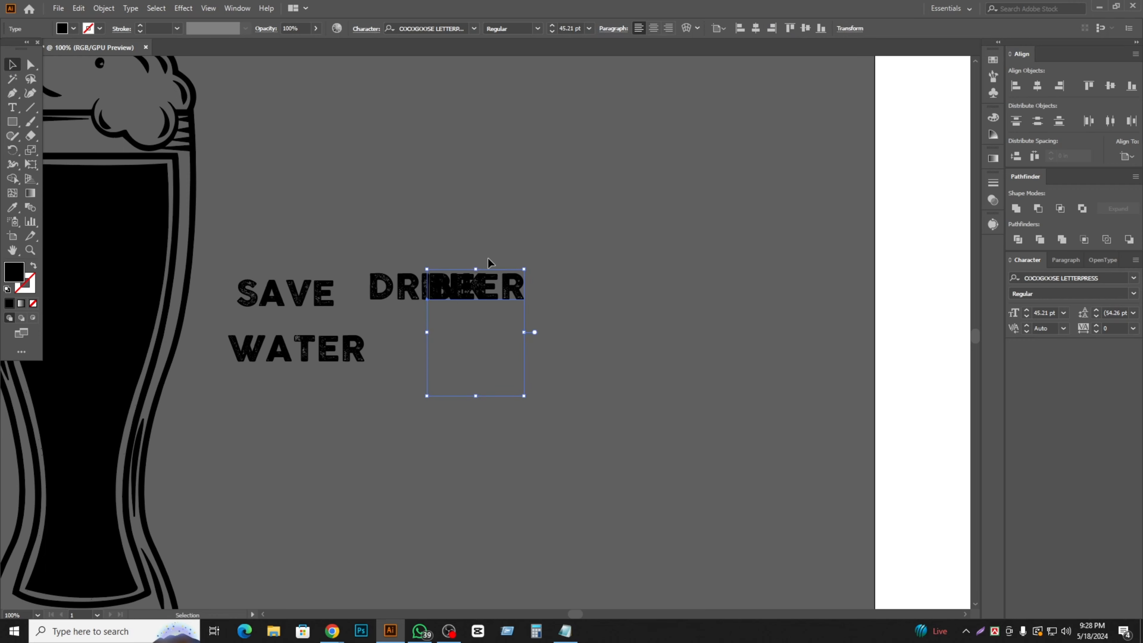
pyautogui.moveTo(510, 287); pyautogui.dragTo(515, 413)
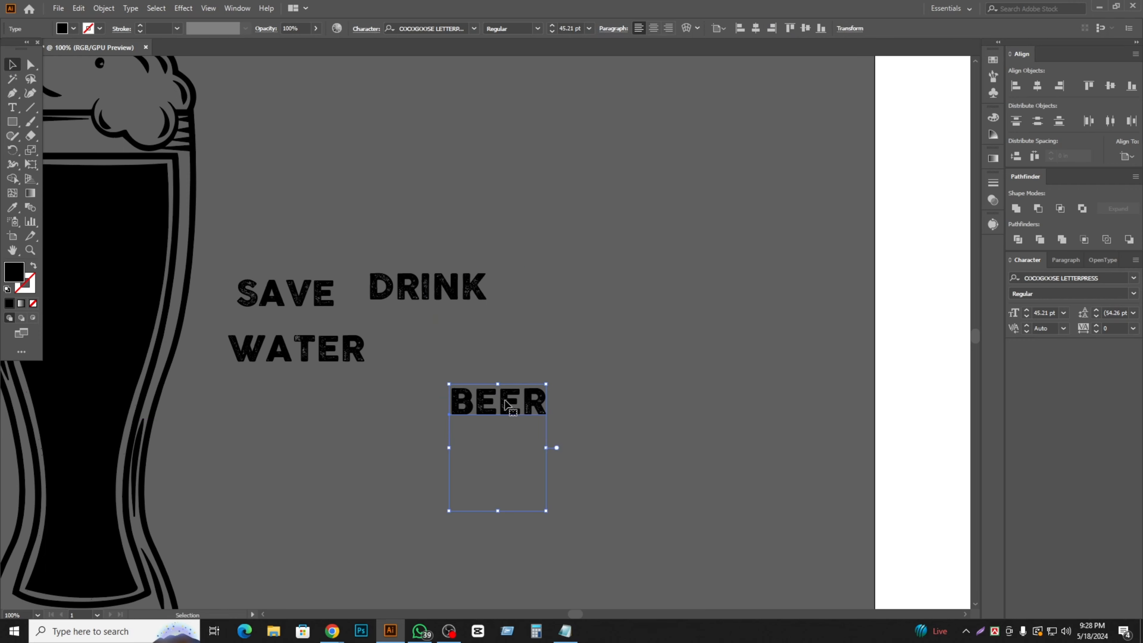
# - Split "BEER" into two text objects, "BE" and "ER", with "ER" placed directly beneath "BE"
pyautogui.doubleClick(501, 406)
pyautogui.hotkey('ctrl', 'a')
pyautogui.click(511, 408)
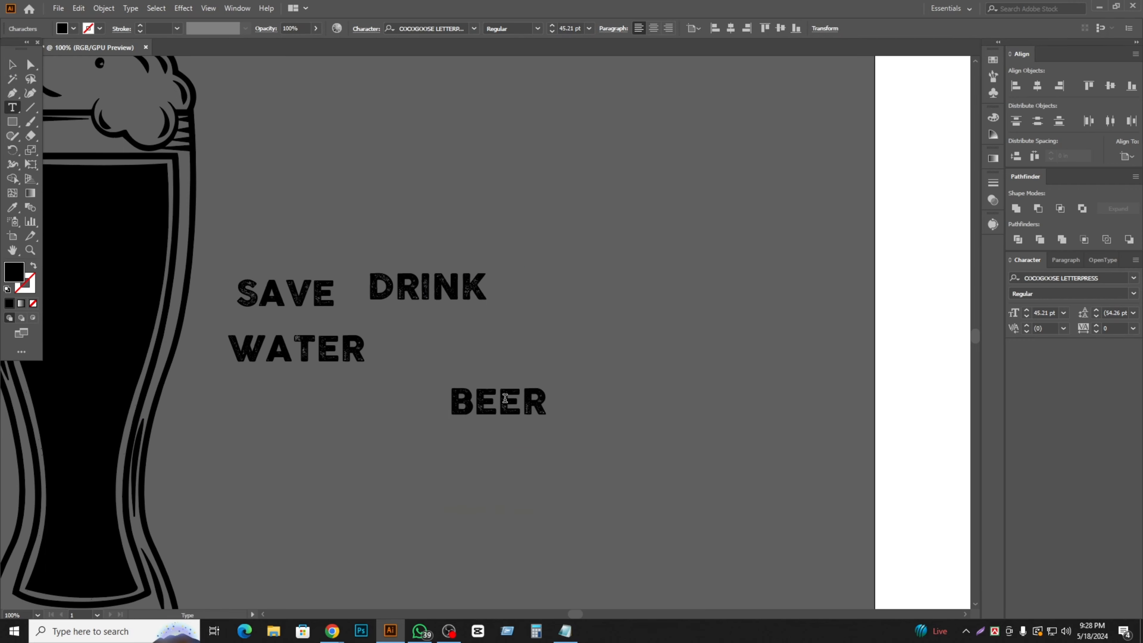
pyautogui.moveTo(502, 396); pyautogui.dragTo(558, 405)
pyautogui.hotkey('ctrl', 'c')
pyautogui.press('BackSpace')
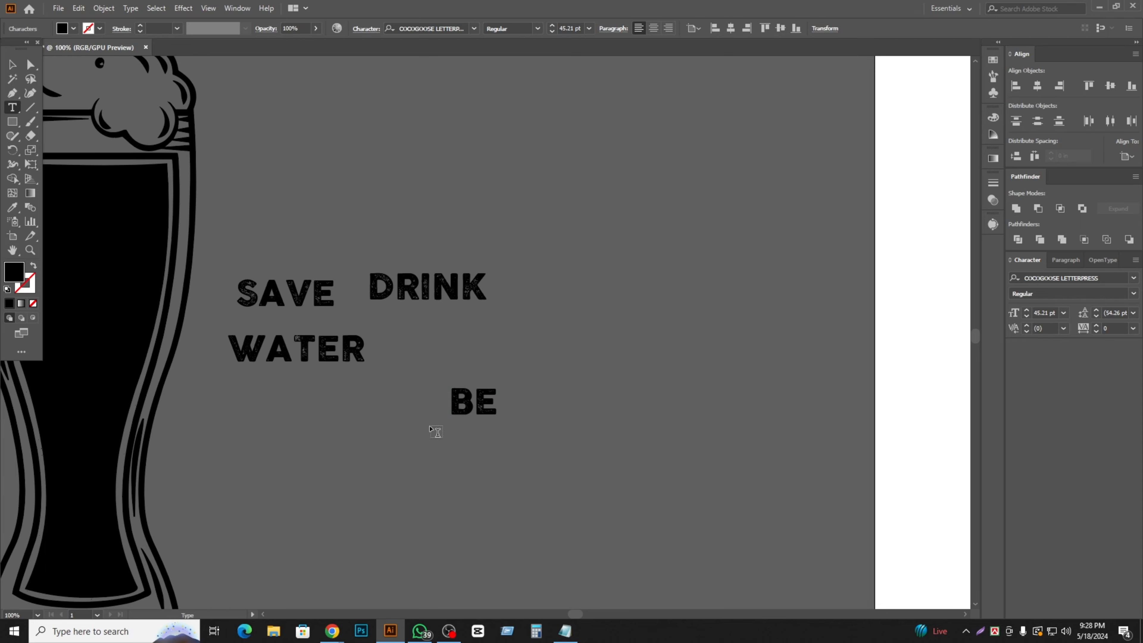
pyautogui.keyDown('ctrl'); pyautogui.click(667, 386); pyautogui.keyUp('ctrl')
pyautogui.hotkey('ctrl', 'v')
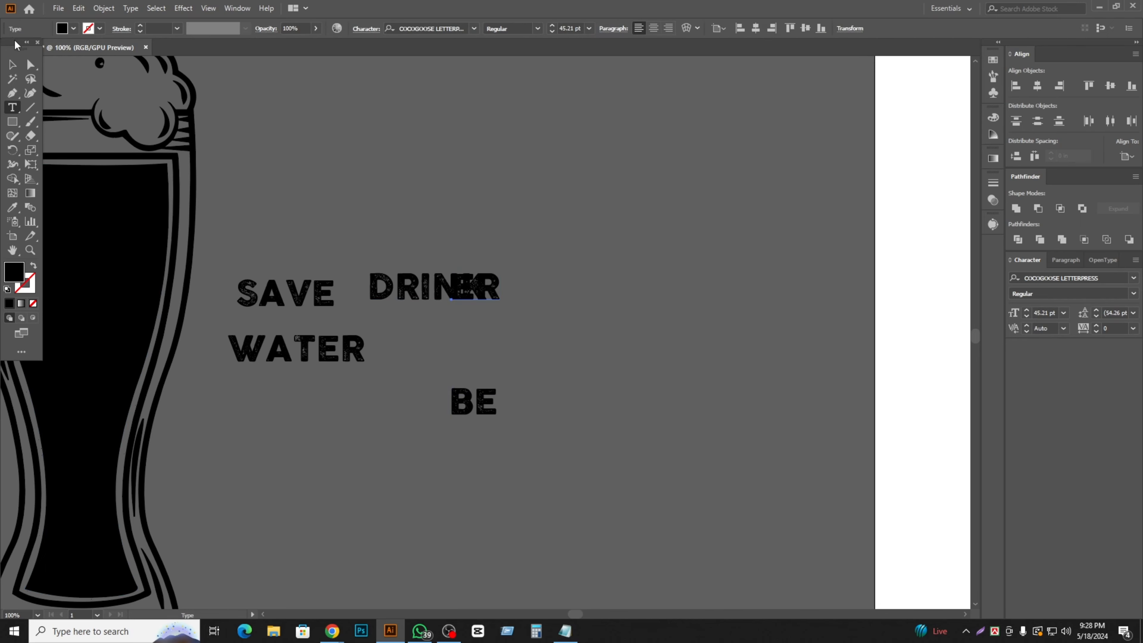
pyautogui.click(12, 64)
pyautogui.moveTo(485, 294); pyautogui.dragTo(483, 470)
pyautogui.click(588, 469)
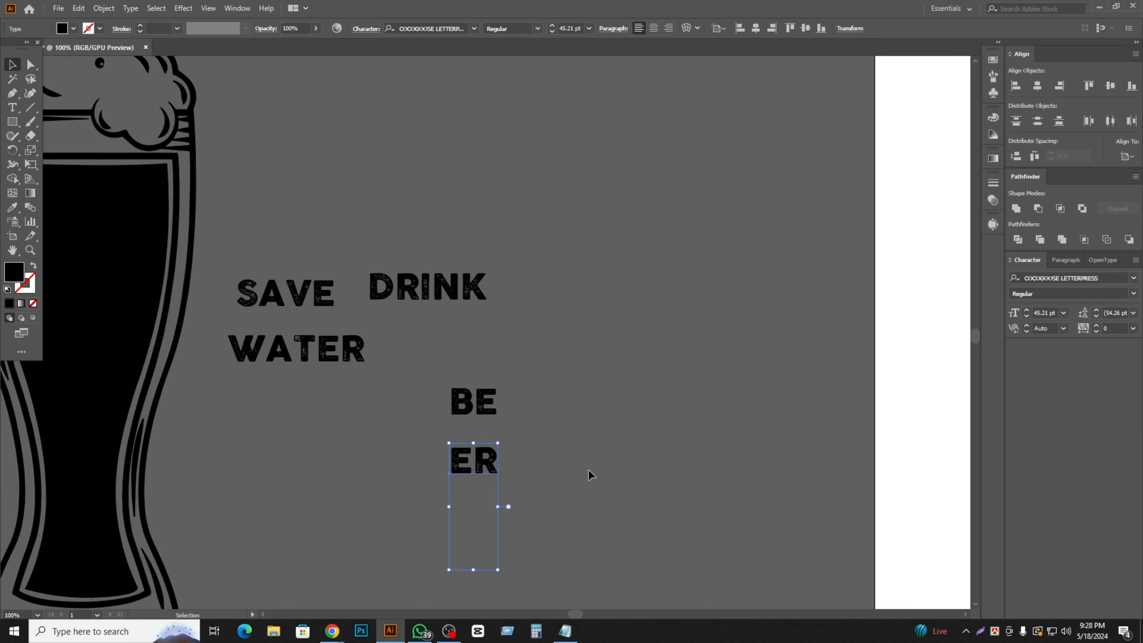
# - Stack "DRINK" under "WATER" and move the "BE" and "ER" pair below it
pyautogui.moveTo(423, 287); pyautogui.dragTo(311, 402)
pyautogui.click(492, 407)
pyautogui.moveTo(492, 407); pyautogui.dragTo(318, 455)
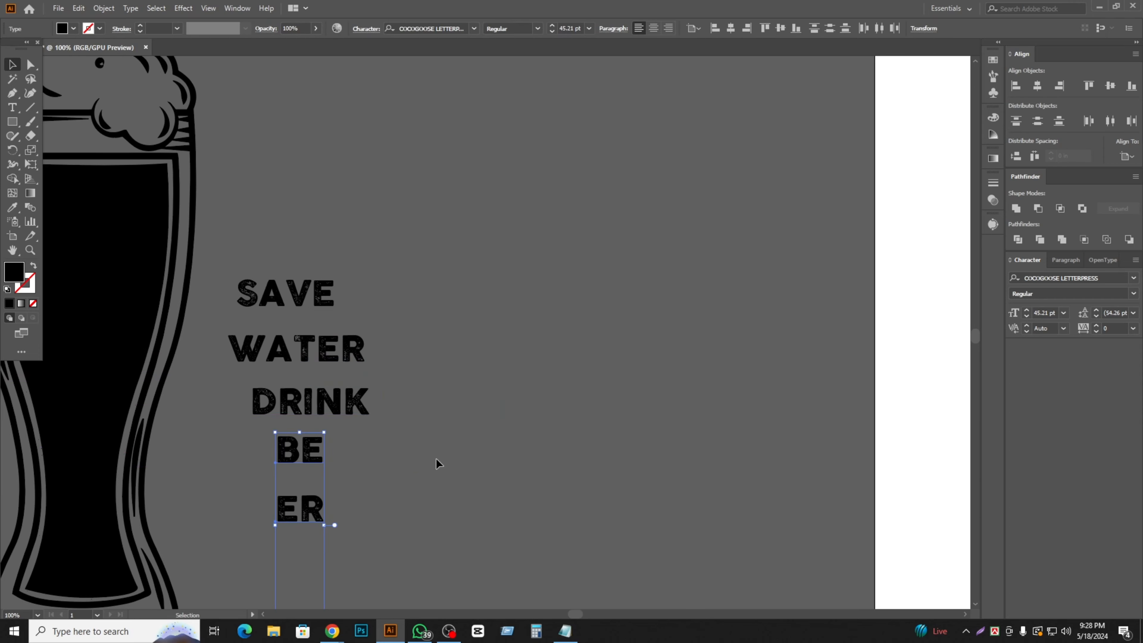
pyautogui.click(423, 524)
# - Convert all five stacked text objects to outlines and deselect them
pyautogui.click(266, 284)
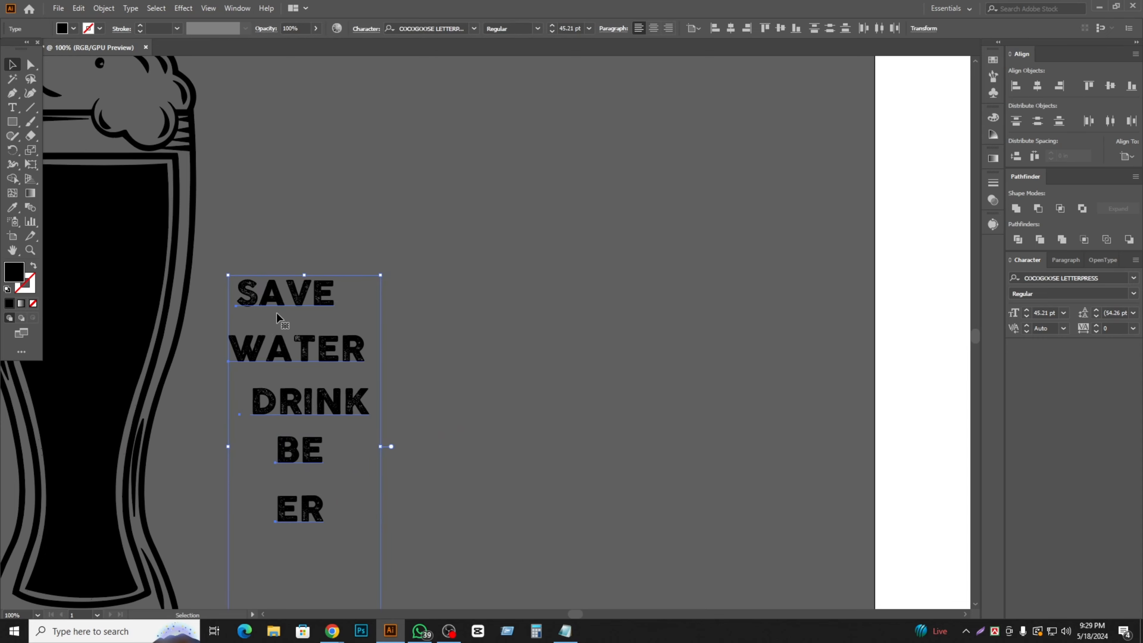
pyautogui.rightClick(288, 300)
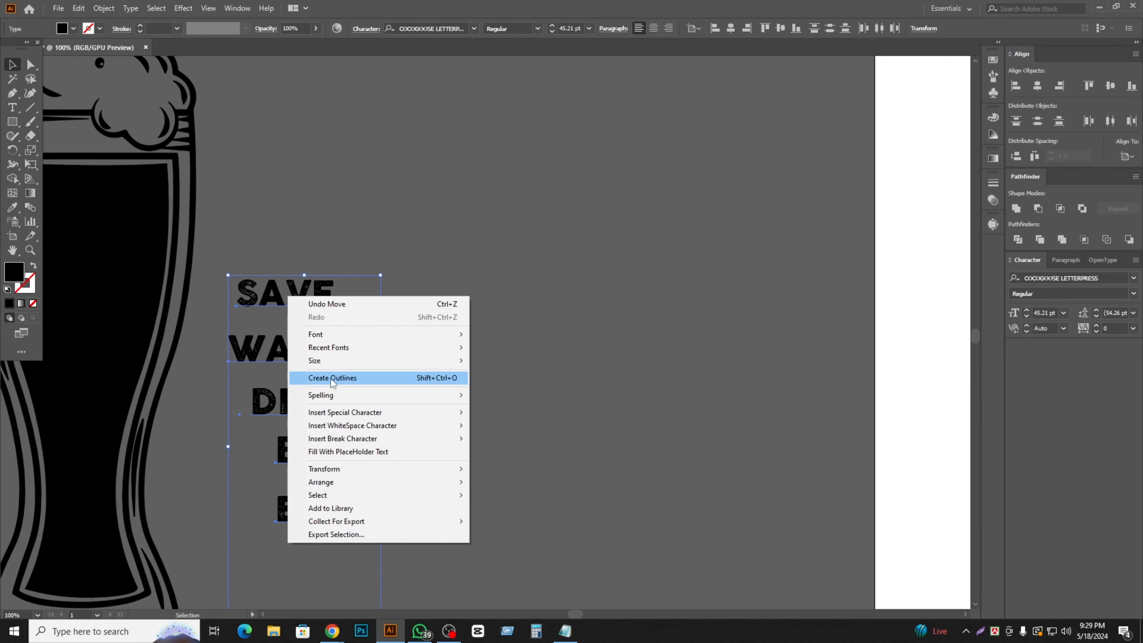
pyautogui.click(566, 355)
pyautogui.scroll(1, 332, 378)
pyautogui.moveTo(293, 317); pyautogui.dragTo(556, 281)
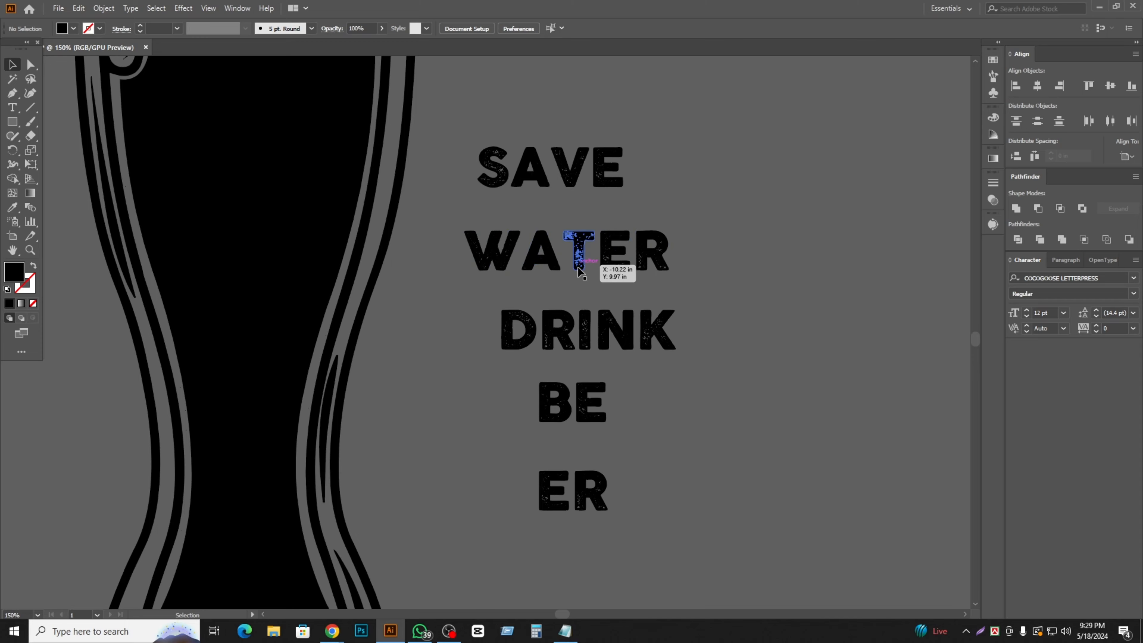
pyautogui.moveTo(468, 304); pyautogui.dragTo(581, 352)
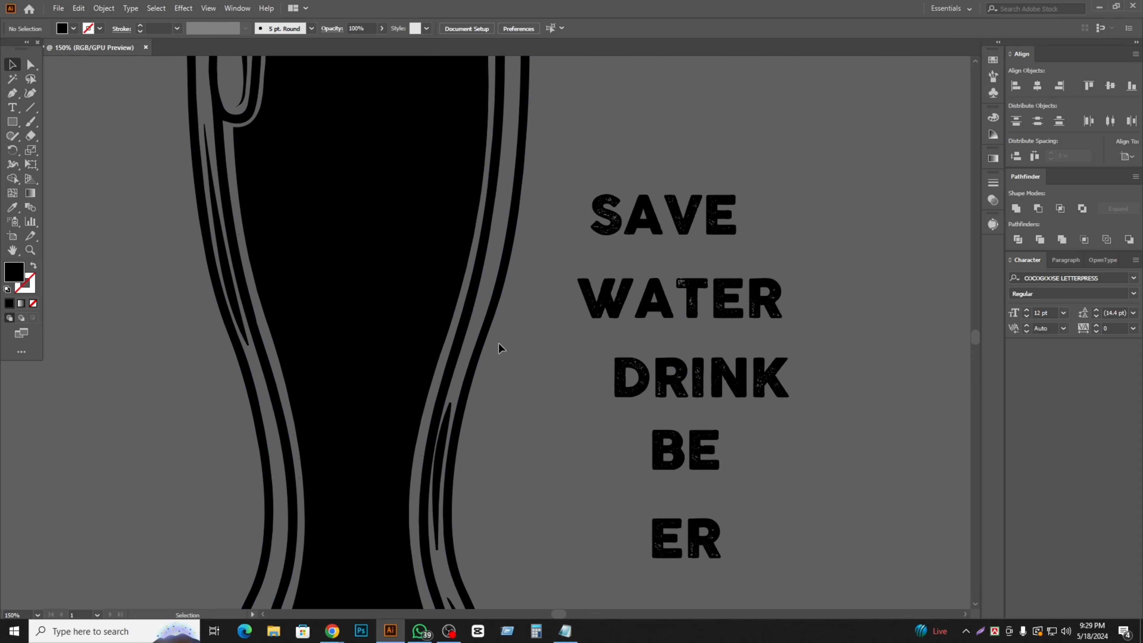
pyautogui.scroll(-2, 631, 304)
pyautogui.scroll(1, 626, 308)
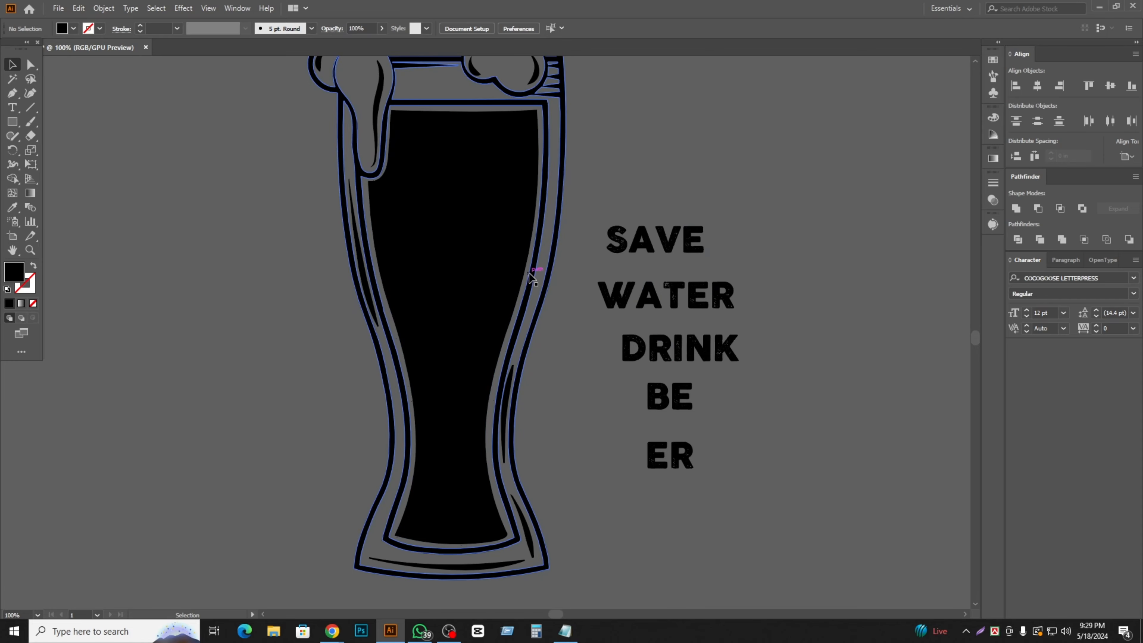
pyautogui.scroll(3, 495, 271)
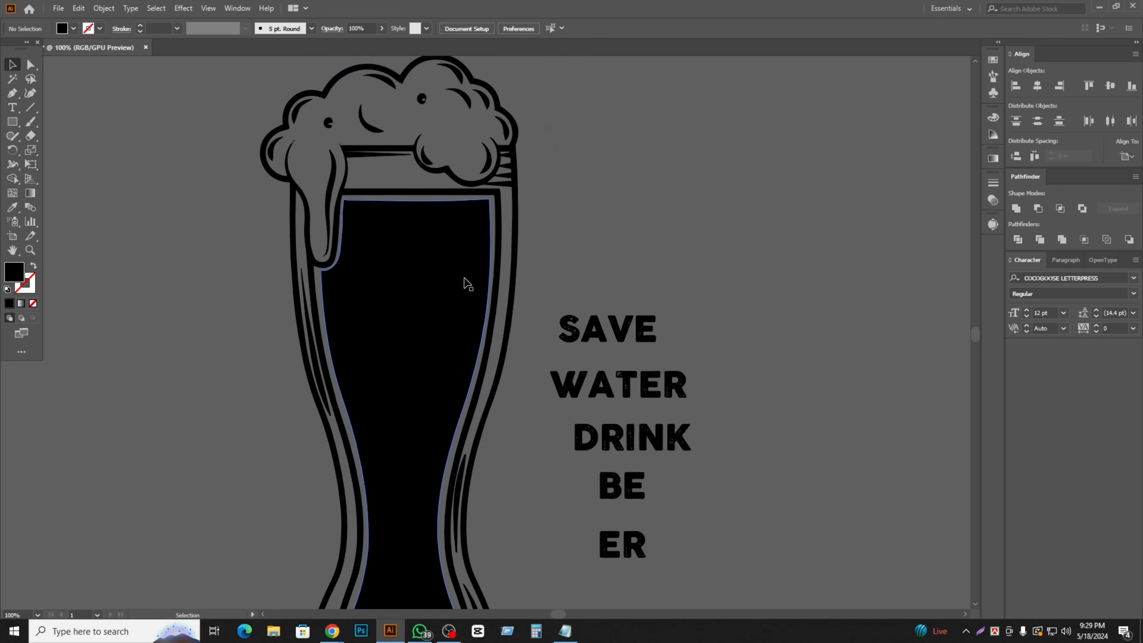
# - Enlarge the Eraser and cut the black beer fill with a wavy stroke across its upper part, just below the foam drip
pyautogui.keyDown('alt'); pyautogui.scroll(1, 432, 257); pyautogui.keyUp('alt')
pyautogui.click(397, 264)
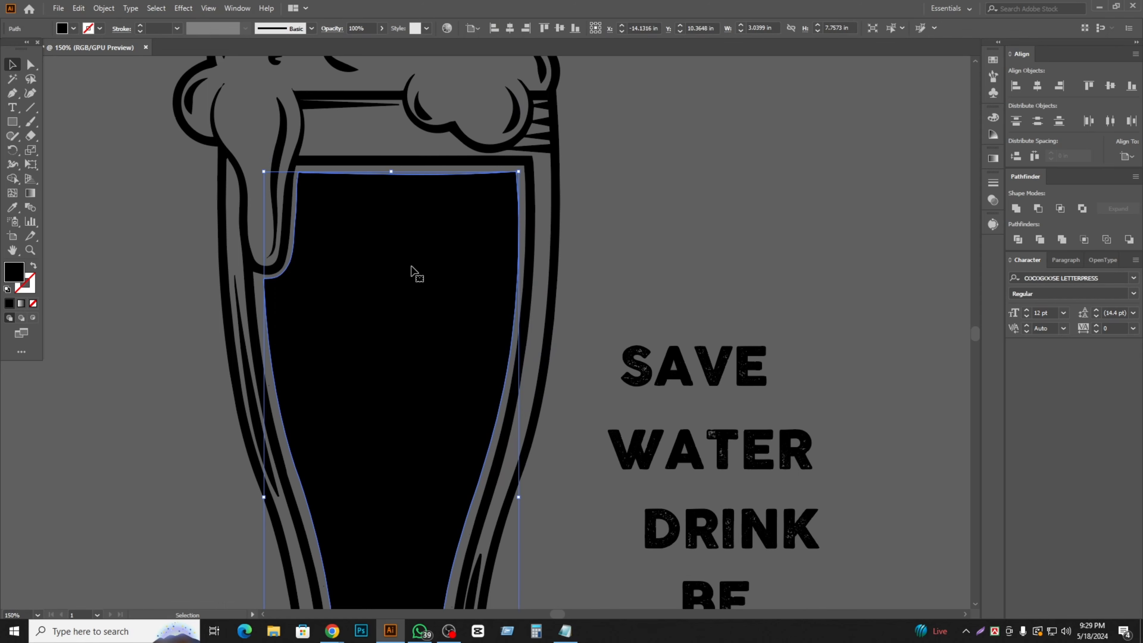
pyautogui.scroll(-2, 382, 272)
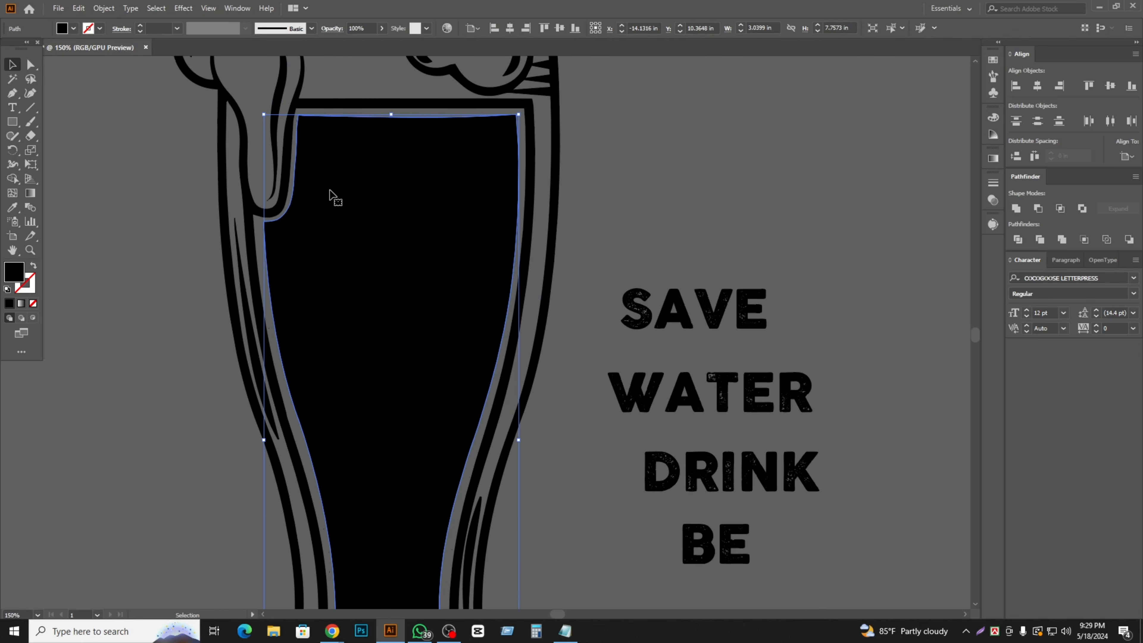
pyautogui.click(30, 135)
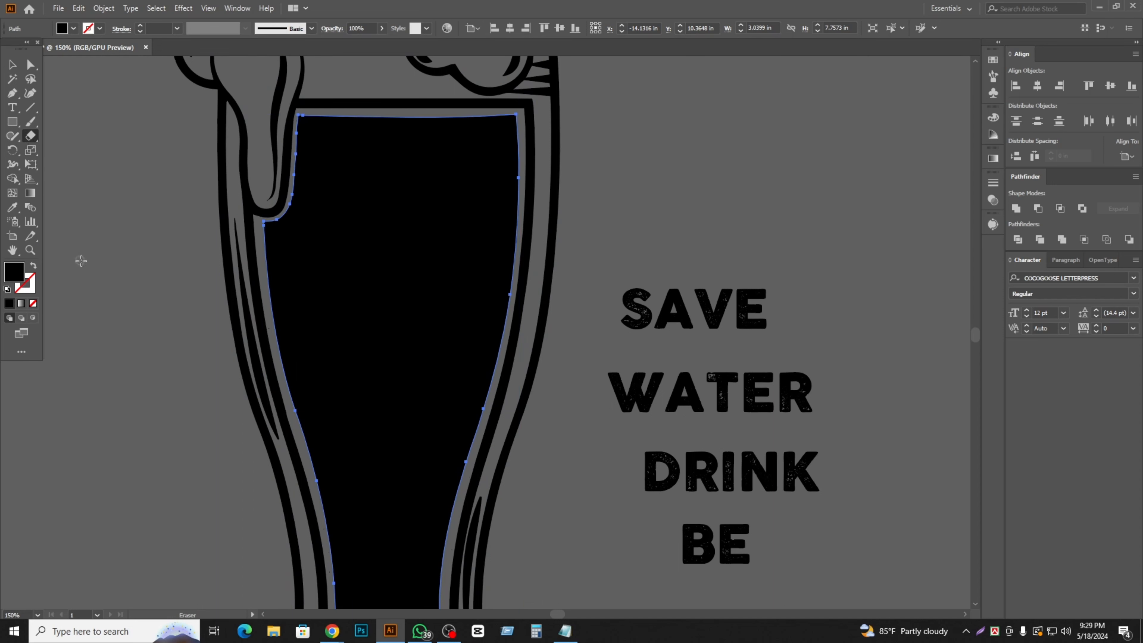
pyautogui.press(']')
pyautogui.press(']')
pyautogui.press(']')
pyautogui.press(']')
pyautogui.moveTo(224, 238); pyautogui.dragTo(625, 215)
pyautogui.scroll(-7, 347, 333)
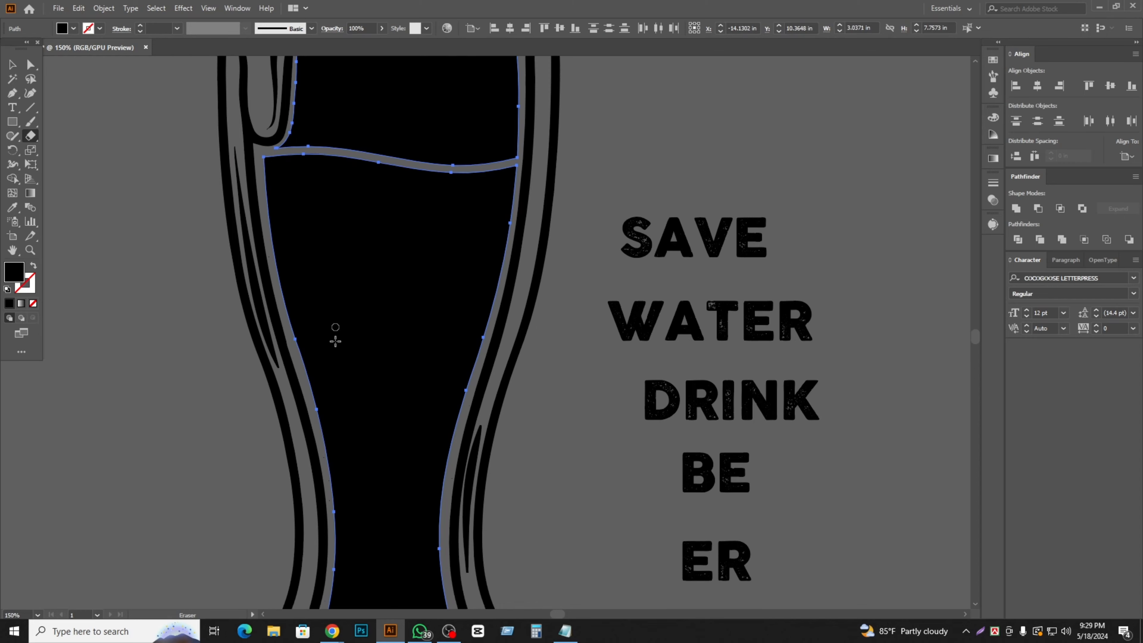
pyautogui.scroll(-1, 350, 336)
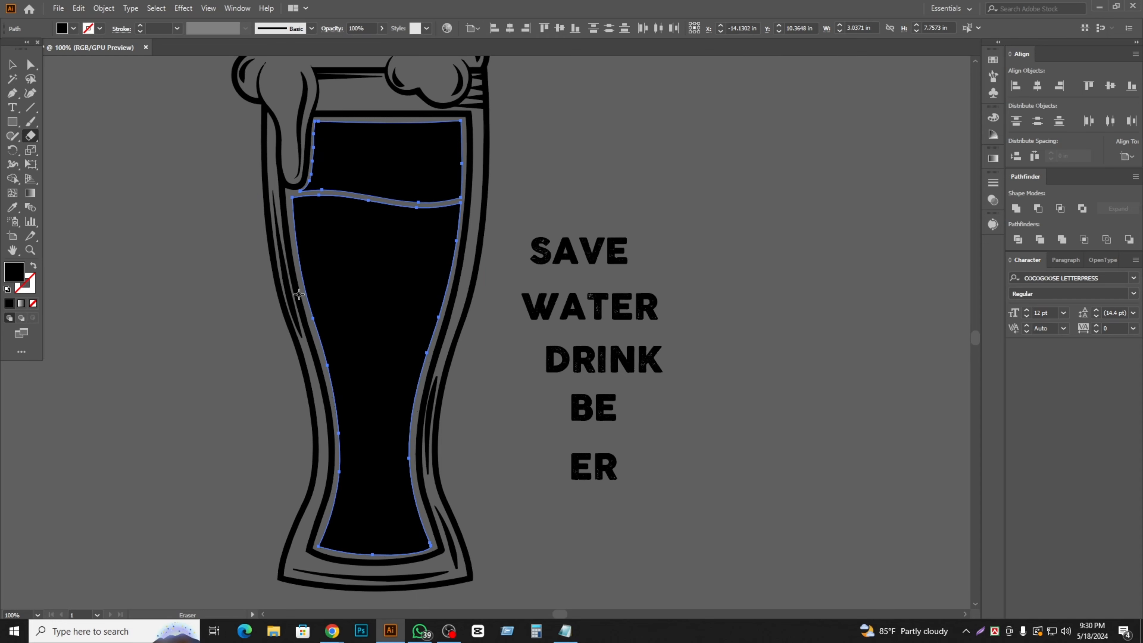
pyautogui.scroll(1, 301, 293)
pyautogui.scroll(-1, 301, 294)
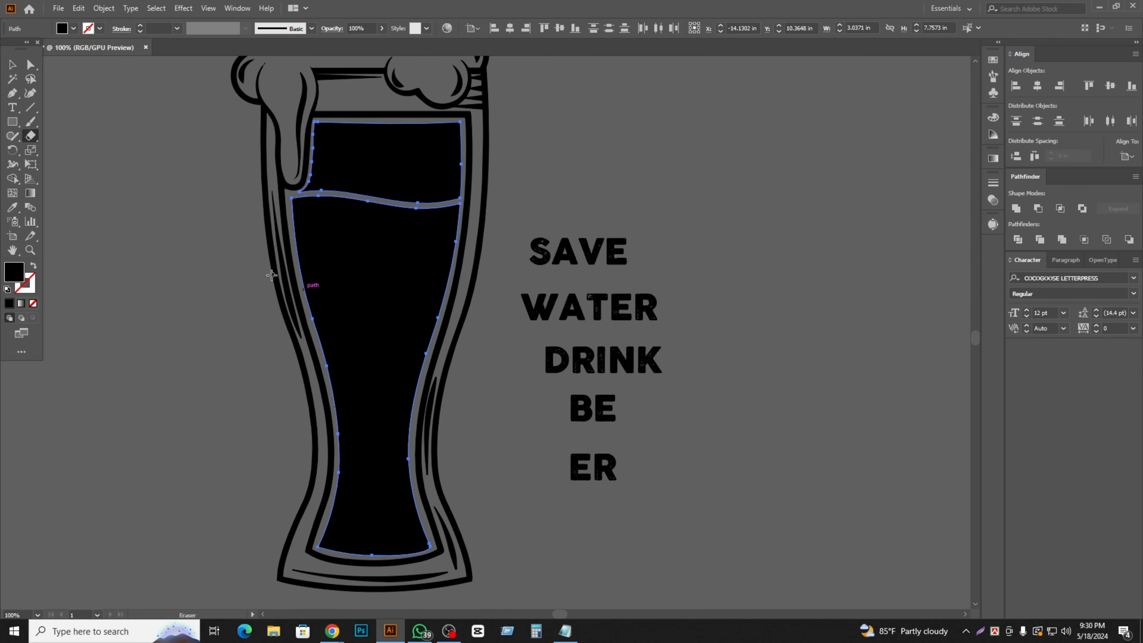
pyautogui.moveTo(272, 275)
pyautogui.mouseDown()
pyautogui.moveTo(444, 278)
pyautogui.moveTo(485, 273)
pyautogui.mouseUp()
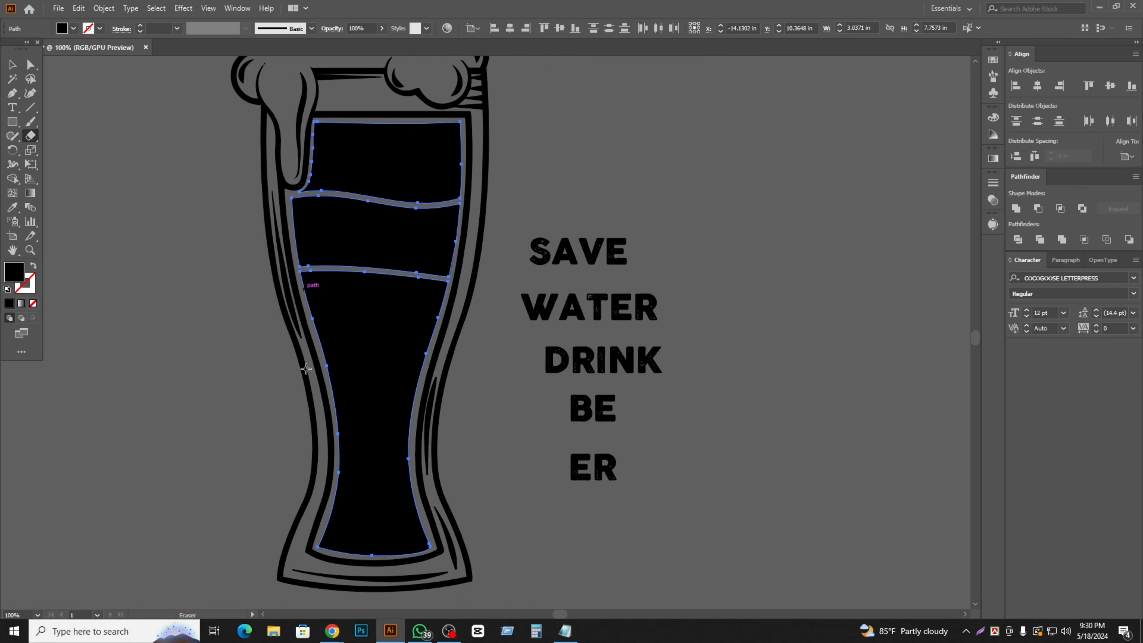
pyautogui.moveTo(295, 380); pyautogui.dragTo(422, 340)
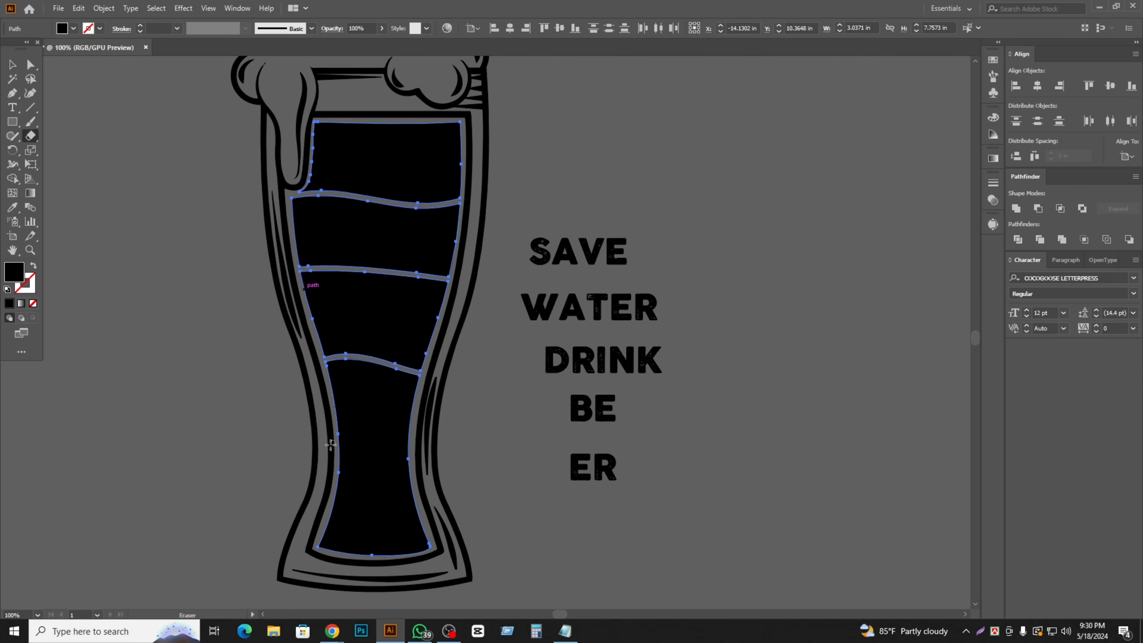
pyautogui.moveTo(300, 465); pyautogui.dragTo(538, 491)
pyautogui.hotkey('ctrl', 'z')
pyautogui.hotkey('ctrl', 'z')
pyautogui.hotkey('ctrl', 'z')
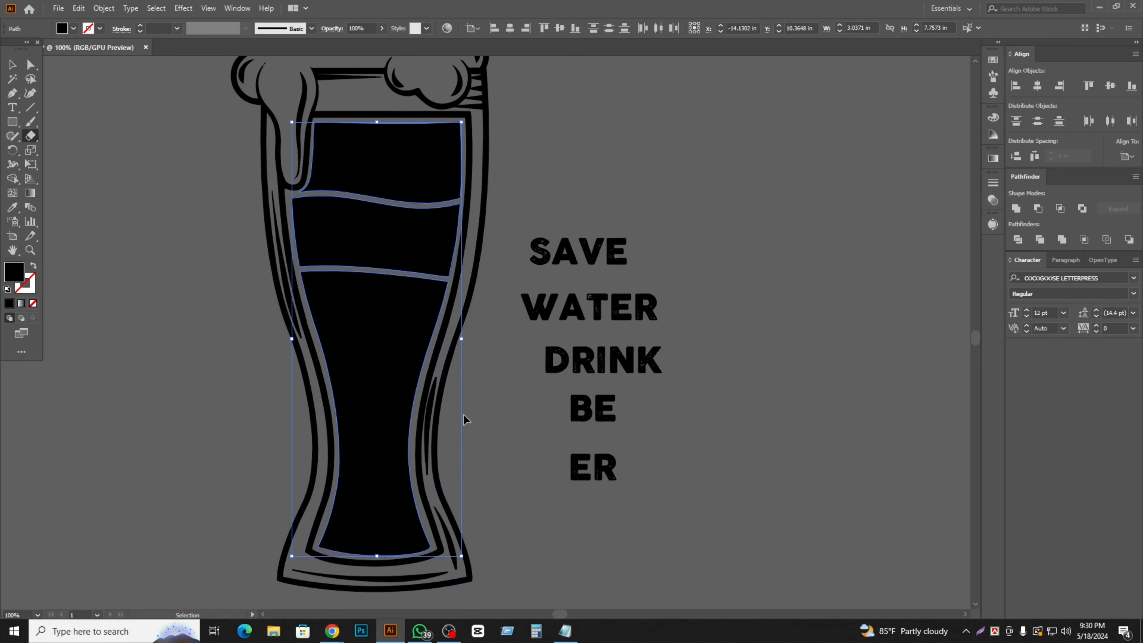
# - Erase three more wavy cuts across the lower beer fill, dividing it into five stacked sections, and deselect it
pyautogui.moveTo(258, 303); pyautogui.dragTo(620, 297)
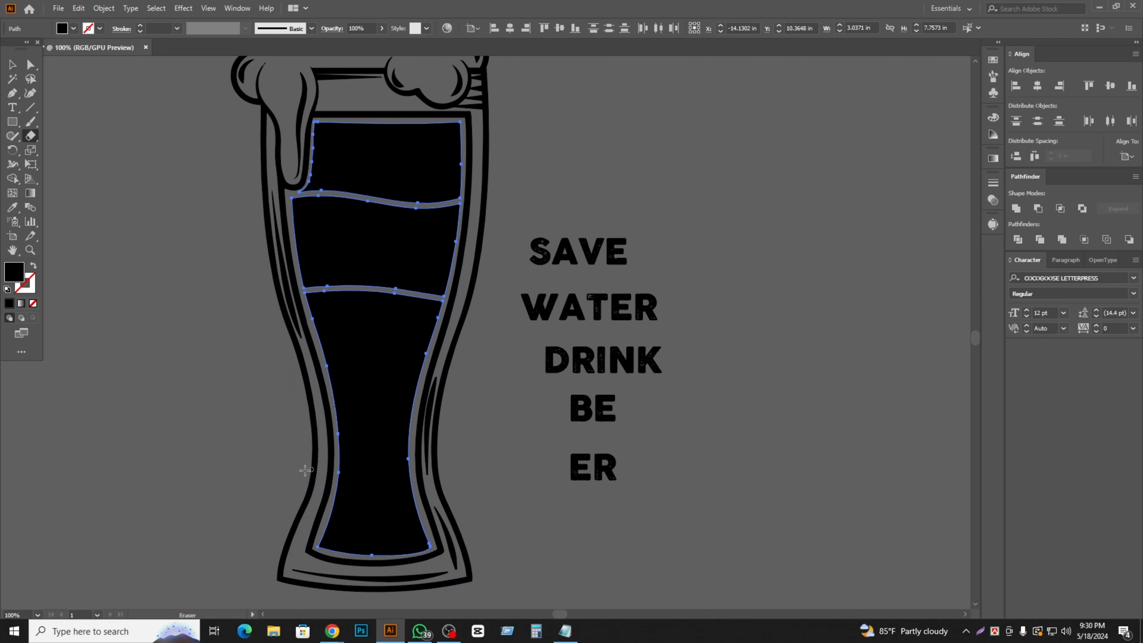
pyautogui.moveTo(303, 392); pyautogui.dragTo(551, 397)
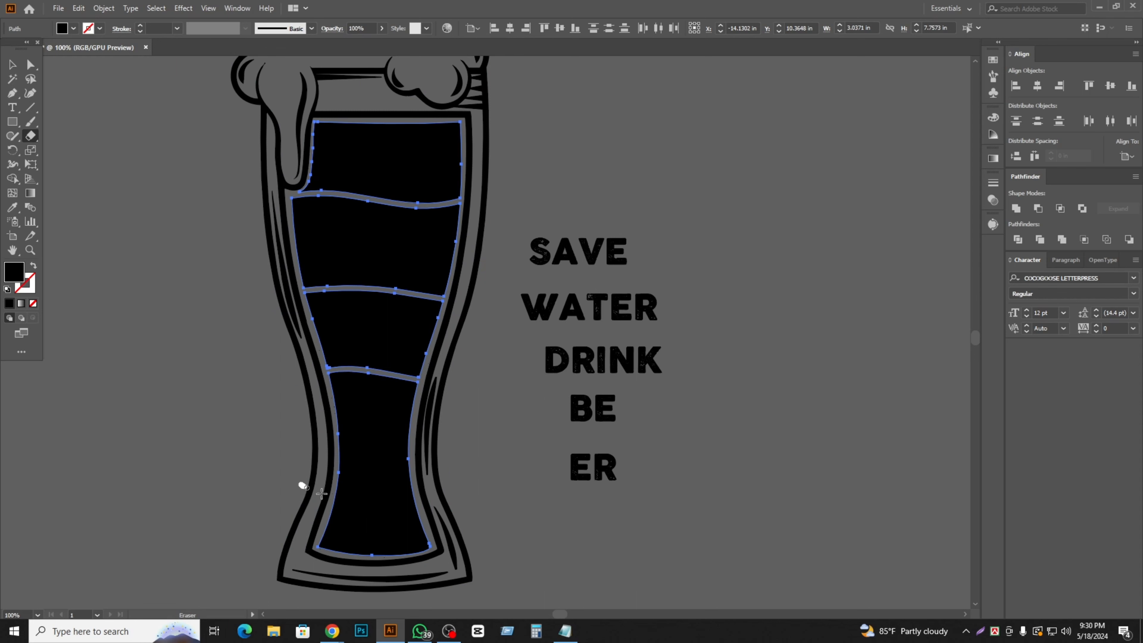
pyautogui.moveTo(299, 481)
pyautogui.mouseDown()
pyautogui.moveTo(454, 486)
pyautogui.moveTo(513, 468)
pyautogui.mouseUp()
pyautogui.click(12, 65)
pyautogui.click(126, 189)
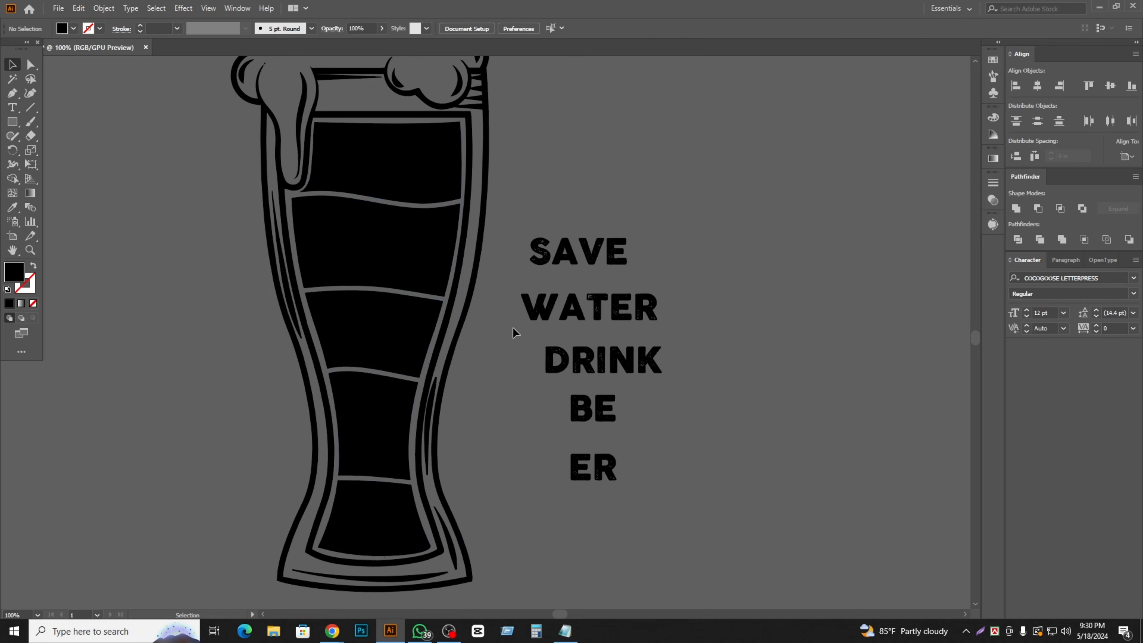
# - Send all the outlined words beside the glass to the back of the stacking order and deselect them
pyautogui.scroll(1, 536, 331)
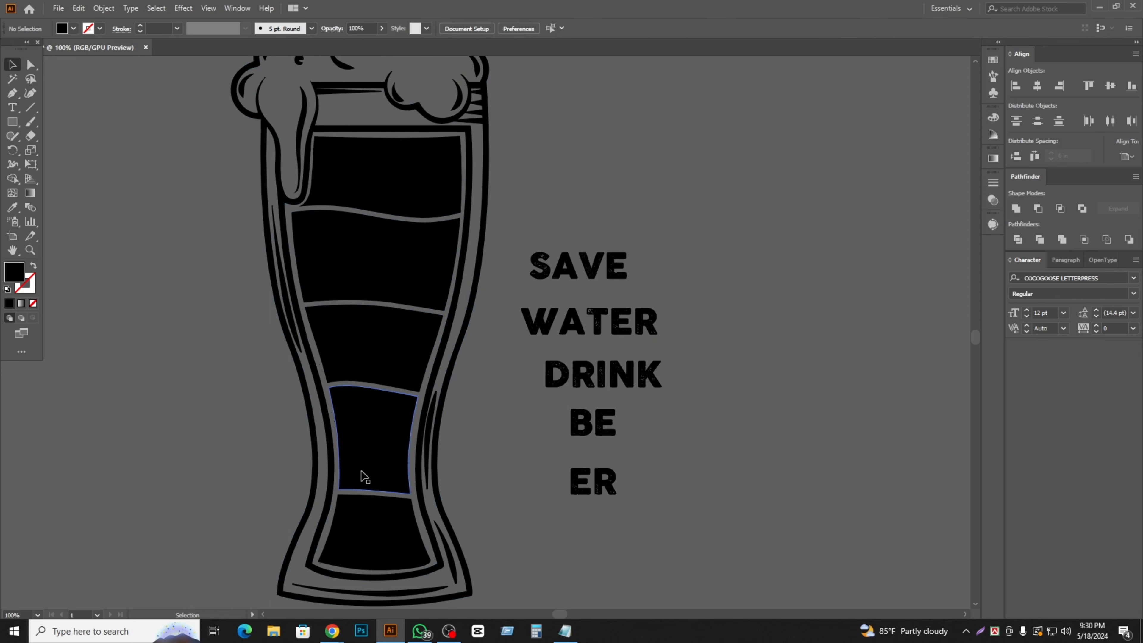
pyautogui.scroll(-1, 367, 472)
pyautogui.scroll(-1, 386, 486)
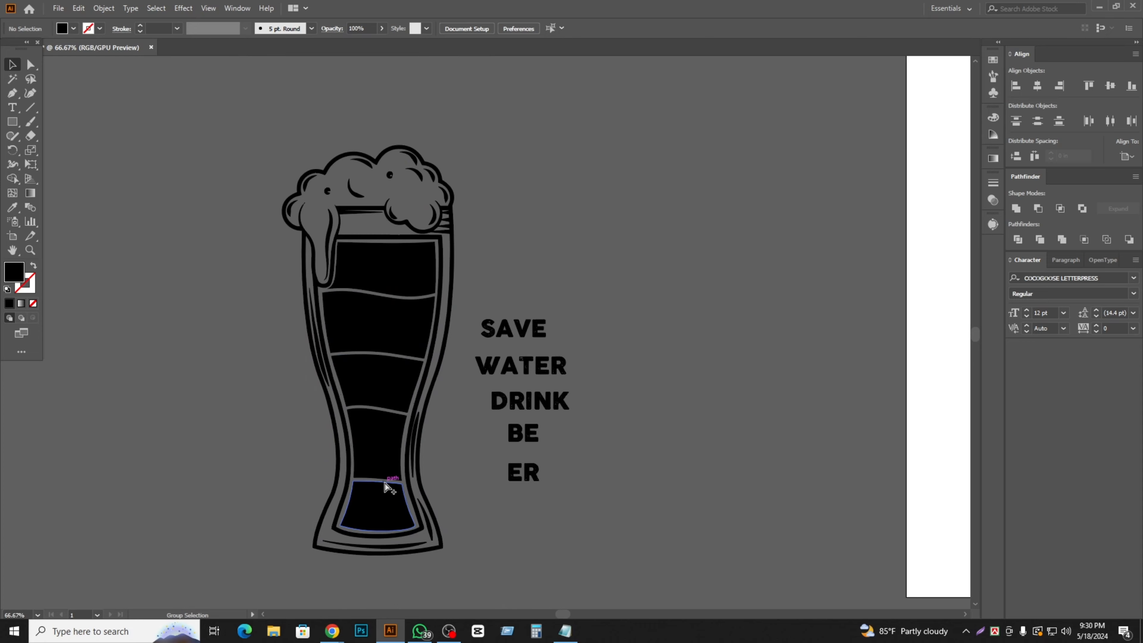
pyautogui.scroll(1, 386, 486)
pyautogui.scroll(3, 388, 454)
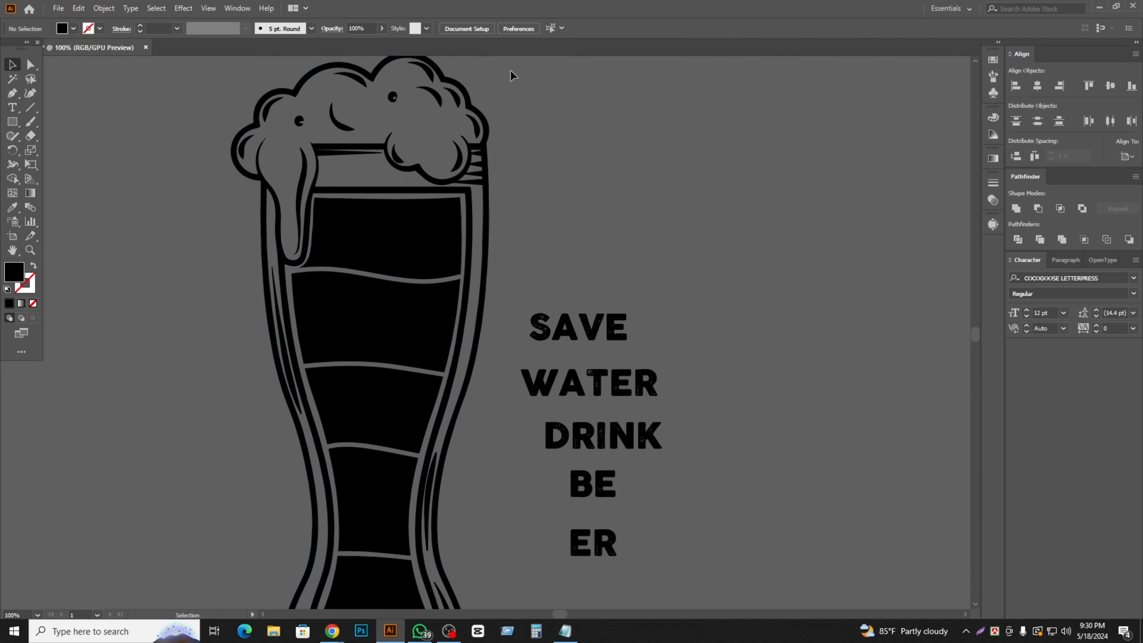
pyautogui.scroll(-2, 580, 232)
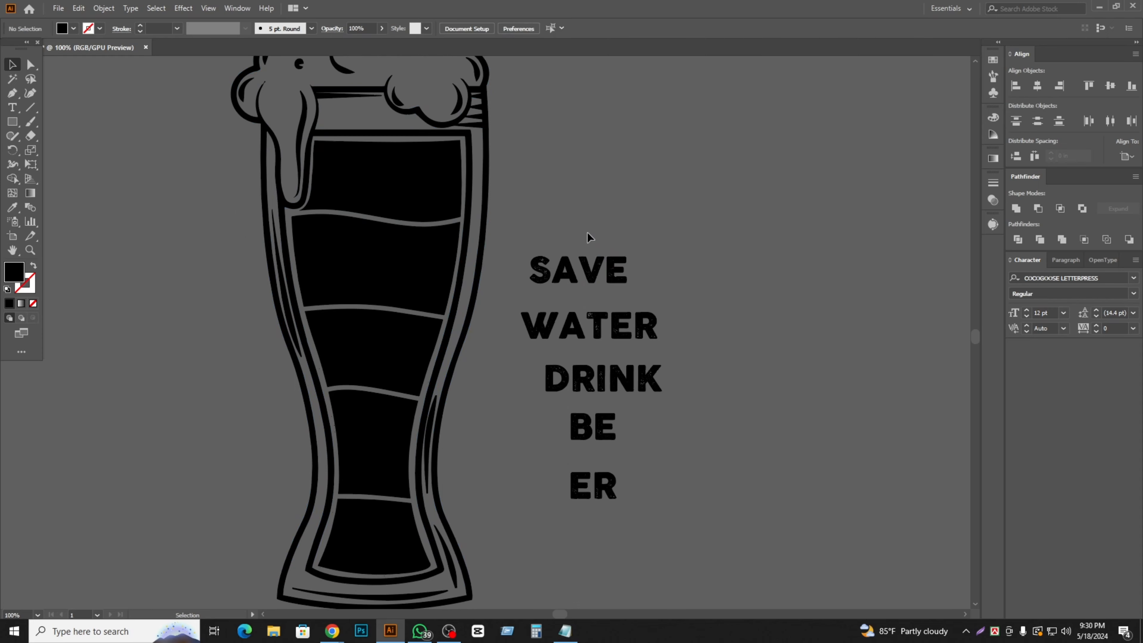
pyautogui.moveTo(683, 519); pyautogui.dragTo(695, 540)
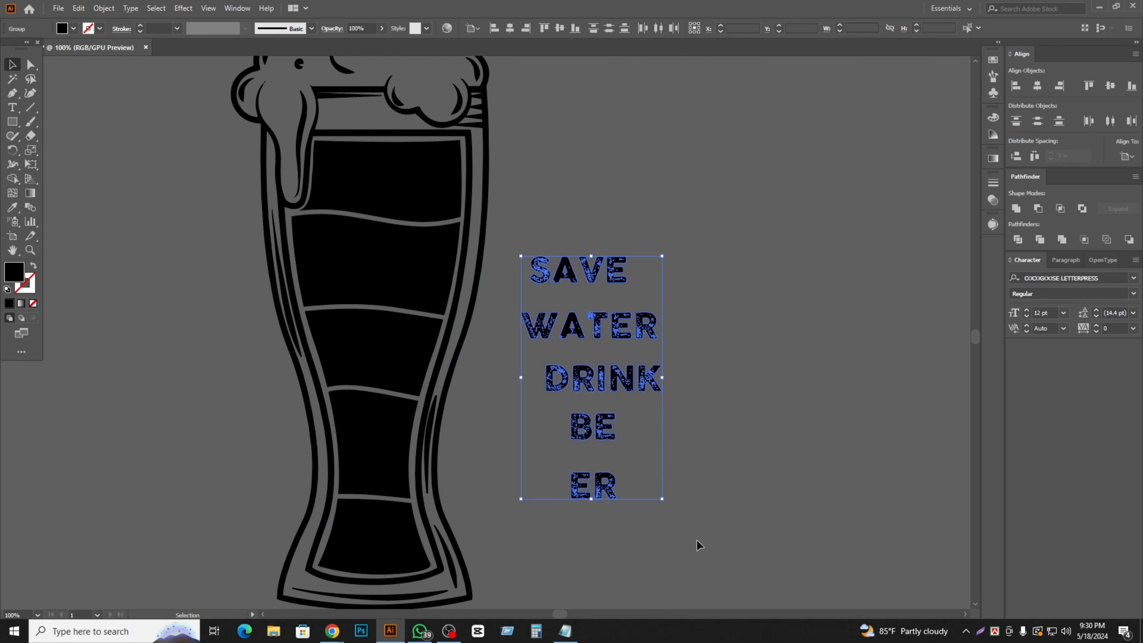
pyautogui.rightClick(596, 324)
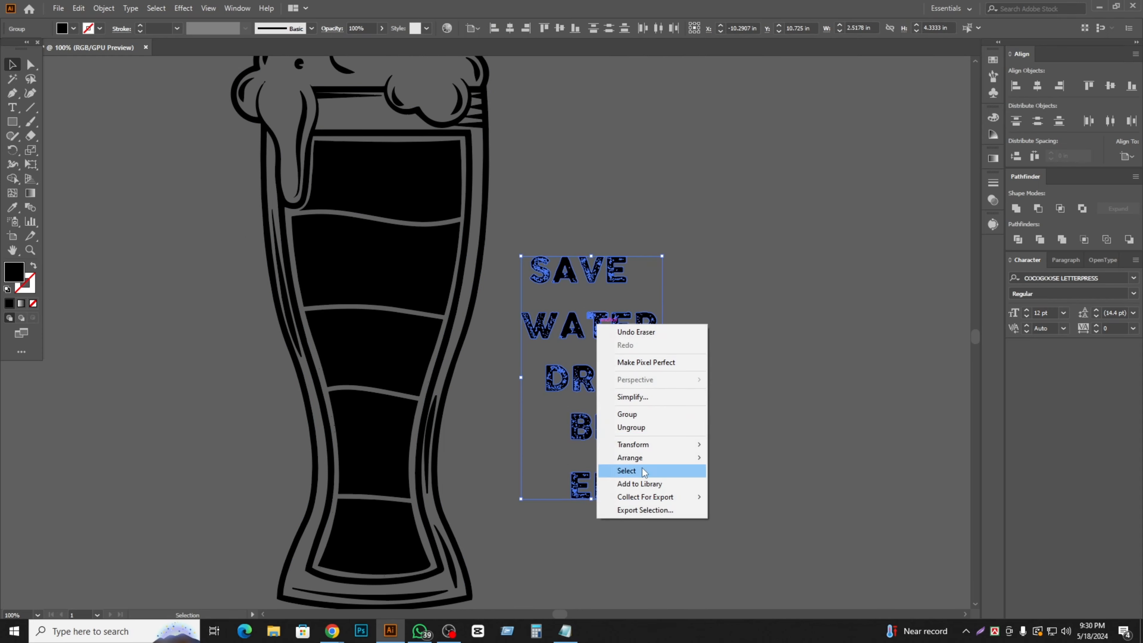
pyautogui.moveTo(660, 469)
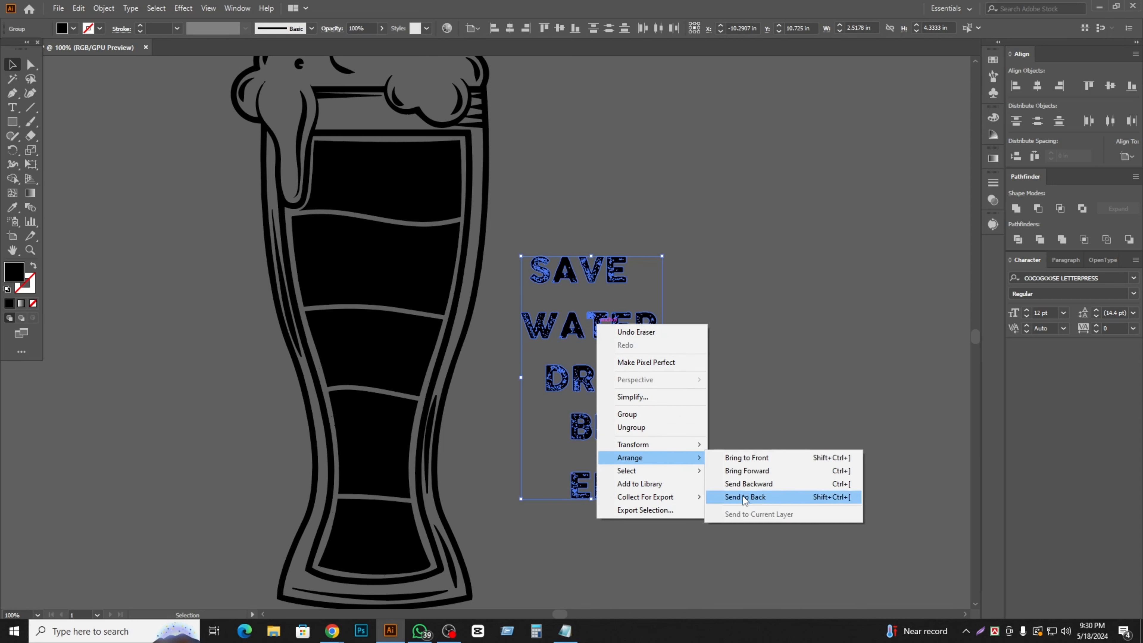
pyautogui.click(745, 497)
pyautogui.click(696, 409)
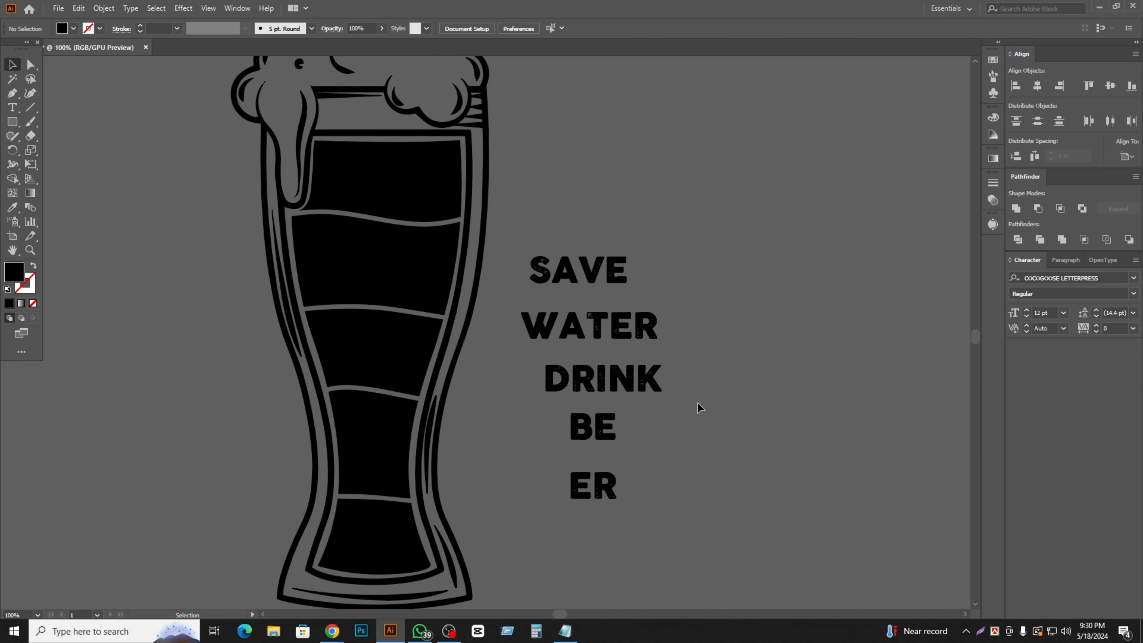
pyautogui.click(572, 268)
pyautogui.click(594, 213)
pyautogui.press('space')
pyautogui.moveTo(547, 215); pyautogui.dragTo(582, 224)
# - Switch to the Google Meet call in Chrome, mute the unmuted participant for everyone, and return to Illustrator
pyautogui.moveTo(333, 631)
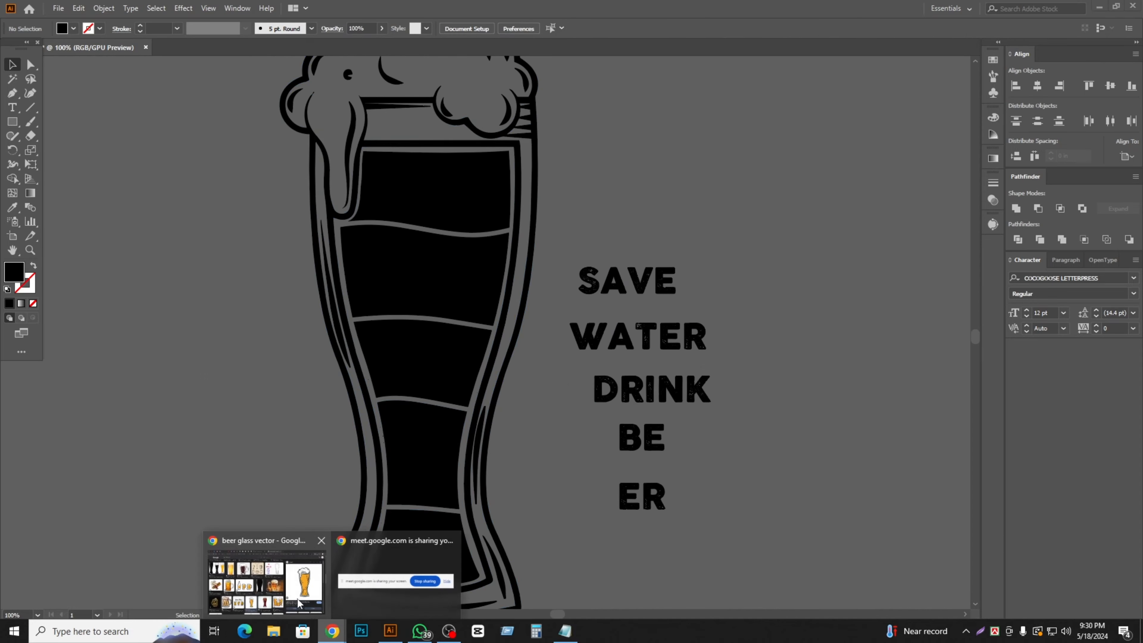
pyautogui.click(298, 604)
pyautogui.hotkey('ctrl', 'shift', 'Tab')
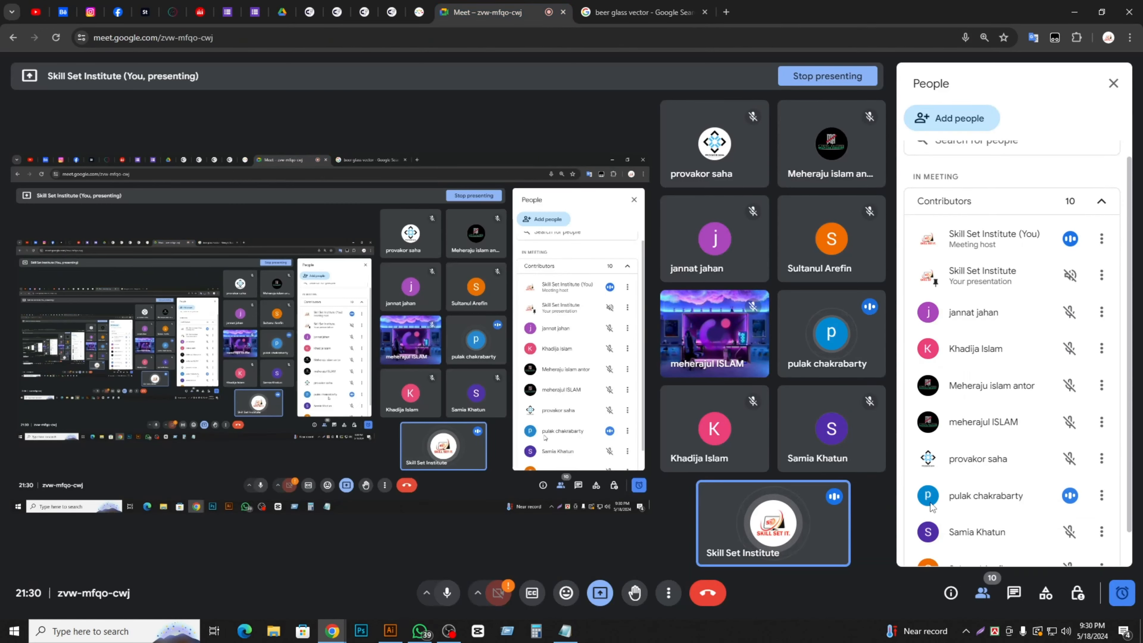
pyautogui.scroll(-1, 930, 507)
pyautogui.click(1070, 459)
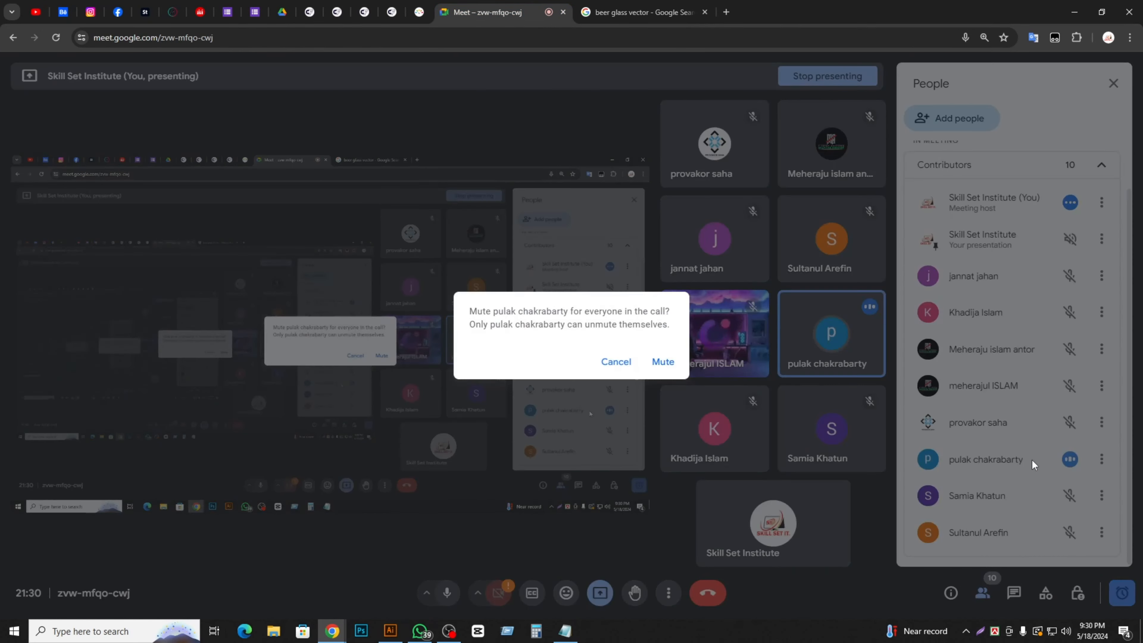
pyautogui.click(670, 363)
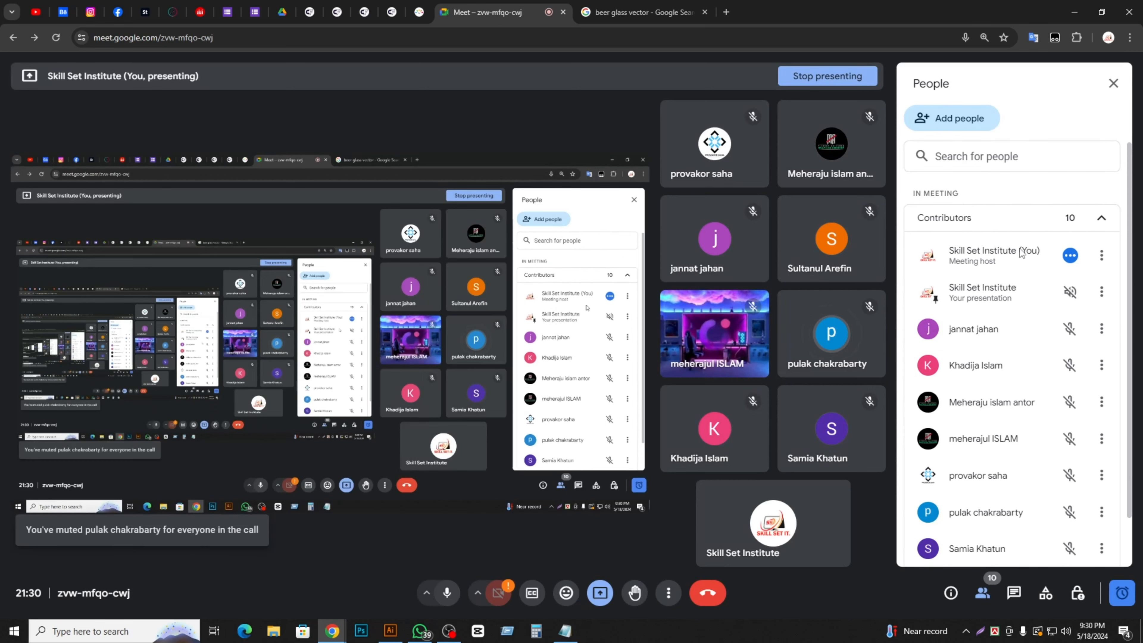
pyautogui.click(1072, 8)
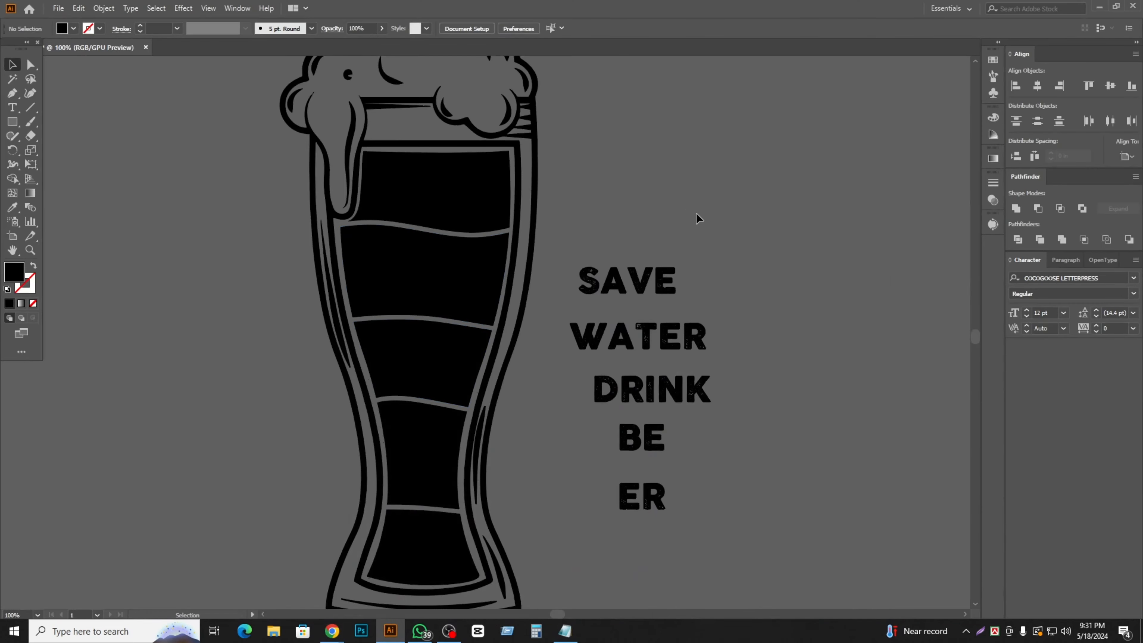
pyautogui.moveTo(547, 171); pyautogui.dragTo(559, 225)
pyautogui.scroll(1, 613, 267)
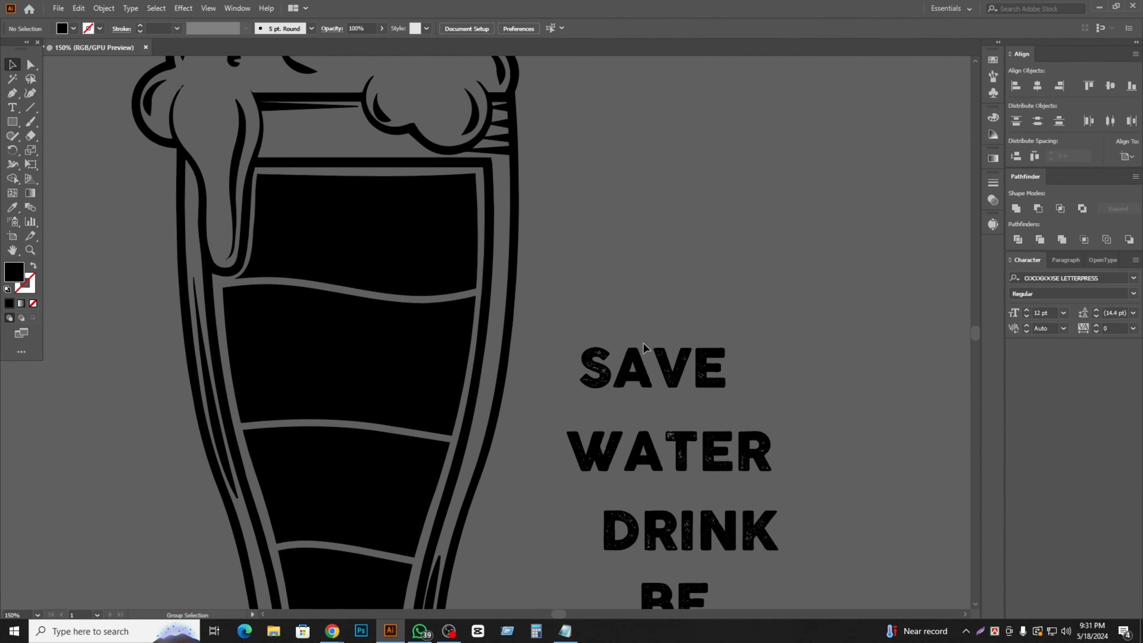
pyautogui.click(373, 227)
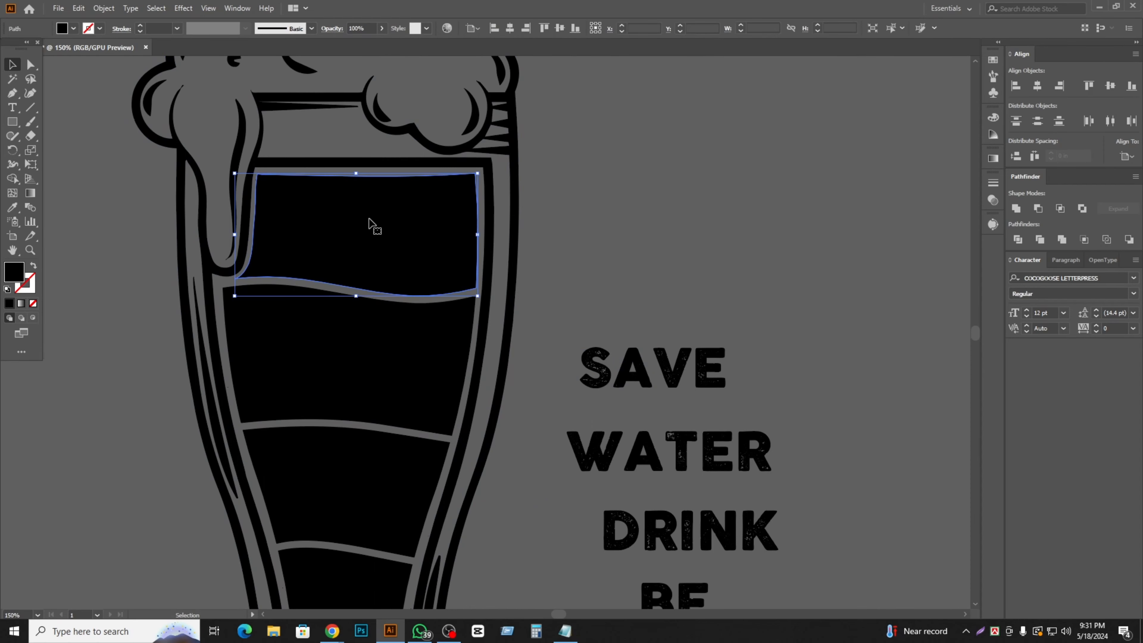
pyautogui.moveTo(362, 259); pyautogui.dragTo(471, 259)
pyautogui.hotkey('ctrl', 'z')
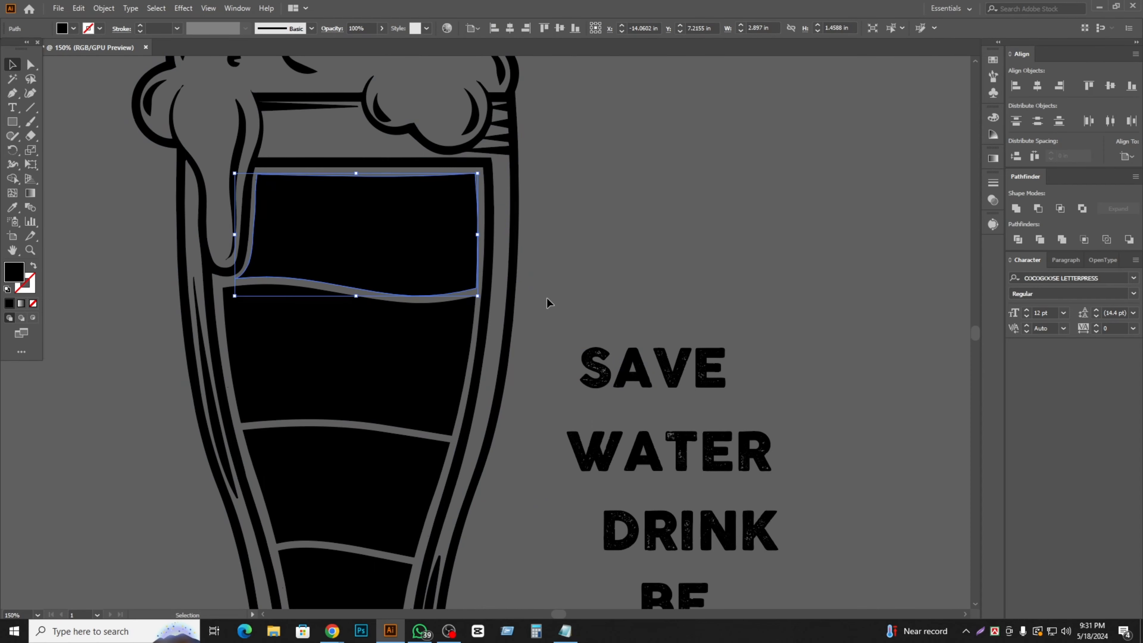
pyautogui.click(702, 248)
# - Warp "SAVE" into the topmost black beer section using Envelope Distort's Make with Top Object, and deselect the result
pyautogui.click(378, 230)
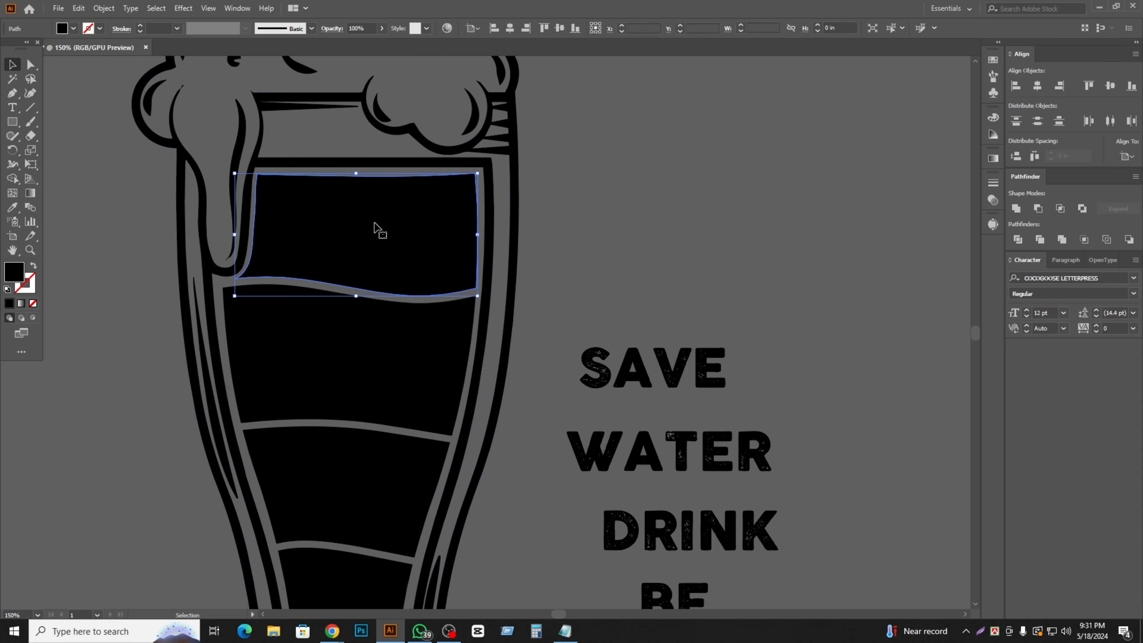
pyautogui.keyDown('shift'); pyautogui.click(626, 376); pyautogui.keyUp('shift')
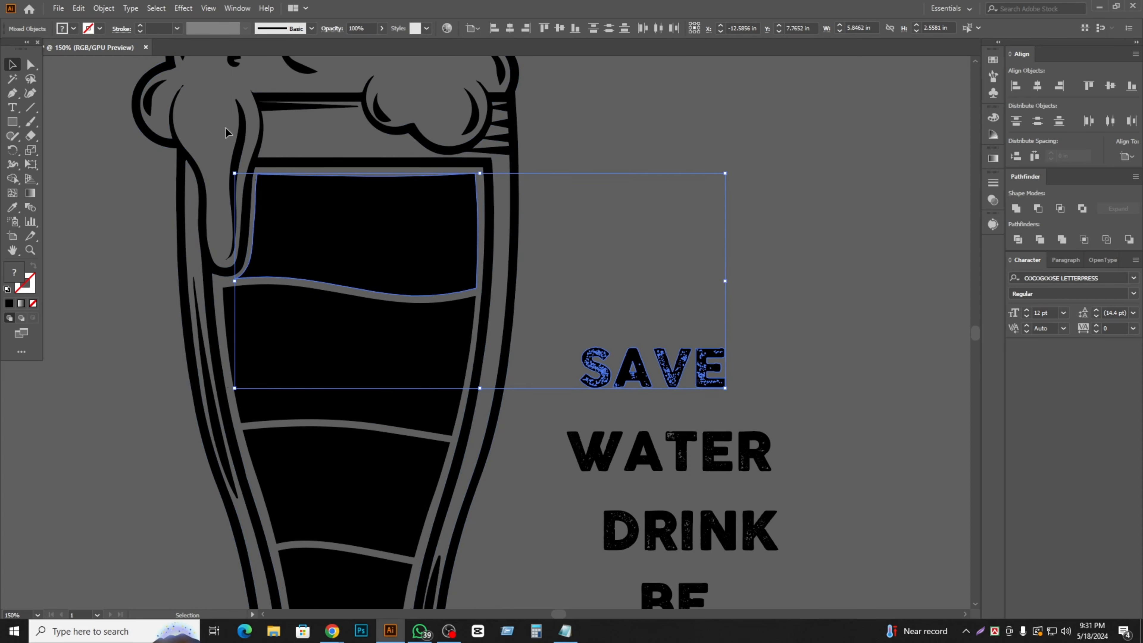
pyautogui.click(104, 8)
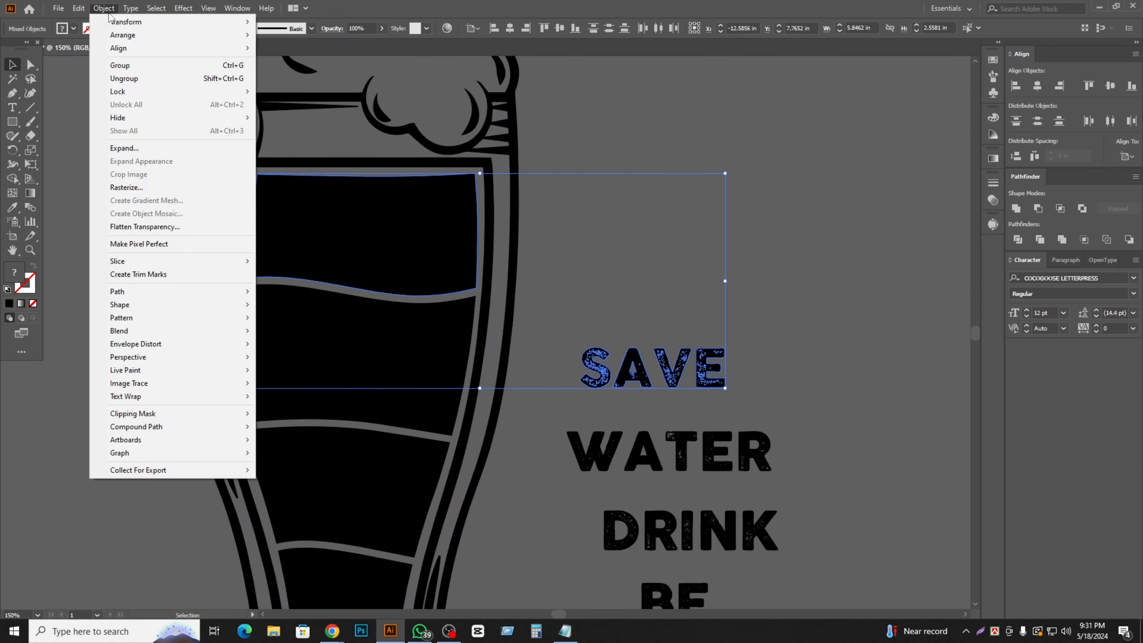
pyautogui.moveTo(161, 347)
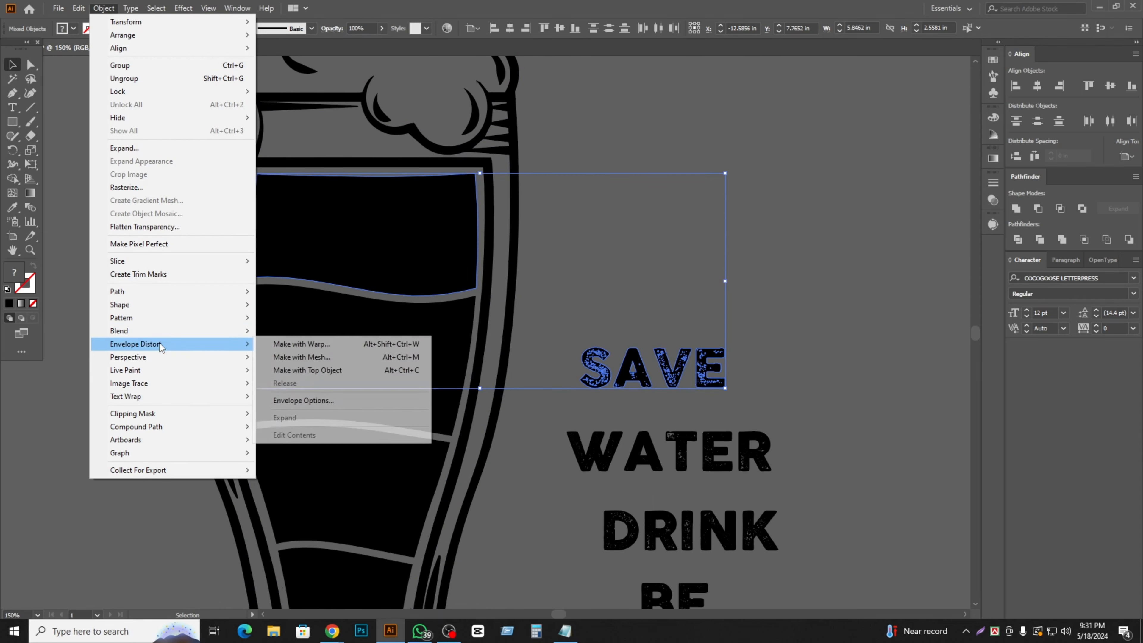
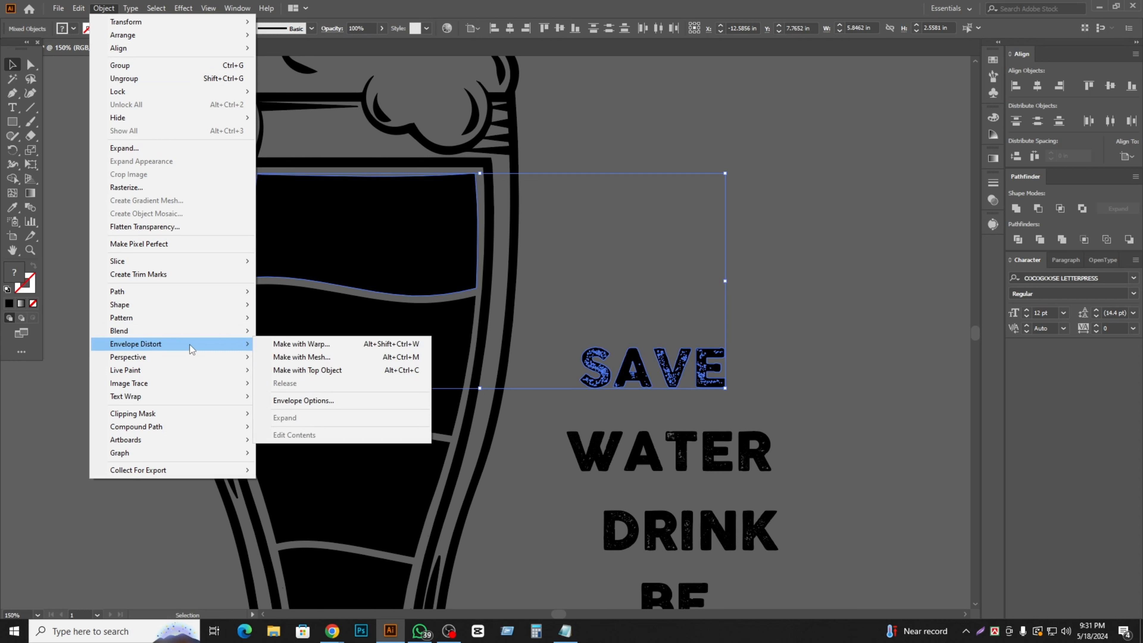
pyautogui.click(323, 370)
pyautogui.hotkey('ctrl', 'shift', 'a')
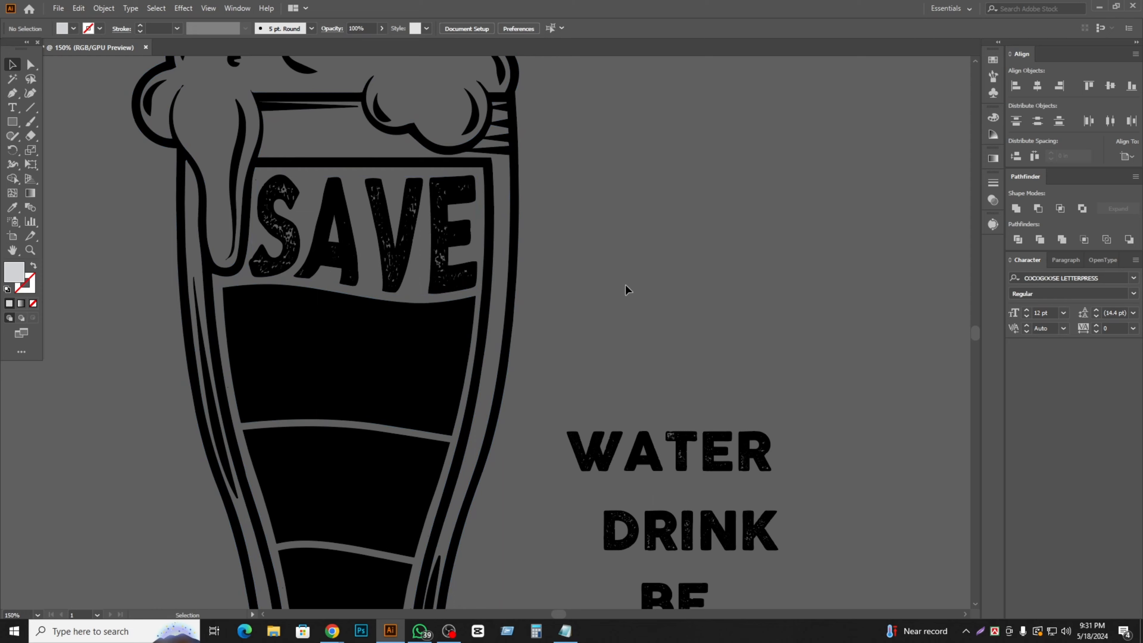
# - Warp "WATER" into the second beer section using Envelope Distort's Make with Top Object, and deselect the result
pyautogui.scroll(-1, 392, 327)
pyautogui.click(338, 310)
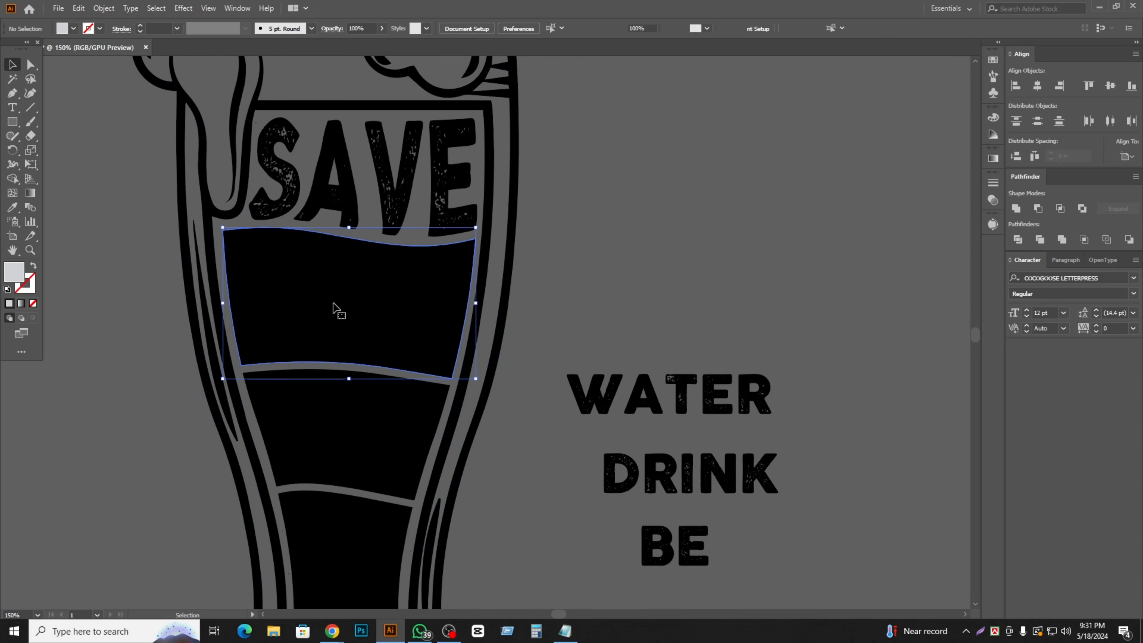
pyautogui.keyDown('shift'); pyautogui.click(632, 399); pyautogui.keyUp('shift')
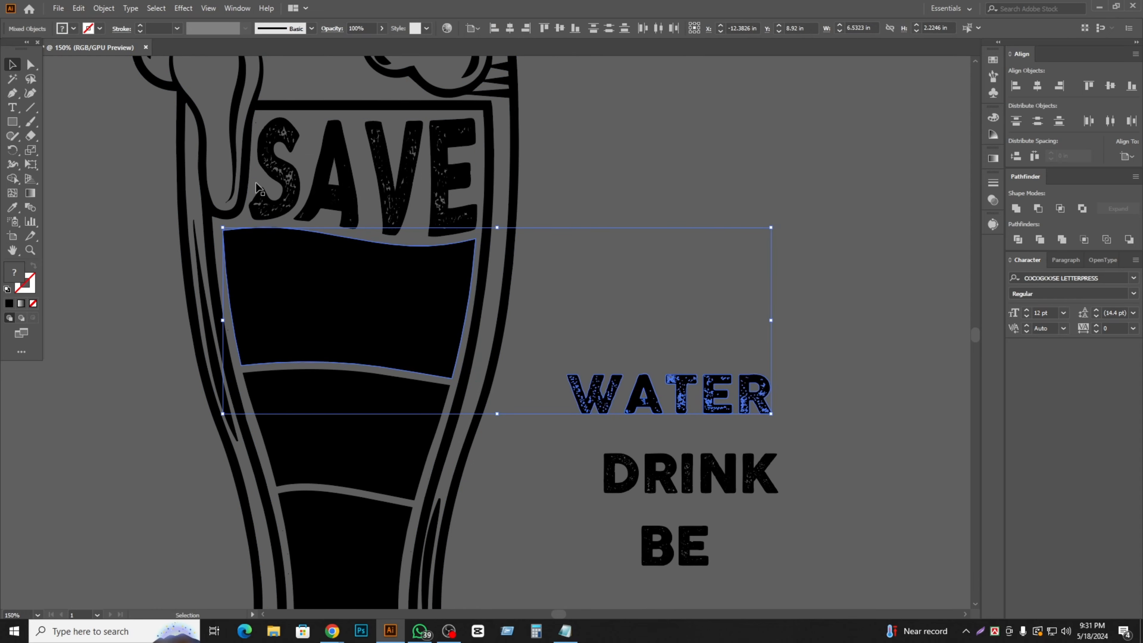
pyautogui.click(104, 7)
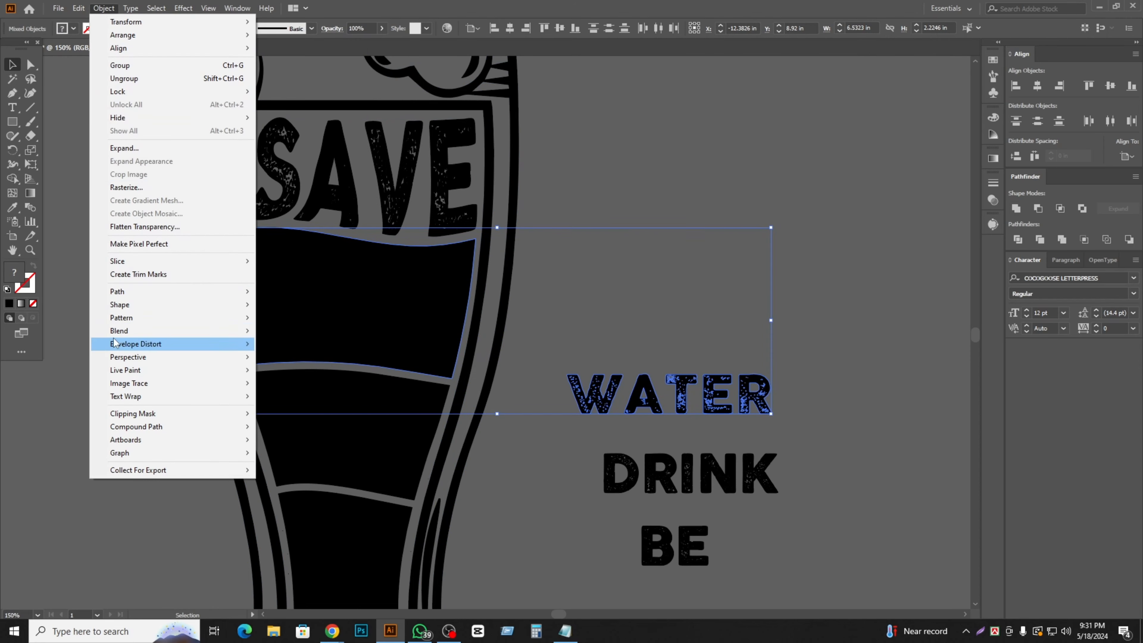
pyautogui.click(298, 372)
pyautogui.click(584, 324)
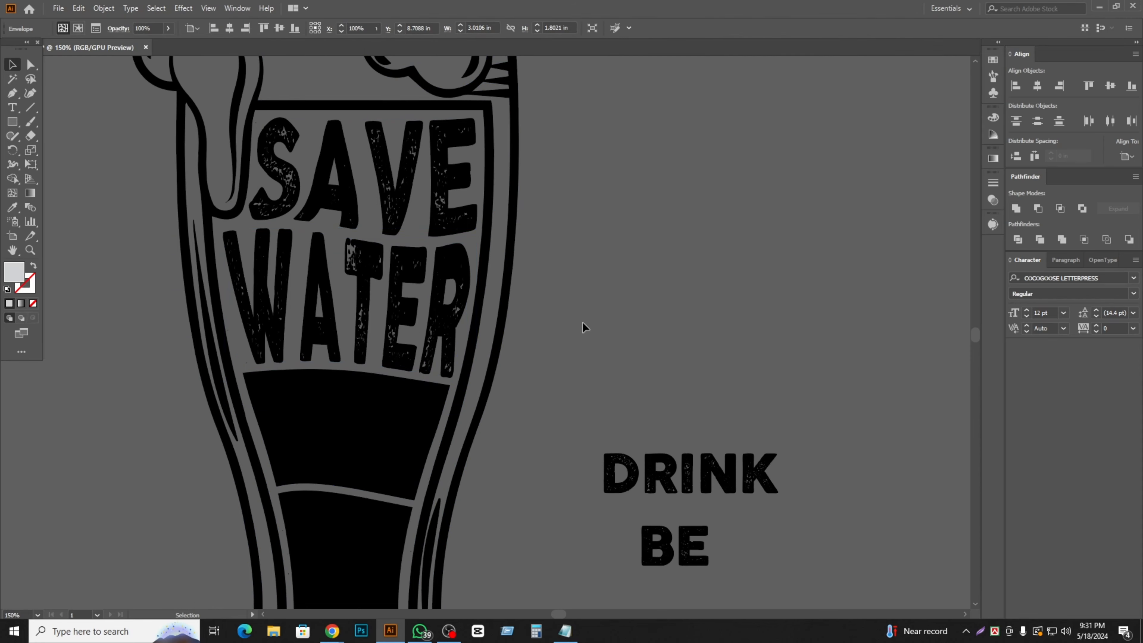
# - Warp "DRINK" into the third beer section using Envelope Distort's Make with Top Object, and deselect the result
pyautogui.scroll(-2, 419, 316)
pyautogui.moveTo(587, 319); pyautogui.dragTo(586, 291)
pyautogui.scroll(2, 526, 357)
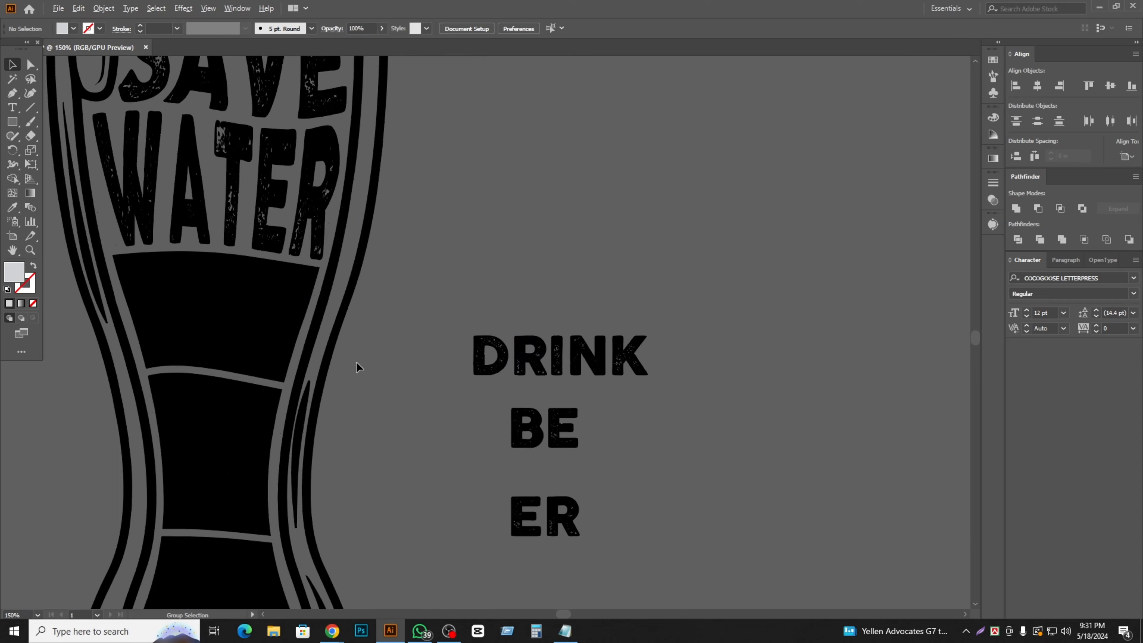
pyautogui.click(233, 325)
pyautogui.keyDown('shift'); pyautogui.click(536, 360); pyautogui.keyUp('shift')
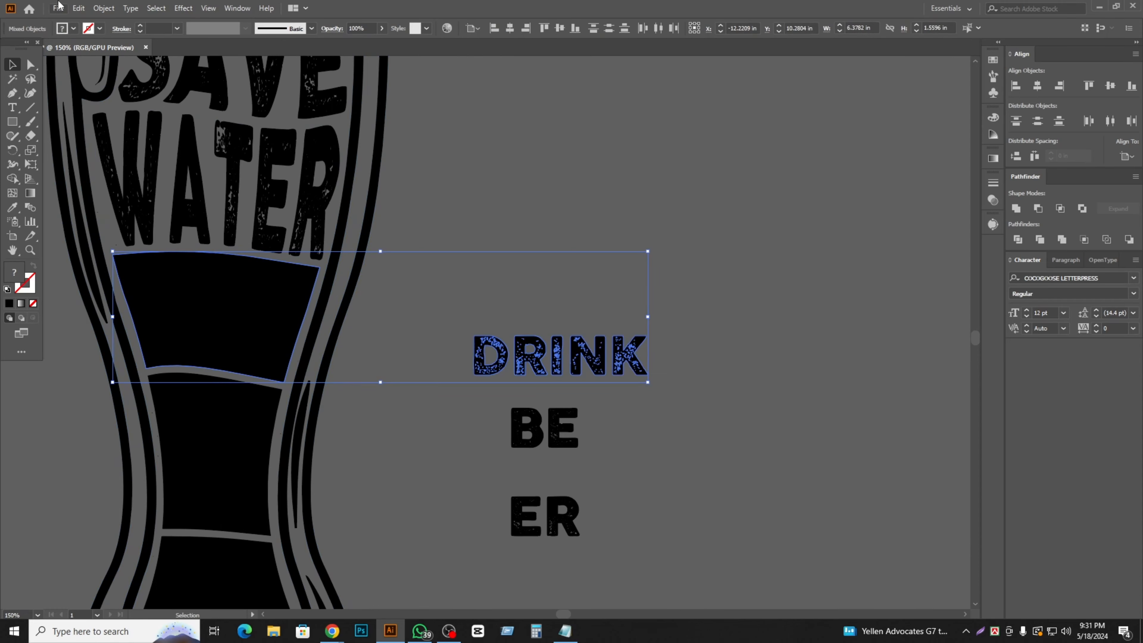
pyautogui.click(103, 8)
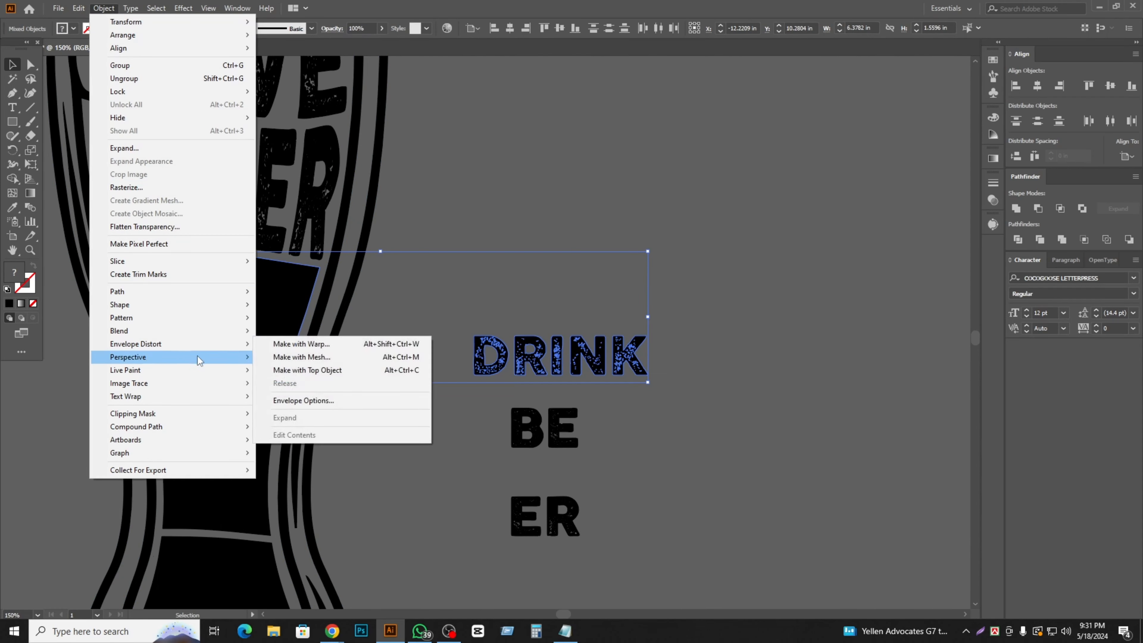
pyautogui.click(308, 370)
pyautogui.click(393, 387)
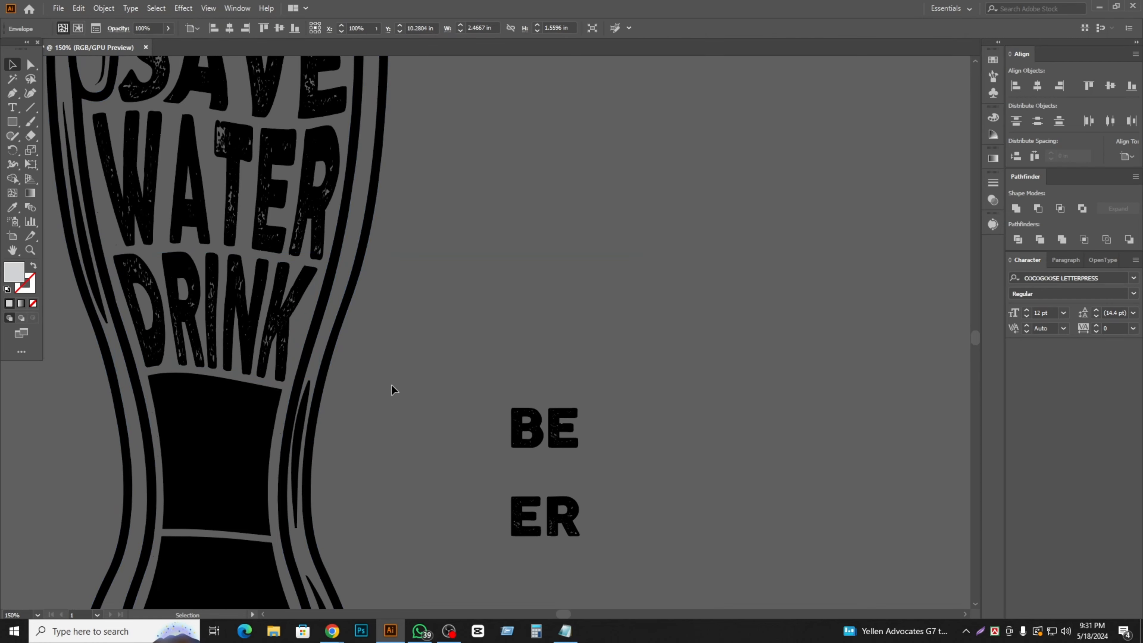
# - Warp "BE" into the fourth beer section with Envelope Distort's Make with Top Object
pyautogui.scroll(-2, 378, 382)
pyautogui.click(310, 392)
pyautogui.keyDown('shift'); pyautogui.click(448, 401); pyautogui.keyUp('shift')
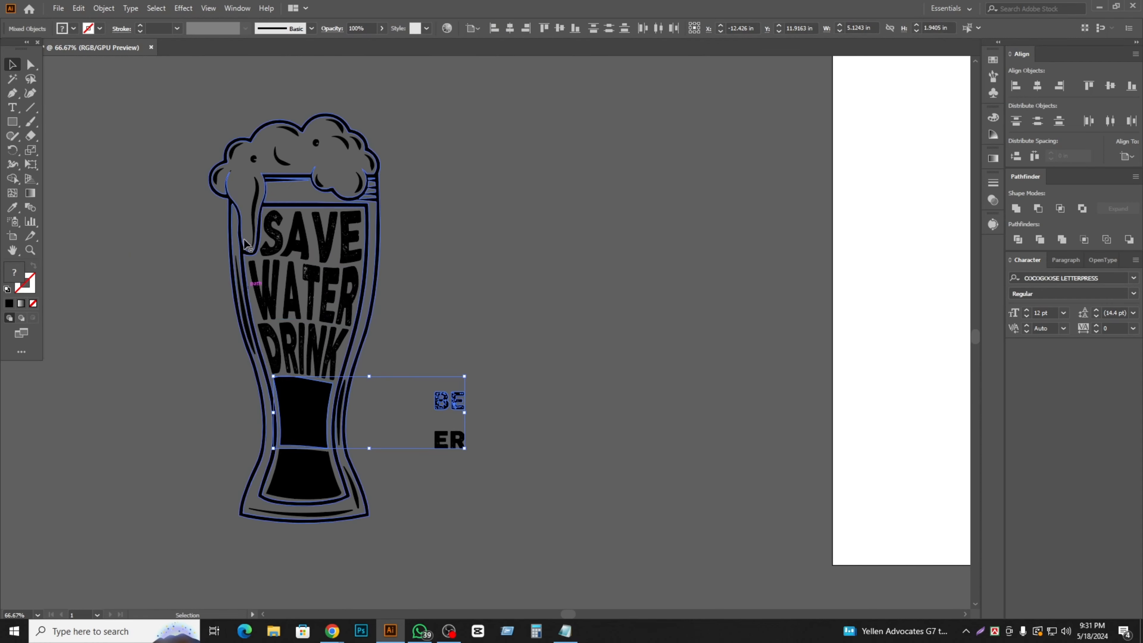
pyautogui.click(103, 9)
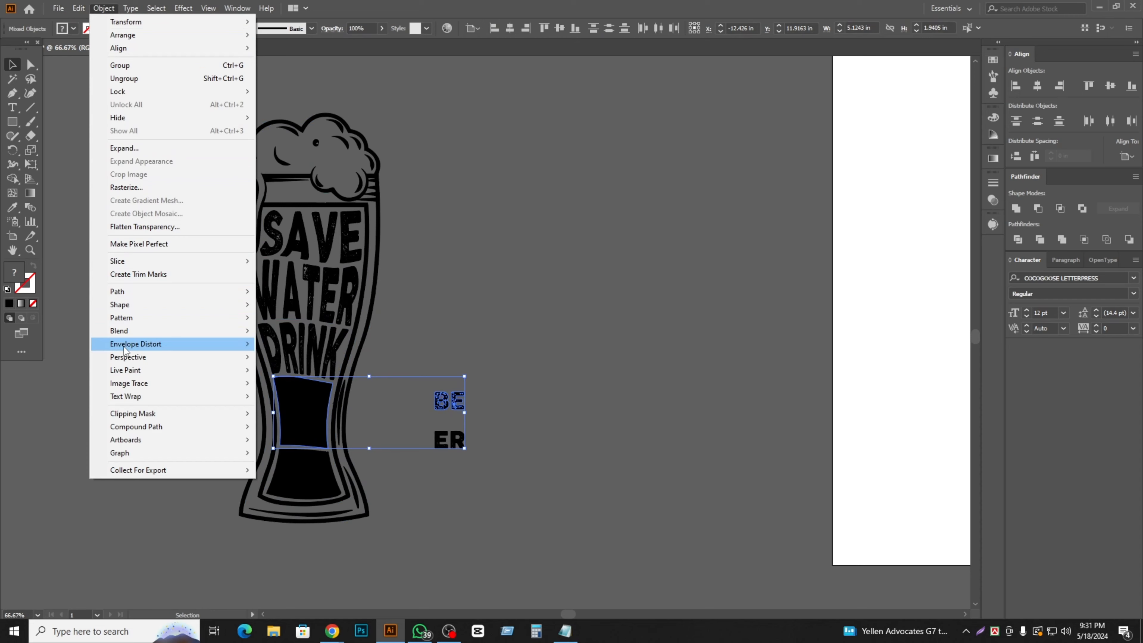
pyautogui.moveTo(136, 344)
pyautogui.click(298, 370)
# - Warp "ER" into the lowest beer section using Envelope Distort's Make with Top Object, and deselect the result
pyautogui.click(313, 491)
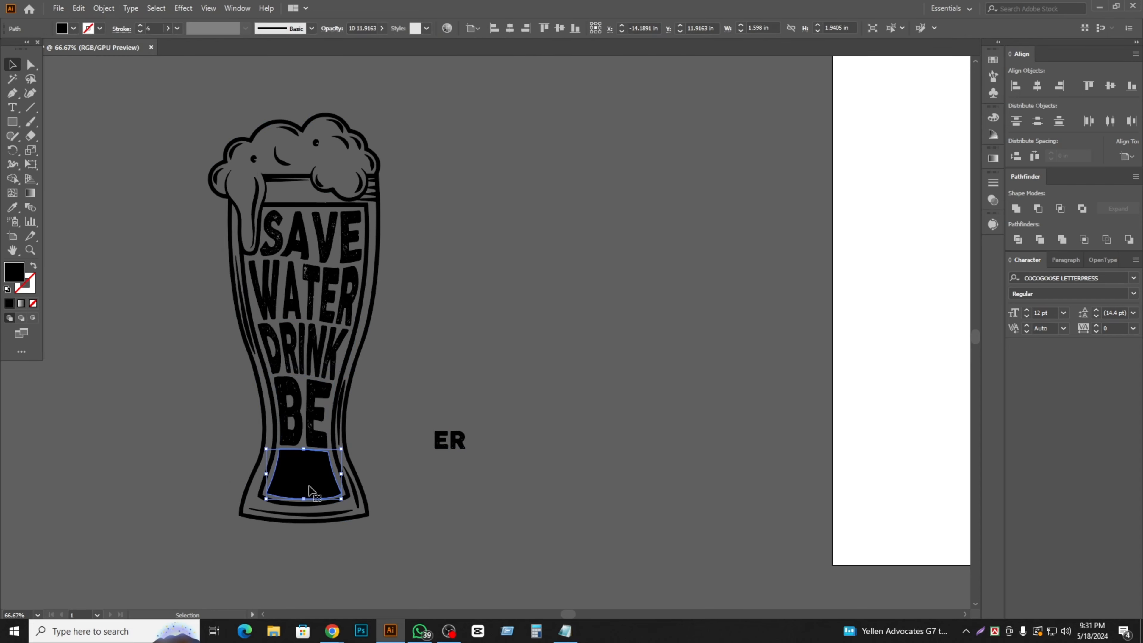
pyautogui.keyDown('shift'); pyautogui.click(459, 440); pyautogui.keyUp('shift')
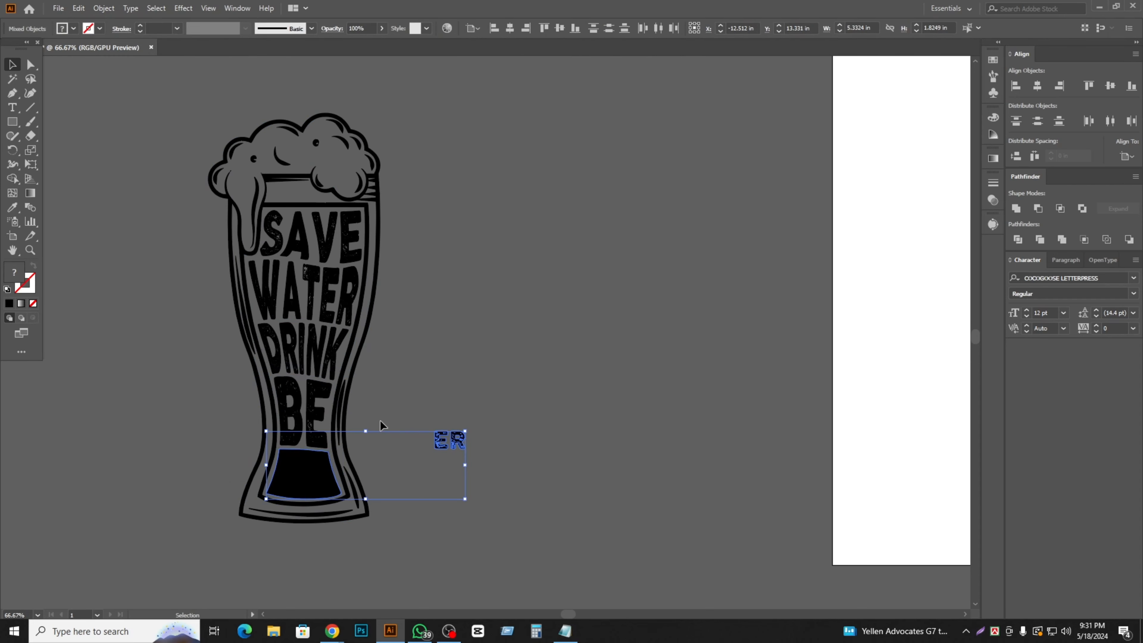
pyautogui.click(105, 8)
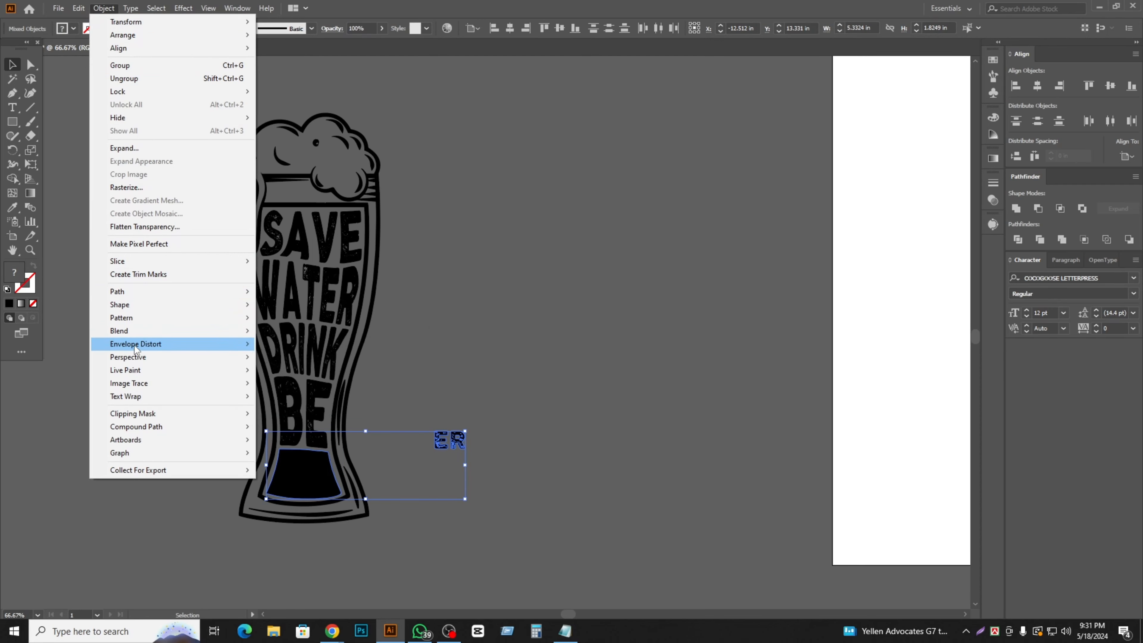
pyautogui.moveTo(137, 349)
pyautogui.click(345, 370)
pyautogui.click(513, 391)
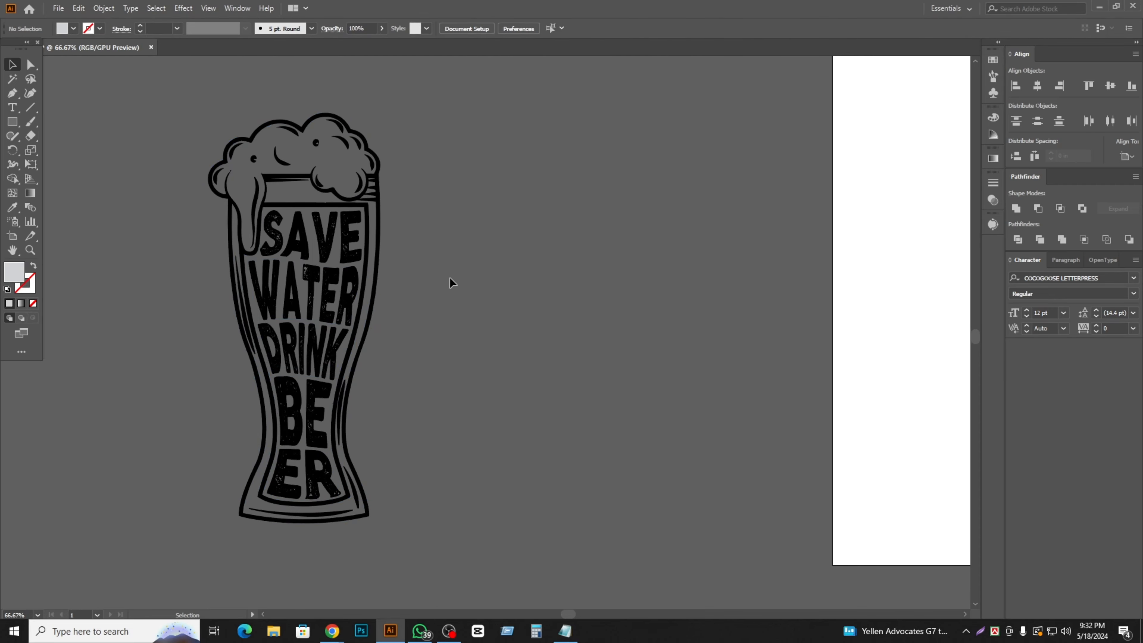
# - Hide the glass outline artwork and expand all the warped words with Object and Fill enabled
pyautogui.scroll(2, 347, 351)
pyautogui.scroll(-2, 313, 213)
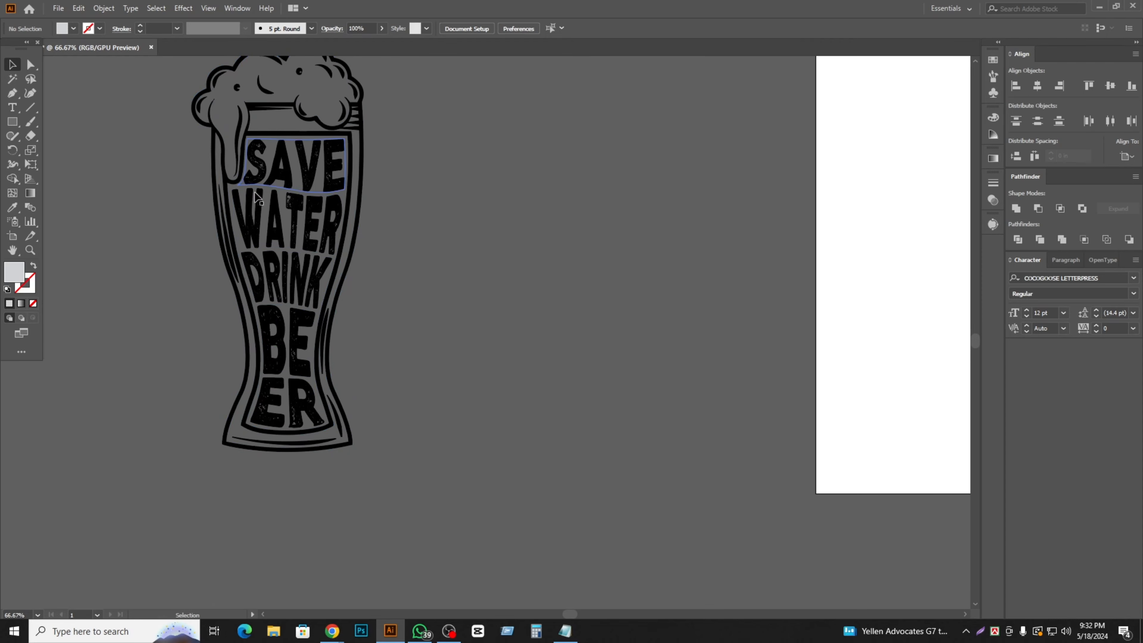
pyautogui.scroll(2, 421, 344)
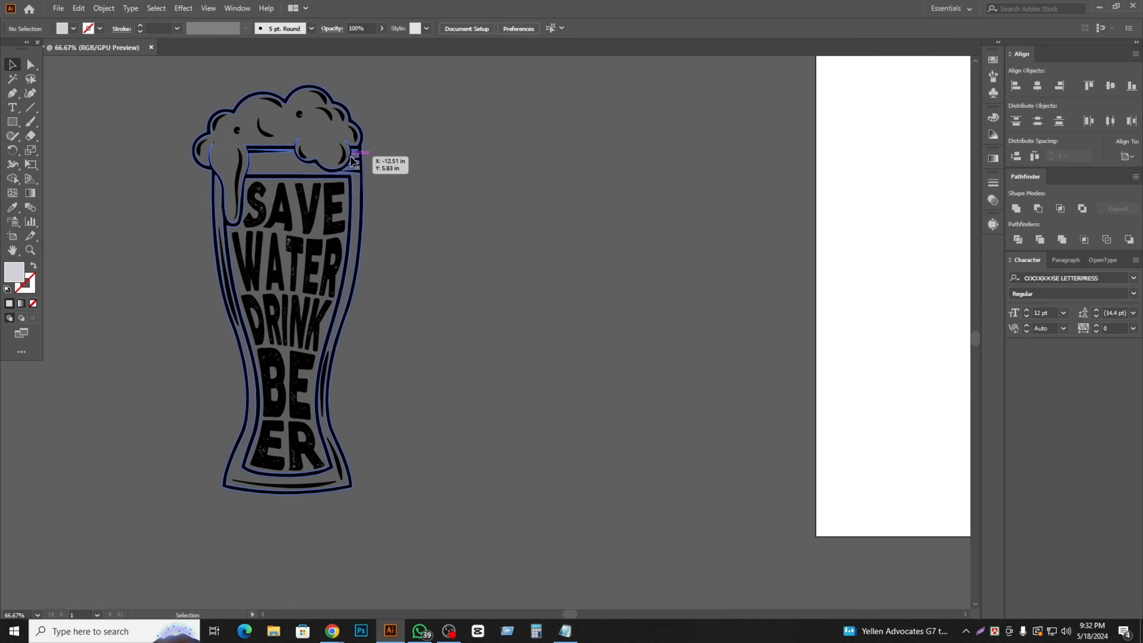
pyautogui.click(355, 162)
pyautogui.press('Delete')
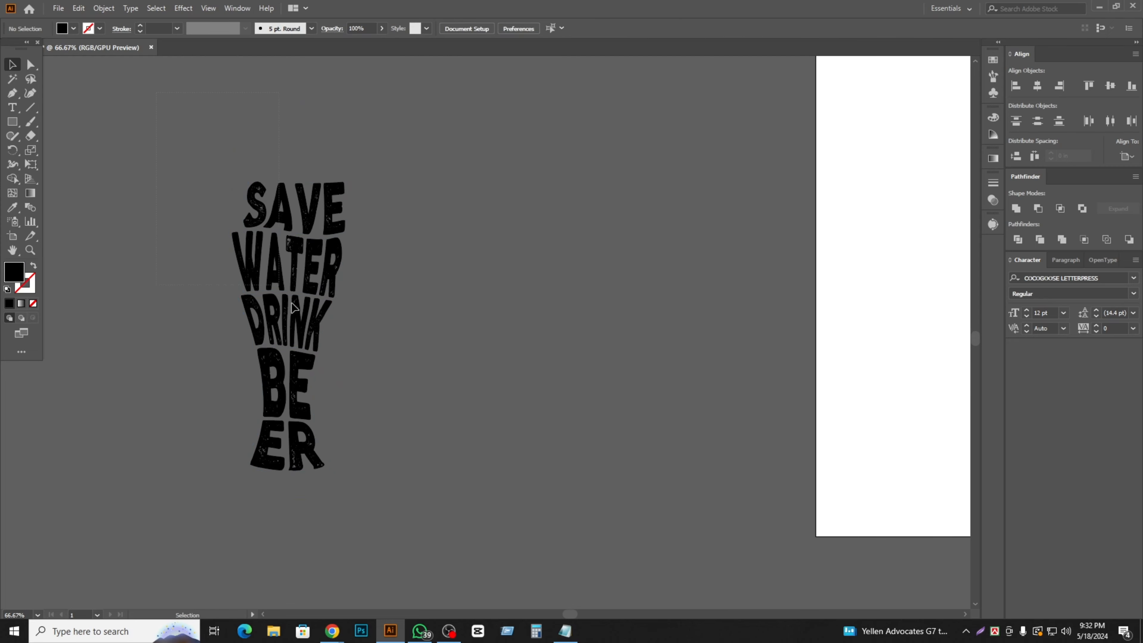
pyautogui.hotkey('ctrl', 'a')
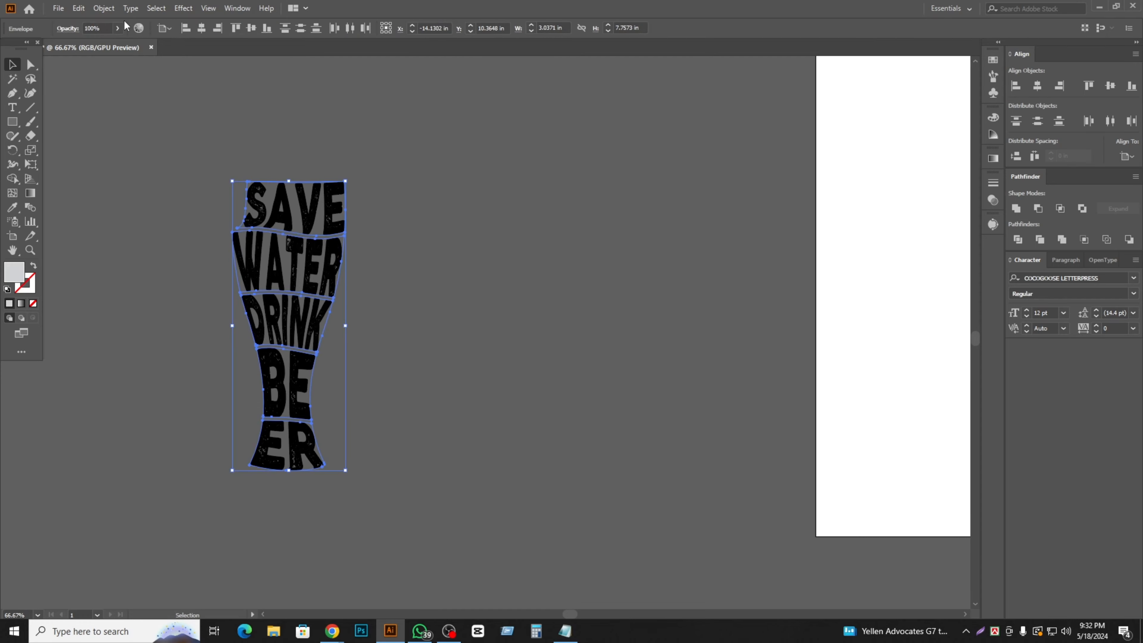
pyautogui.click(104, 8)
pyautogui.click(132, 149)
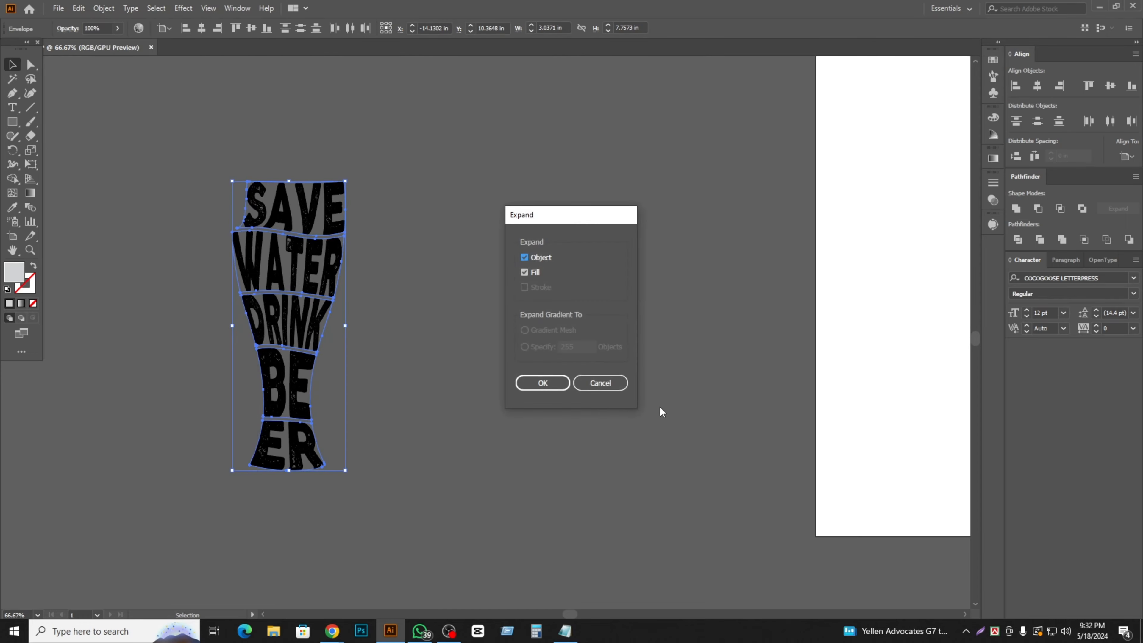
pyautogui.click(556, 384)
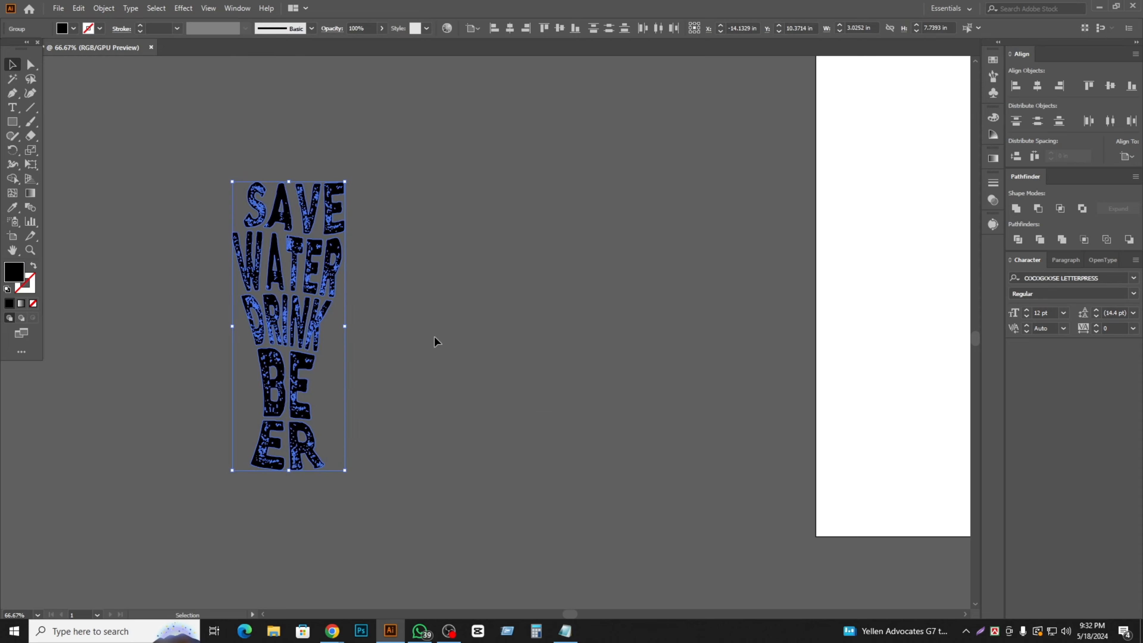
# - Group the expanded words, show the hidden glass outline again, and check that the words select as one group
pyautogui.press('a')
pyautogui.hotkey('ctrl', 'g')
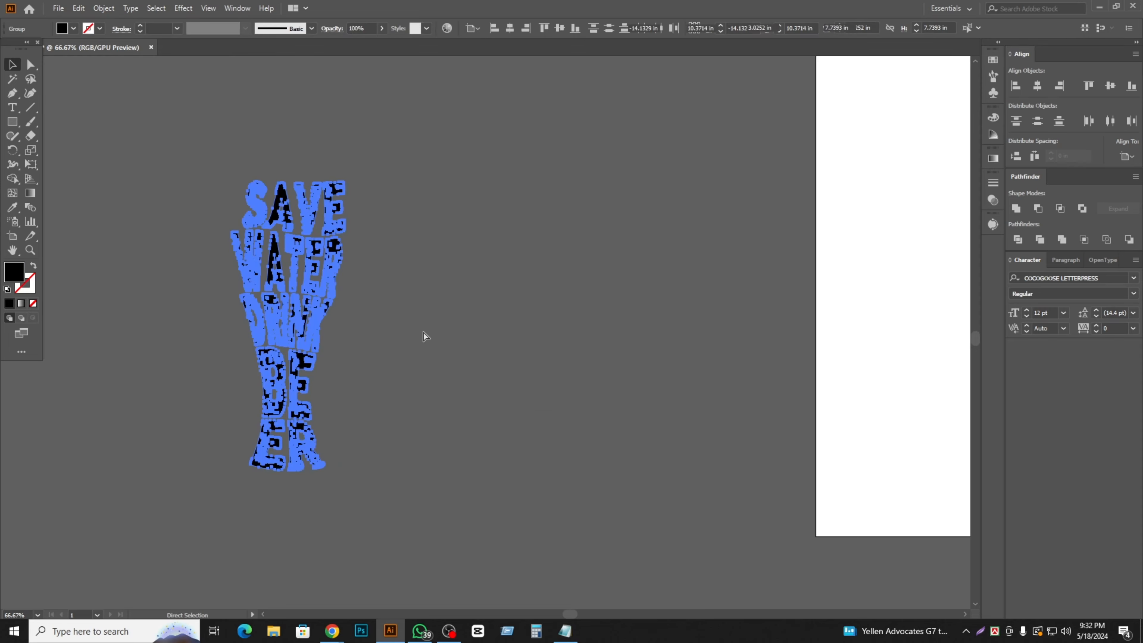
pyautogui.hotkey('ctrl', 'alt', '3')
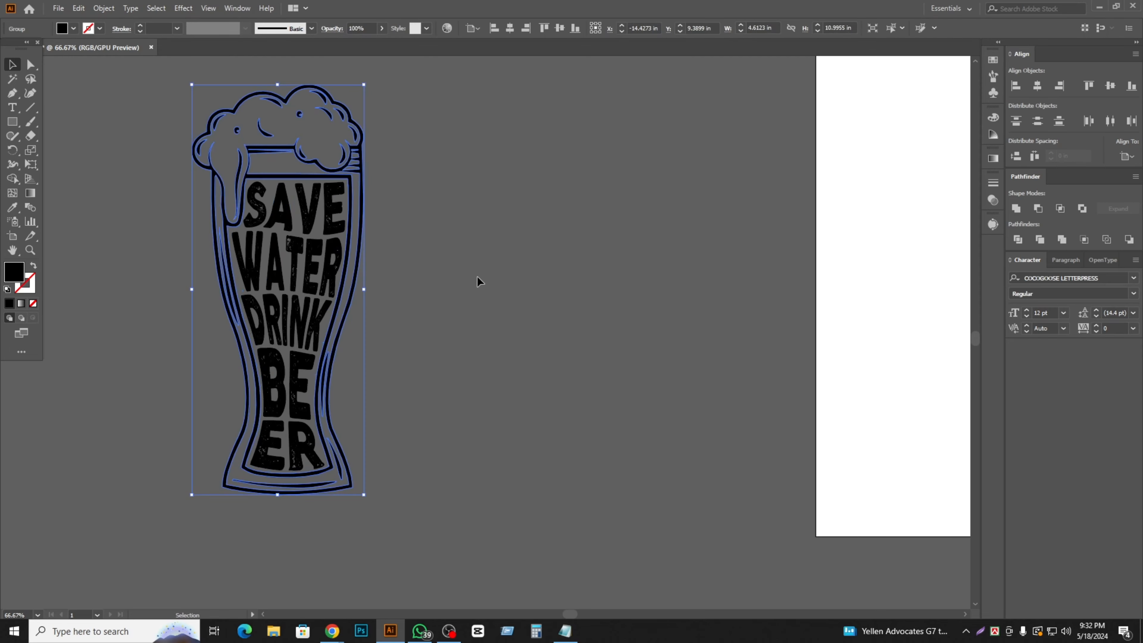
pyautogui.click(478, 278)
pyautogui.click(312, 276)
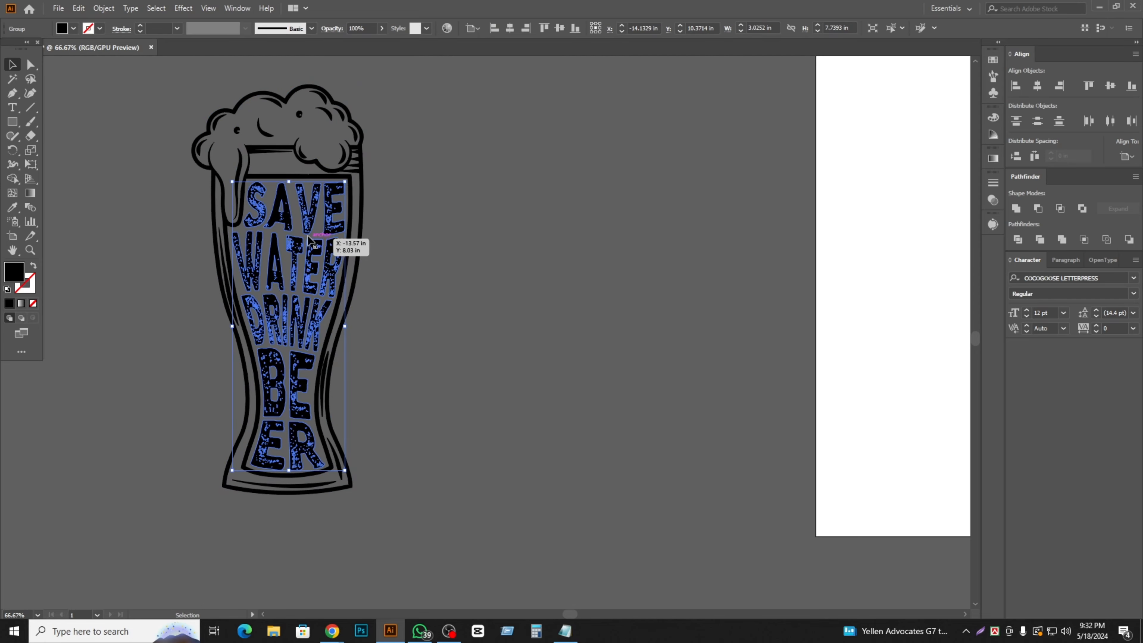
pyautogui.scroll(1, 246, 195)
pyautogui.scroll(-2, 247, 195)
pyautogui.click(457, 195)
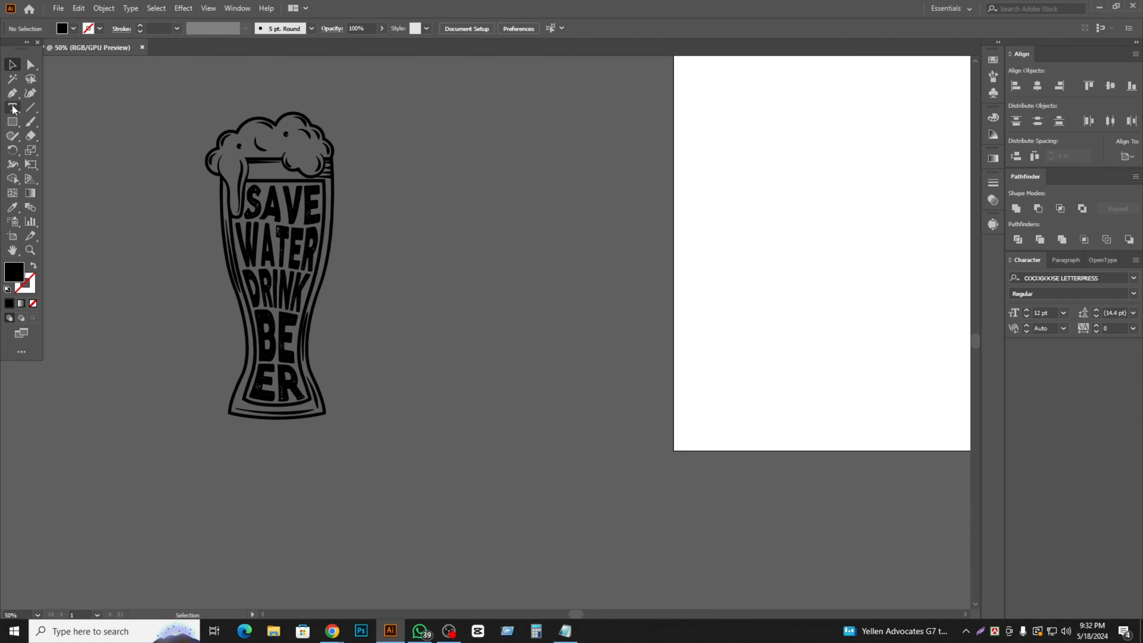
# - Draw a rectangle about 6.07 by 5.38 in covering the foam and upper glass, and fill it with white FFFFFF
pyautogui.click(13, 122)
pyautogui.scroll(2, 194, 107)
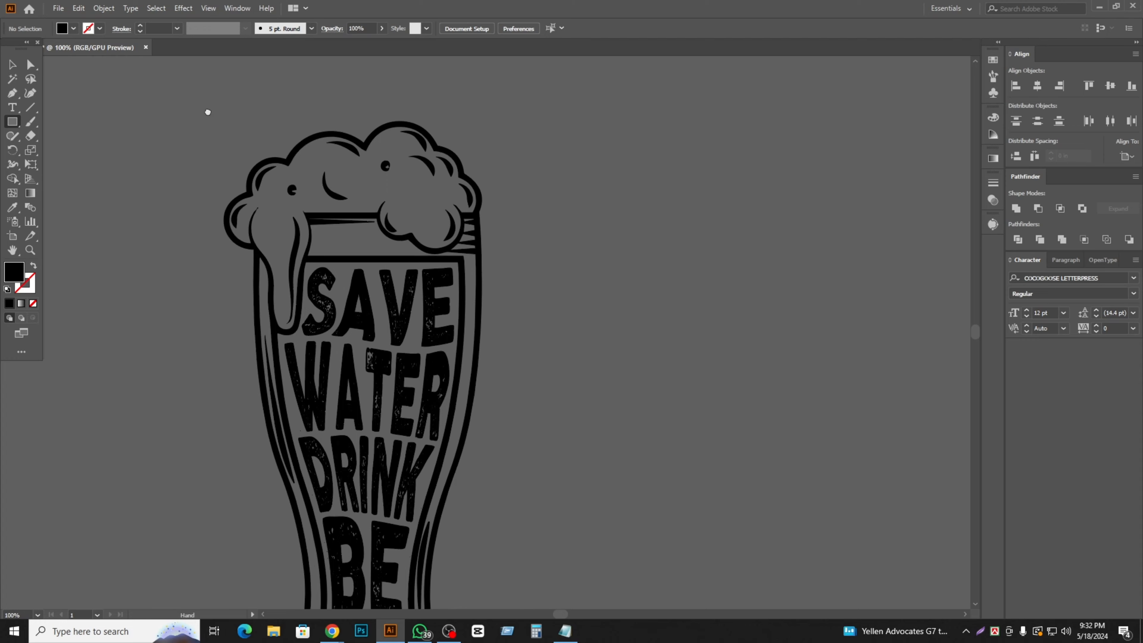
pyautogui.moveTo(208, 113); pyautogui.dragTo(165, 186)
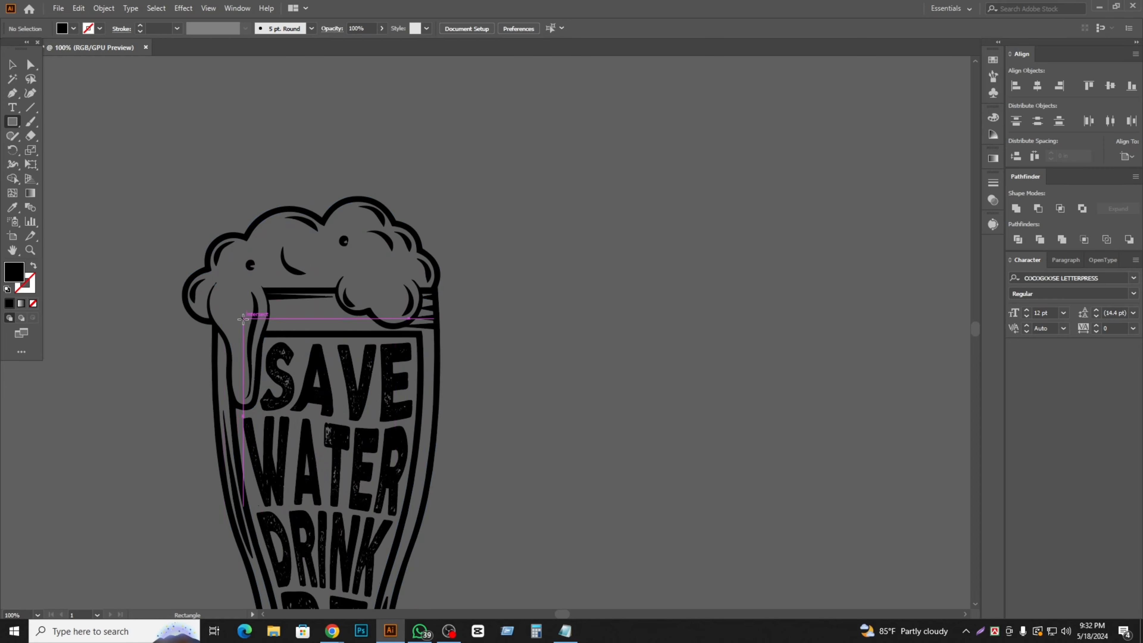
pyautogui.moveTo(144, 128); pyautogui.dragTo(484, 428)
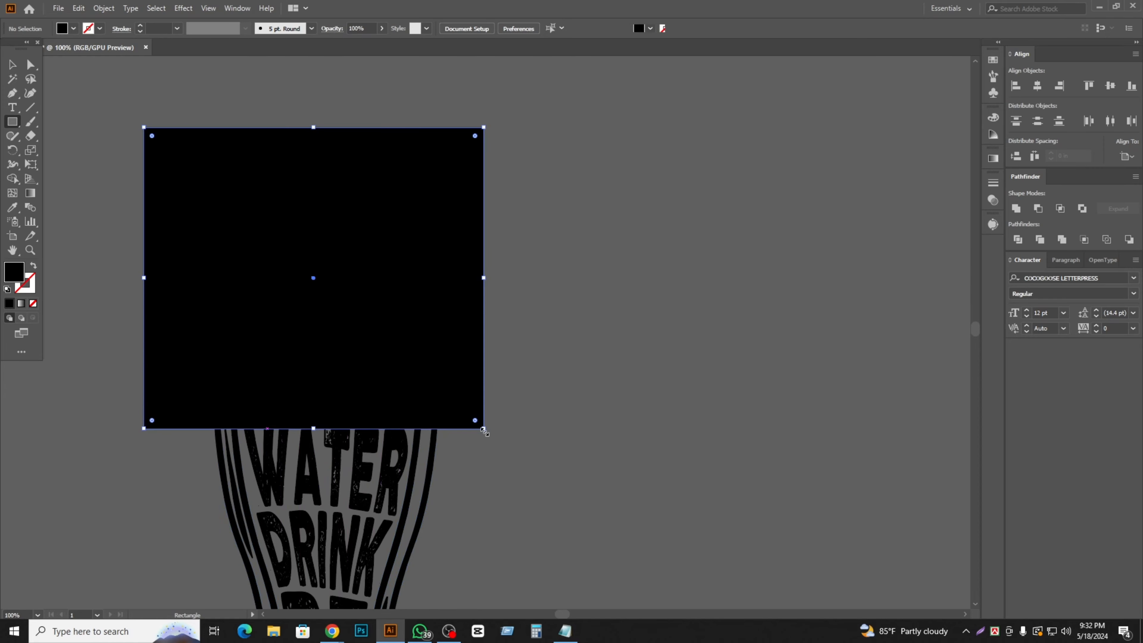
pyautogui.click(18, 70)
pyautogui.doubleClick(17, 279)
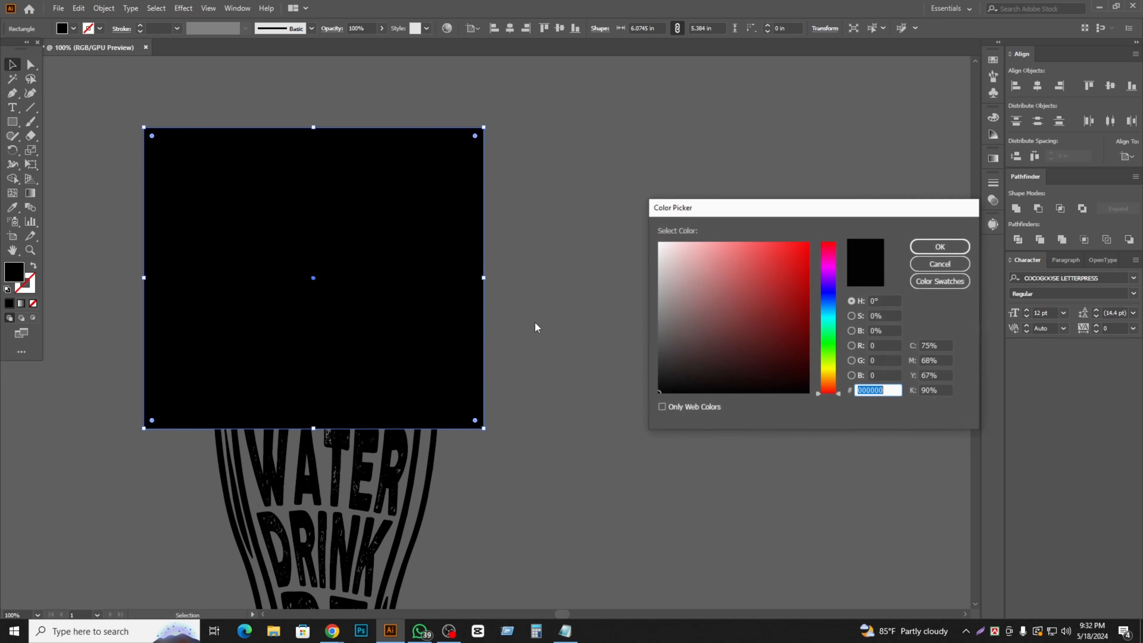
pyautogui.write('FFFFFF')
pyautogui.click(927, 248)
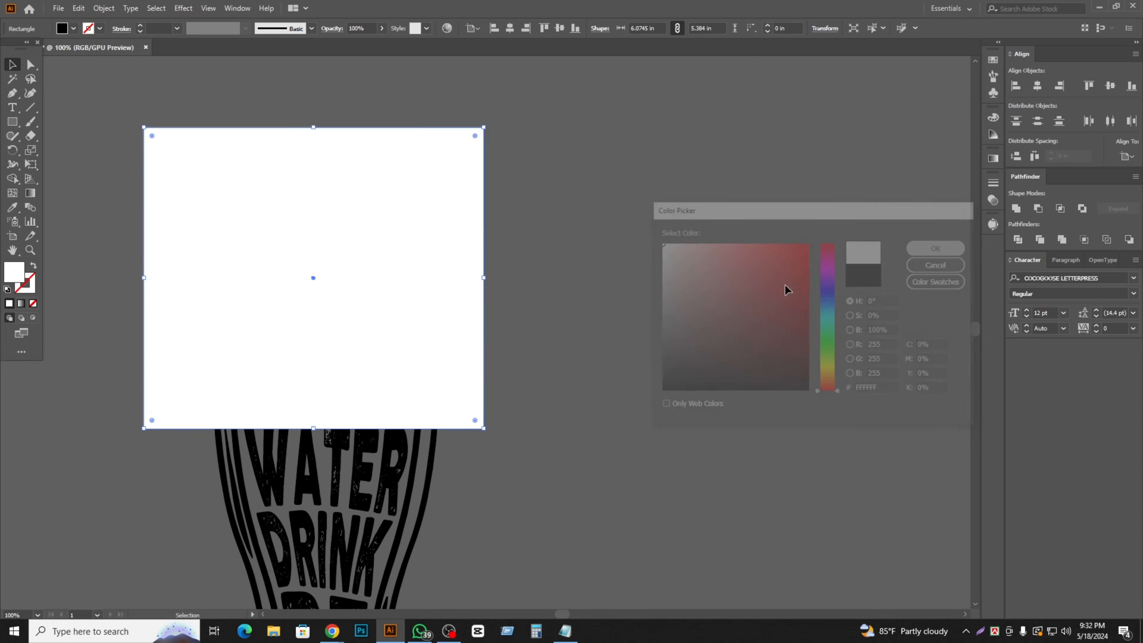
# - Cut the white rectangle, paste it directly behind the glass outline, and deselect it
pyautogui.press('Delete')
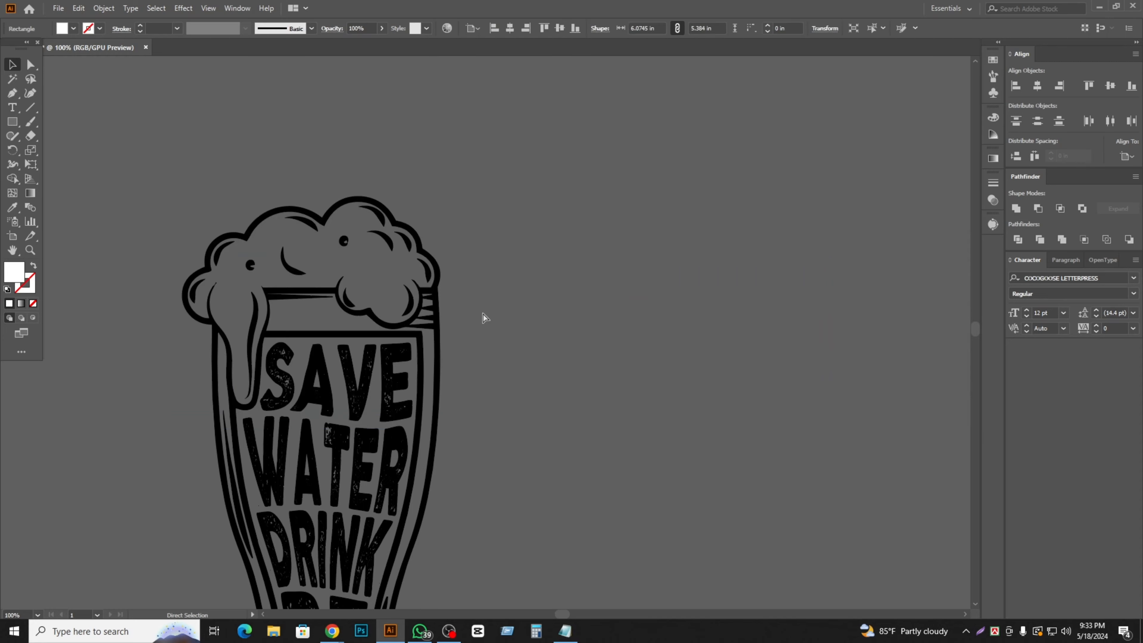
pyautogui.click(417, 258)
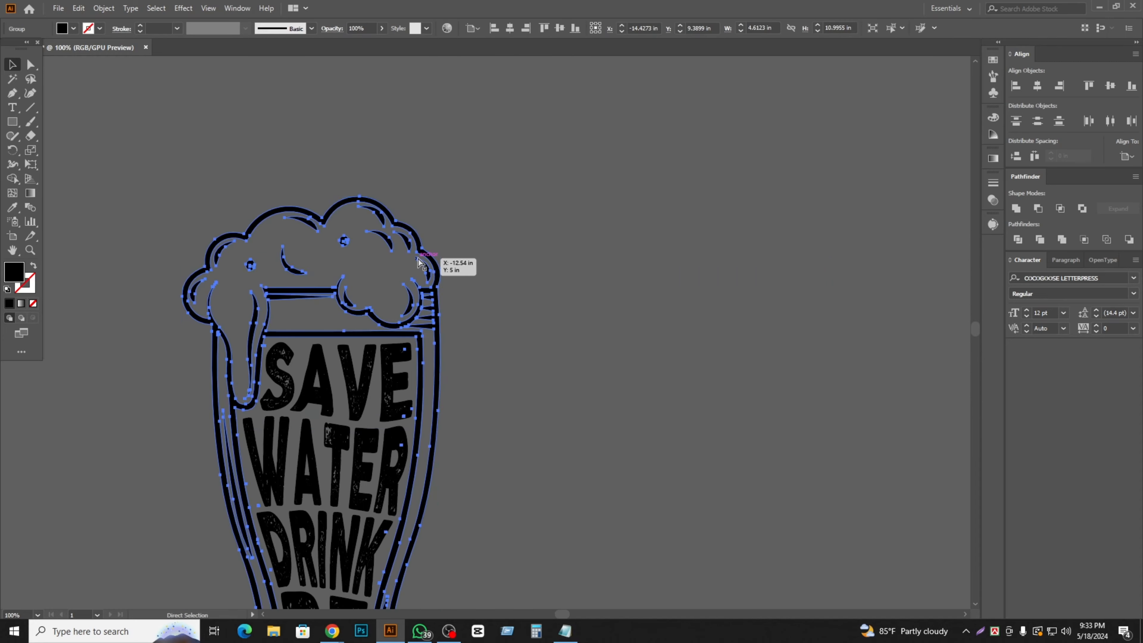
pyautogui.hotkey('ctrl', 'z')
pyautogui.click(638, 276)
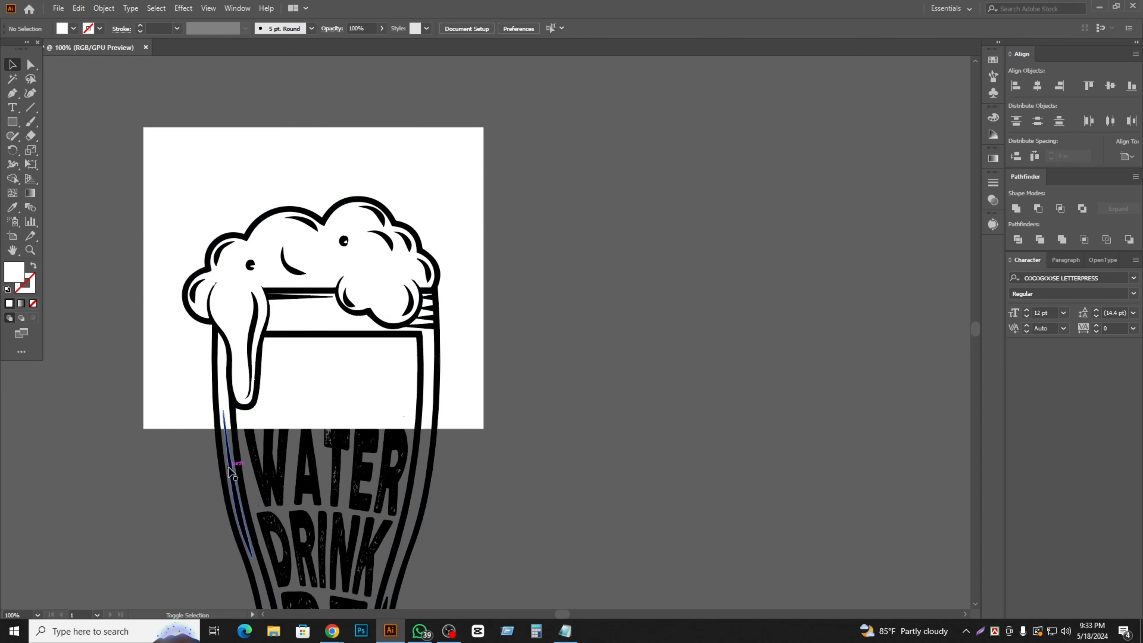
# - Select the white rectangle with the glass outline and remove the white surrounding the glass using Shape Builder
pyautogui.click(243, 475)
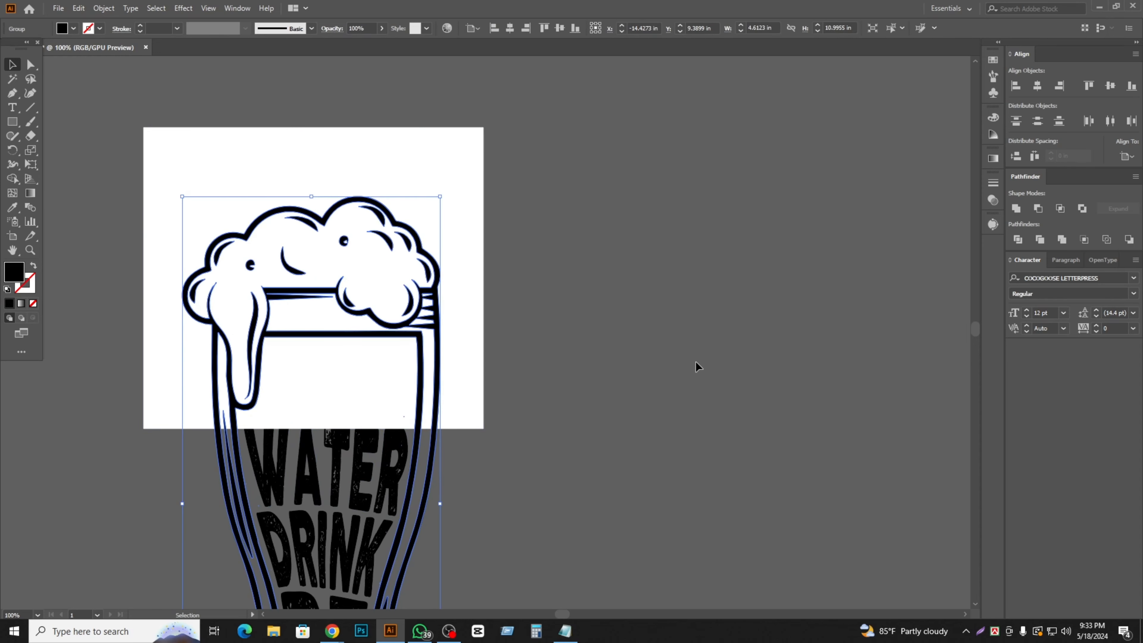
pyautogui.click(250, 174)
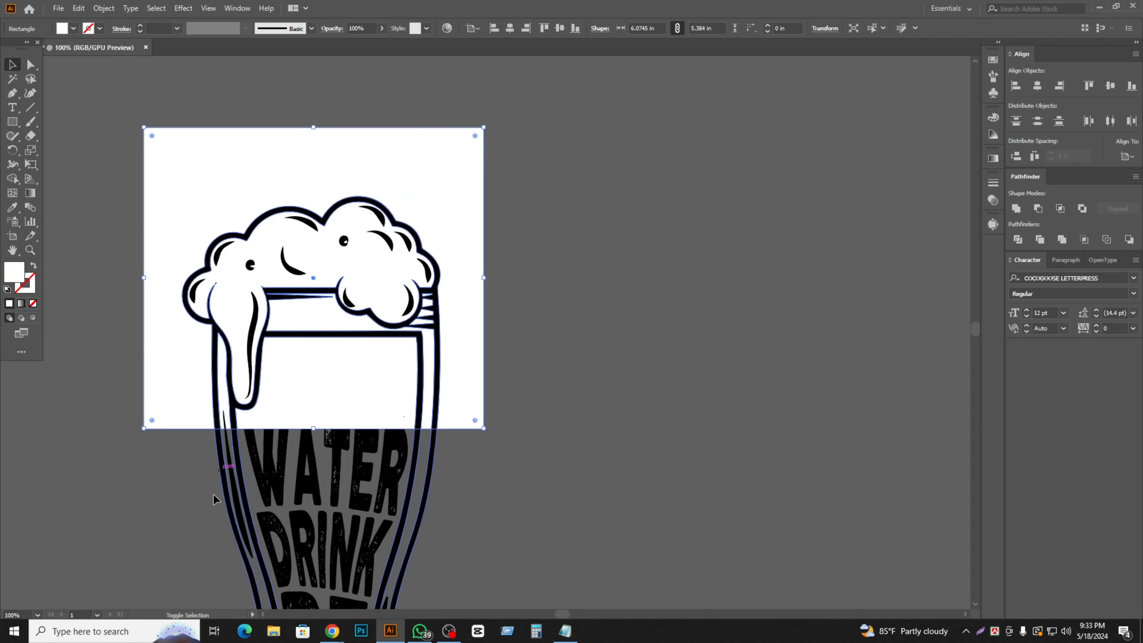
pyautogui.keyDown('shift'); pyautogui.click(226, 477); pyautogui.keyUp('shift')
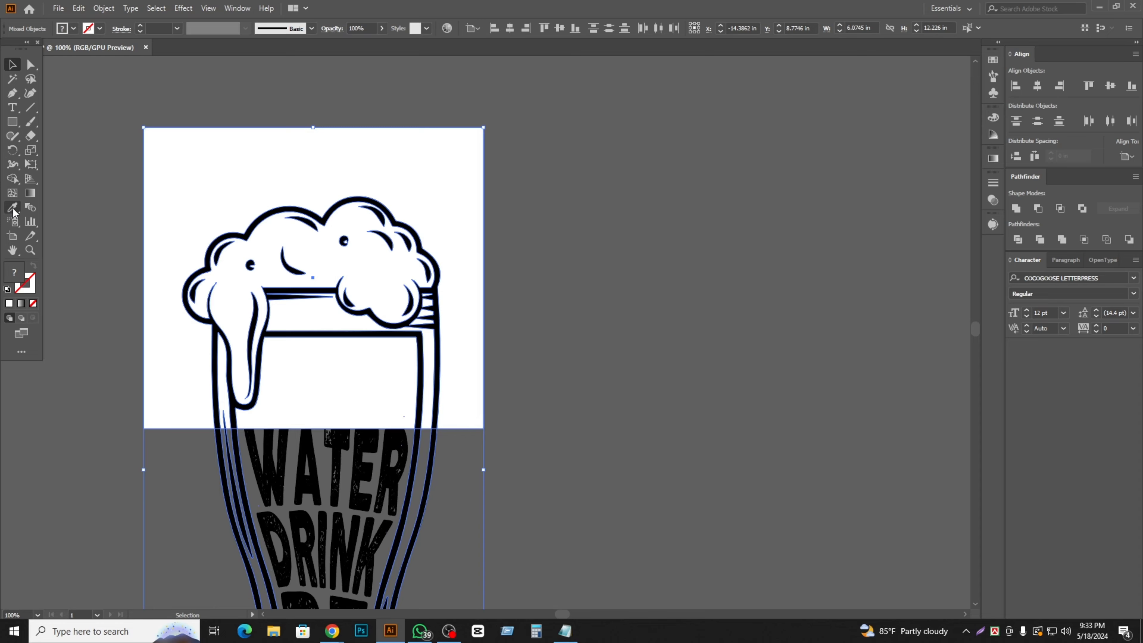
pyautogui.click(12, 178)
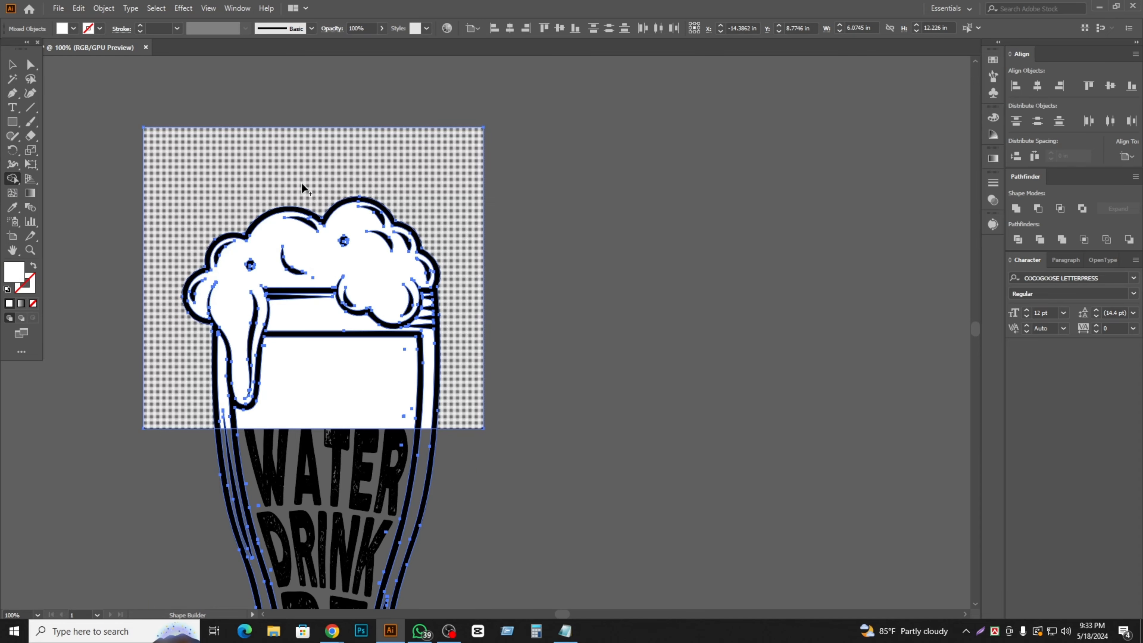
pyautogui.moveTo(220, 179); pyautogui.dragTo(489, 135)
# - Remove the white from the lettering area and the glass's left wall with Shape Builder
pyautogui.scroll(3, 255, 416)
pyautogui.keyDown('alt'); pyautogui.click(366, 407); pyautogui.keyUp('alt')
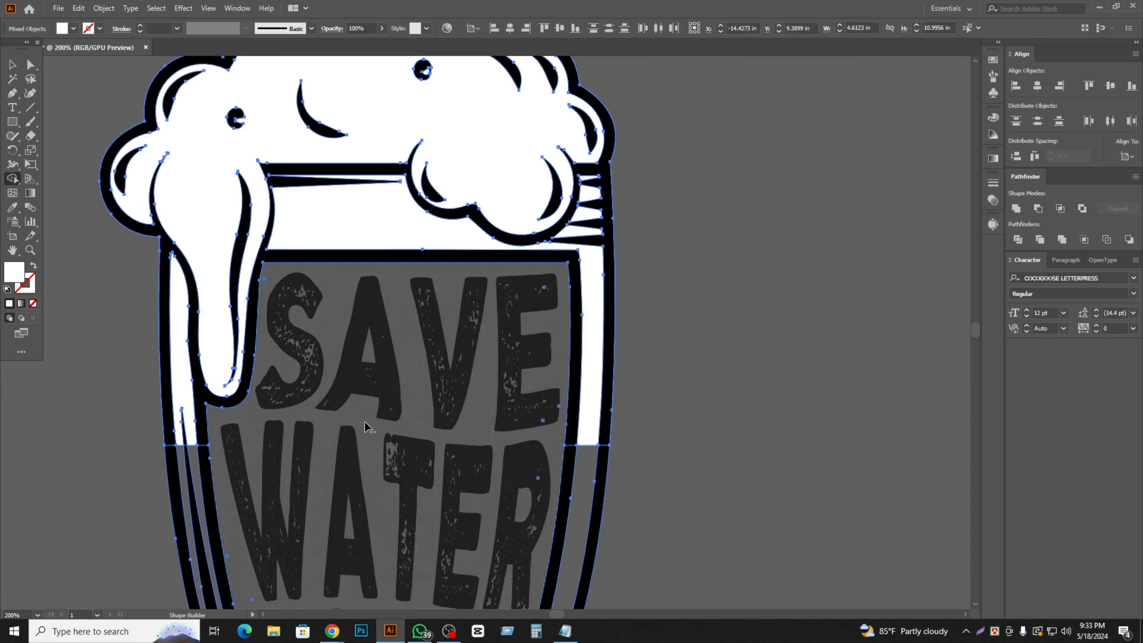
pyautogui.keyDown('alt'); pyautogui.click(178, 365); pyautogui.keyUp('alt')
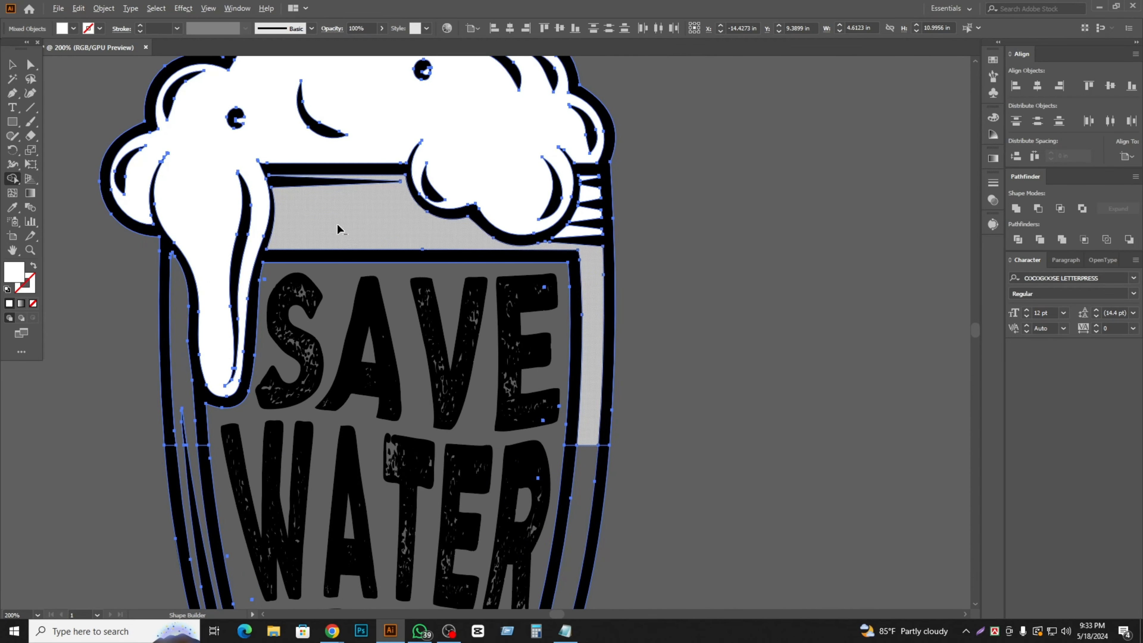
# - Remove the white slivers between the ridge lines at the glass's upper right rim, keeping only the foam white
pyautogui.scroll(4, 576, 211)
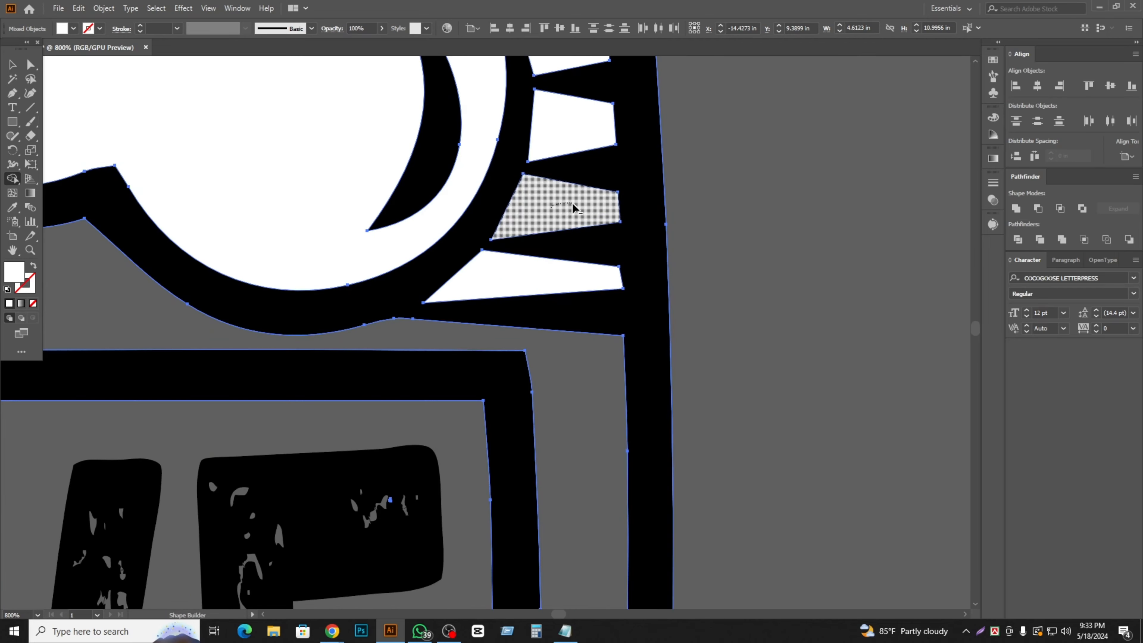
pyautogui.keyDown('alt'); pyautogui.click(574, 208); pyautogui.keyUp('alt')
pyautogui.keyDown('alt'); pyautogui.click(524, 281); pyautogui.keyUp('alt')
pyautogui.scroll(3, 566, 237)
pyautogui.keyDown('alt'); pyautogui.click(564, 222); pyautogui.keyUp('alt')
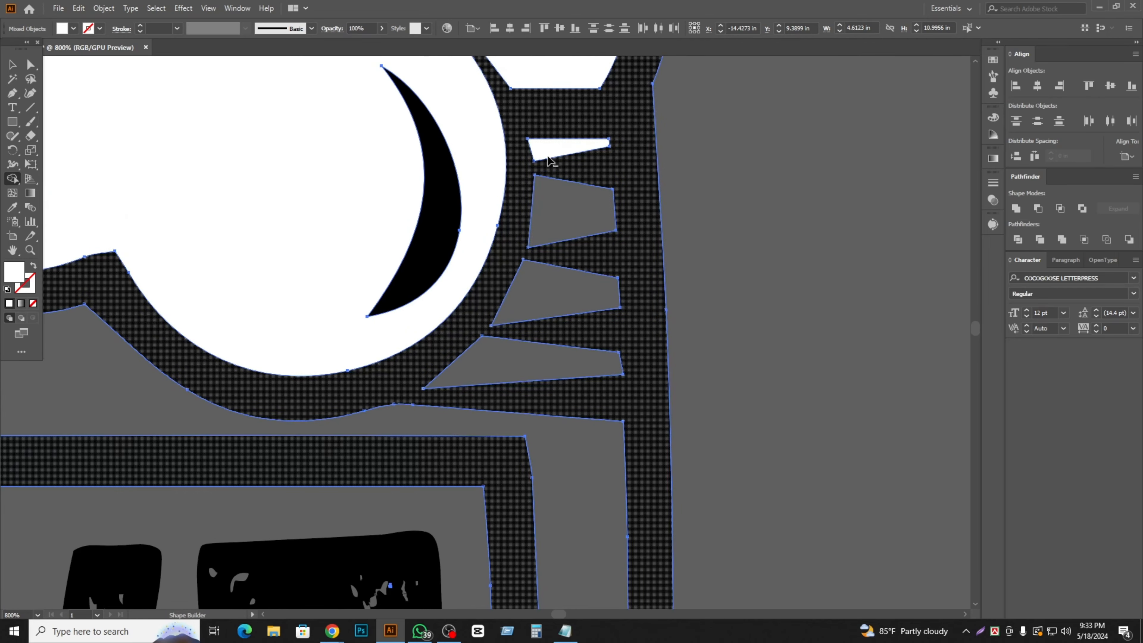
pyautogui.keyDown('alt'); pyautogui.click(552, 156); pyautogui.keyUp('alt')
pyautogui.scroll(-7, 568, 176)
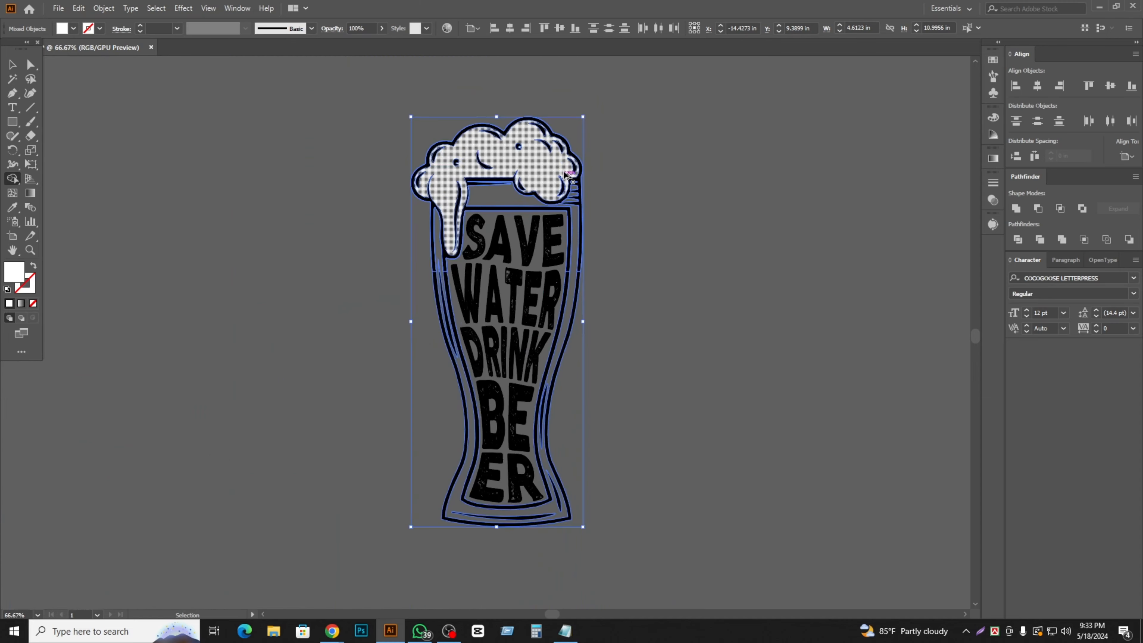
pyautogui.scroll(3, 481, 176)
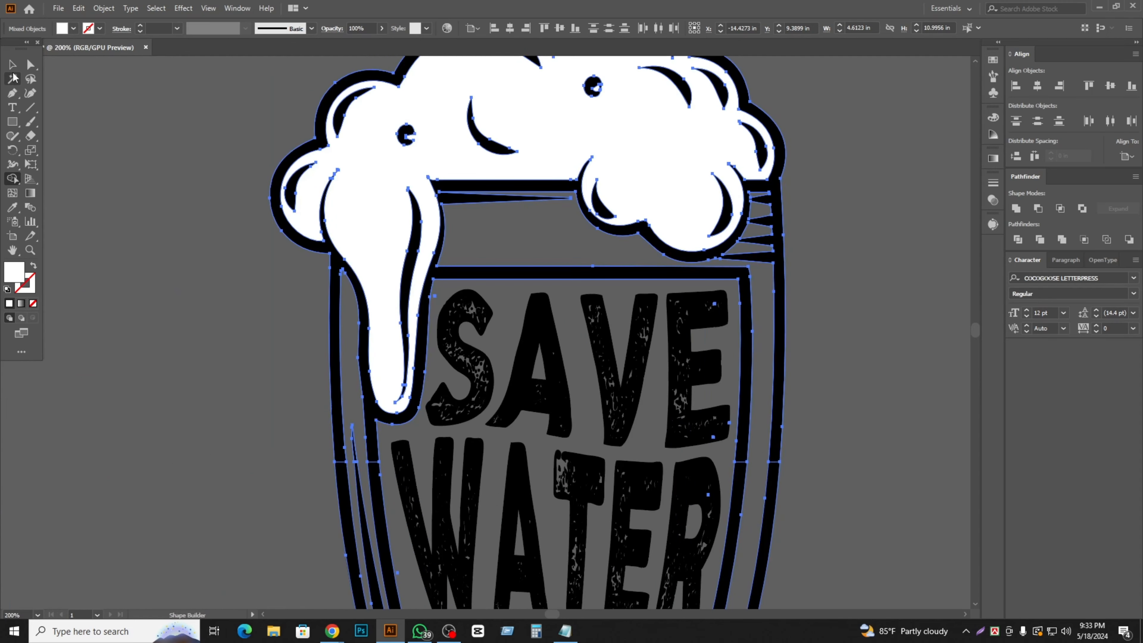
# - Group the glass outline with the white foam pieces, leaving the lettering out, and deselect
pyautogui.click(13, 65)
pyautogui.click(186, 189)
pyautogui.scroll(-4, 322, 223)
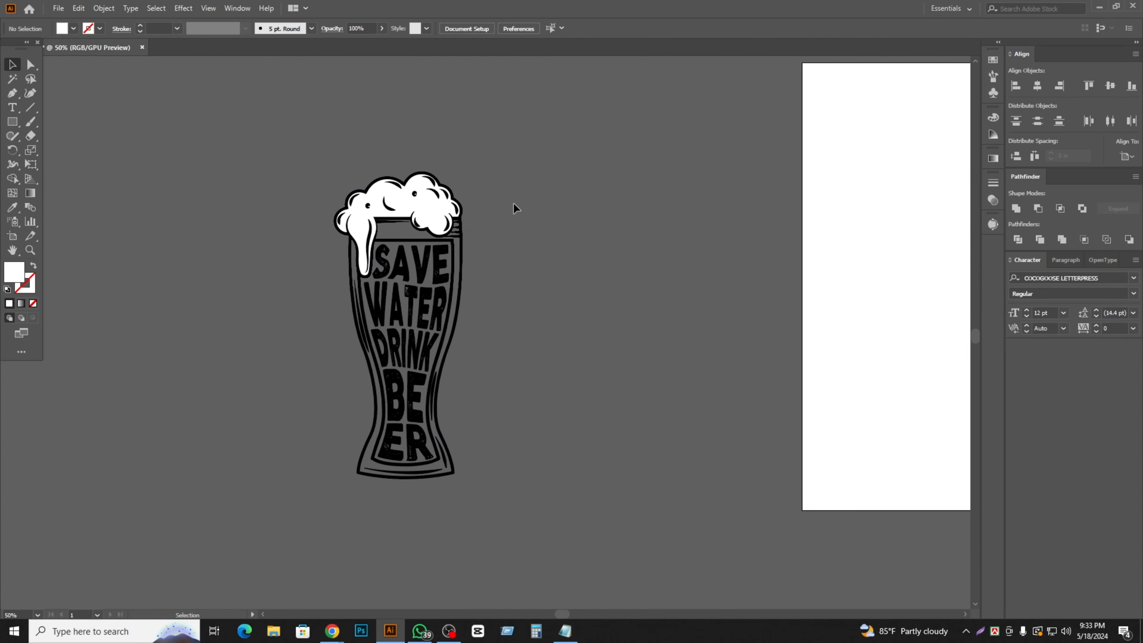
pyautogui.scroll(2, 513, 204)
pyautogui.hotkey('ctrl', 'a')
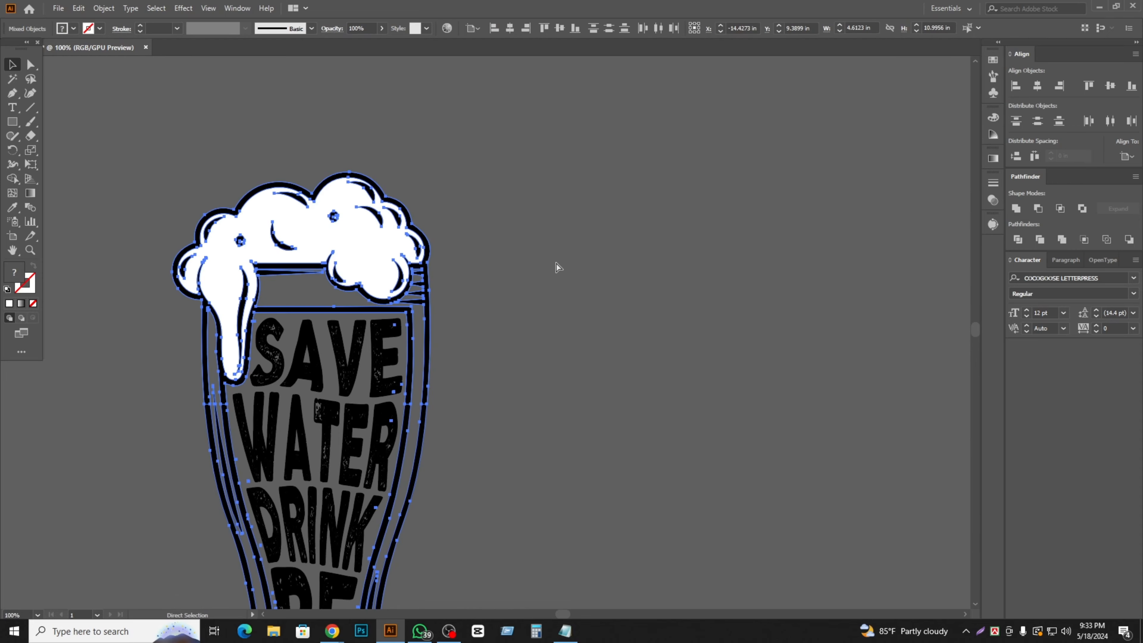
pyautogui.hotkey('ctrl', 'g')
pyautogui.click(553, 290)
# - Try moving the glass group and the lettering group aside separately, and undo both moves
pyautogui.moveTo(374, 262); pyautogui.dragTo(633, 278)
pyautogui.click(677, 310)
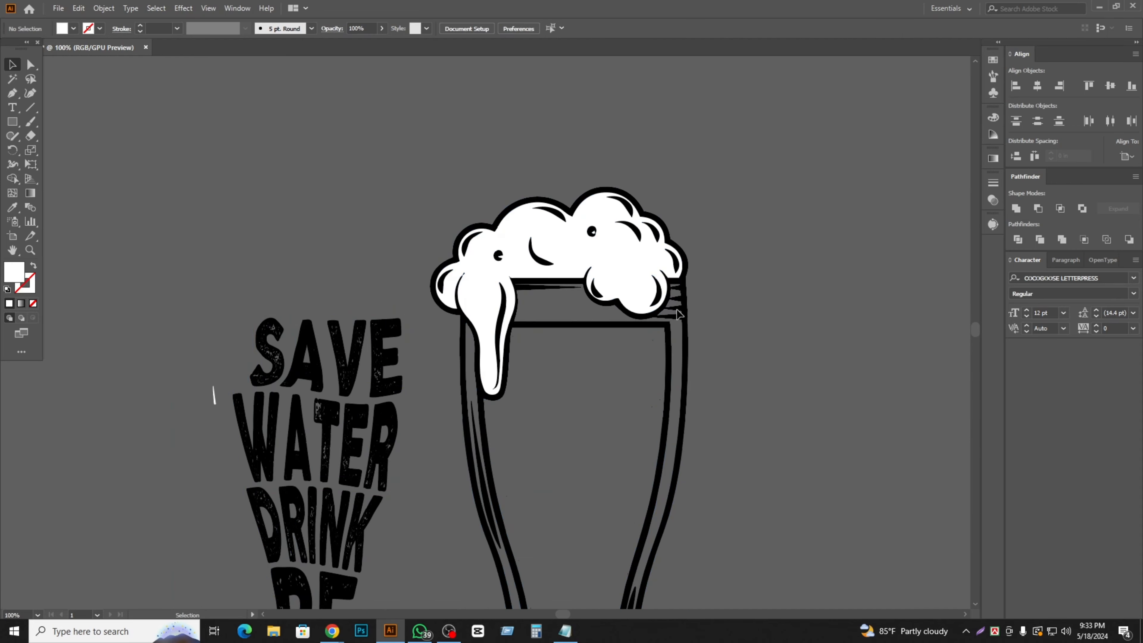
pyautogui.hotkey('ctrl', 'z')
pyautogui.click(683, 308)
pyautogui.scroll(-1, 309, 346)
pyautogui.click(315, 355)
pyautogui.scroll(-1, 343, 394)
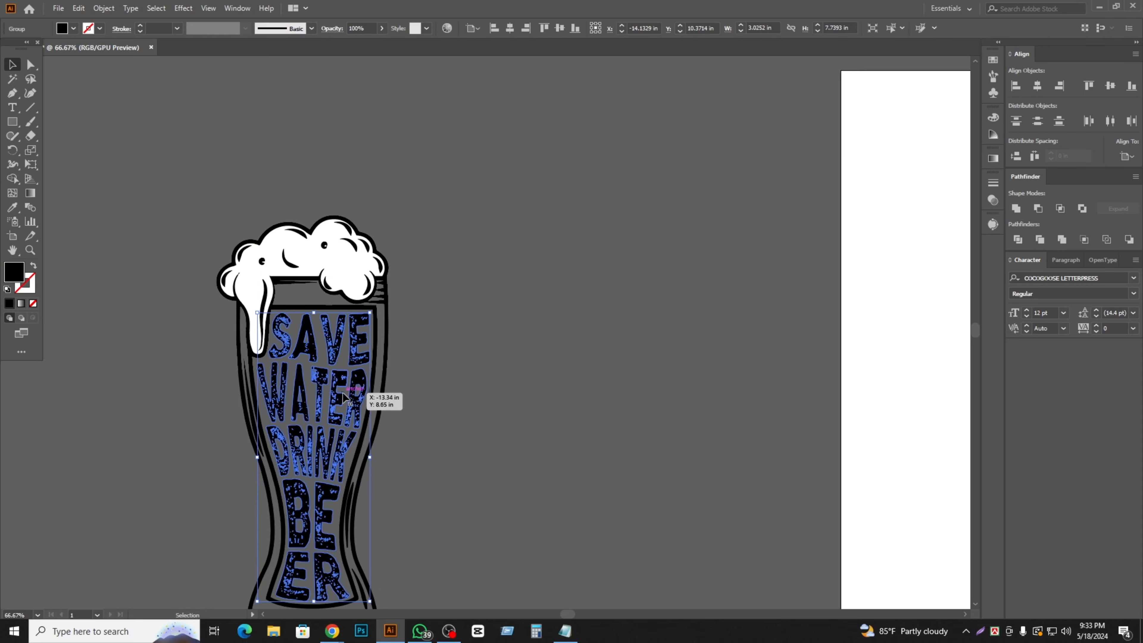
pyautogui.scroll(-1, 343, 394)
pyautogui.moveTo(310, 396); pyautogui.dragTo(606, 412)
pyautogui.hotkey('ctrl', 'z')
# - Fill the lettering group with orange F79B37, starting from the orange swatch, and deselect it
pyautogui.click(669, 429)
pyautogui.click(309, 391)
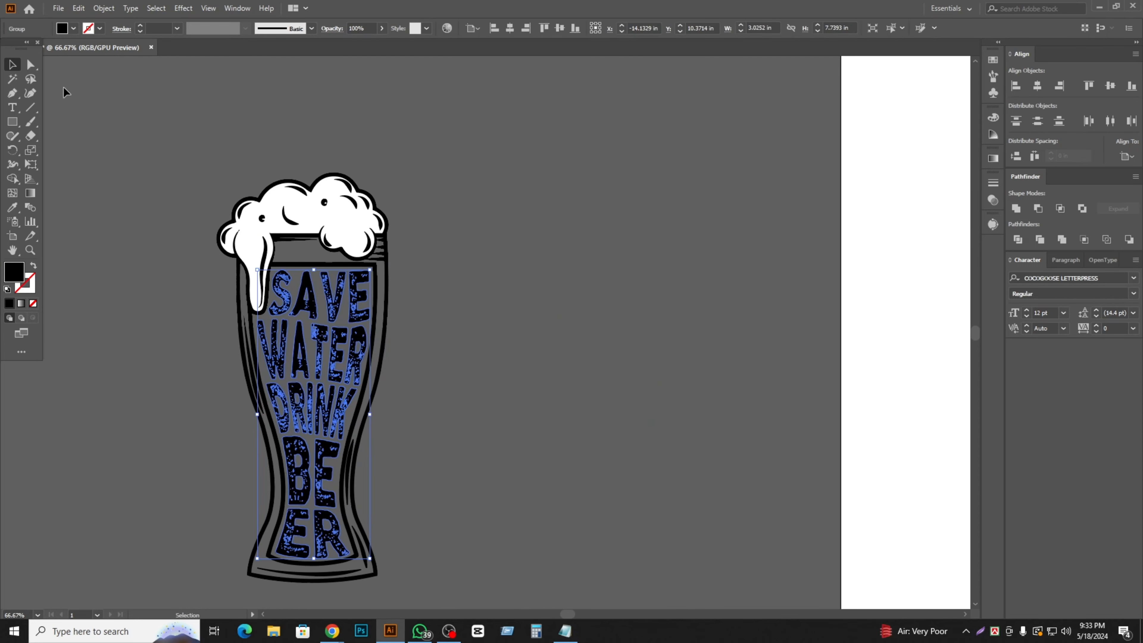
pyautogui.click(72, 28)
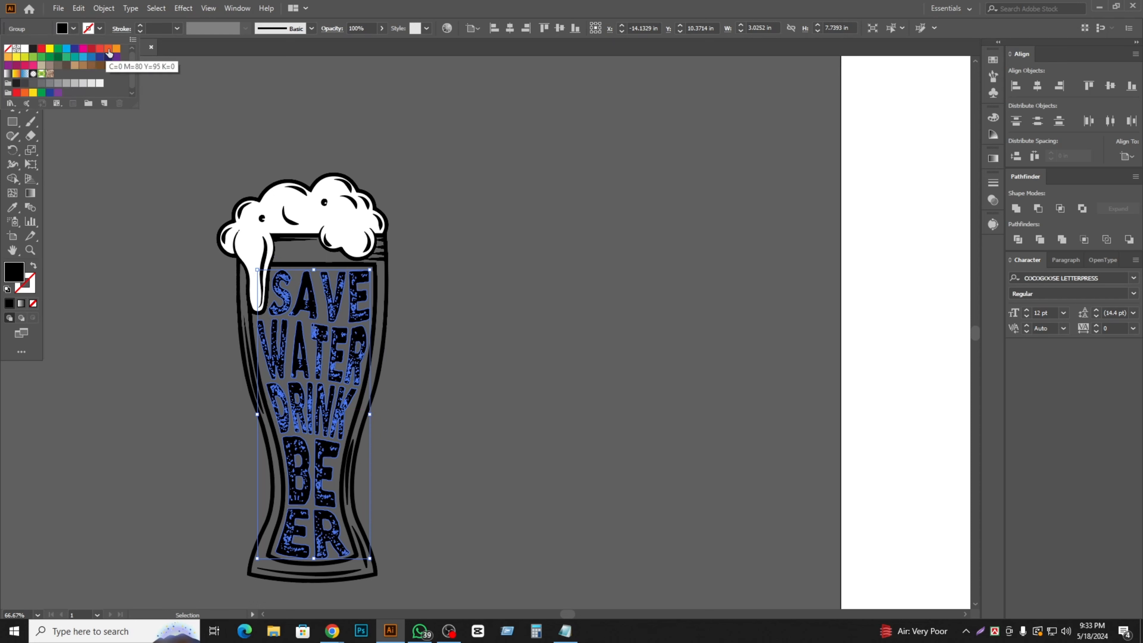
pyautogui.click(116, 49)
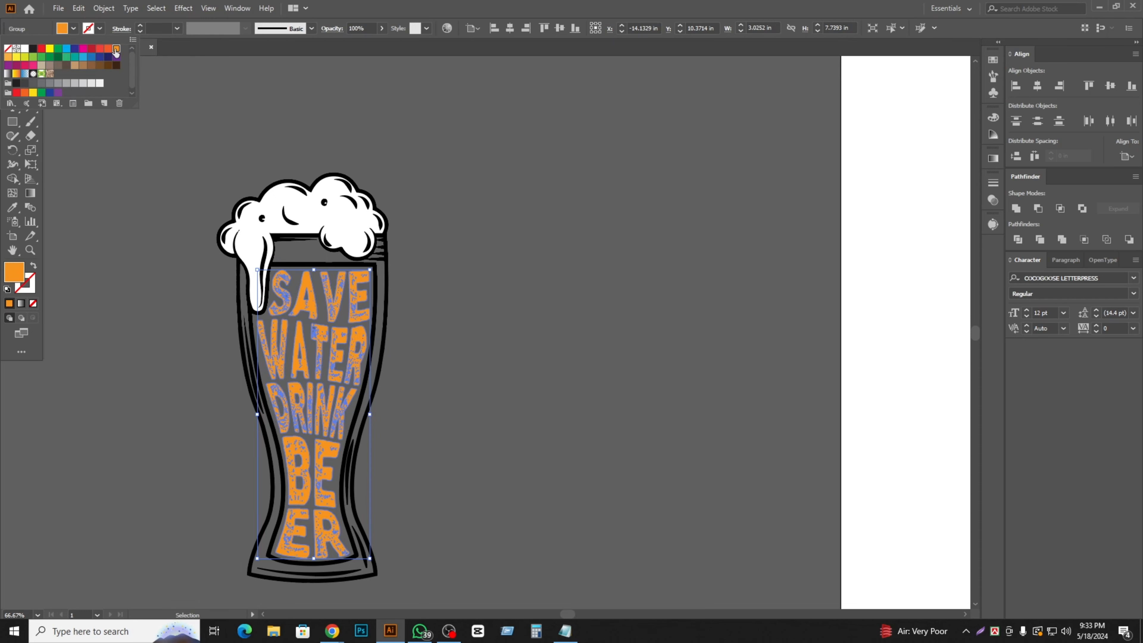
pyautogui.doubleClick(14, 271)
pyautogui.click(794, 251)
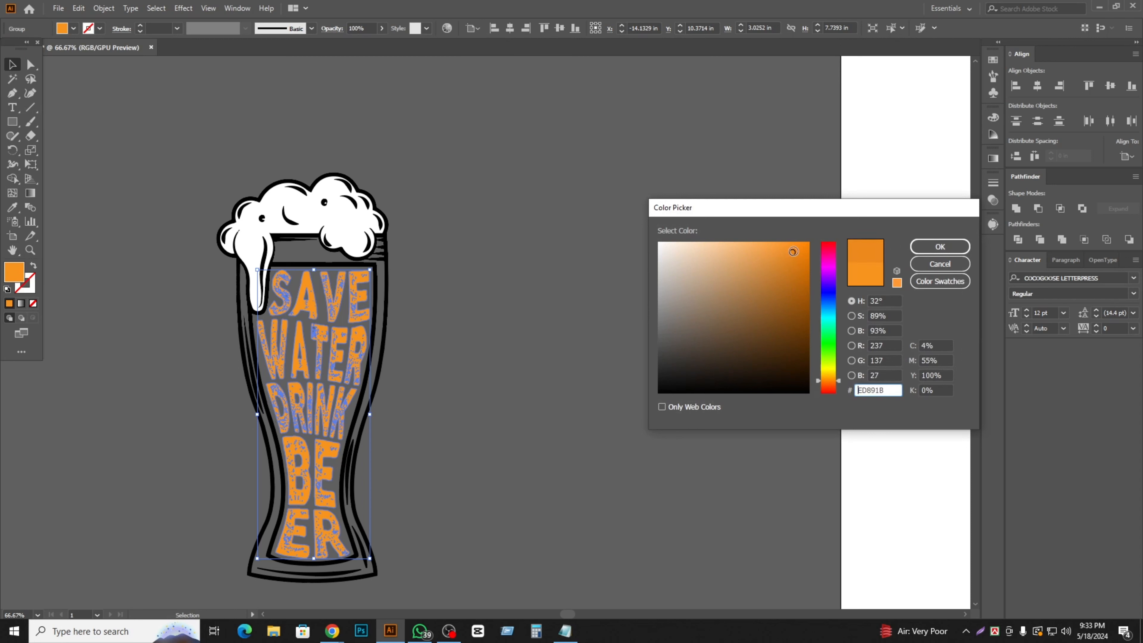
pyautogui.moveTo(789, 250); pyautogui.dragTo(776, 246)
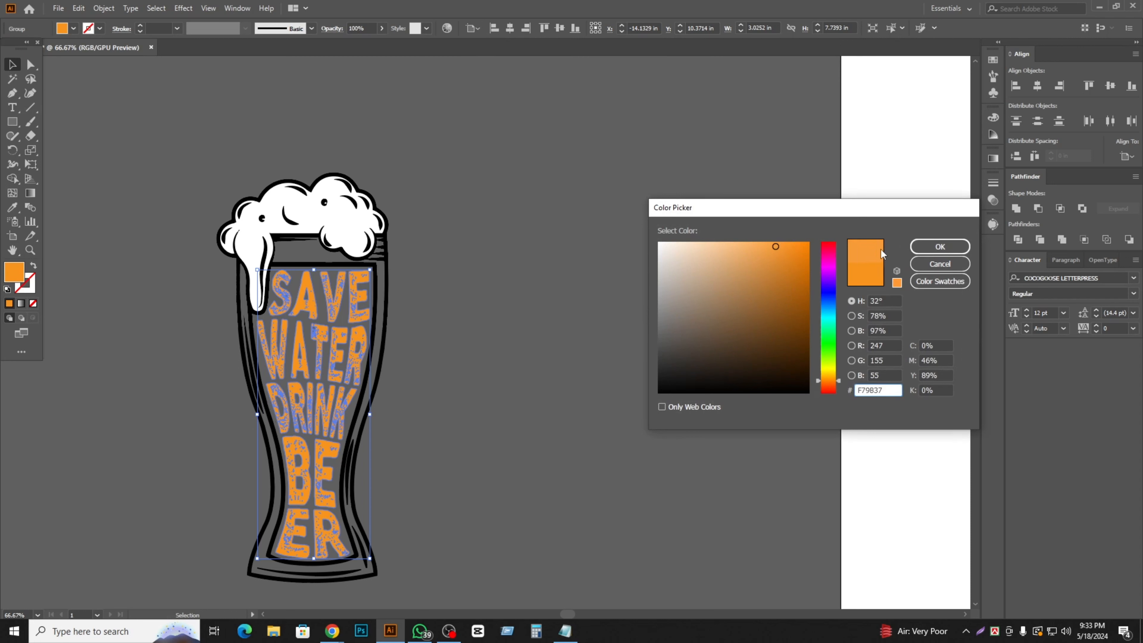
pyautogui.click(940, 247)
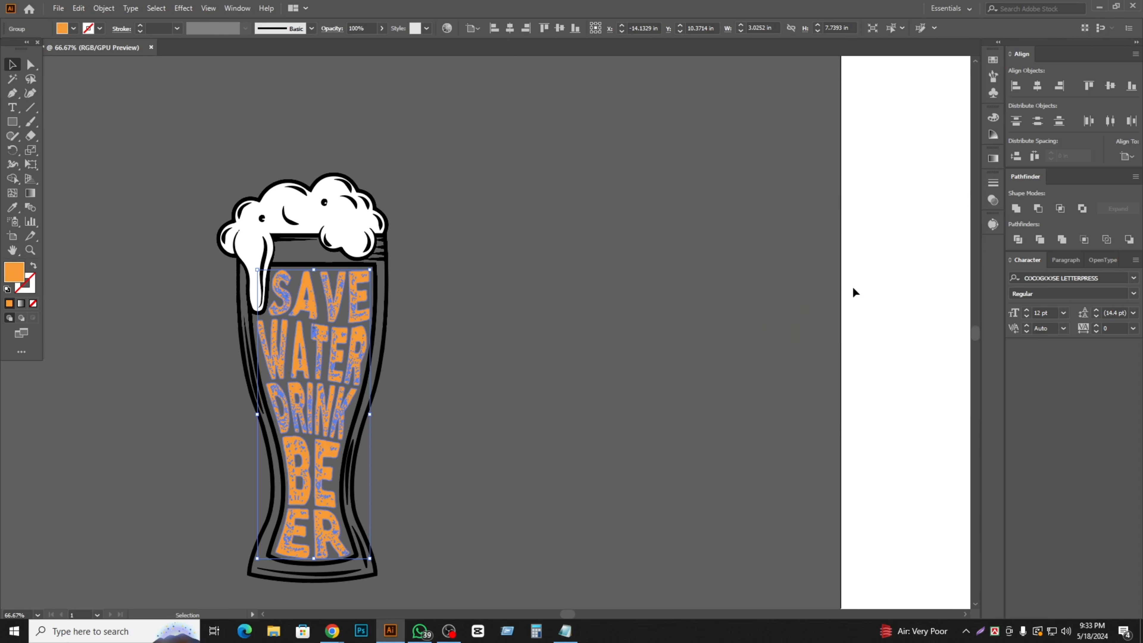
pyautogui.click(468, 405)
# - Create a rectangle 12 in wide and 16 in high near the artboard
pyautogui.scroll(-2, 463, 401)
pyautogui.scroll(3, 460, 398)
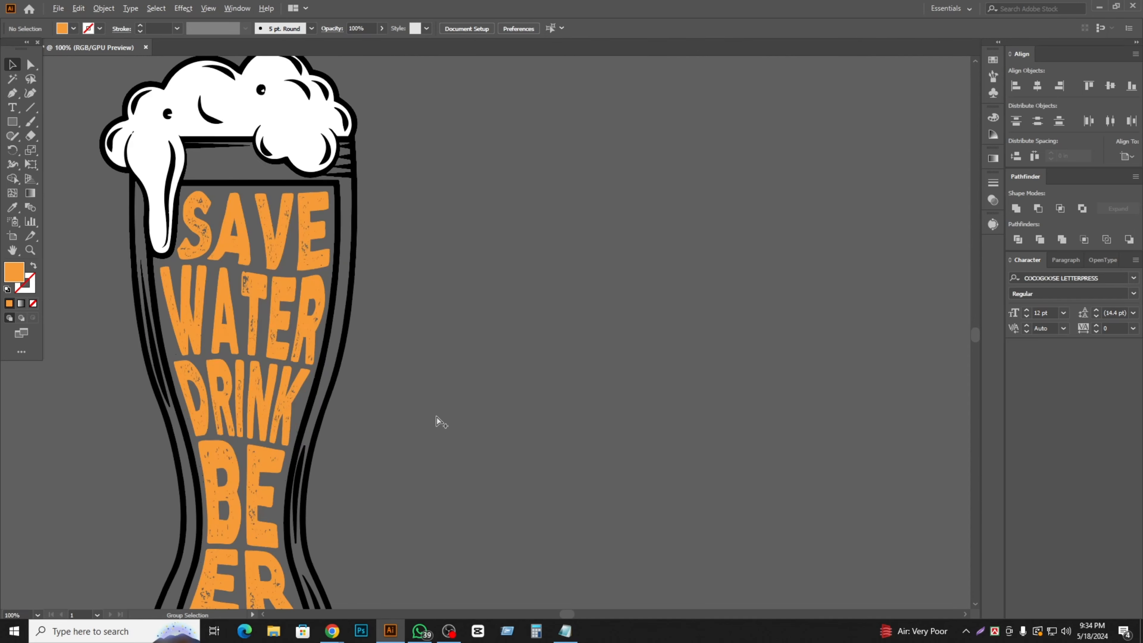
pyautogui.scroll(-1, 436, 417)
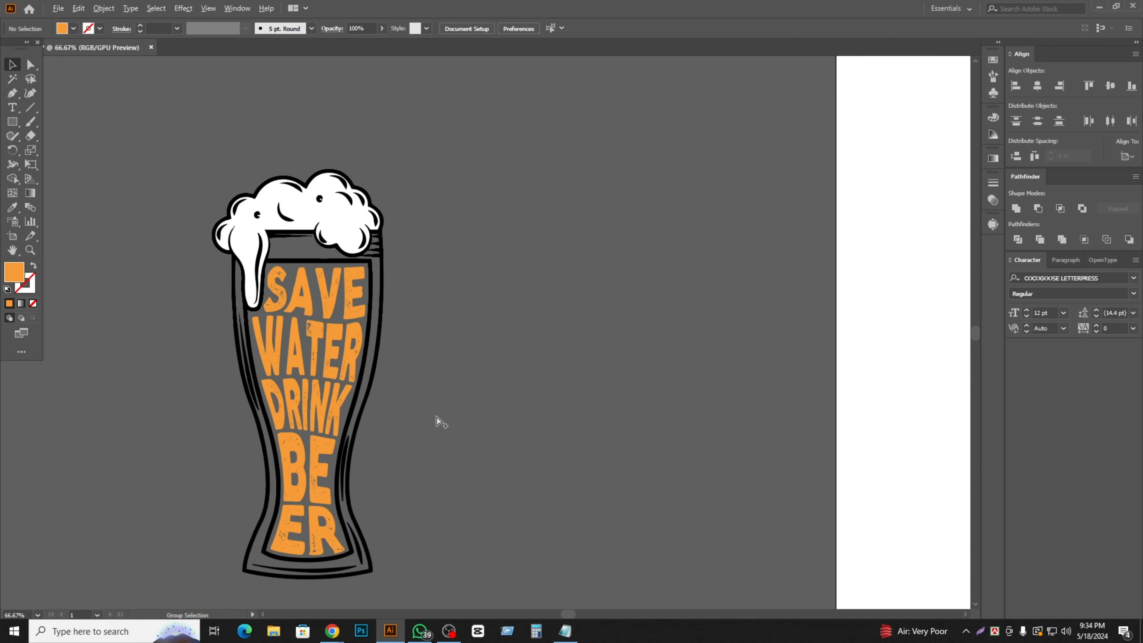
pyautogui.scroll(-1, 436, 418)
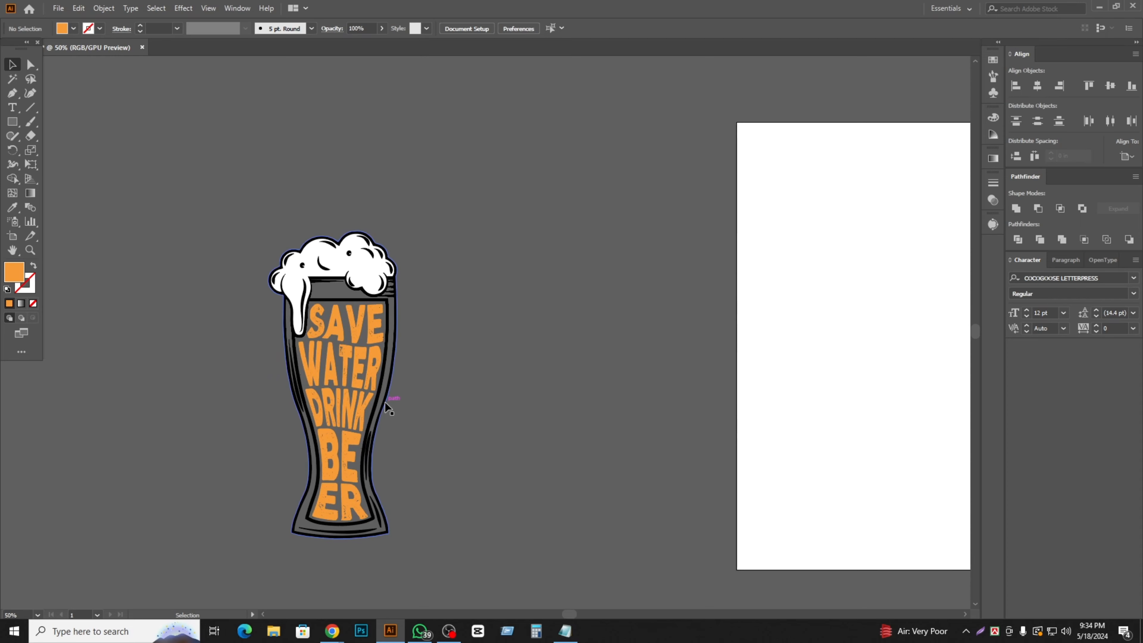
pyautogui.moveTo(643, 361); pyautogui.dragTo(308, 350)
pyautogui.click(13, 121)
pyautogui.click(504, 230)
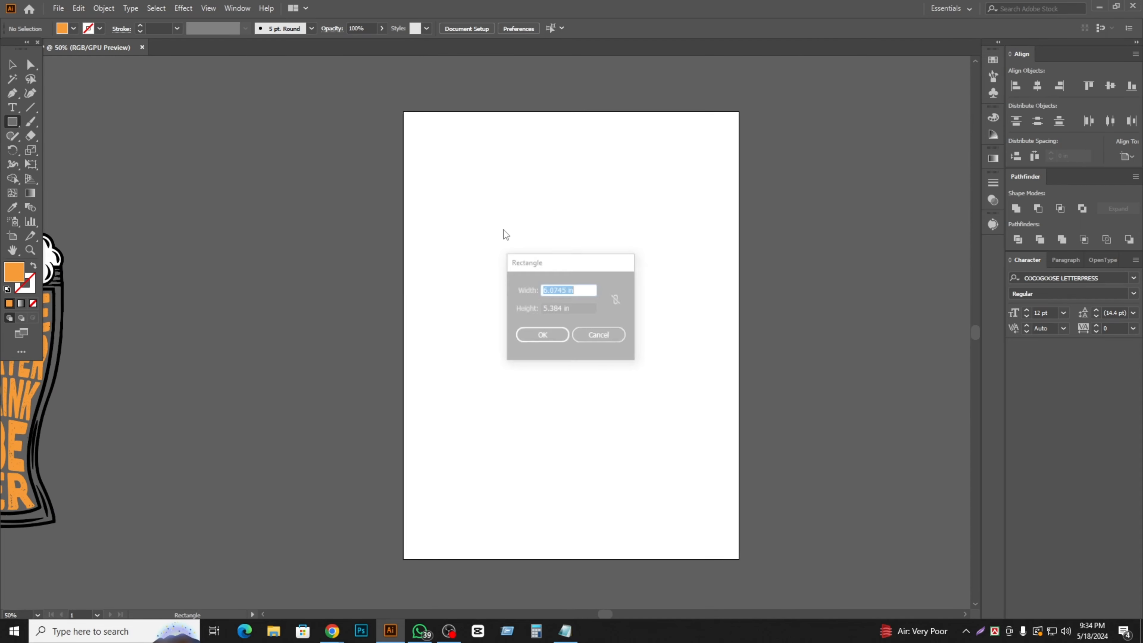
pyautogui.write('12')
pyautogui.press('Tab')
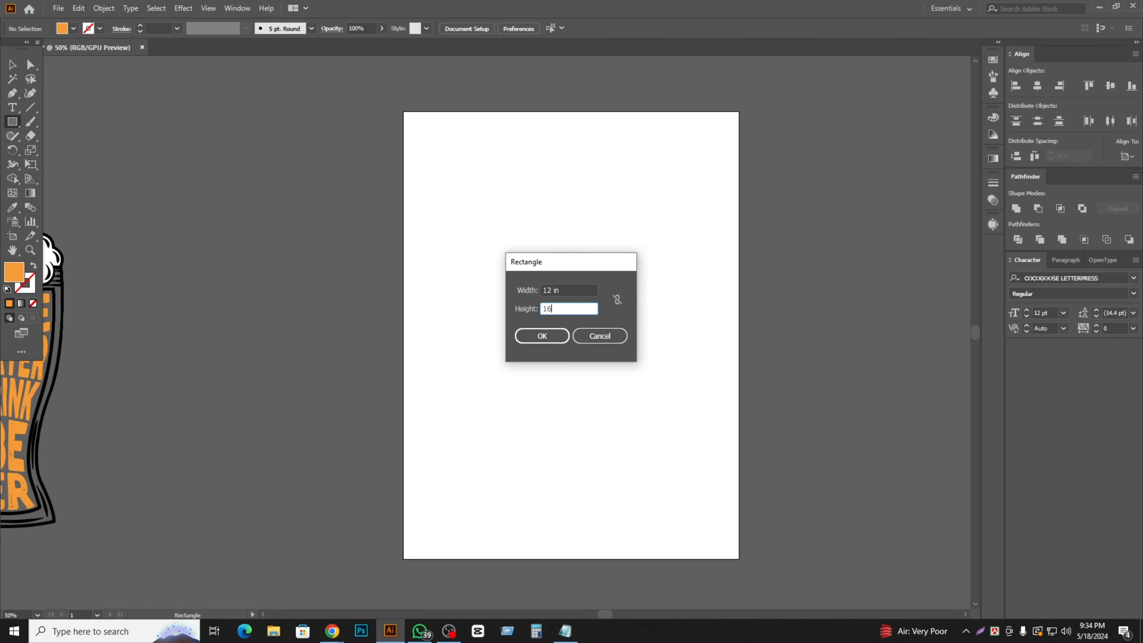
pyautogui.press('Return')
pyautogui.click(12, 65)
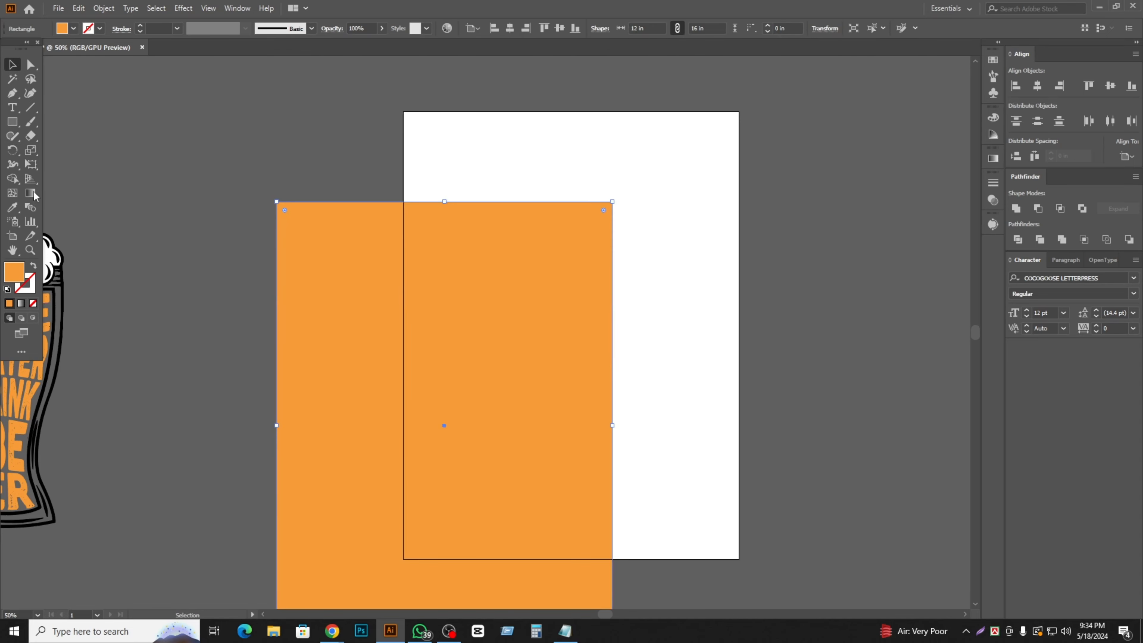
# - Fill the rectangle with black 000000 and place it behind the other artwork
pyautogui.doubleClick(12, 278)
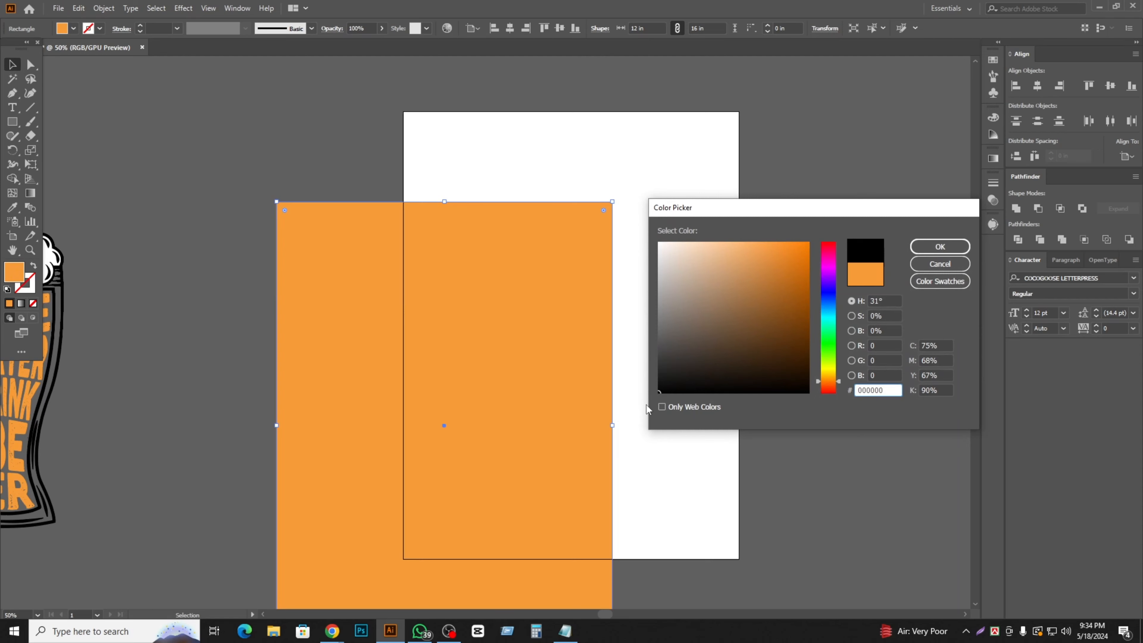
pyautogui.click(915, 248)
pyautogui.press('Delete')
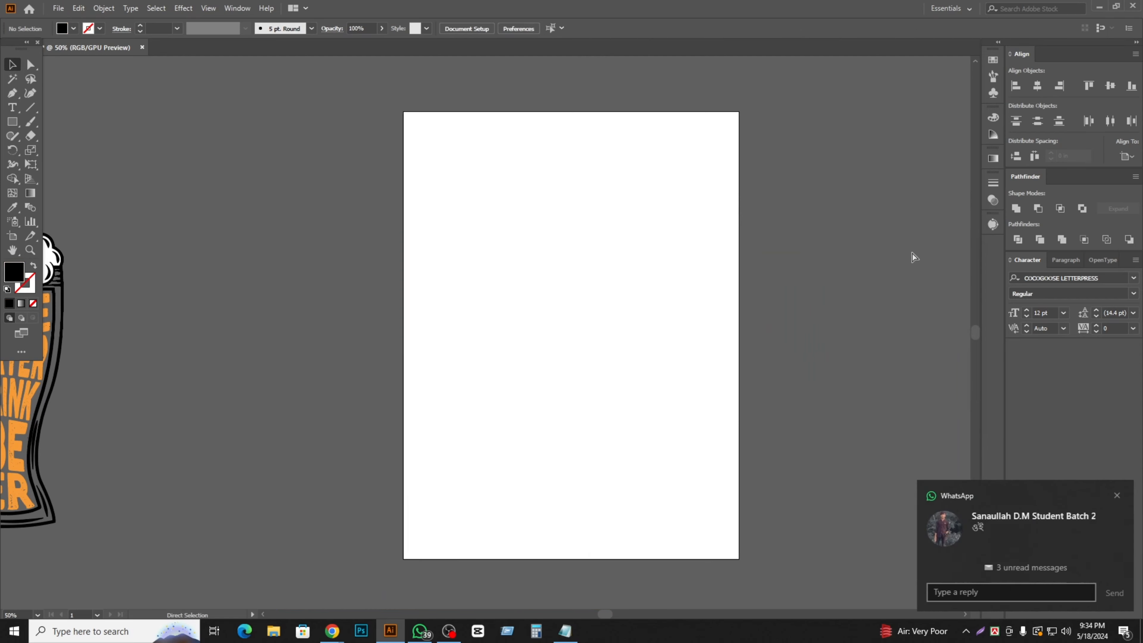
pyautogui.hotkey('ctrl', 'z')
pyautogui.click(1117, 496)
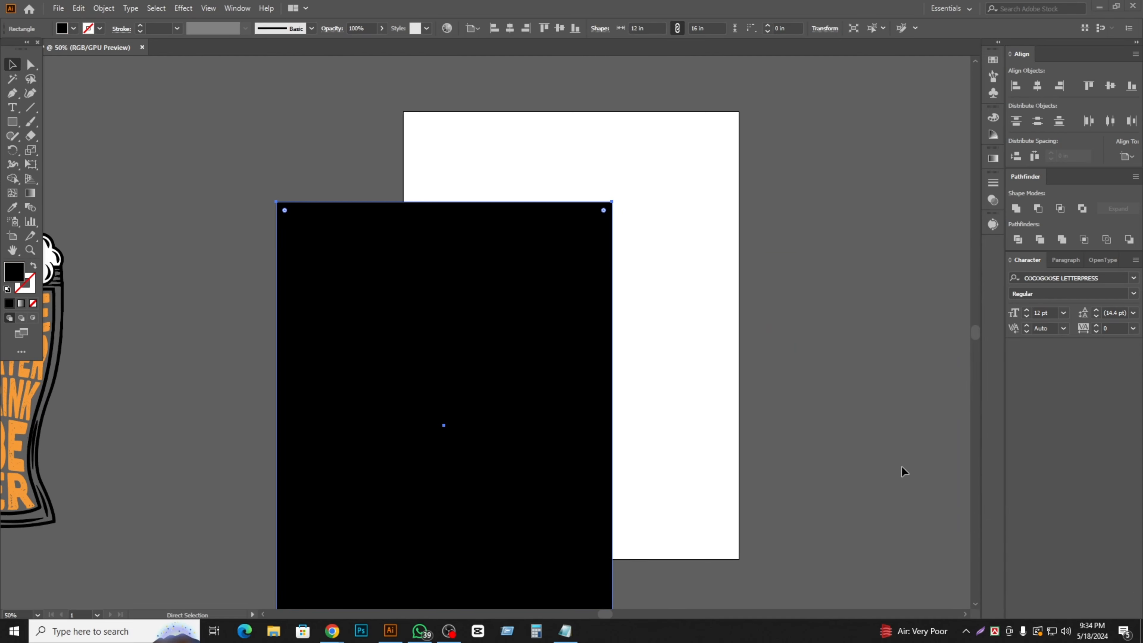
# - Centre the black rectangle horizontally and vertically on the artboard
pyautogui.click(520, 228)
pyautogui.click(1037, 85)
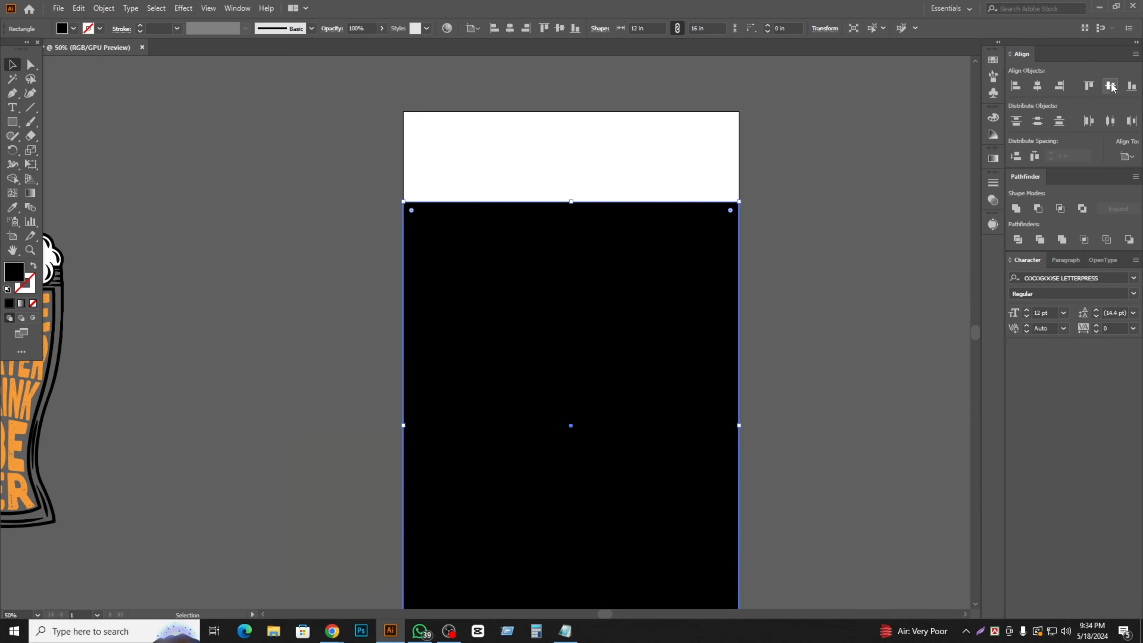
pyautogui.click(1110, 85)
# - Centre the complete glass group, including its lettering, vertically and horizontally on the black artboard background
pyautogui.press('space')
pyautogui.moveTo(153, 332); pyautogui.dragTo(260, 306)
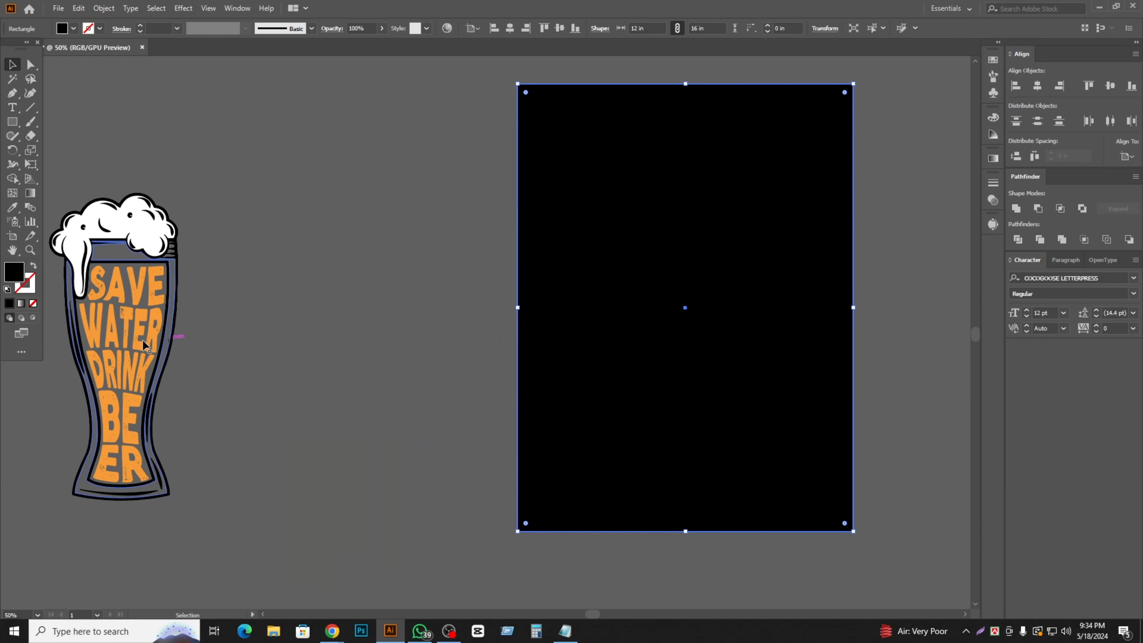
pyautogui.moveTo(145, 339); pyautogui.dragTo(240, 335)
pyautogui.hotkey('ctrl', 'z')
pyautogui.click(307, 439)
pyautogui.click(114, 314)
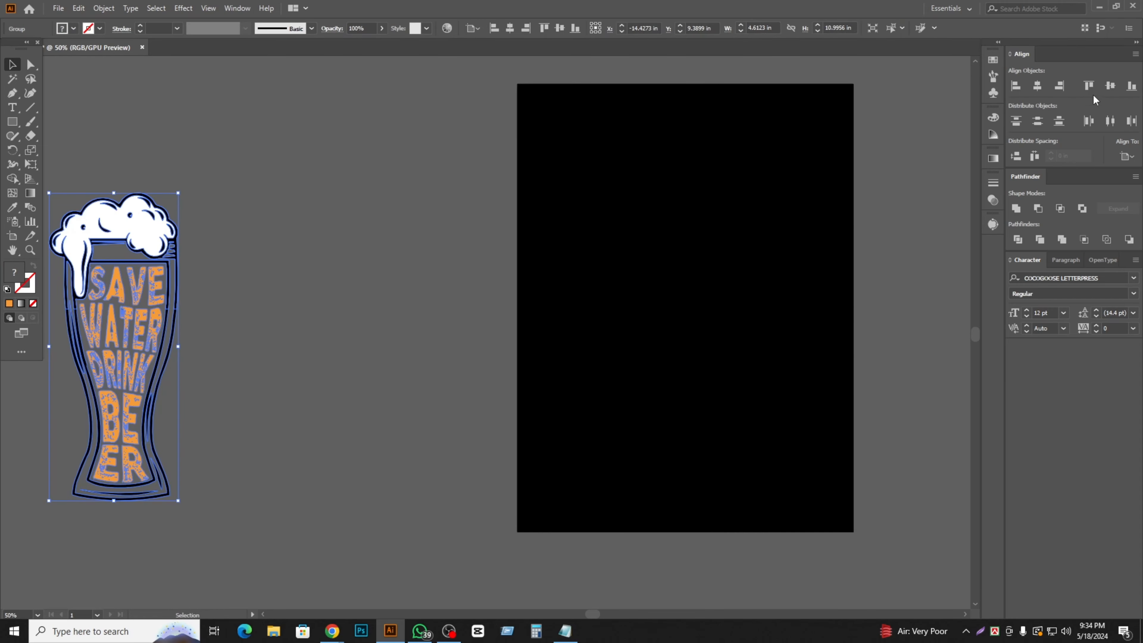
pyautogui.click(1111, 86)
pyautogui.click(1038, 86)
# - Ungroup the glass artwork and enlarge it proportionally about its centre so it fills more of the black background
pyautogui.rightClick(720, 279)
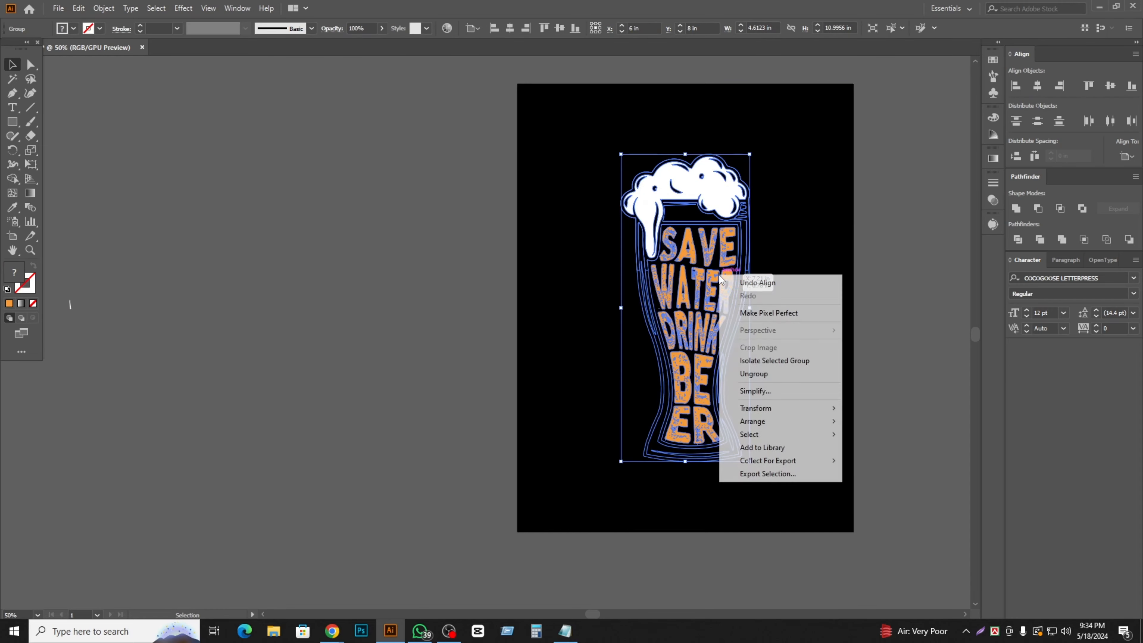
pyautogui.click(766, 374)
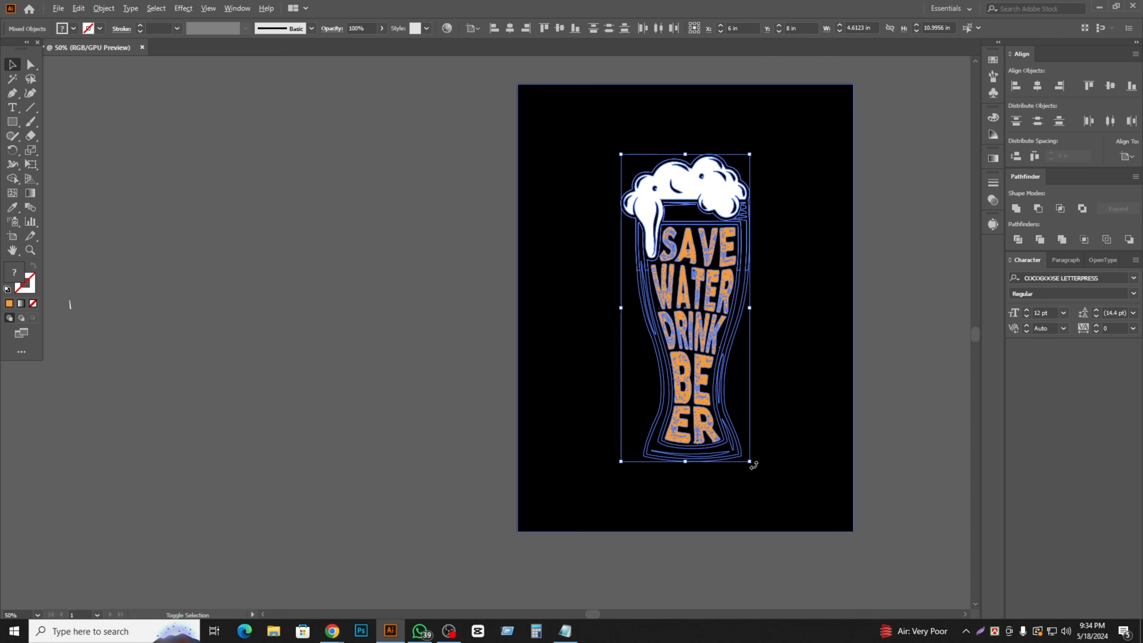
pyautogui.moveTo(751, 464); pyautogui.dragTo(796, 501)
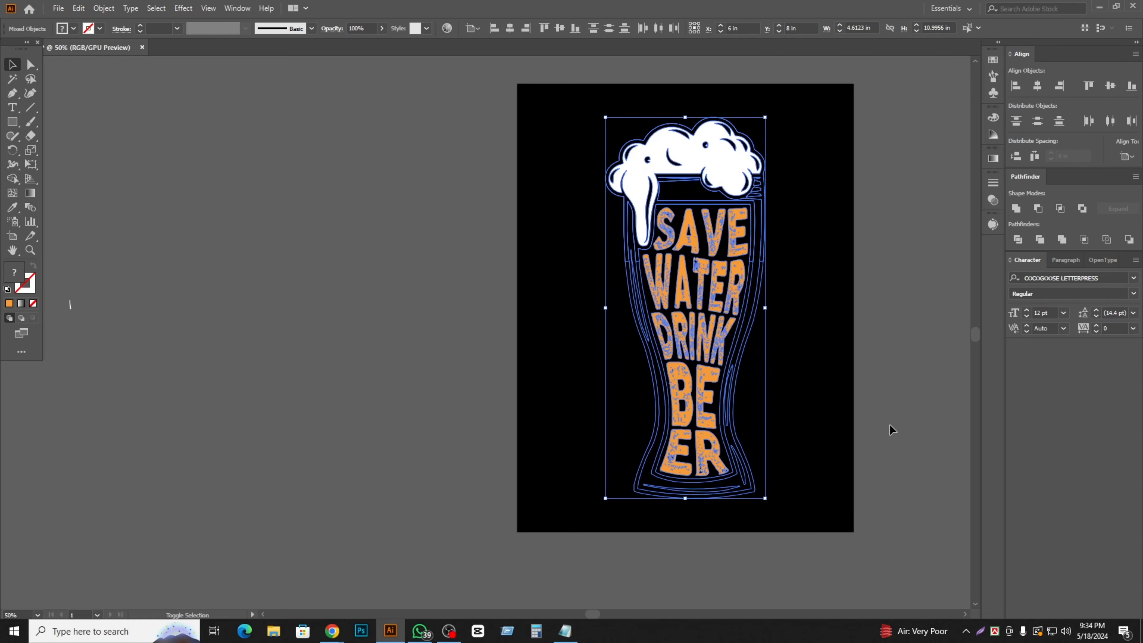
# - Lock the black background rectangle and move the whole glass artwork off the artboard onto the empty canvas to its left
pyautogui.click(914, 400)
pyautogui.press('space')
pyautogui.moveTo(903, 398); pyautogui.dragTo(824, 424)
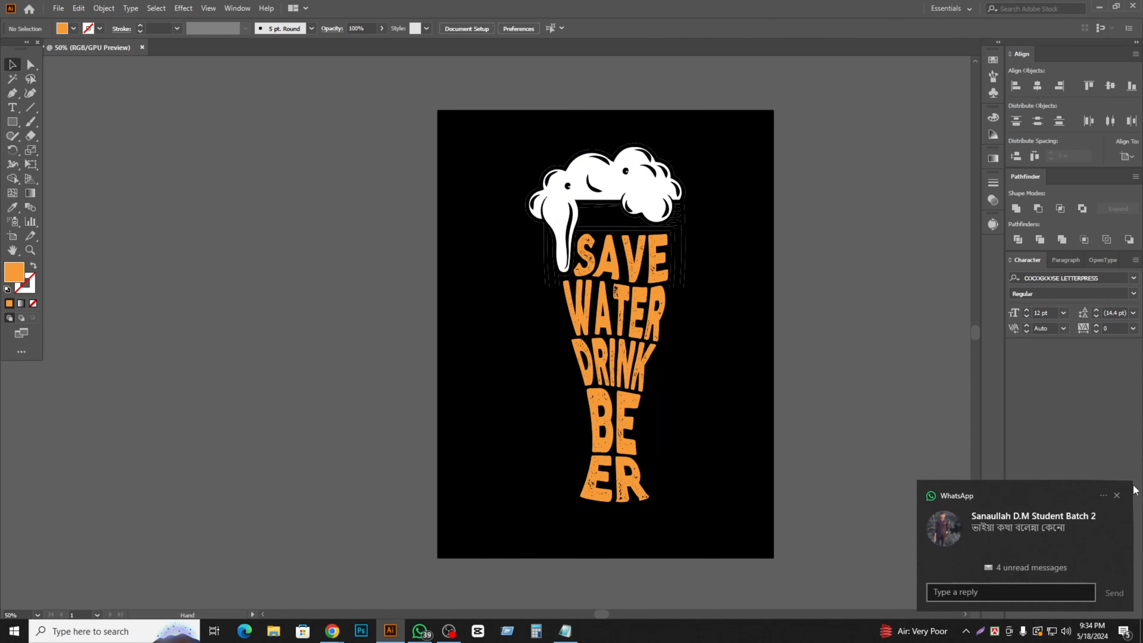
pyautogui.click(1118, 495)
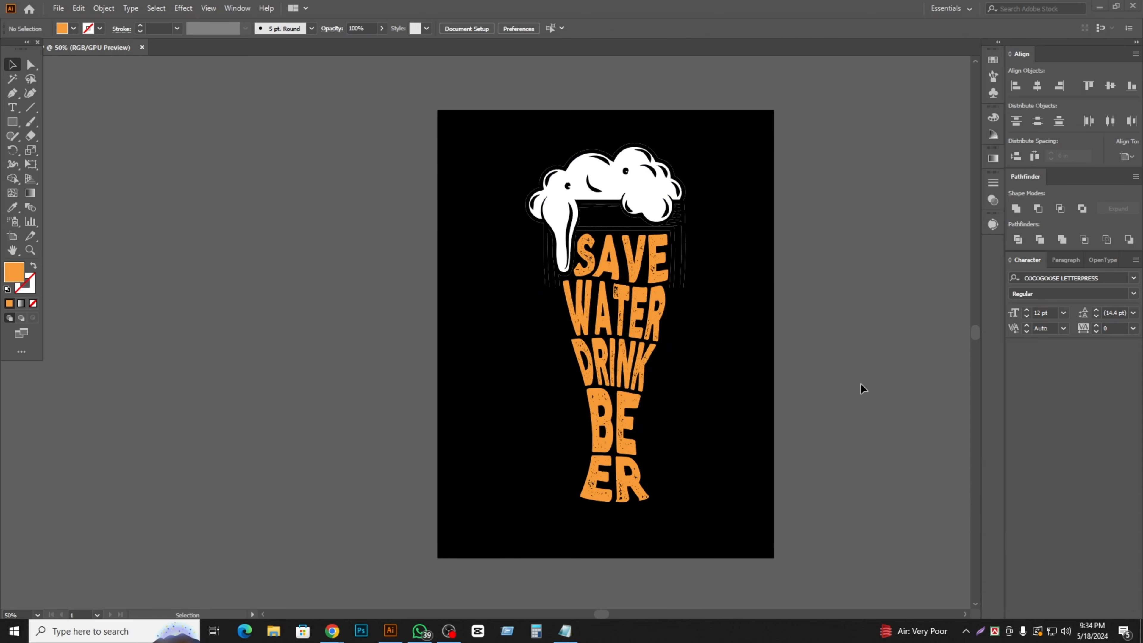
pyautogui.click(479, 146)
pyautogui.hotkey('ctrl', '2')
pyautogui.moveTo(493, 148); pyautogui.dragTo(732, 389)
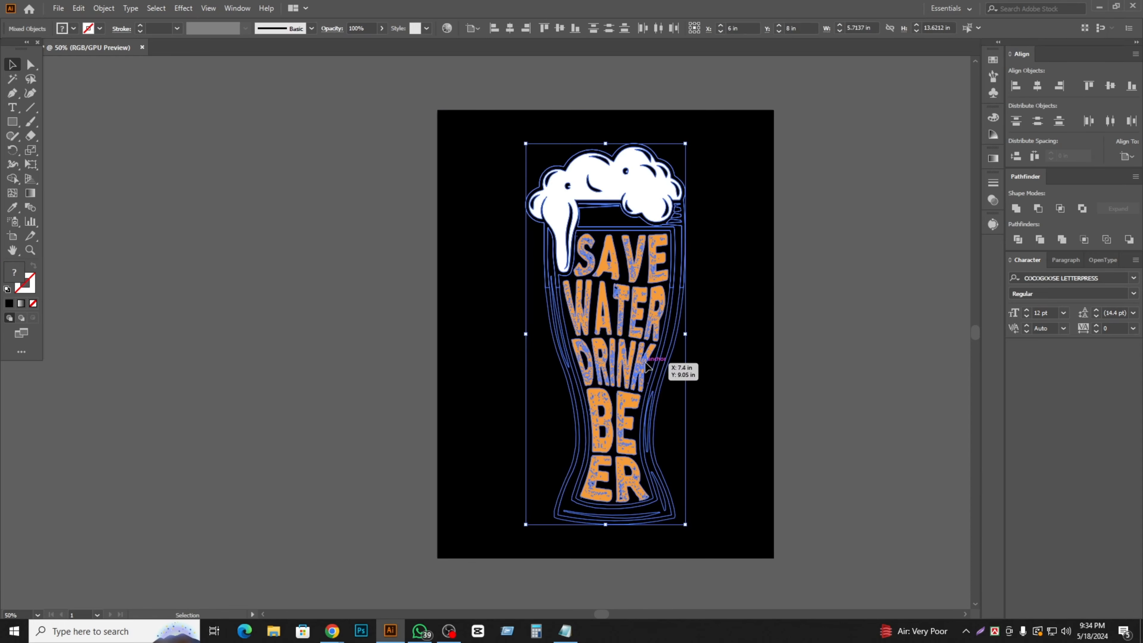
pyautogui.moveTo(647, 366); pyautogui.dragTo(391, 376)
pyautogui.click(413, 332)
pyautogui.scroll(1, 279, 358)
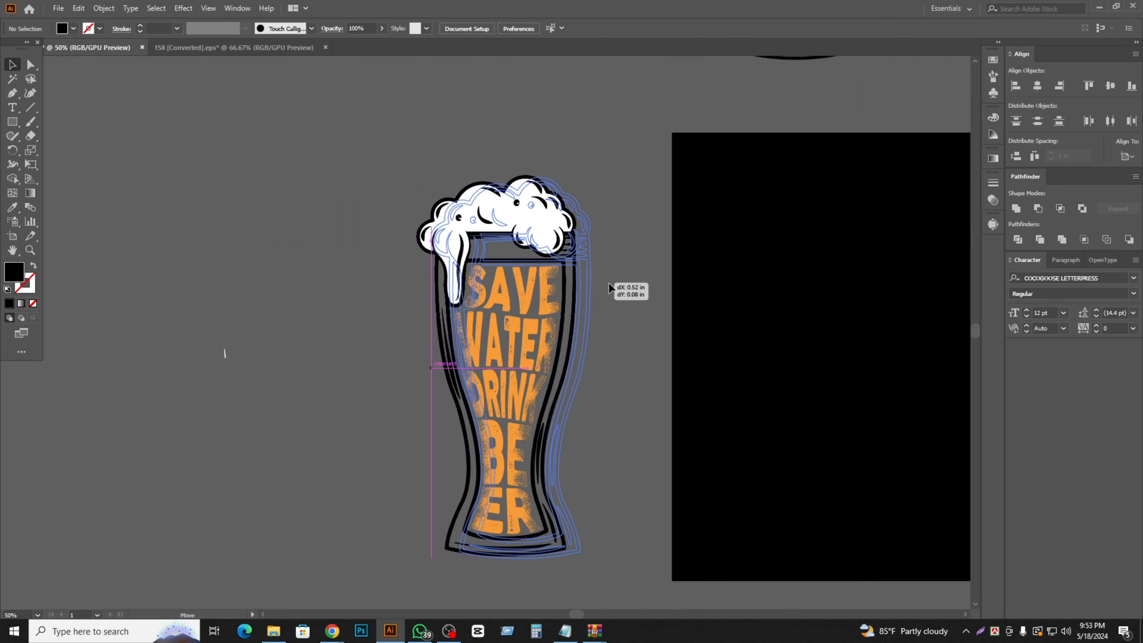
# - Recolour the black glass outline group, including its foam contour lines, with a white fill
pyautogui.moveTo(608, 283); pyautogui.dragTo(697, 302)
pyautogui.hotkey('ctrl', 'z')
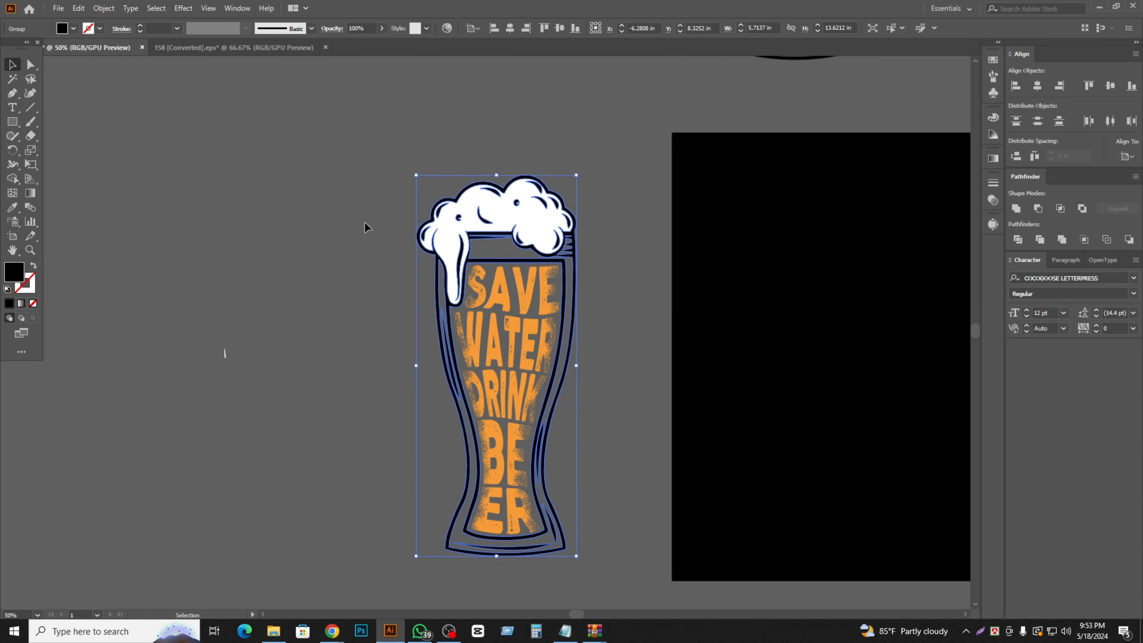
pyautogui.click(73, 29)
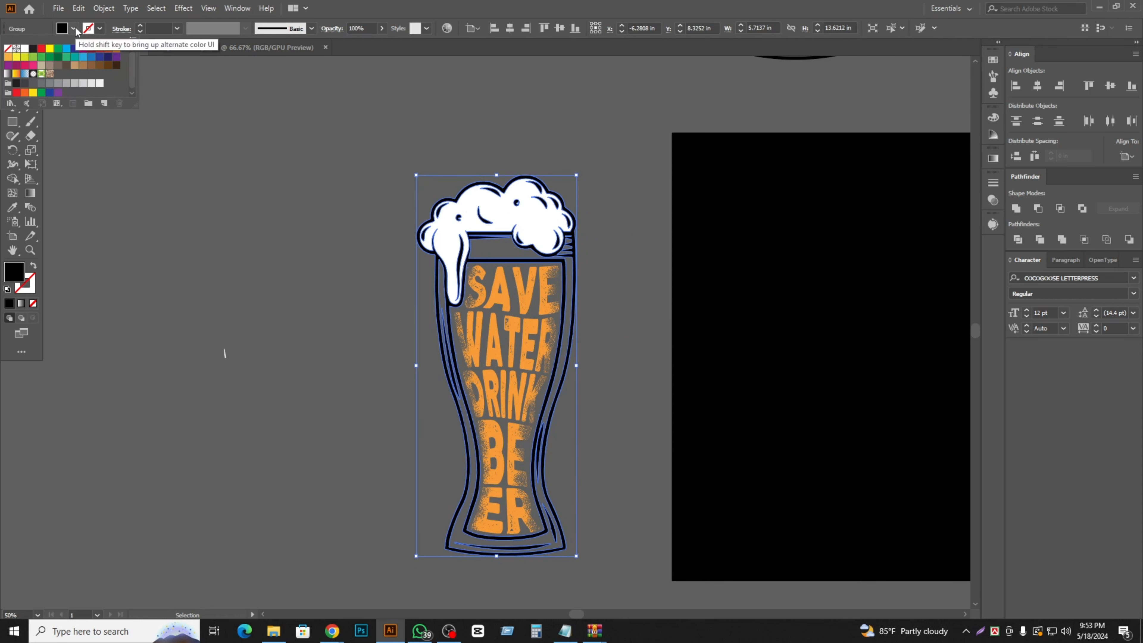
pyautogui.click(99, 83)
pyautogui.click(255, 149)
pyautogui.click(622, 286)
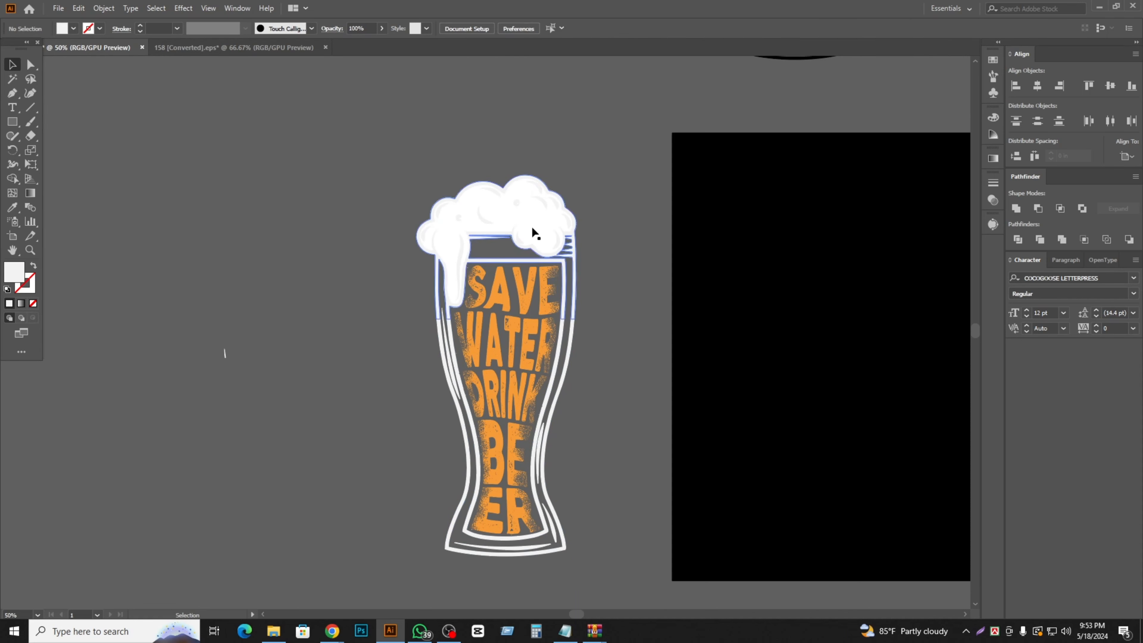
pyautogui.scroll(3, 413, 373)
pyautogui.scroll(-3, 439, 353)
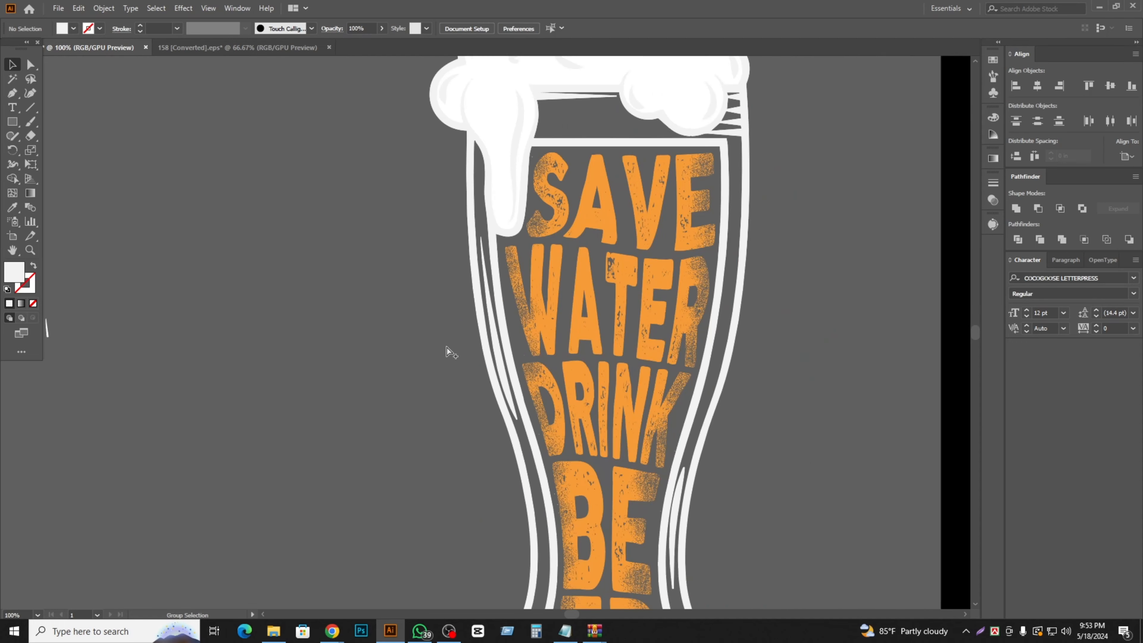
pyautogui.click(468, 323)
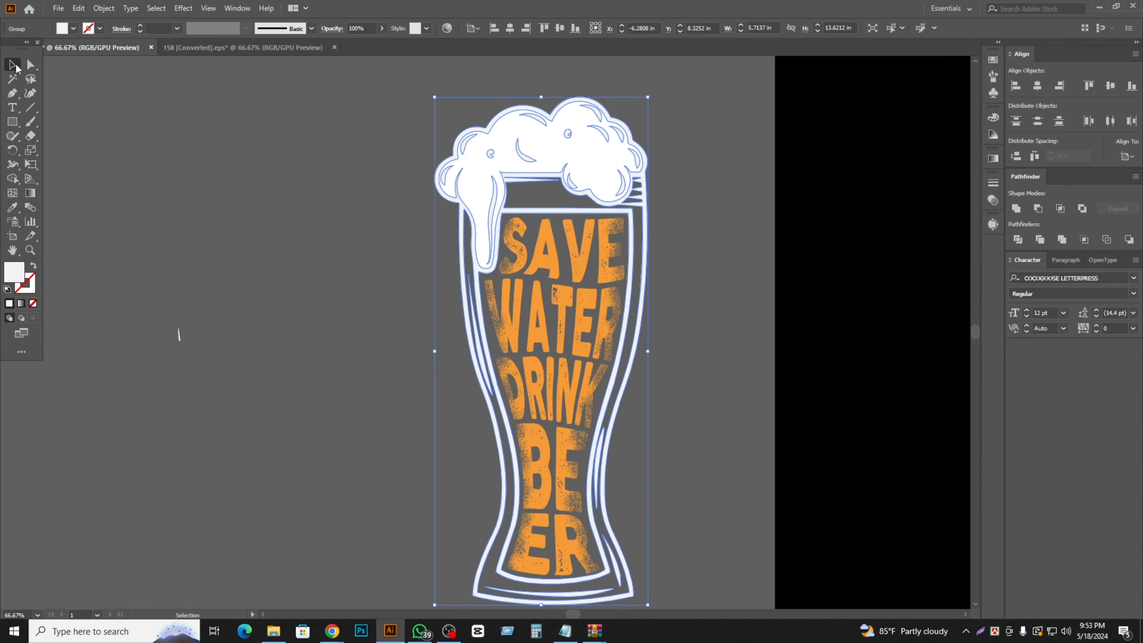
pyautogui.doubleClick(18, 275)
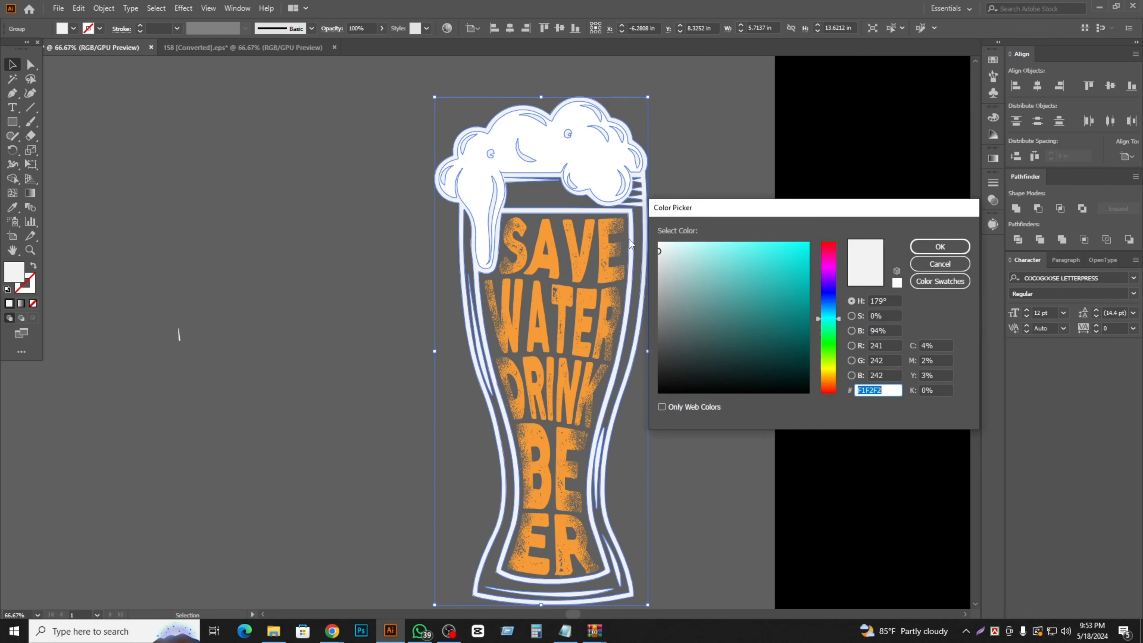
pyautogui.click(939, 246)
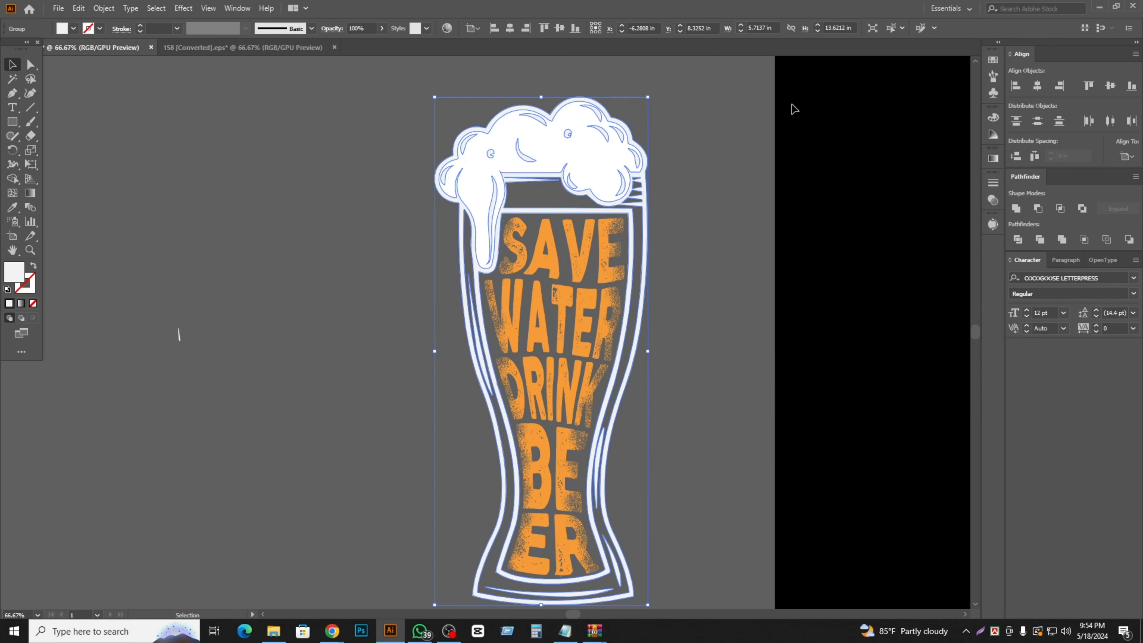
# - Fill the foam shape behind the outline with a light grey swatch to set it apart from the white lines
pyautogui.click(696, 117)
pyautogui.click(587, 149)
pyautogui.moveTo(613, 177); pyautogui.dragTo(762, 190)
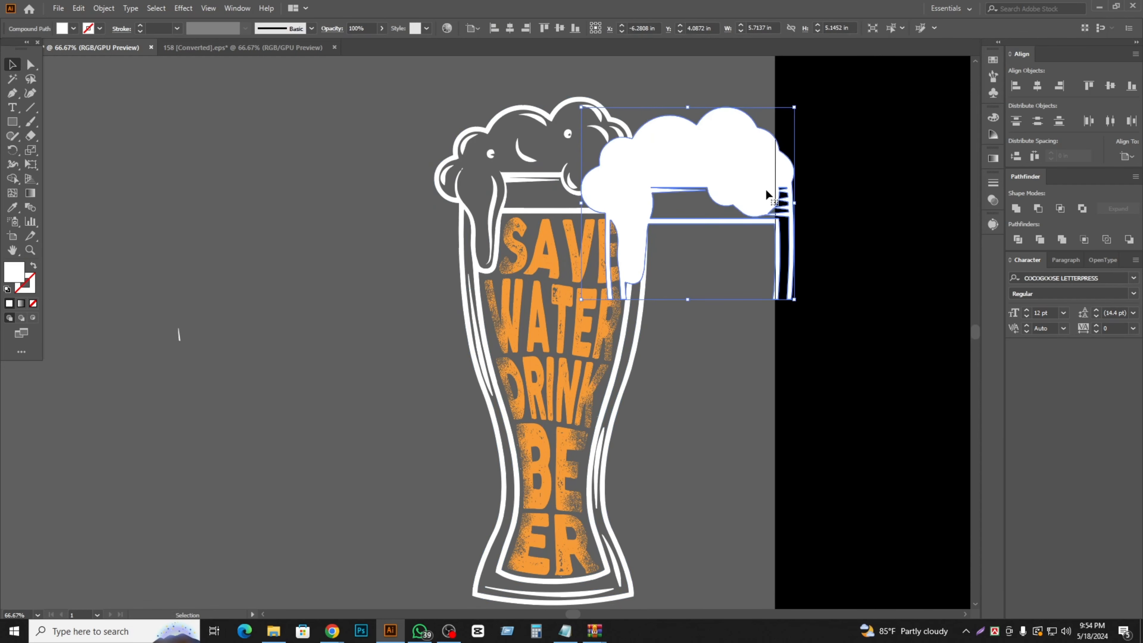
pyautogui.hotkey('ctrl', 'z')
pyautogui.click(72, 28)
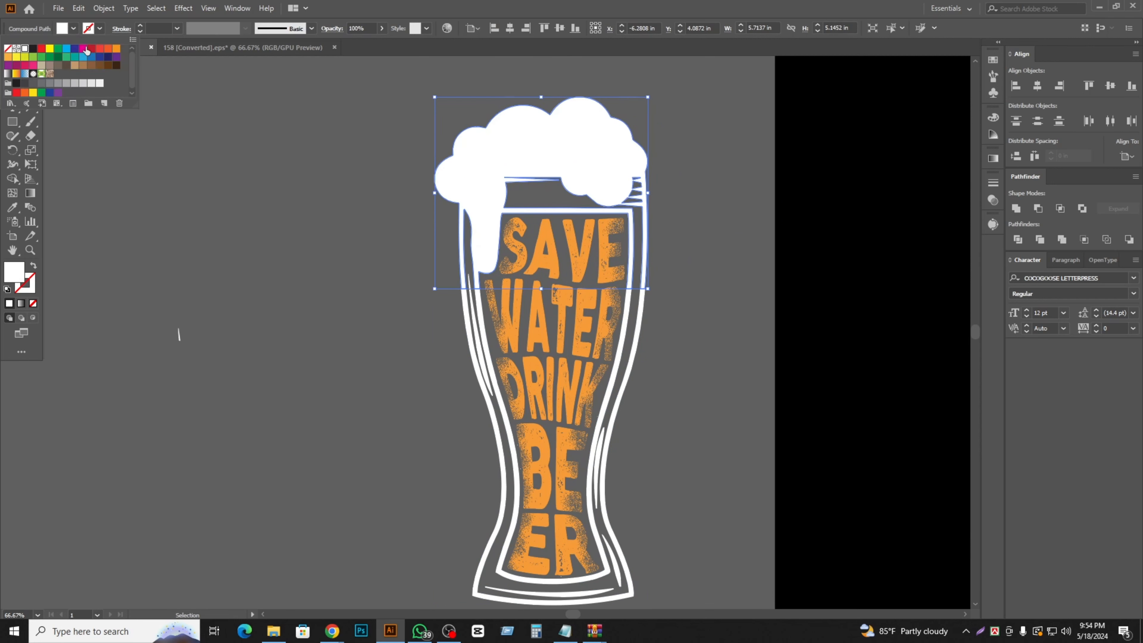
pyautogui.click(83, 85)
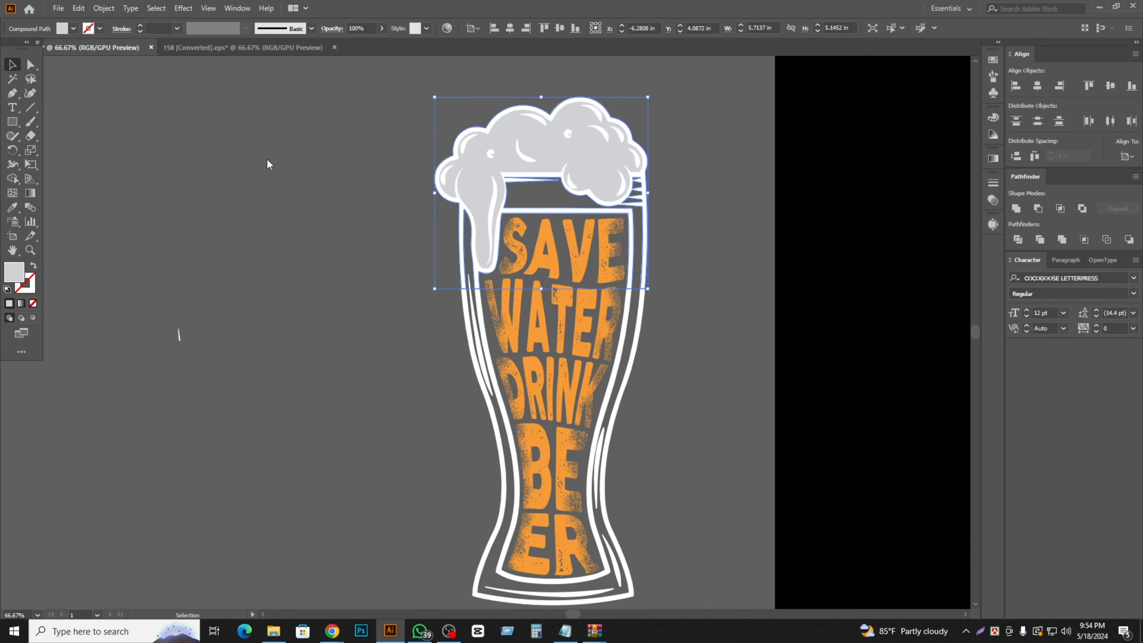
pyautogui.scroll(-2, 525, 289)
pyautogui.click(629, 239)
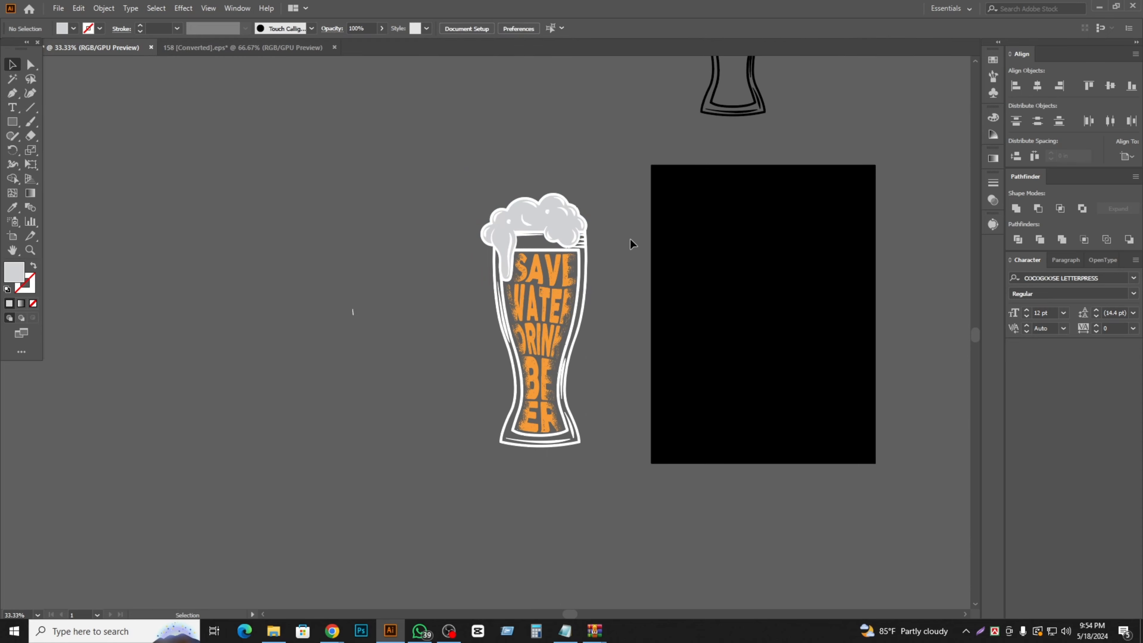
# - Draw a rectangle about 11.04 by 17.47 in around the glass artwork and fill it with black 000000
pyautogui.scroll(3, 629, 239)
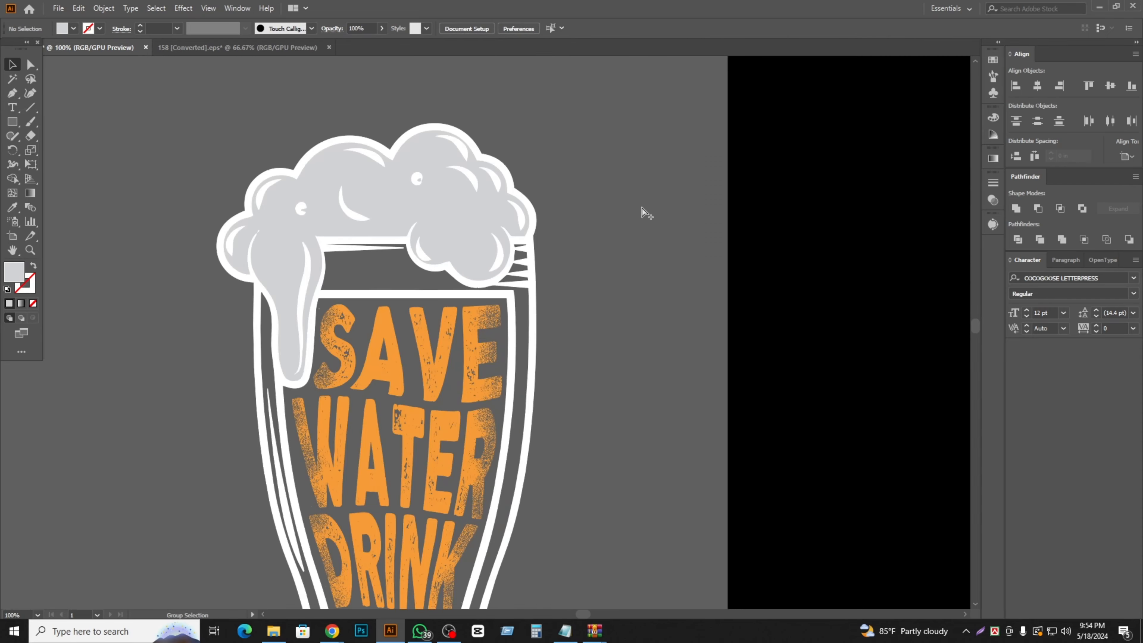
pyautogui.scroll(-2, 642, 212)
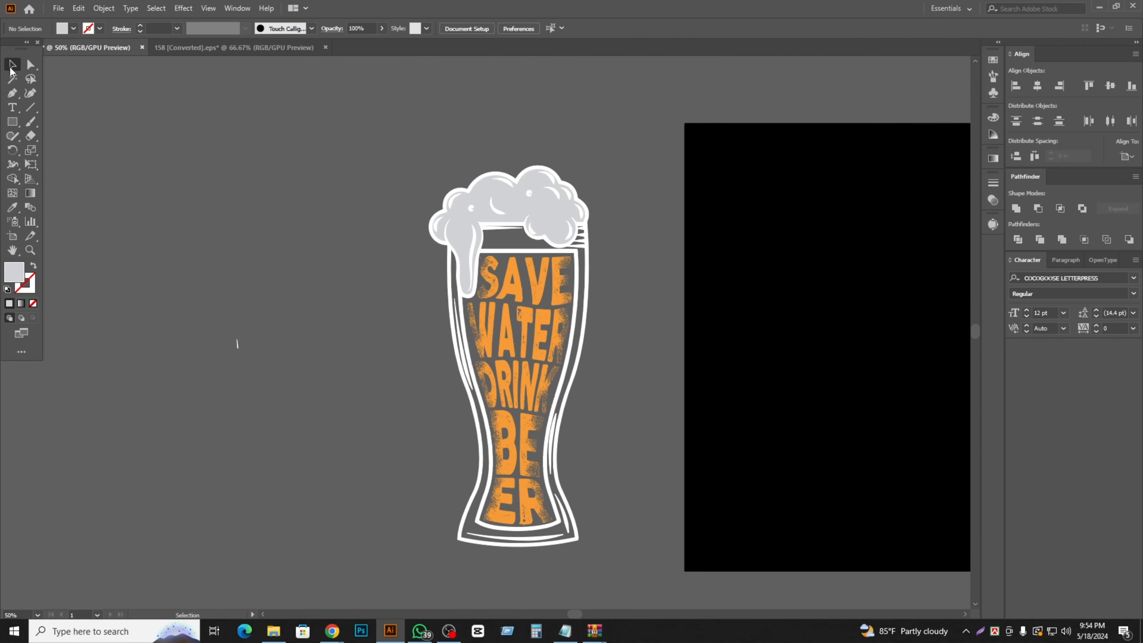
pyautogui.click(12, 122)
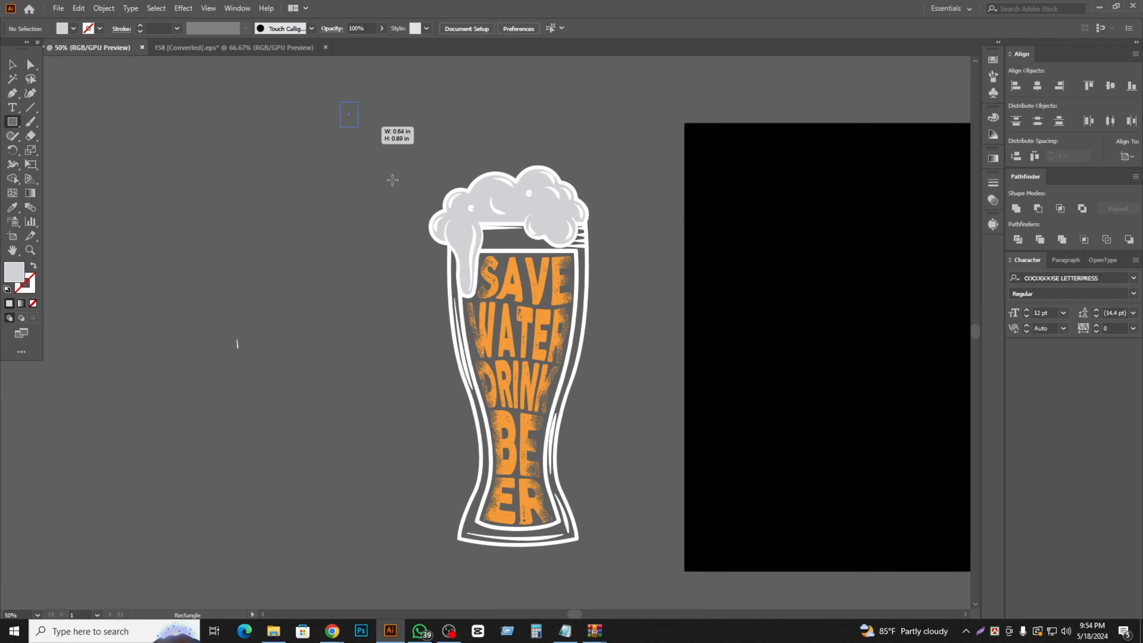
pyautogui.moveTo(341, 103); pyautogui.dragTo(649, 590)
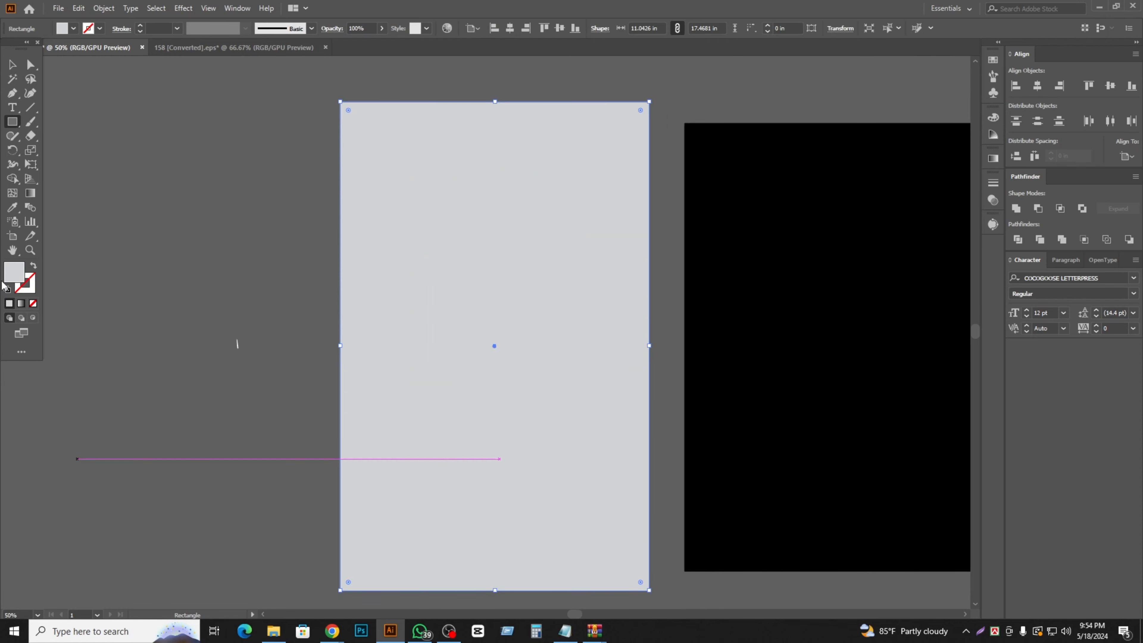
pyautogui.doubleClick(11, 276)
pyautogui.moveTo(715, 376); pyautogui.dragTo(641, 398)
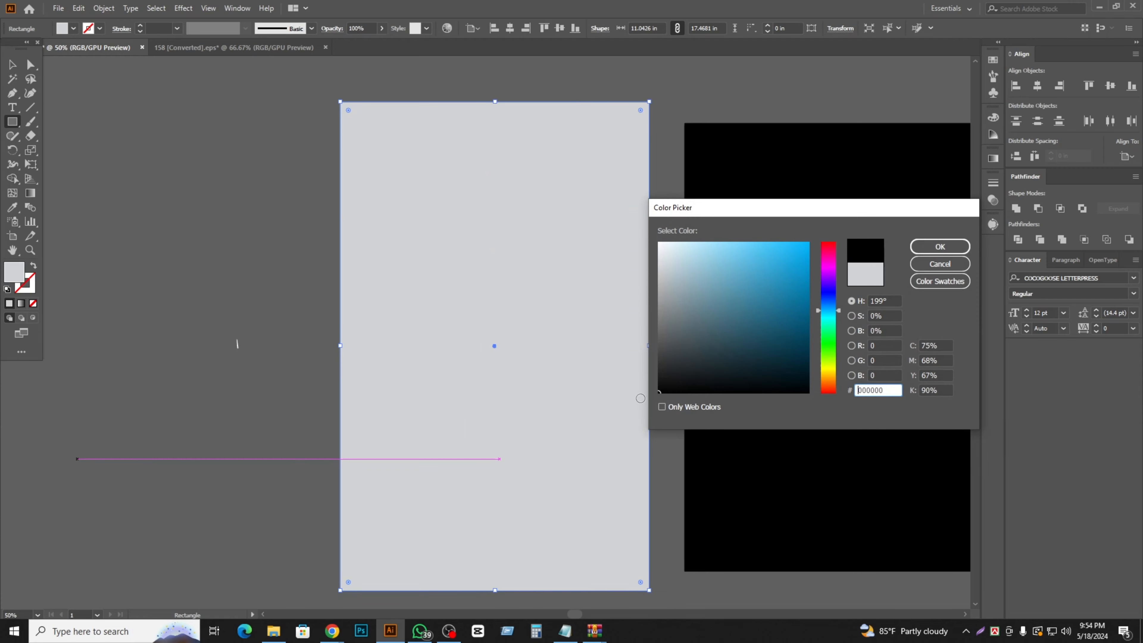
pyautogui.press('Return')
pyautogui.press('v')
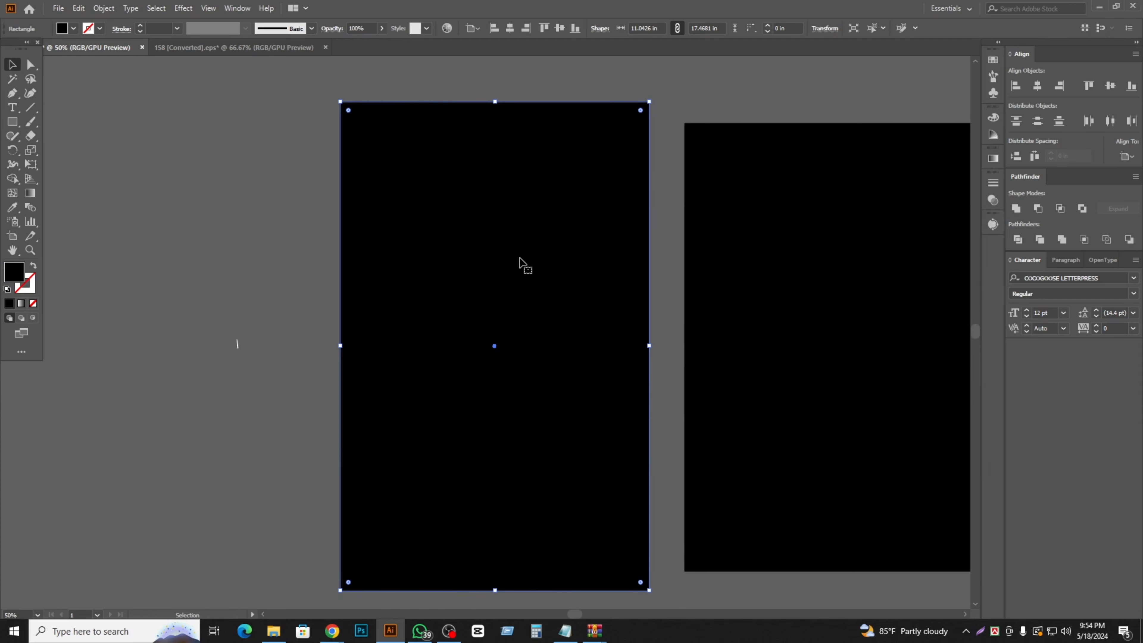
# - Place the new black rectangle behind the glass artwork, keeping its black fill, and deselect it
pyautogui.hotkey('ctrl', 'z')
pyautogui.rightClick(379, 269)
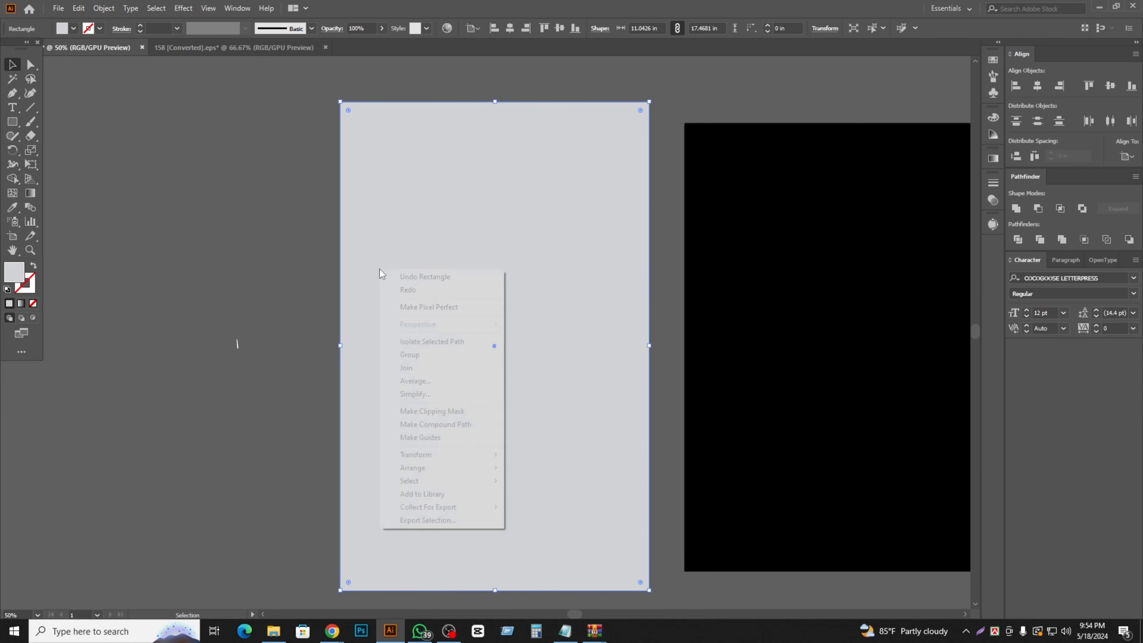
pyautogui.click(396, 291)
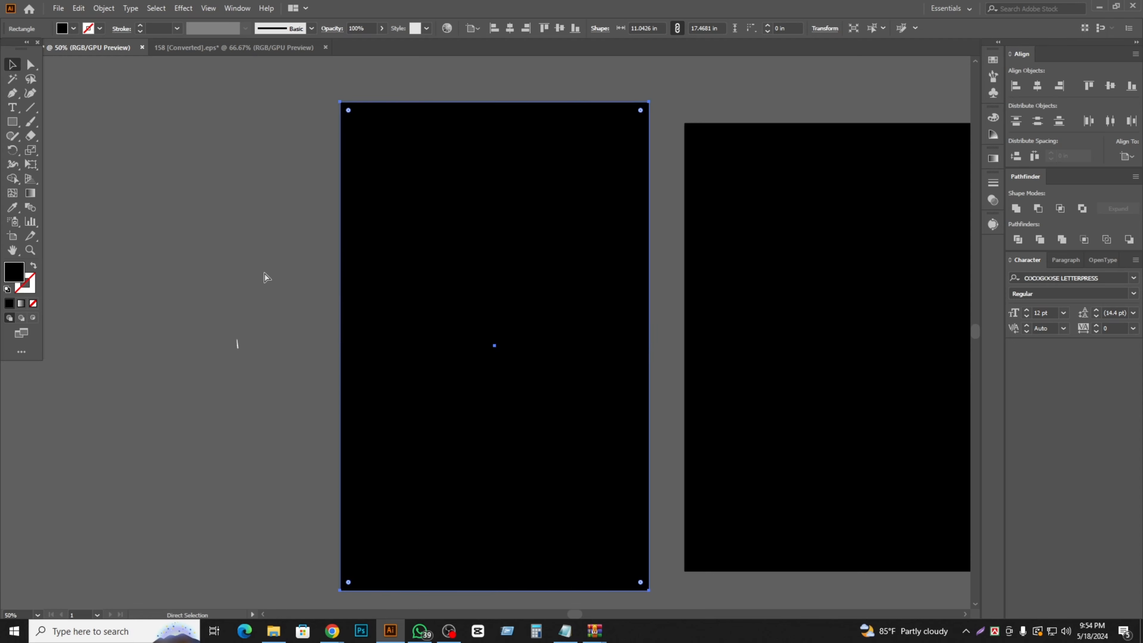
pyautogui.press('Delete')
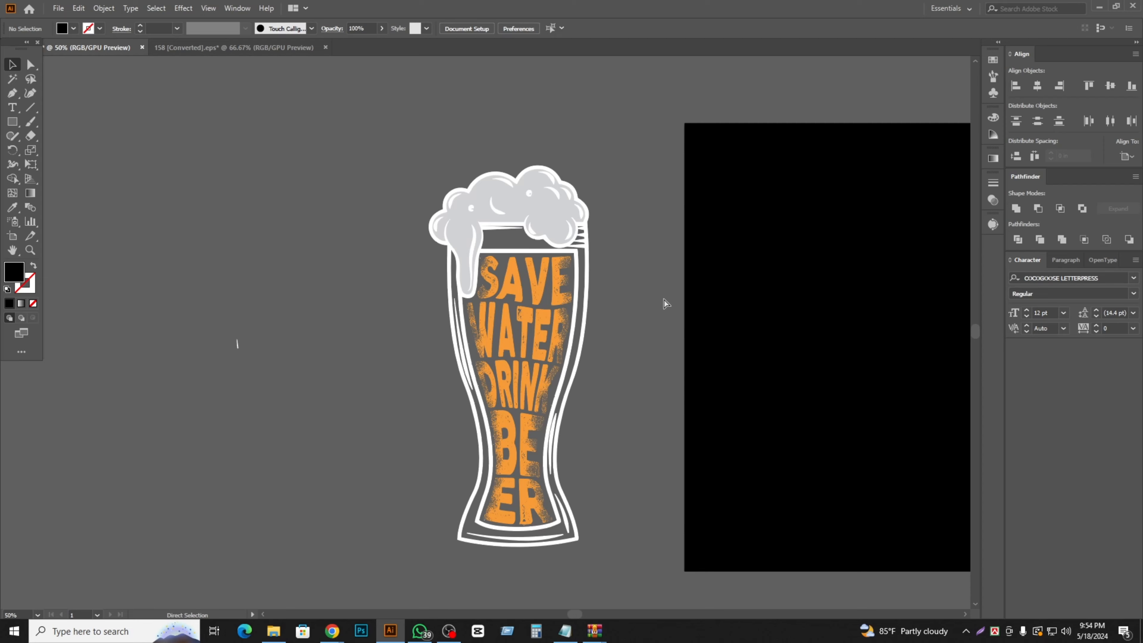
pyautogui.hotkey('ctrl', 'z')
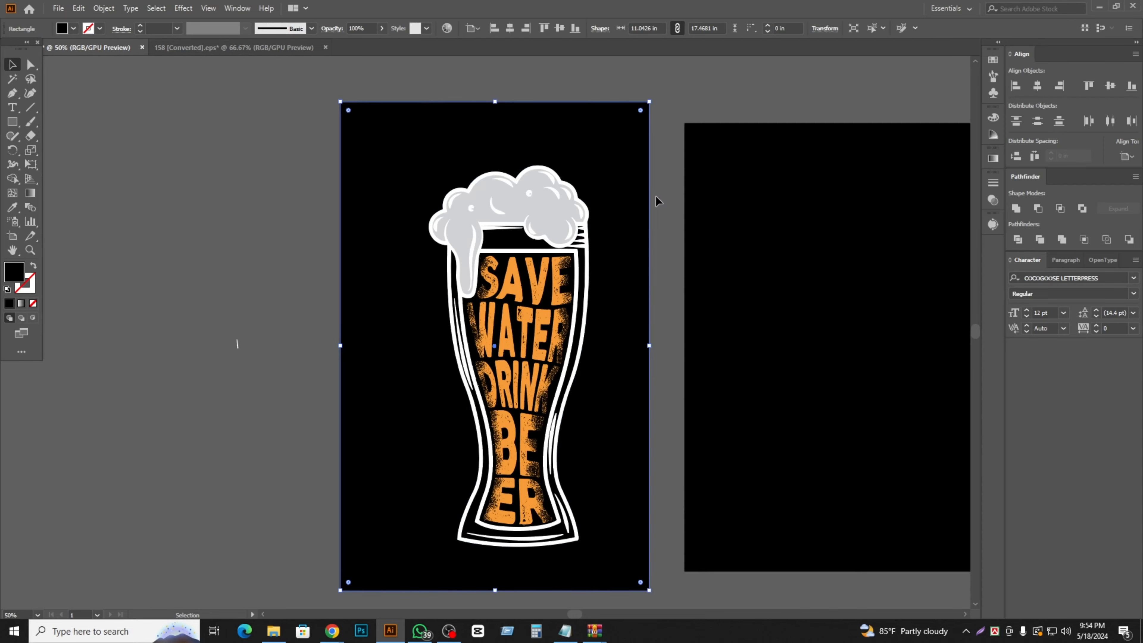
pyautogui.click(656, 198)
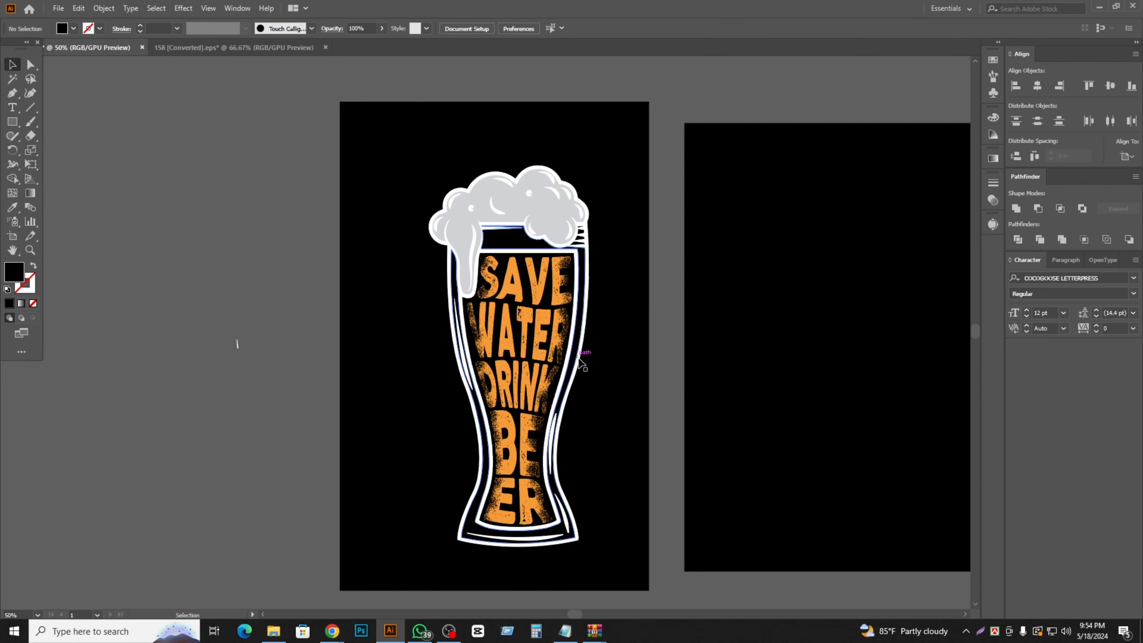